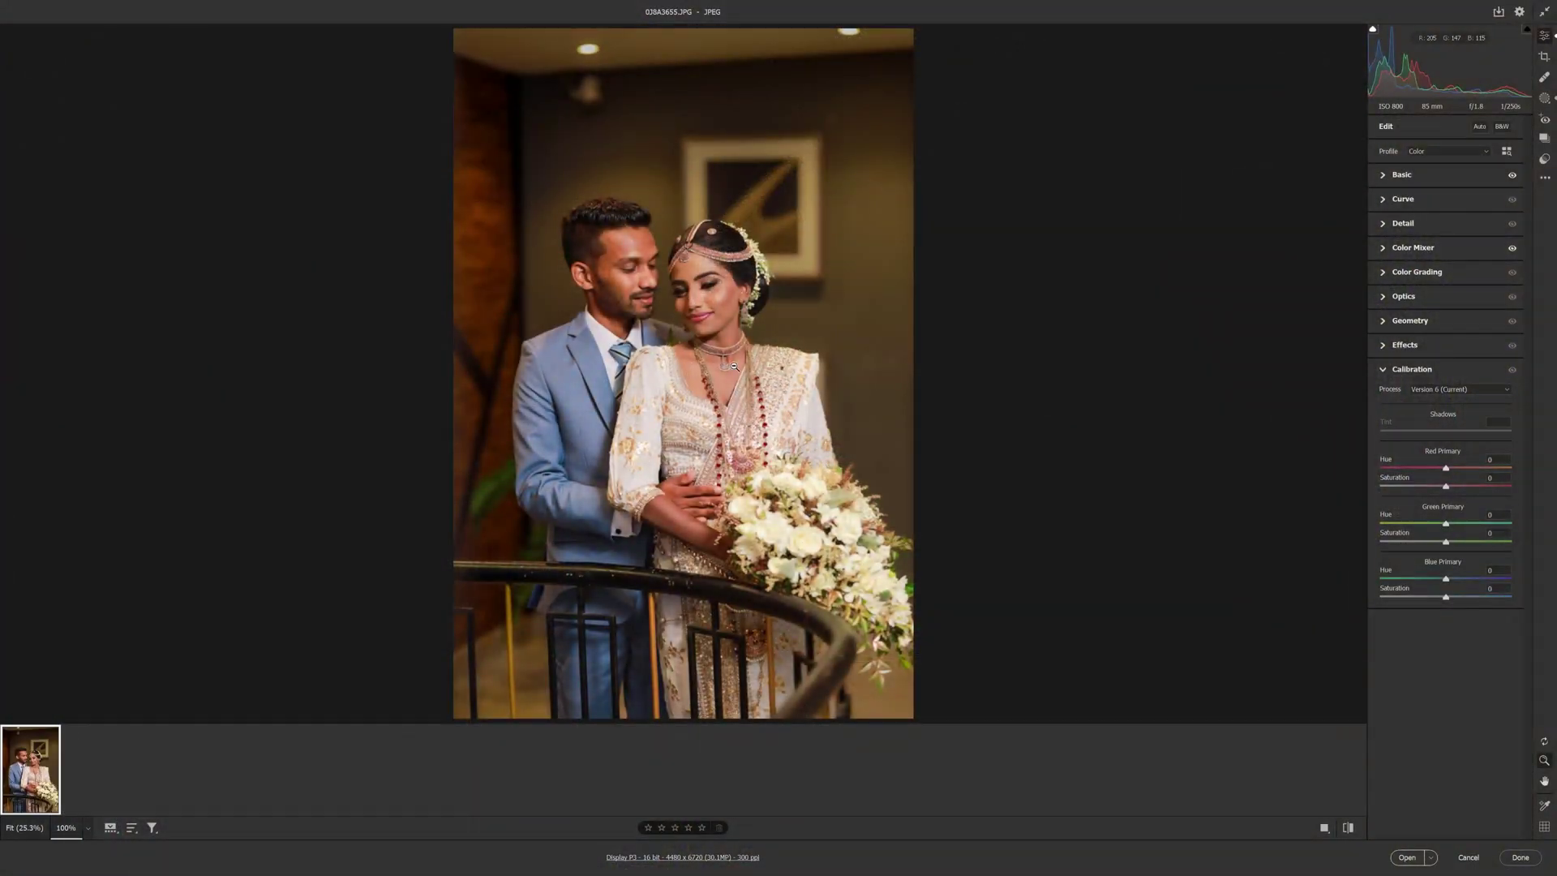
Step: Add a linear gradient mask drawn diagonally across the couple in Camera Raw
left_click(734, 367)
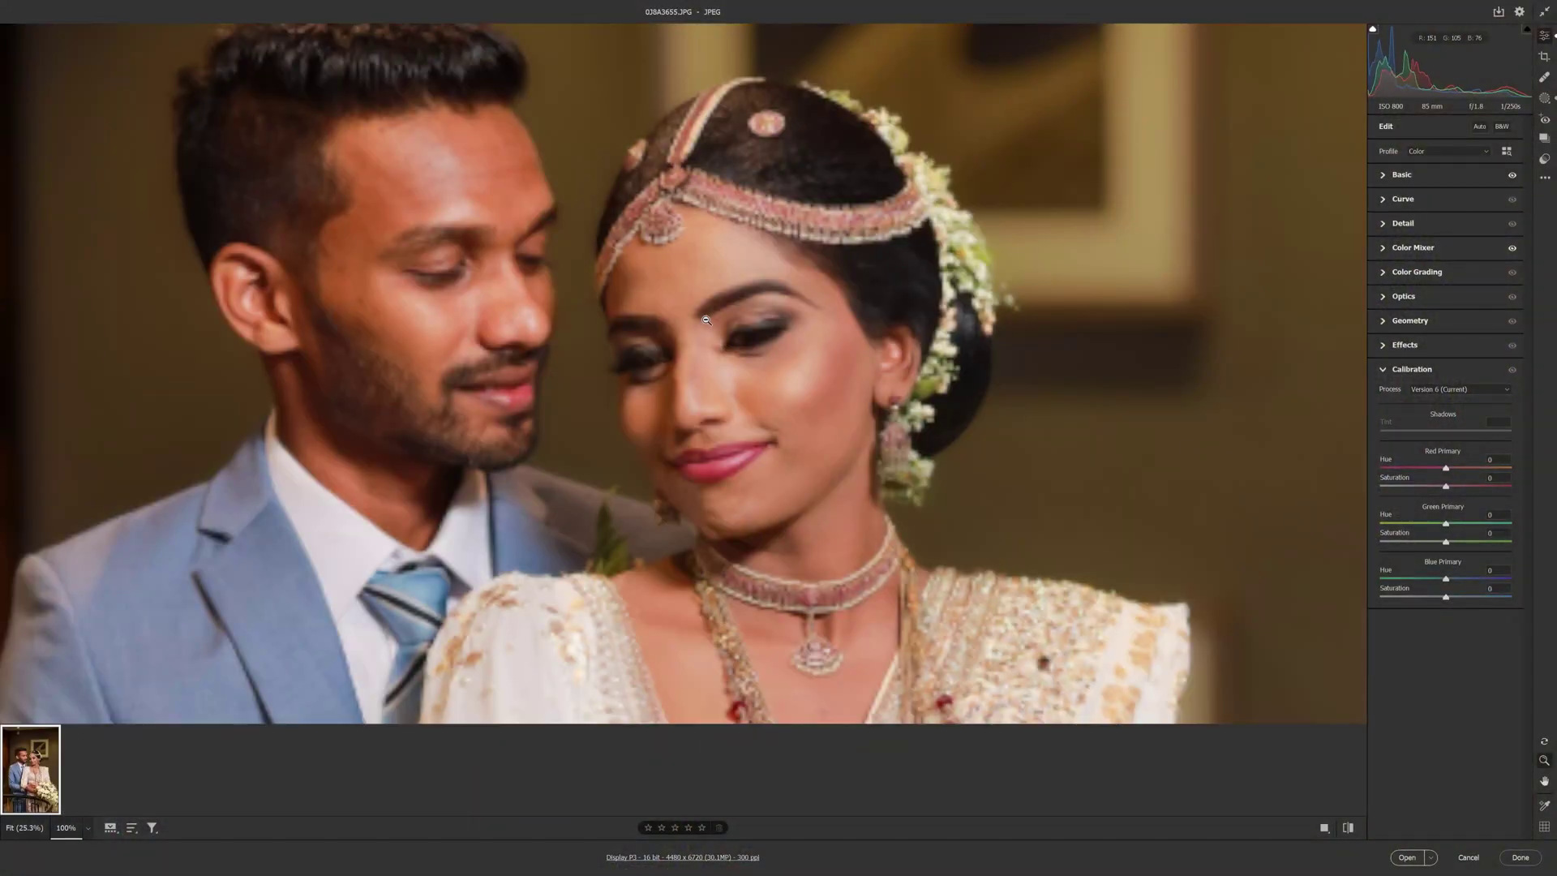
left_click(1127, 228)
left_click(1545, 98)
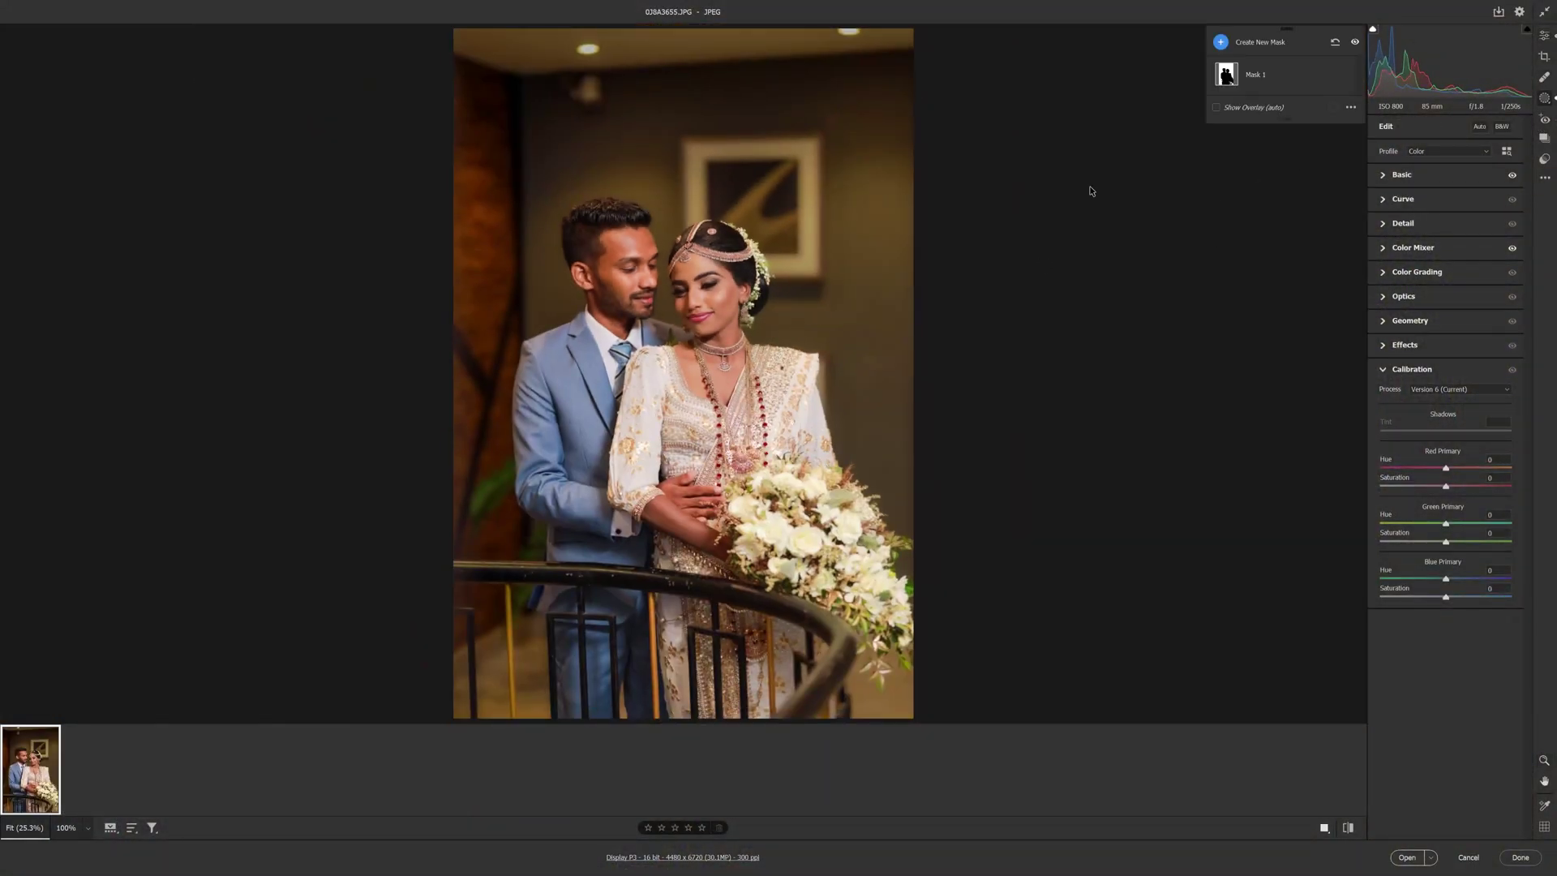
left_click(1221, 41)
left_click(1285, 138)
left_click_drag(532, 423, 1006, 322)
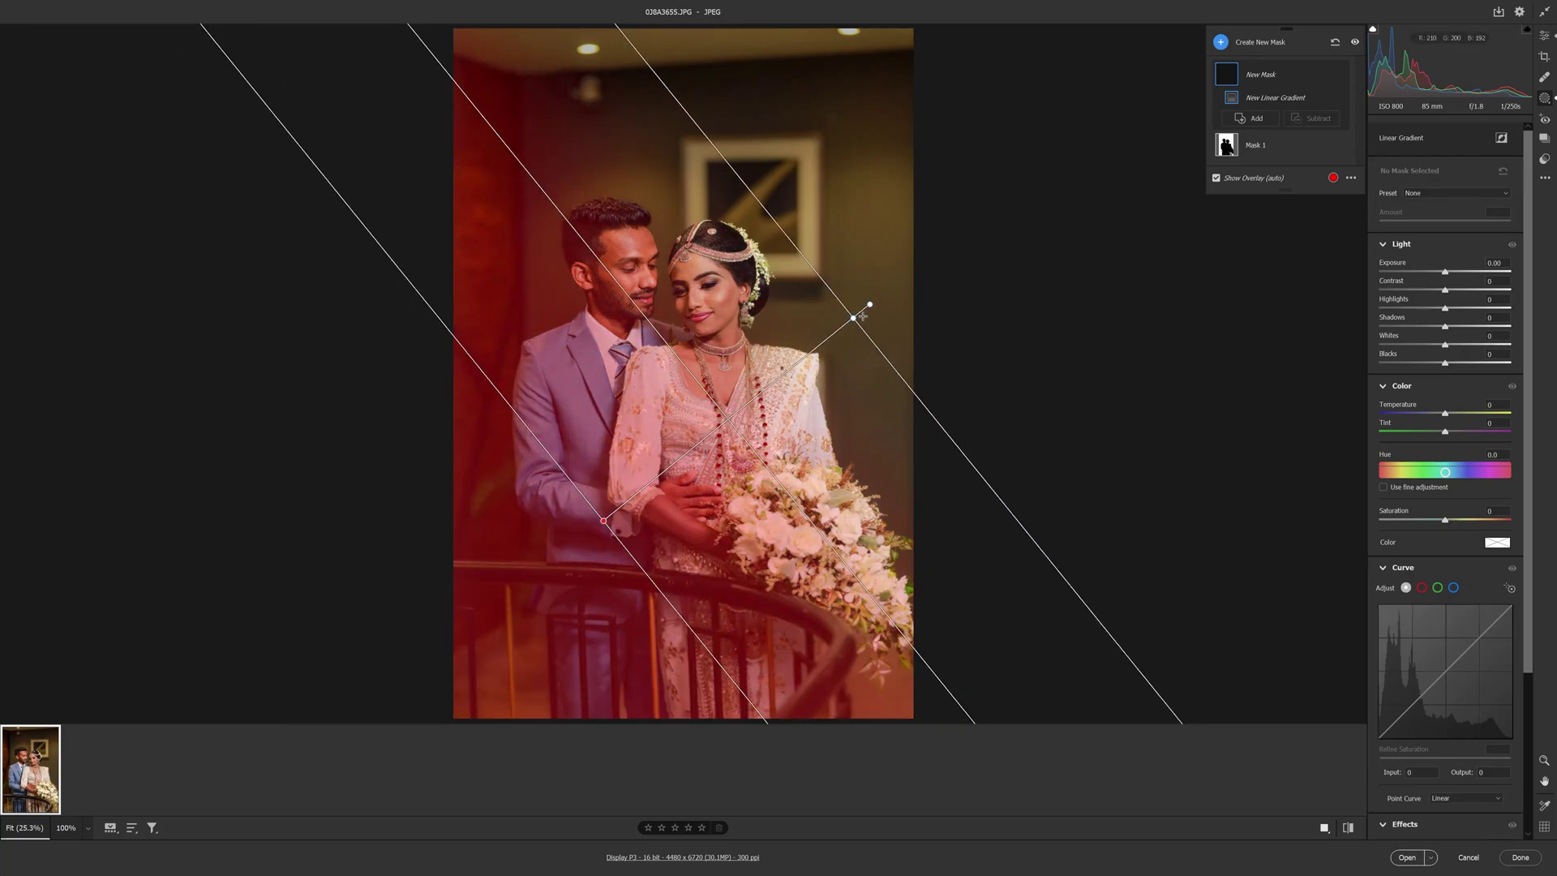
left_click_drag(532, 423, 524, 444)
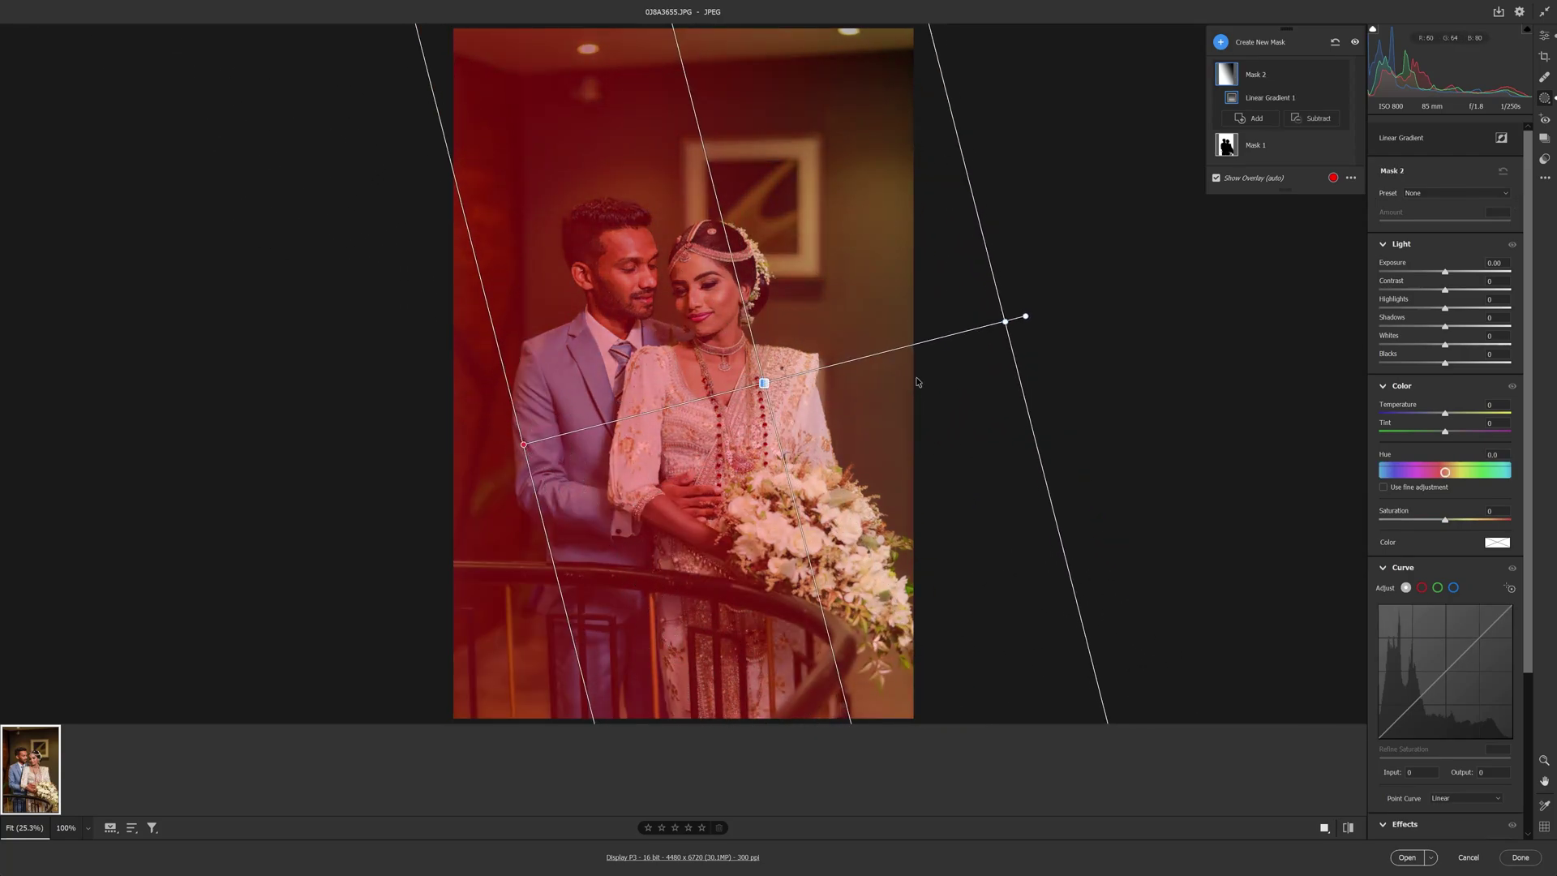
Step: Give the gradient Shadows +100, Highlights -31 and a raised black point, then apply
left_click_drag(1446, 326, 1528, 340)
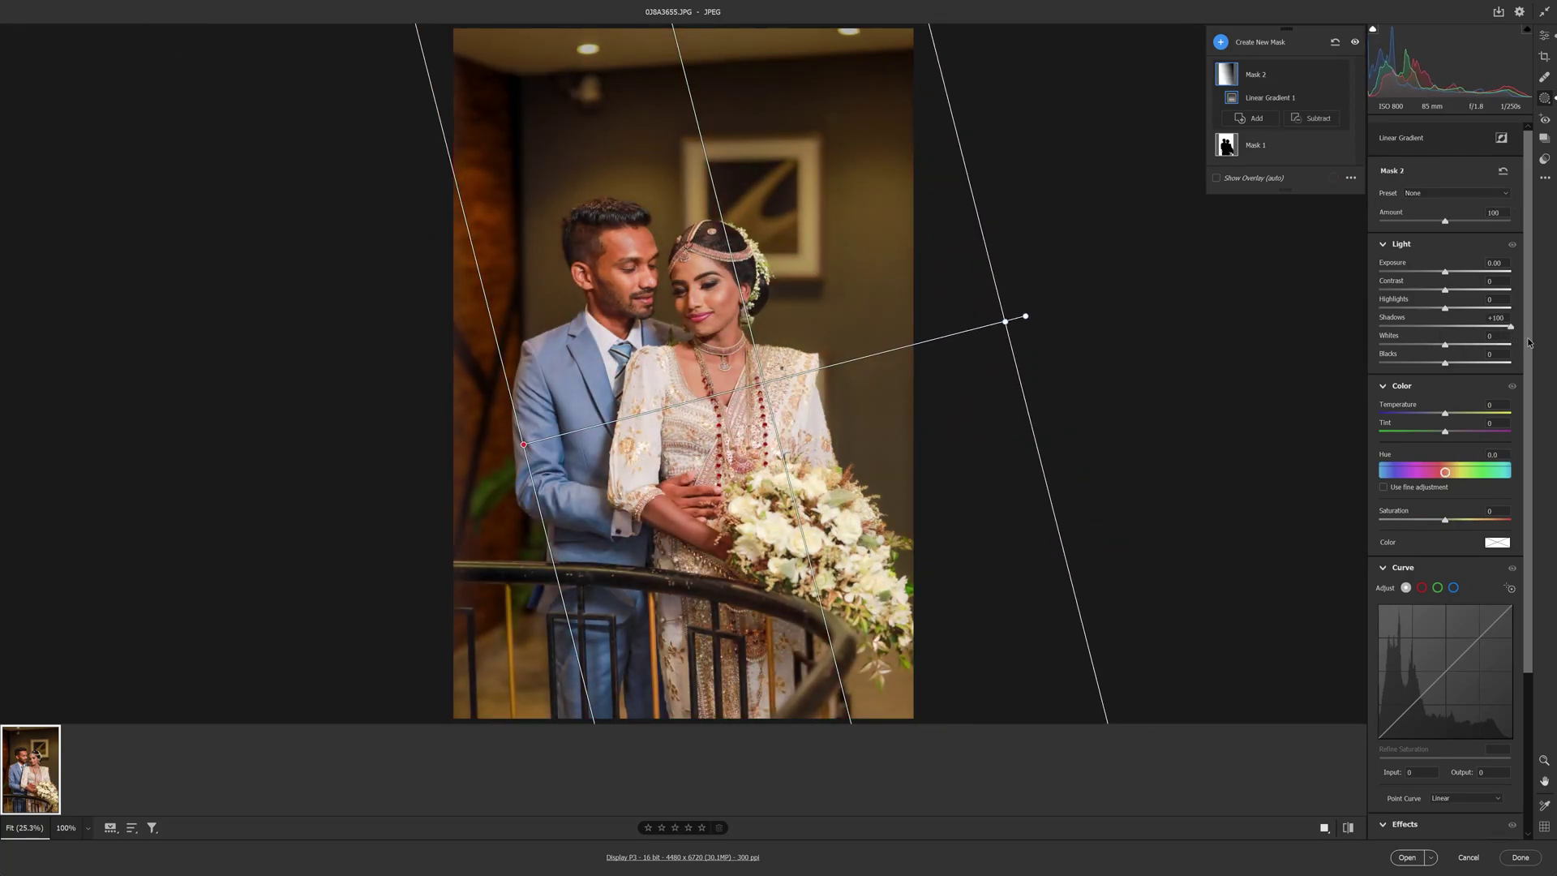
left_click_drag(533, 448, 590, 602)
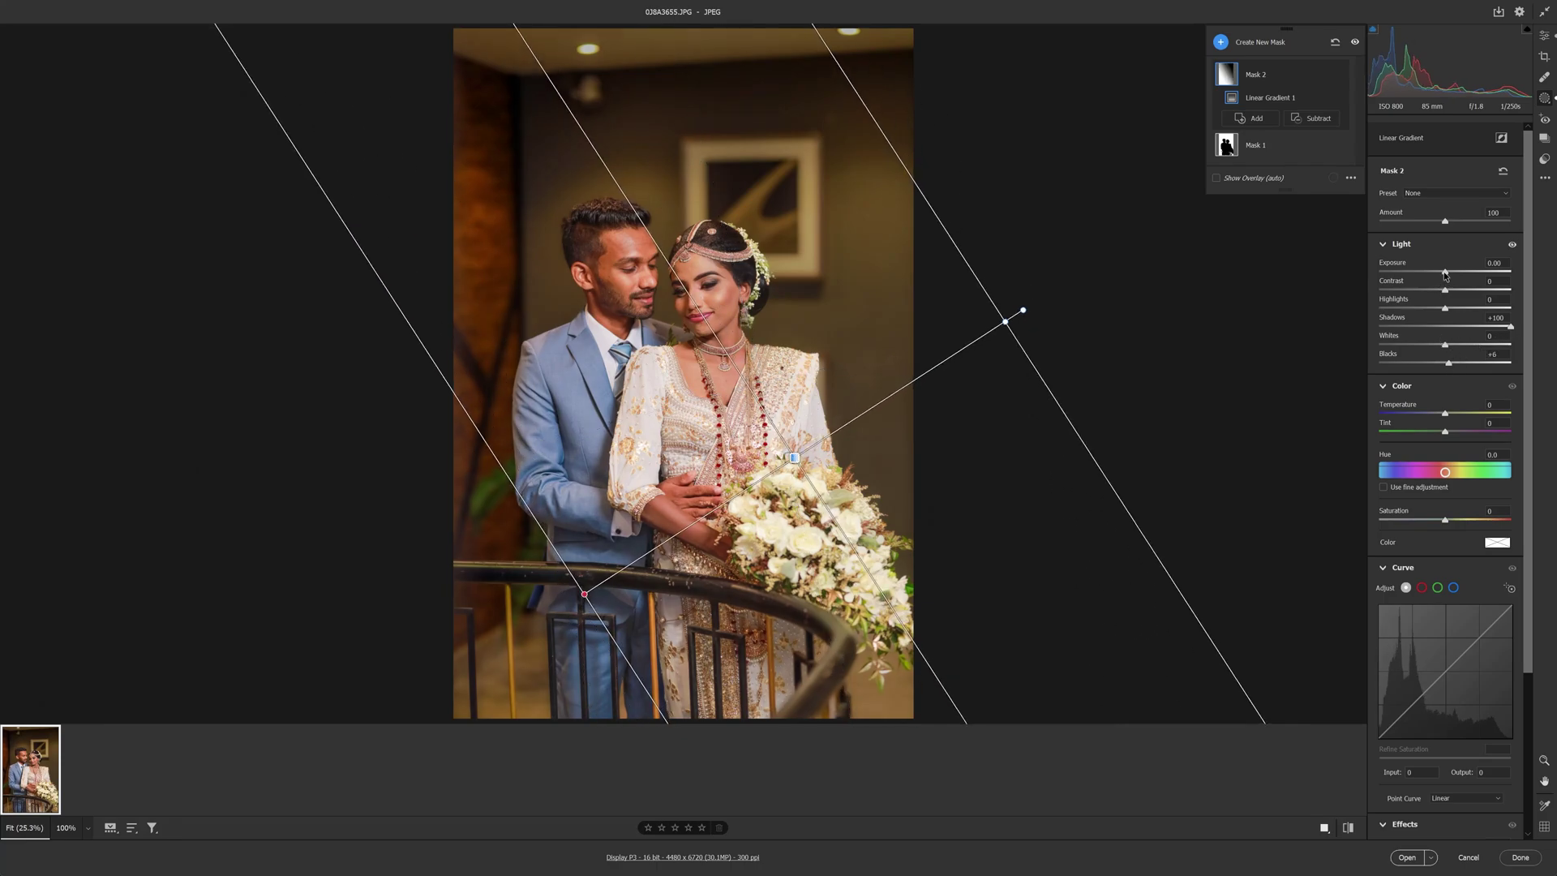
left_click(1425, 308)
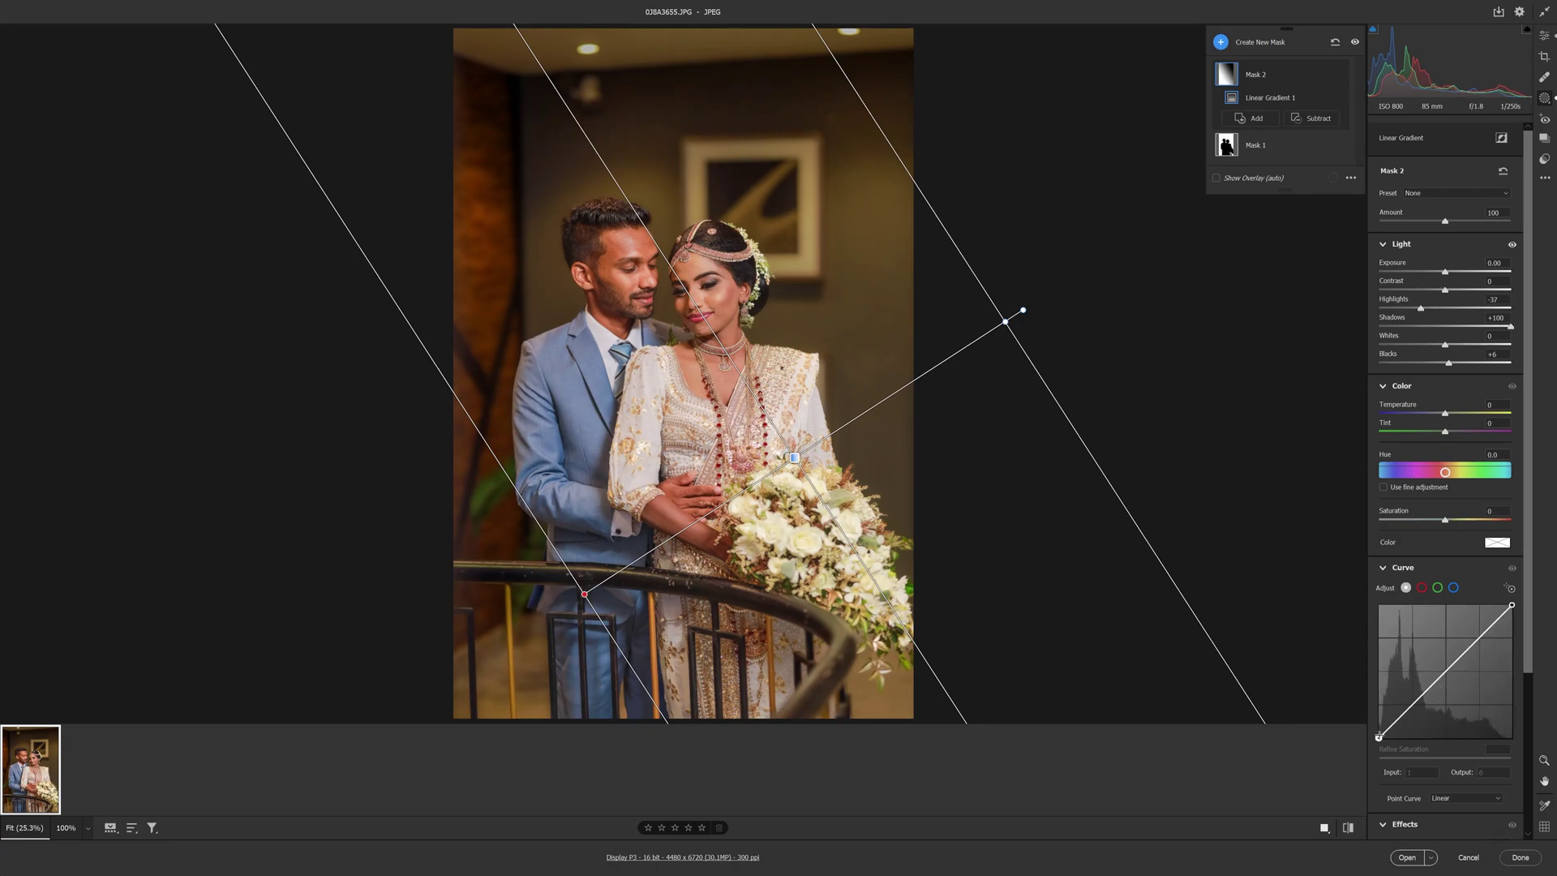
left_click_drag(1378, 737, 1378, 733)
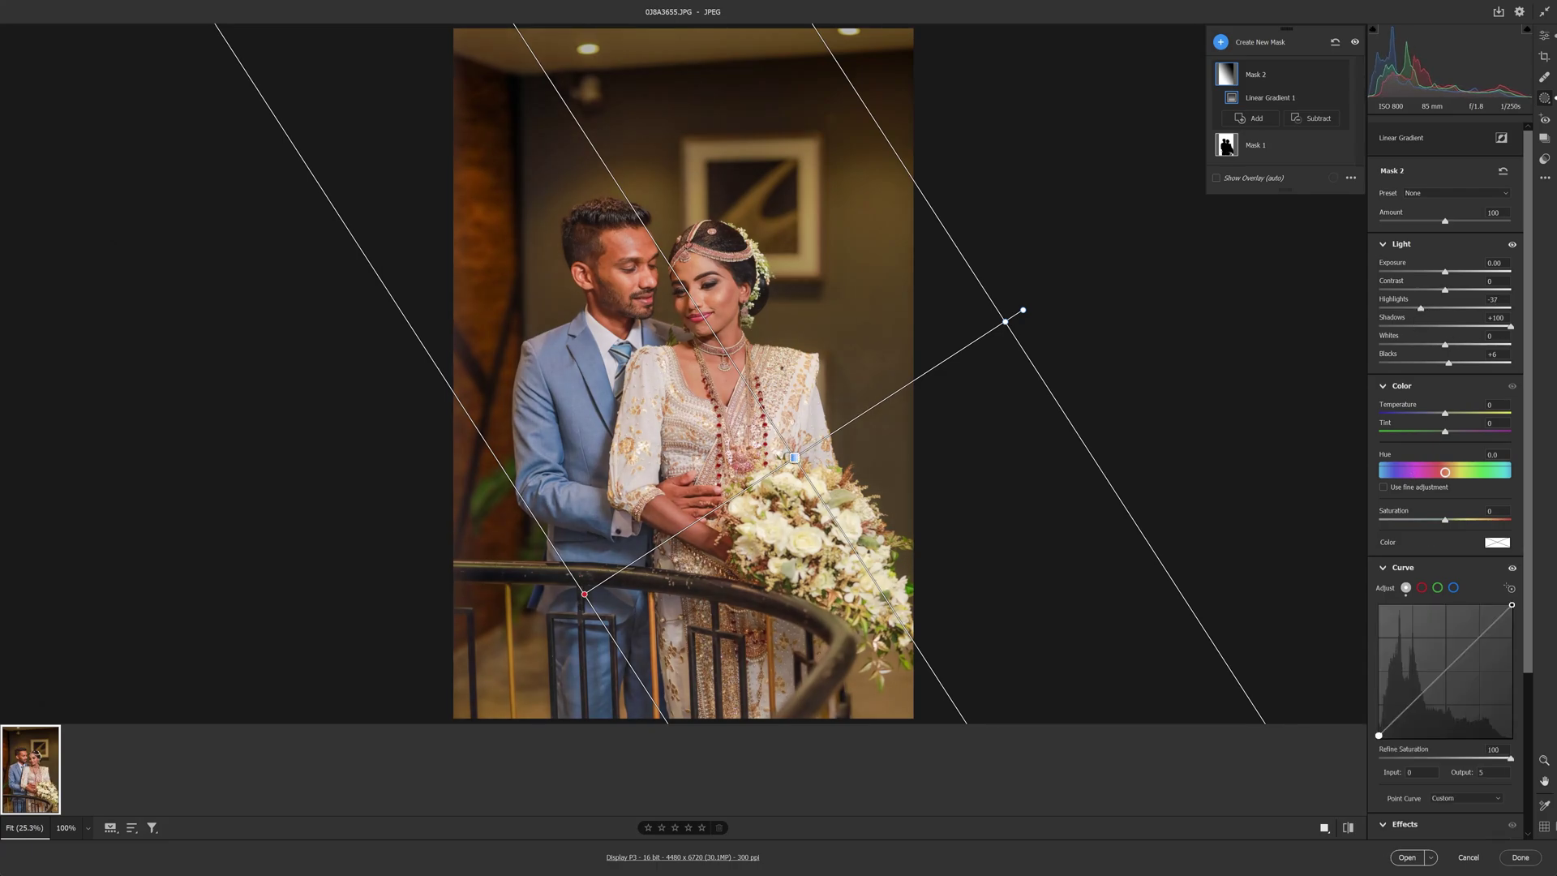
left_click(1544, 36)
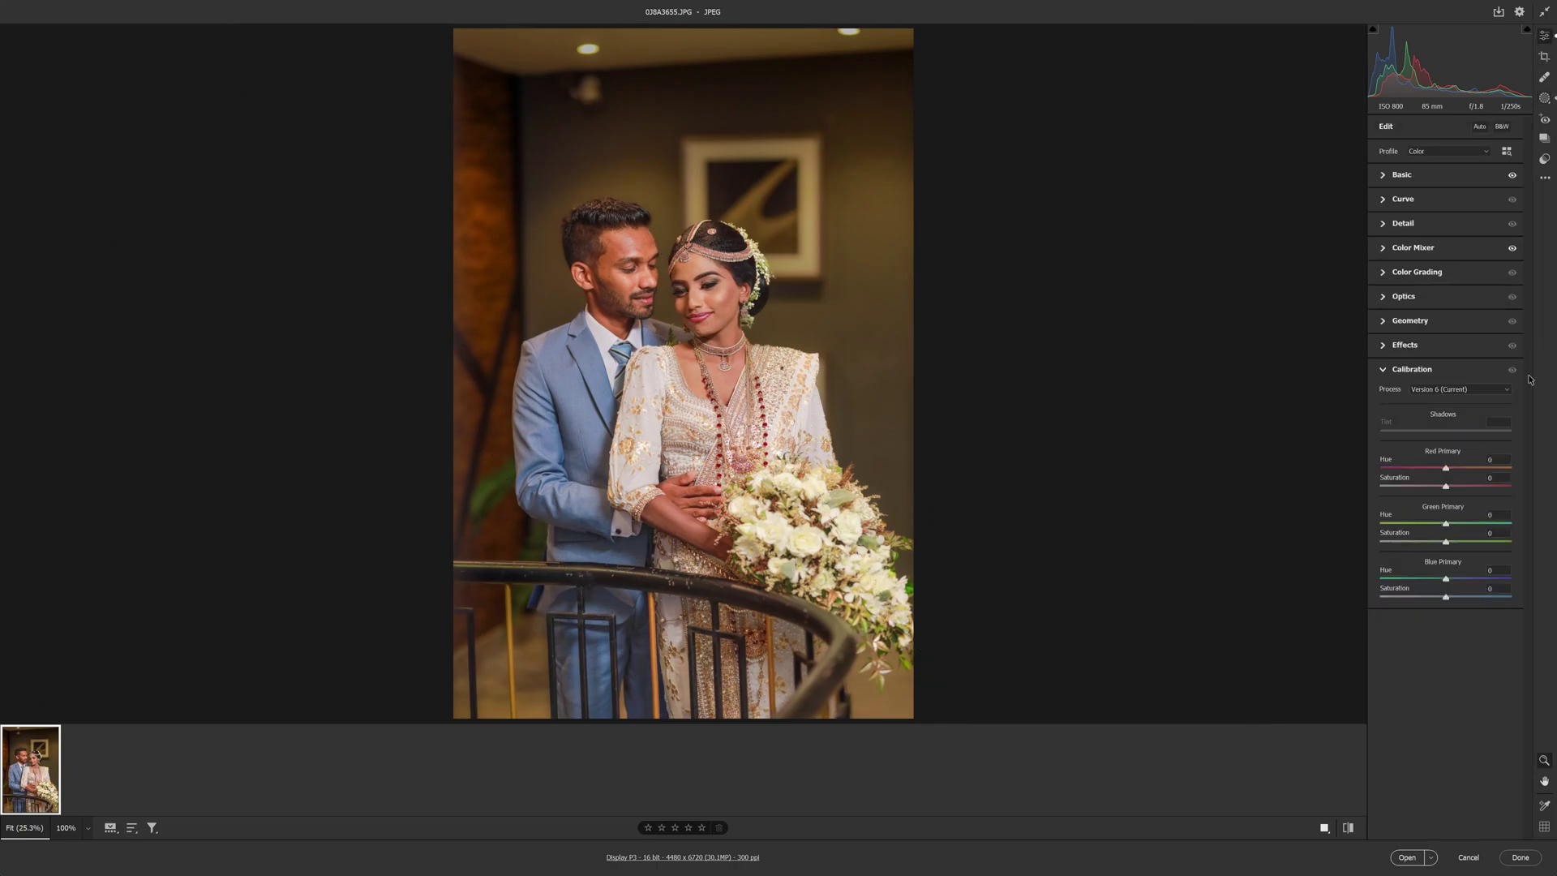
left_click(1448, 324)
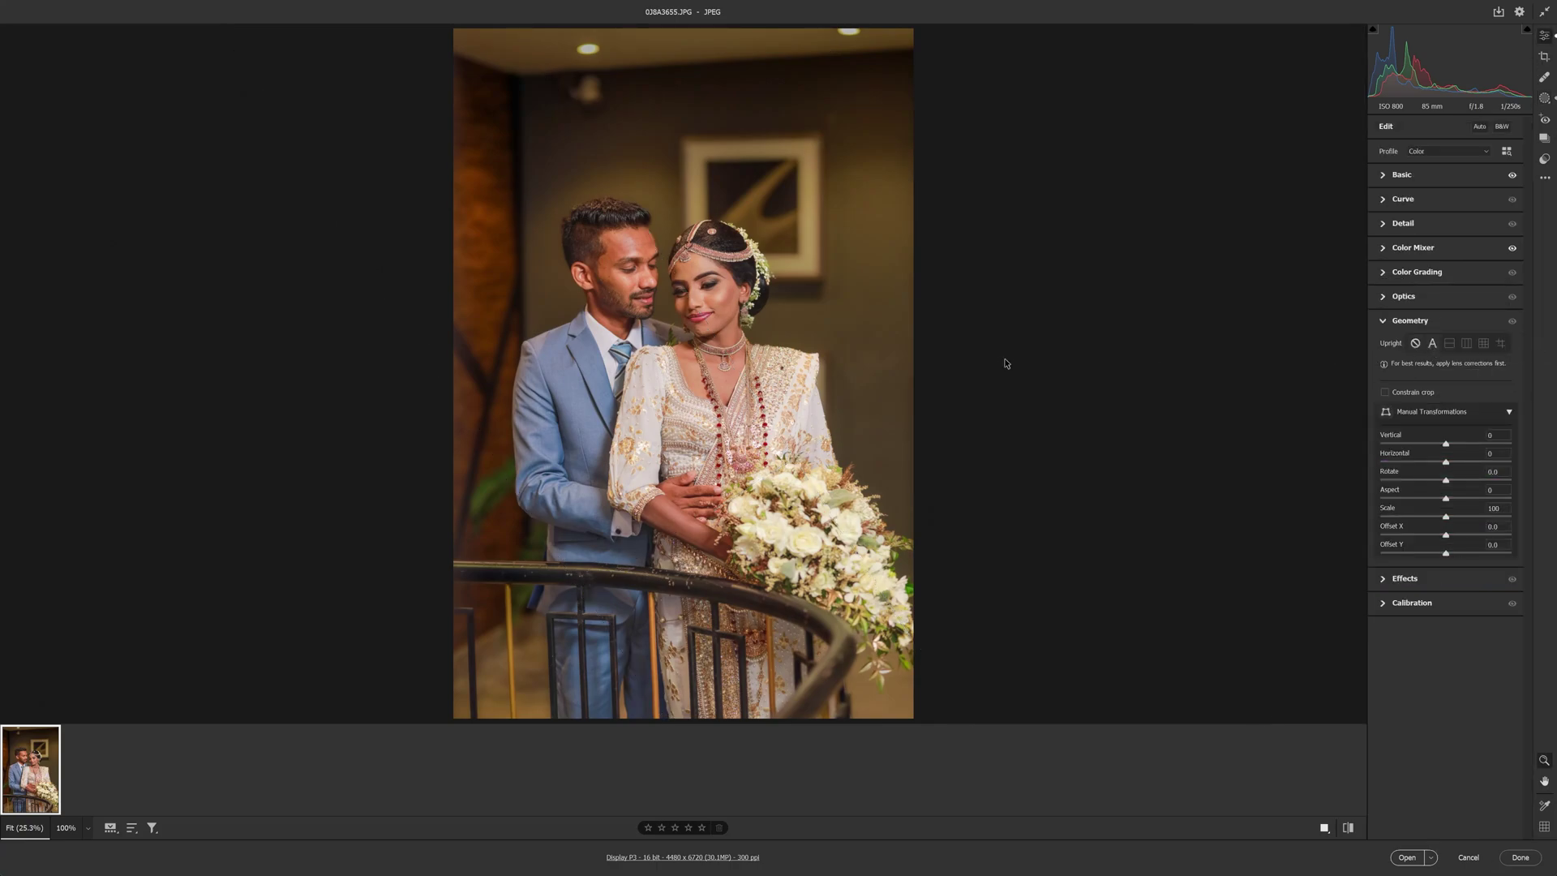
left_click(1511, 857)
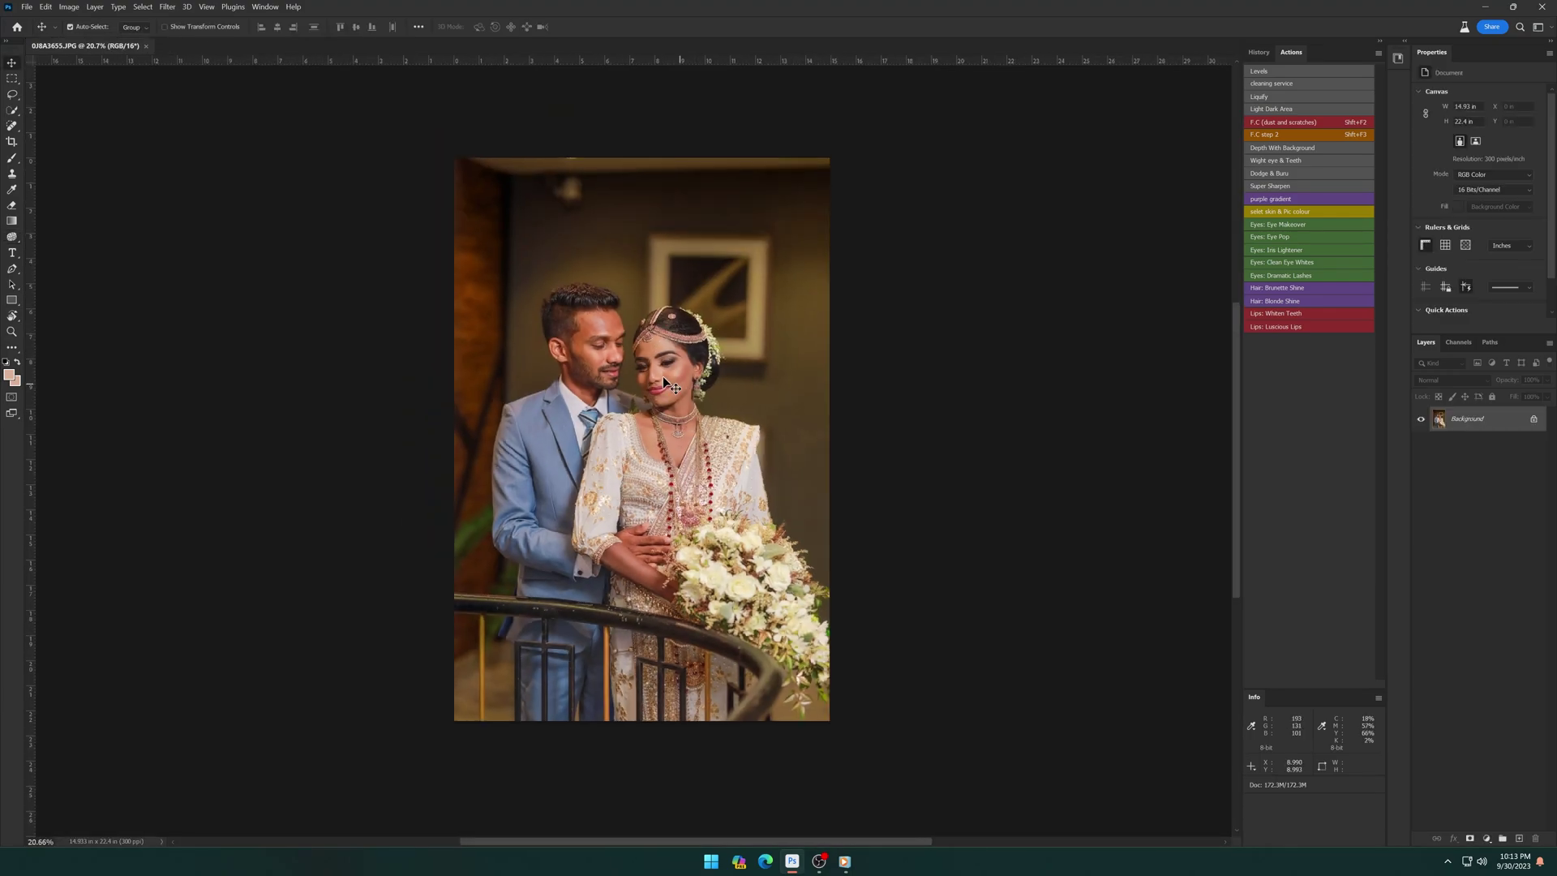
Step: Run the Levels action on a duplicate layer with slightly brighter midtones, then accept Curves
scroll(663, 381, "up", 3)
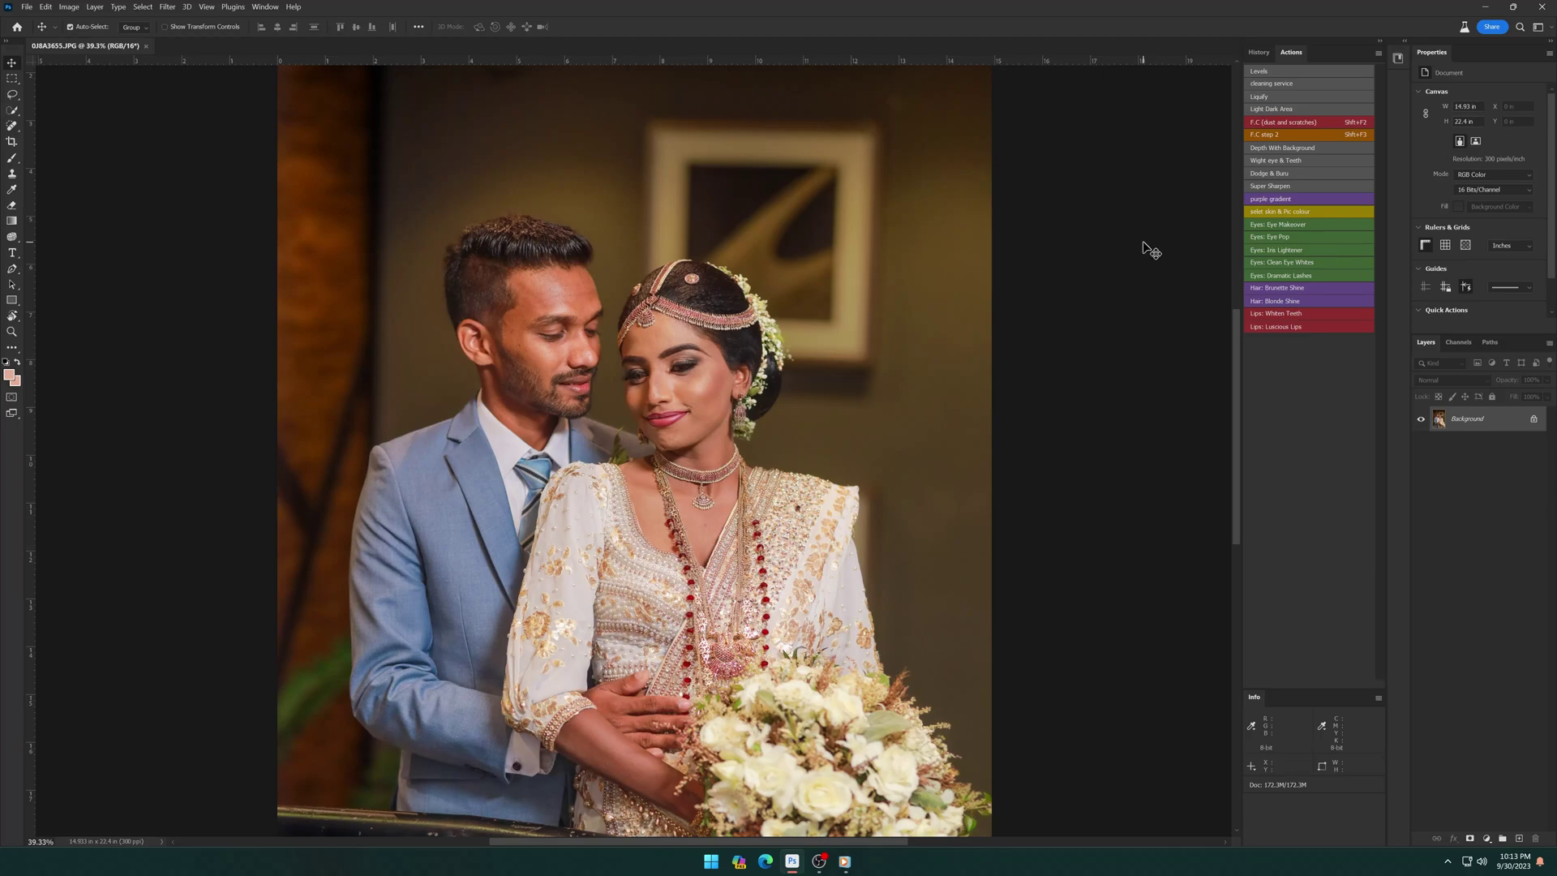
left_click(1308, 72)
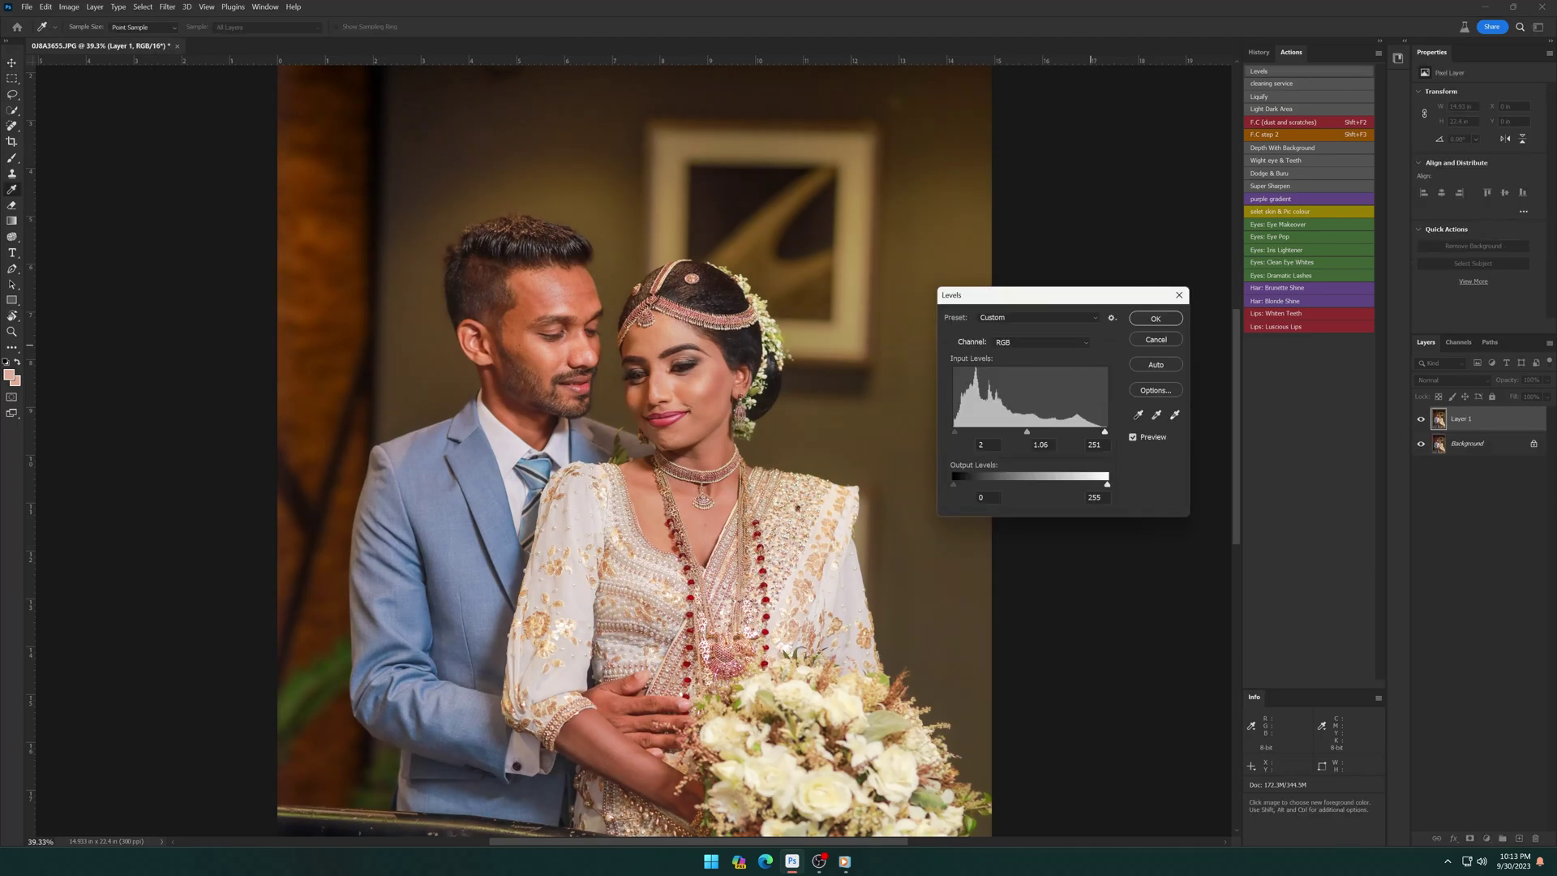
left_click_drag(1028, 437, 1026, 437)
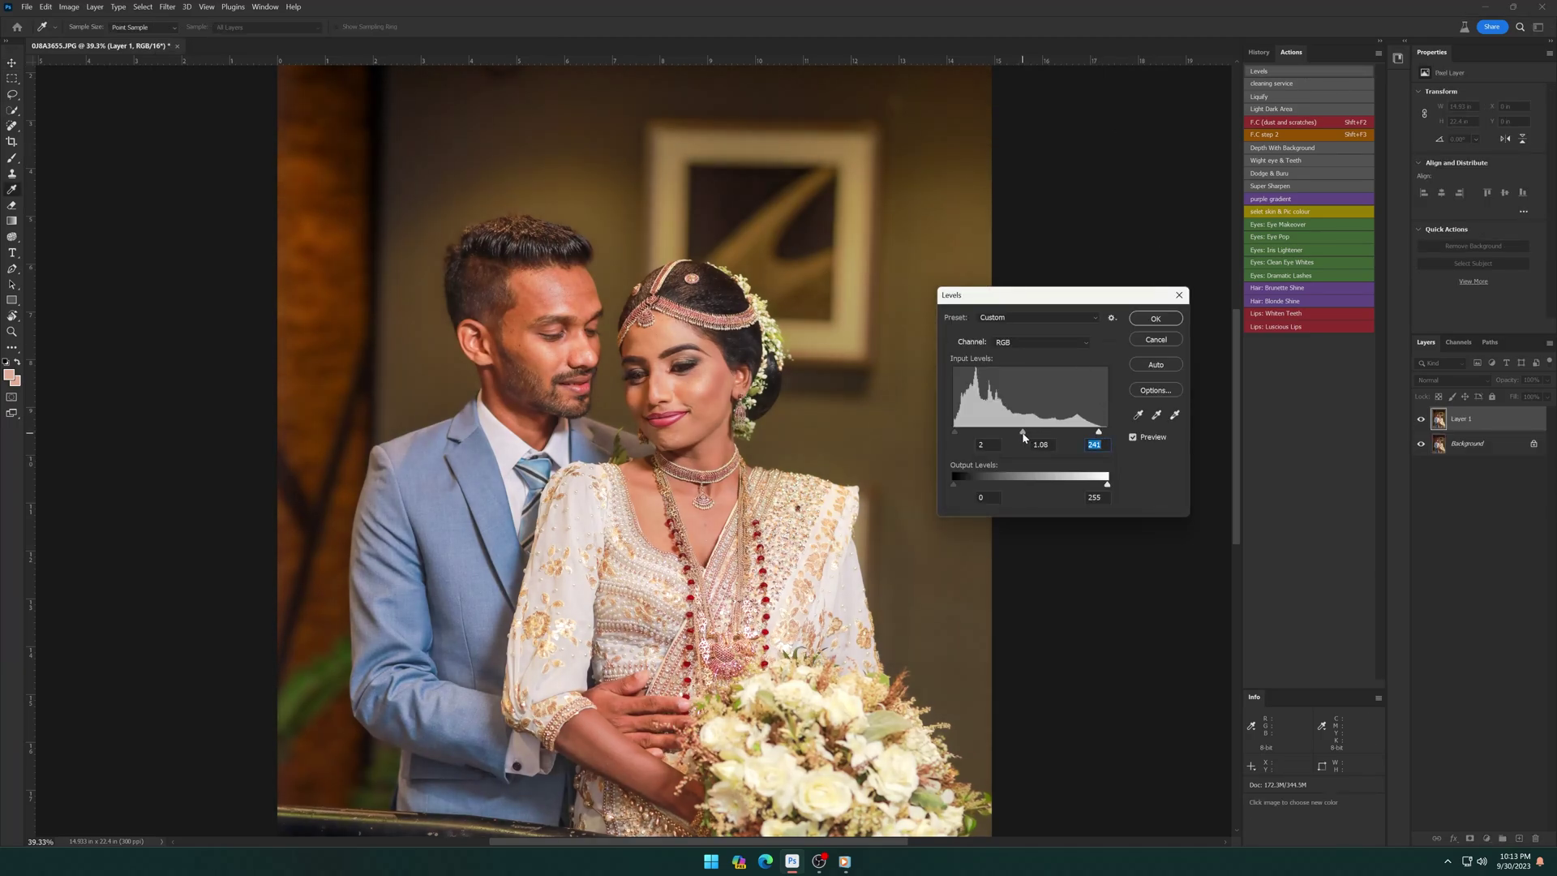
left_click(1023, 438)
key("Return")
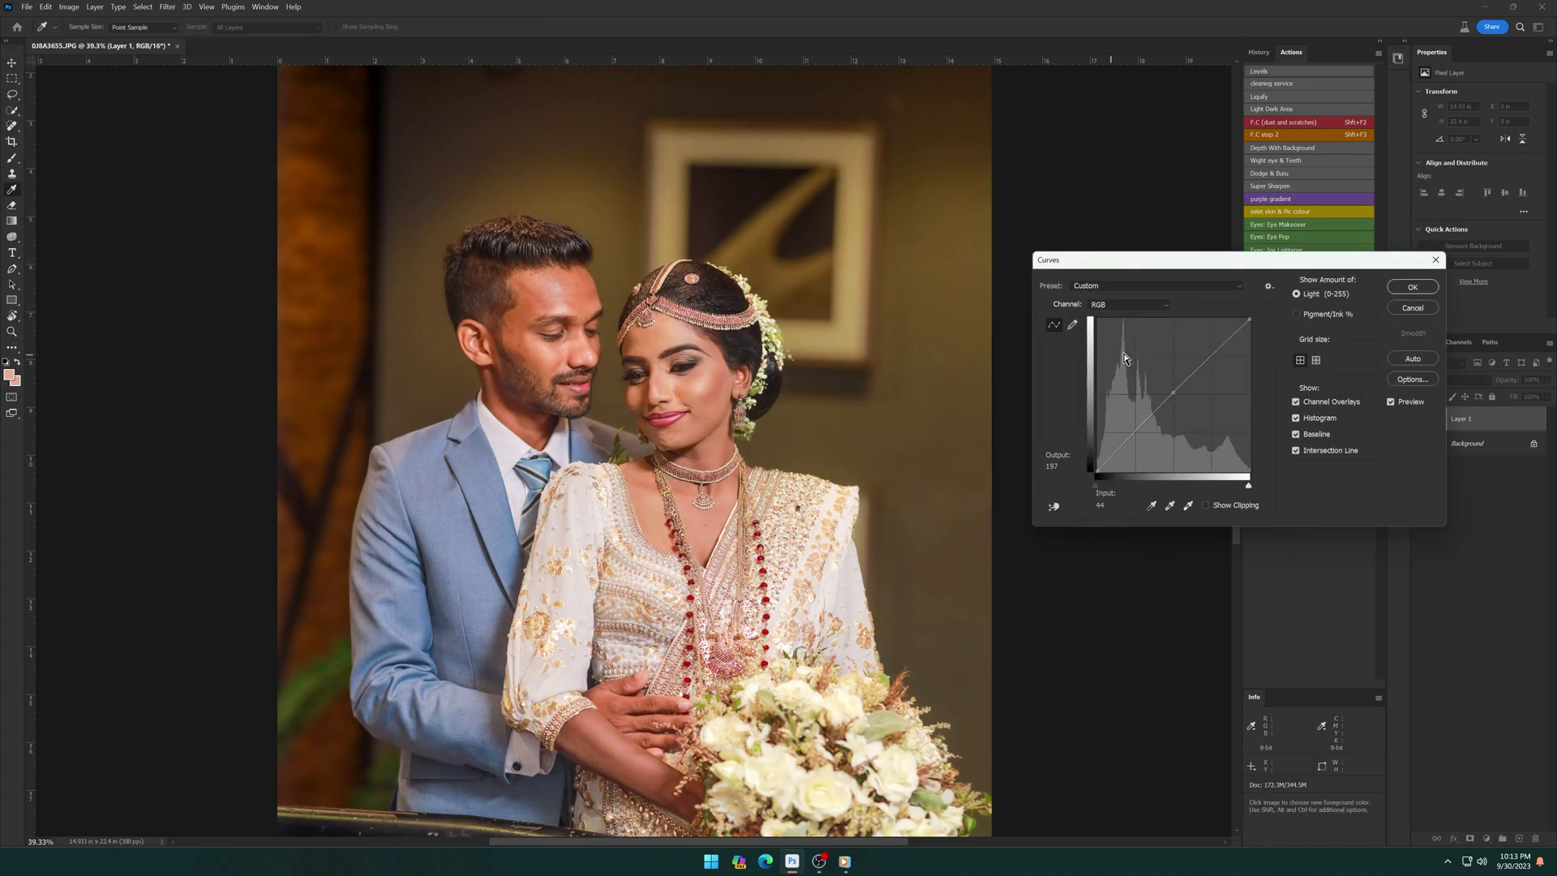
left_click(1412, 288)
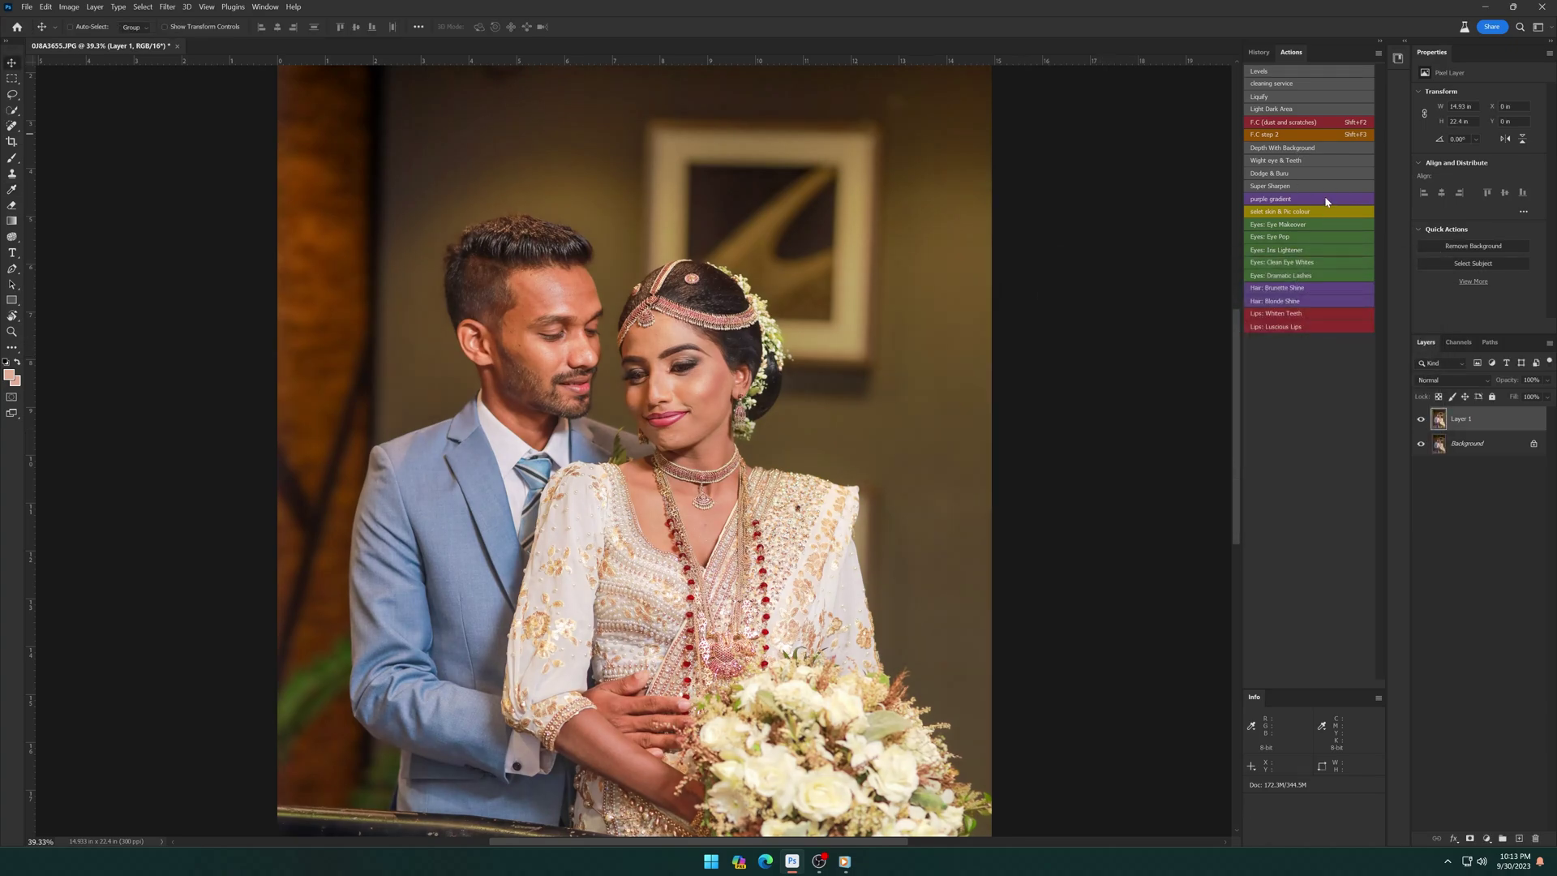
Step: Run the cleanup action and spot-heal the blemishes down the groom's forehead
left_click(1286, 85)
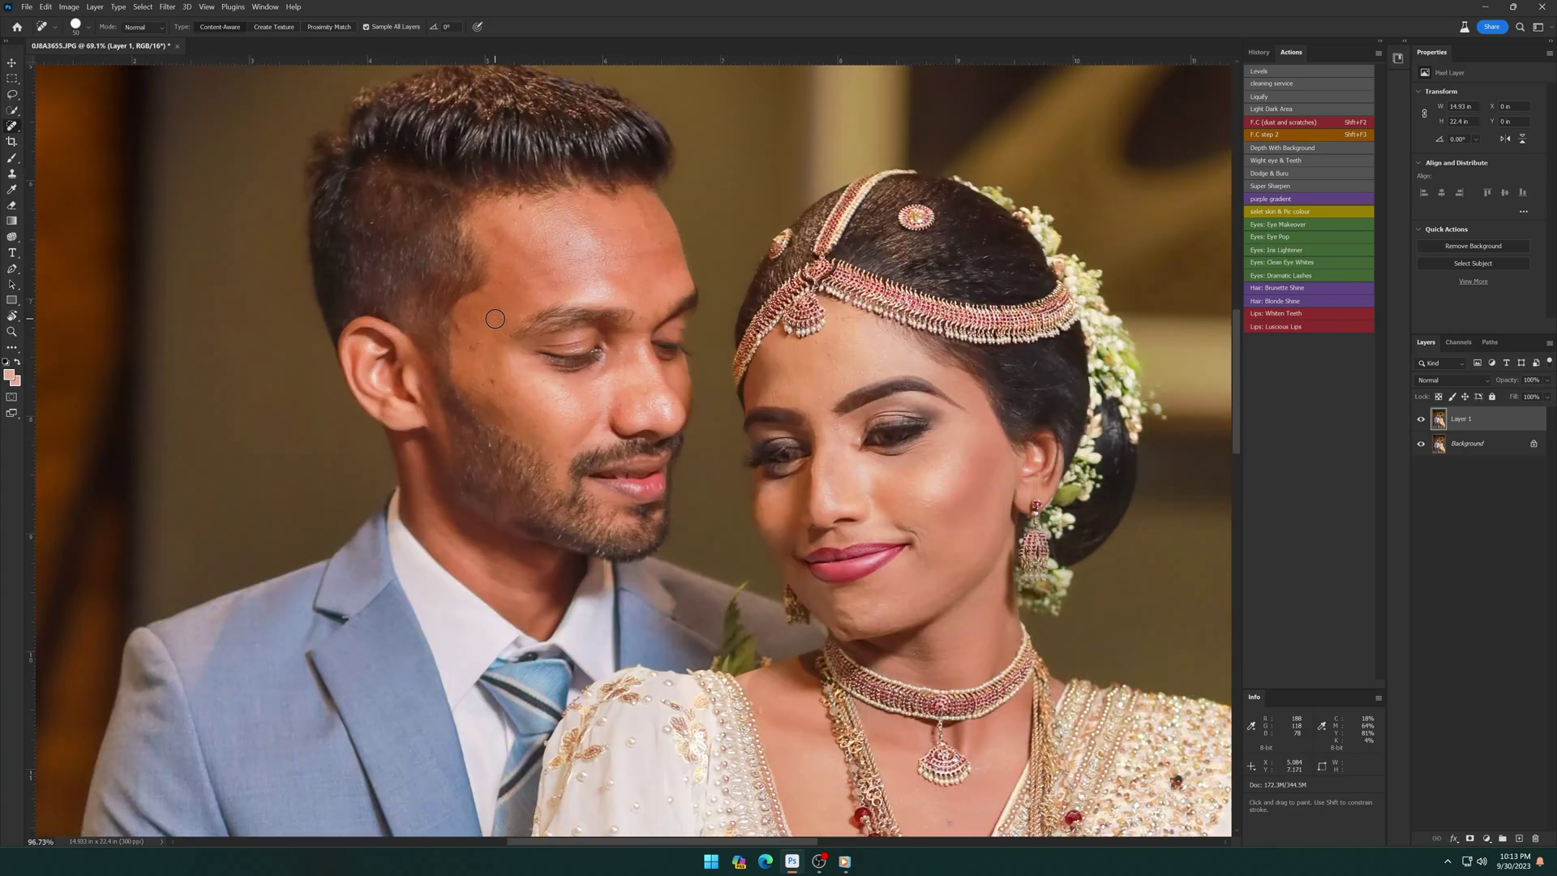
scroll(546, 170, "up", 2)
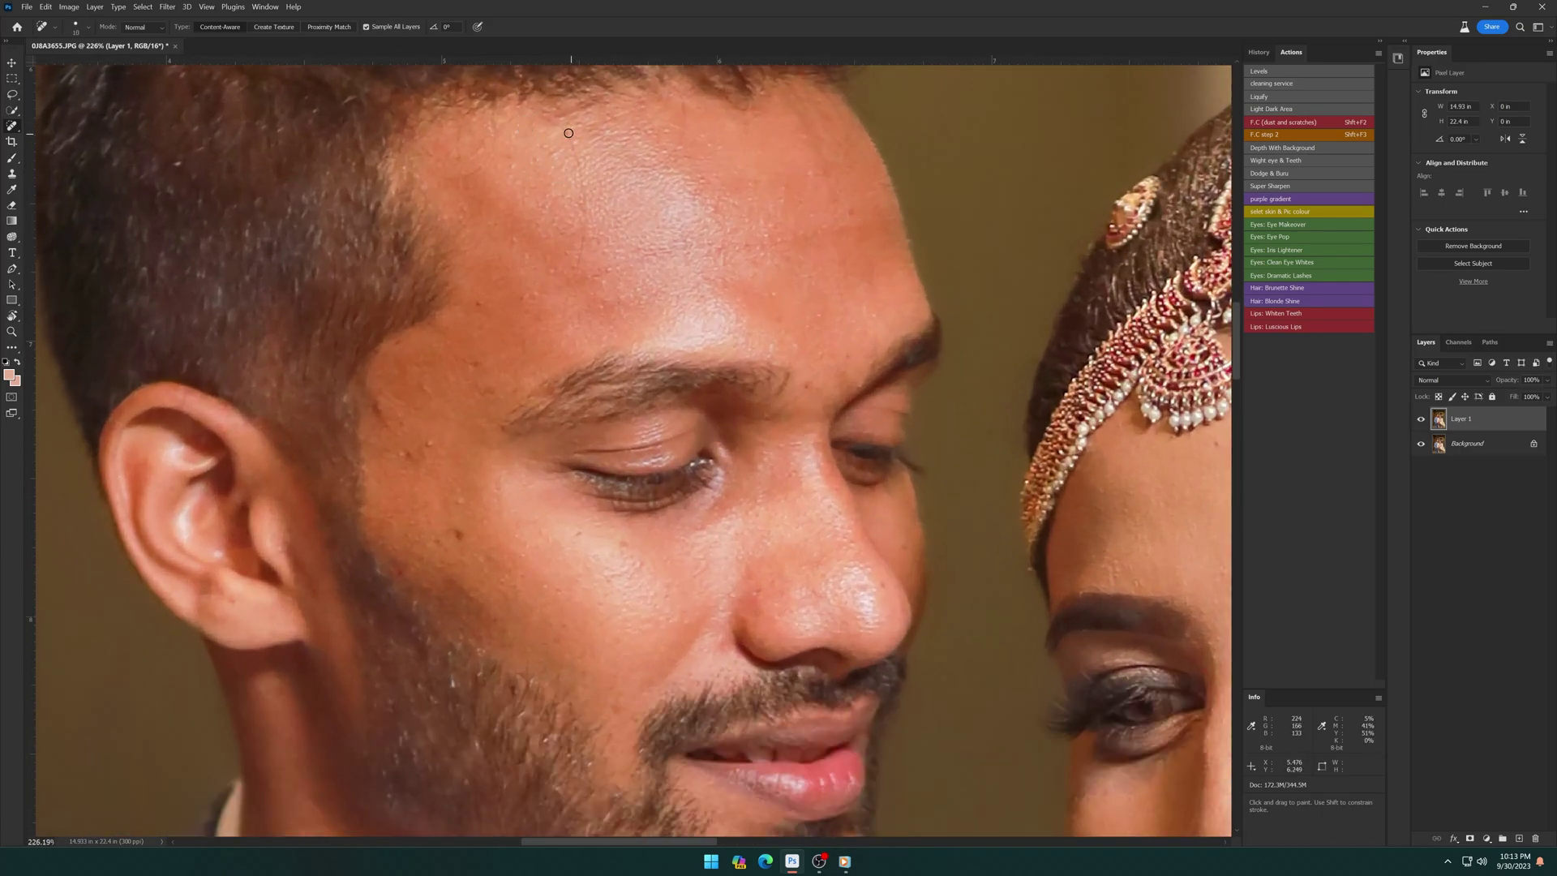
left_click_drag(568, 133, 576, 235)
scroll(535, 296, "down", 4)
scroll(572, 438, "up", 3)
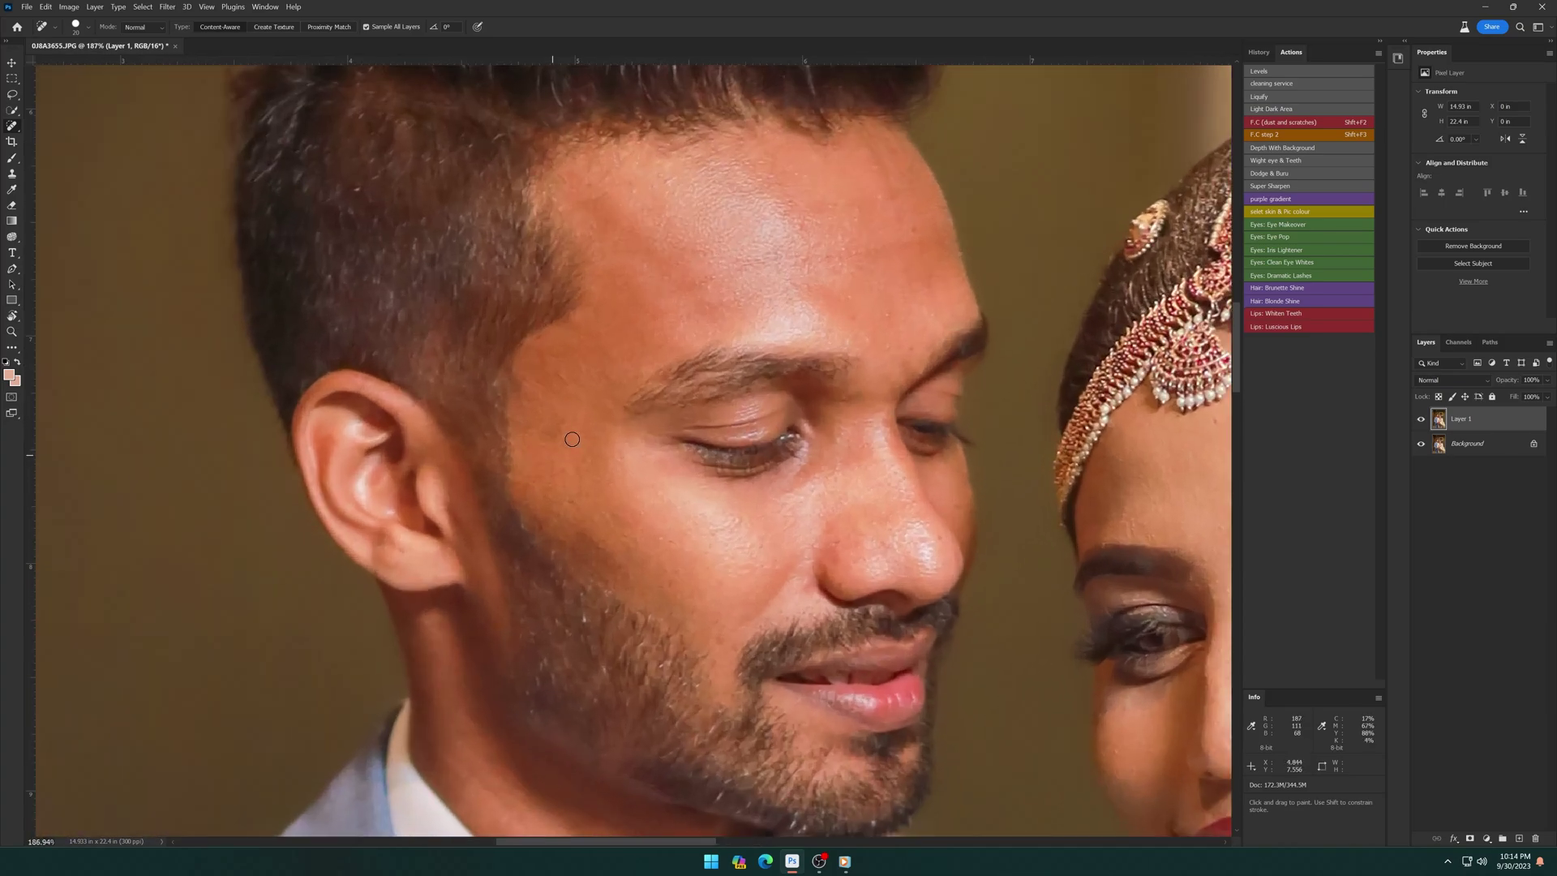
scroll(475, 309, "down", 2)
scroll(417, 300, "down", 1)
scroll(777, 285, "up", 2)
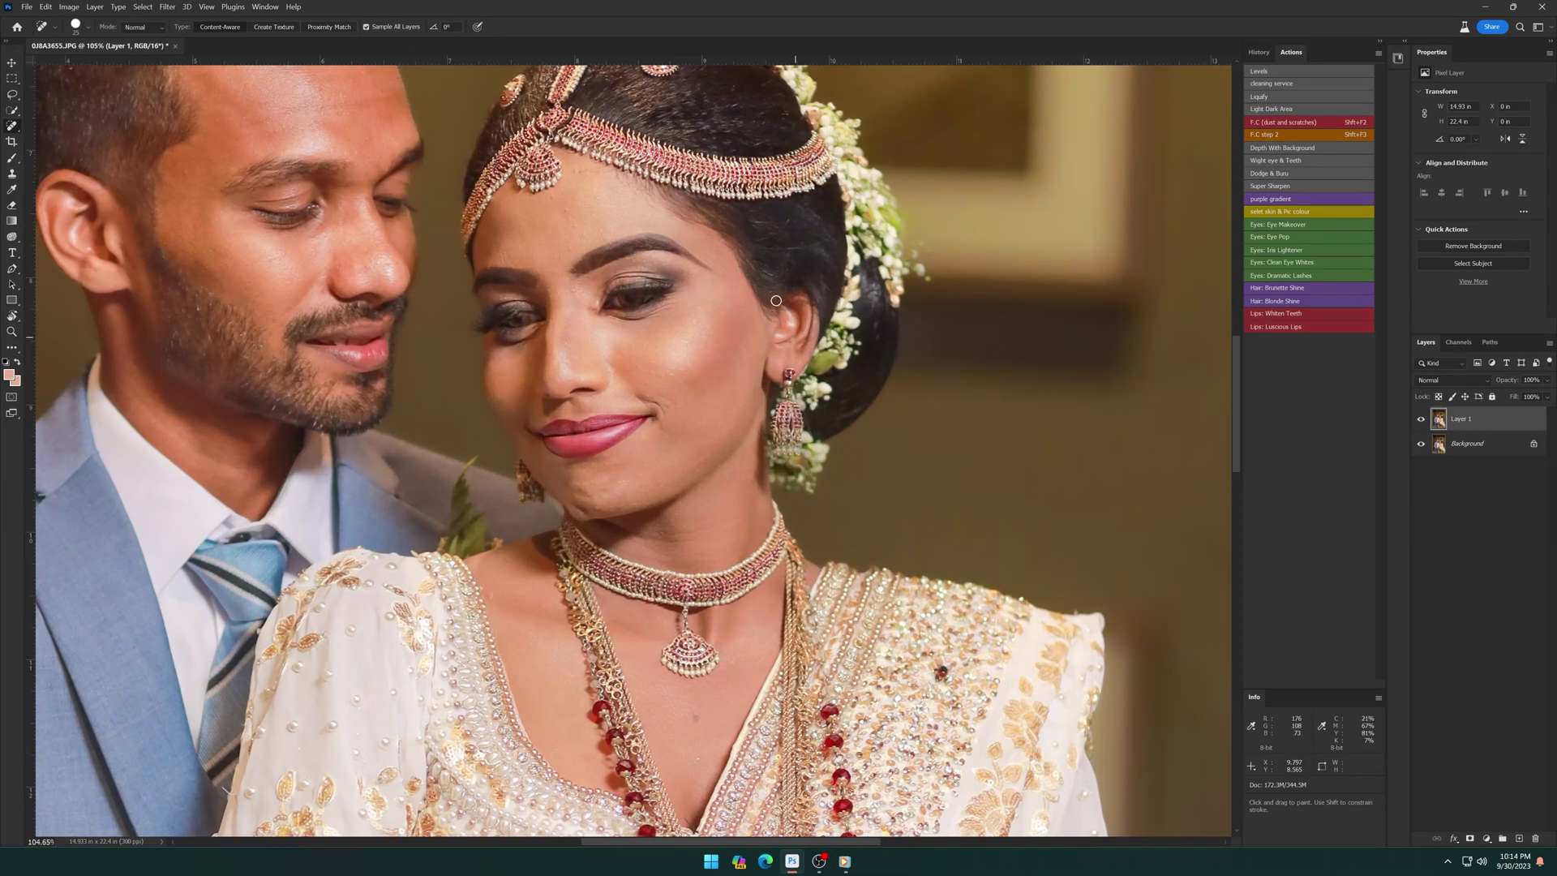
scroll(777, 285, "up", 2)
Step: Spot-heal the stray hair strands beside the bride's face
left_click_drag(785, 218, 880, 211)
left_click_drag(751, 215, 799, 172)
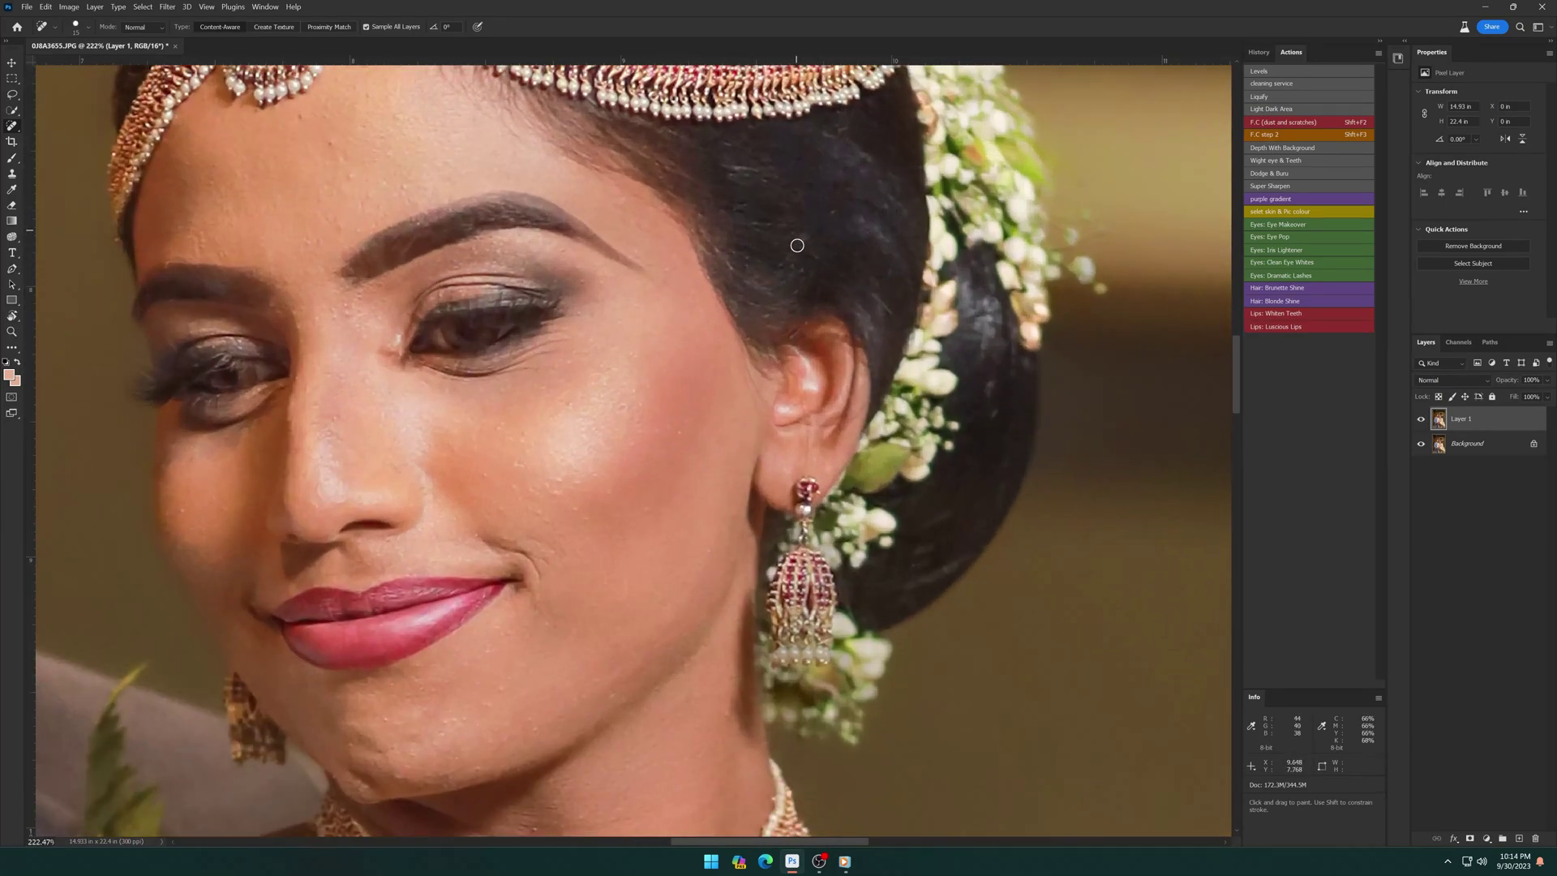
scroll(880, 303, "down", 3)
scroll(770, 364, "up", 1)
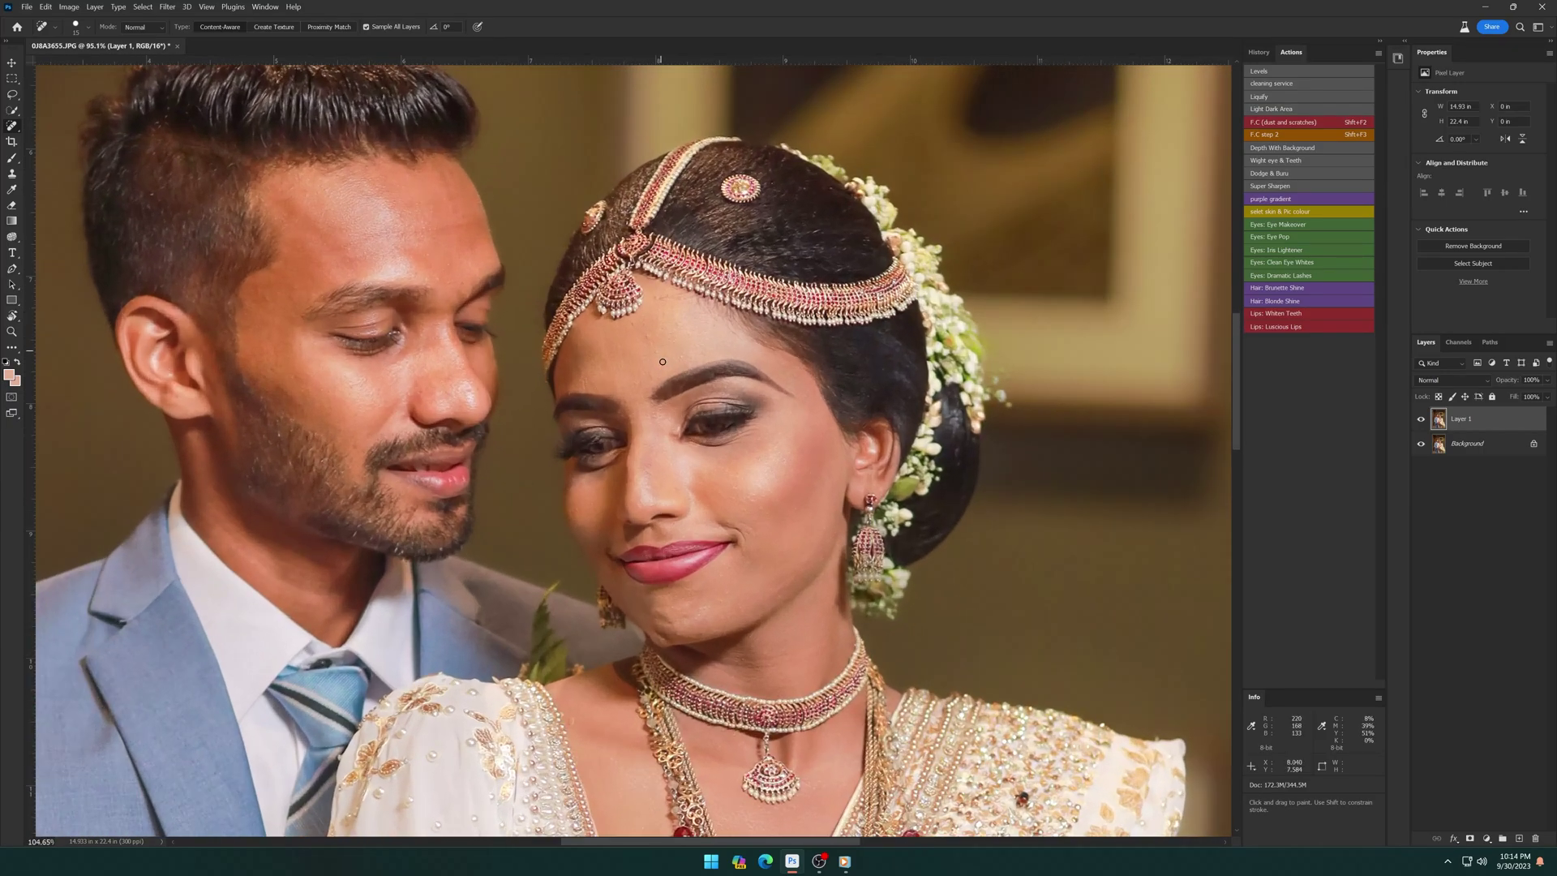
scroll(730, 405, "up", 2)
scroll(722, 430, "up", 1)
scroll(649, 442, "down", 1)
scroll(567, 446, "down", 1)
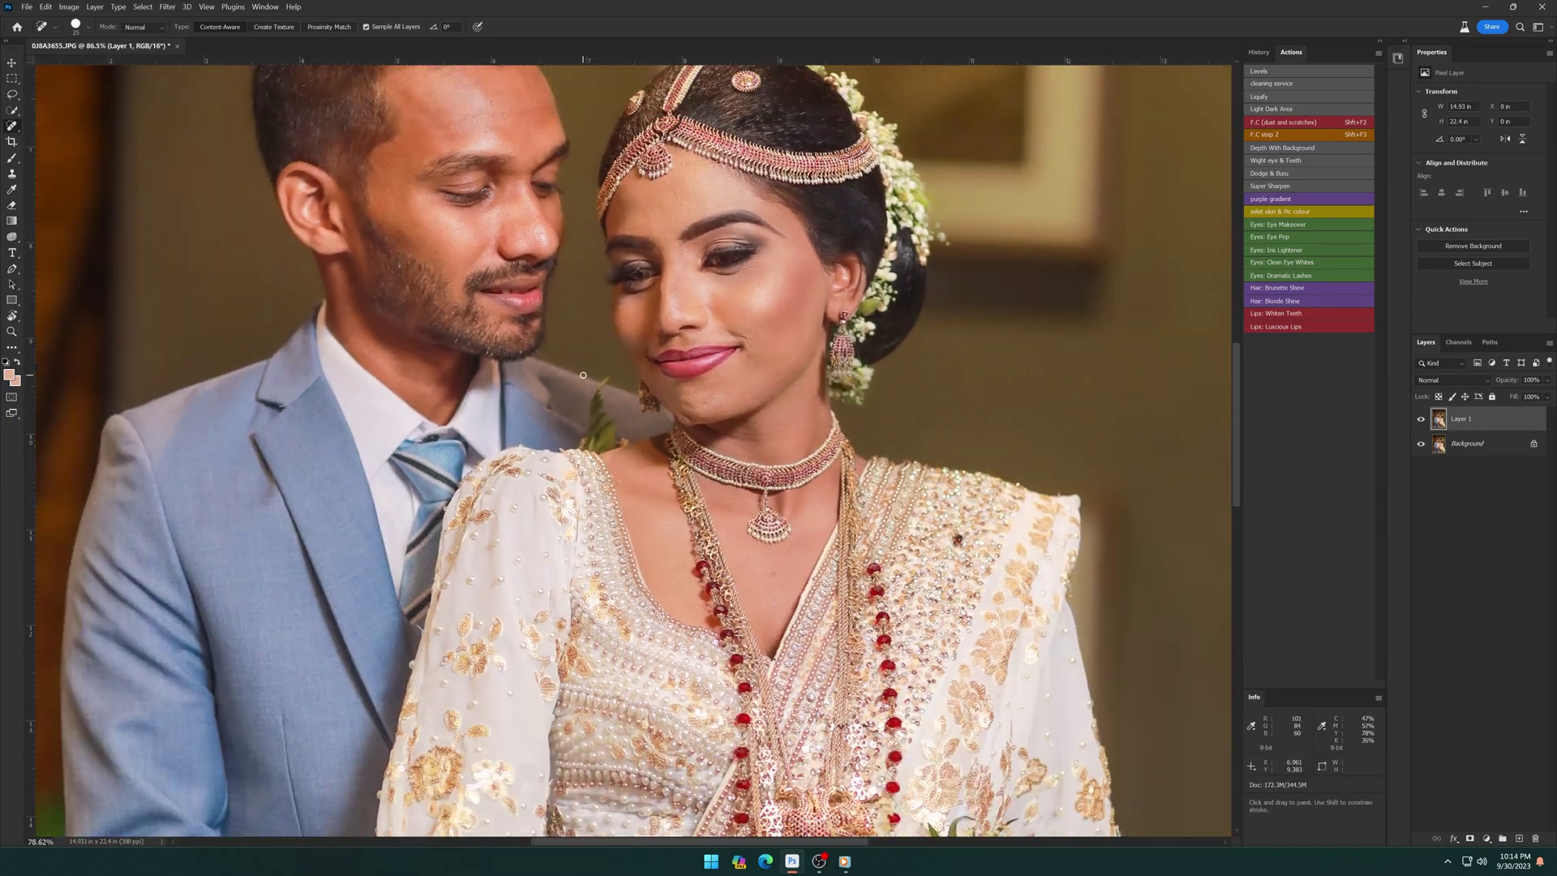
scroll(559, 442, "down", 1)
scroll(555, 437, "up", 3)
scroll(555, 437, "up", 3)
scroll(583, 310, "up", 2)
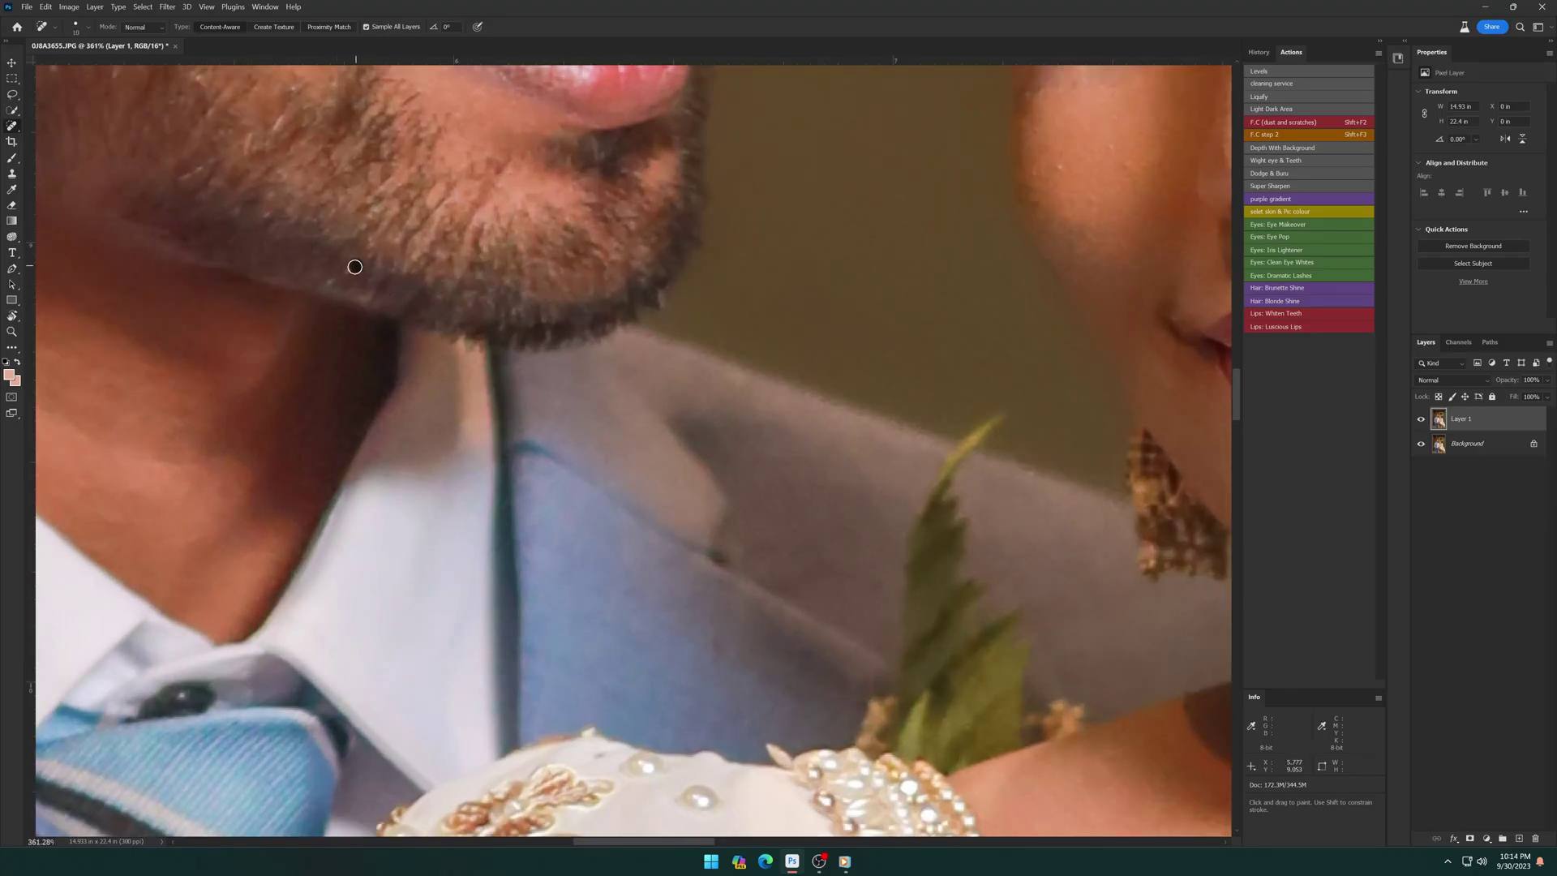
Step: Pan over the groom's lips, nose, ear and cheek, then fit the photo on screen
left_click_drag(354, 266, 376, 311)
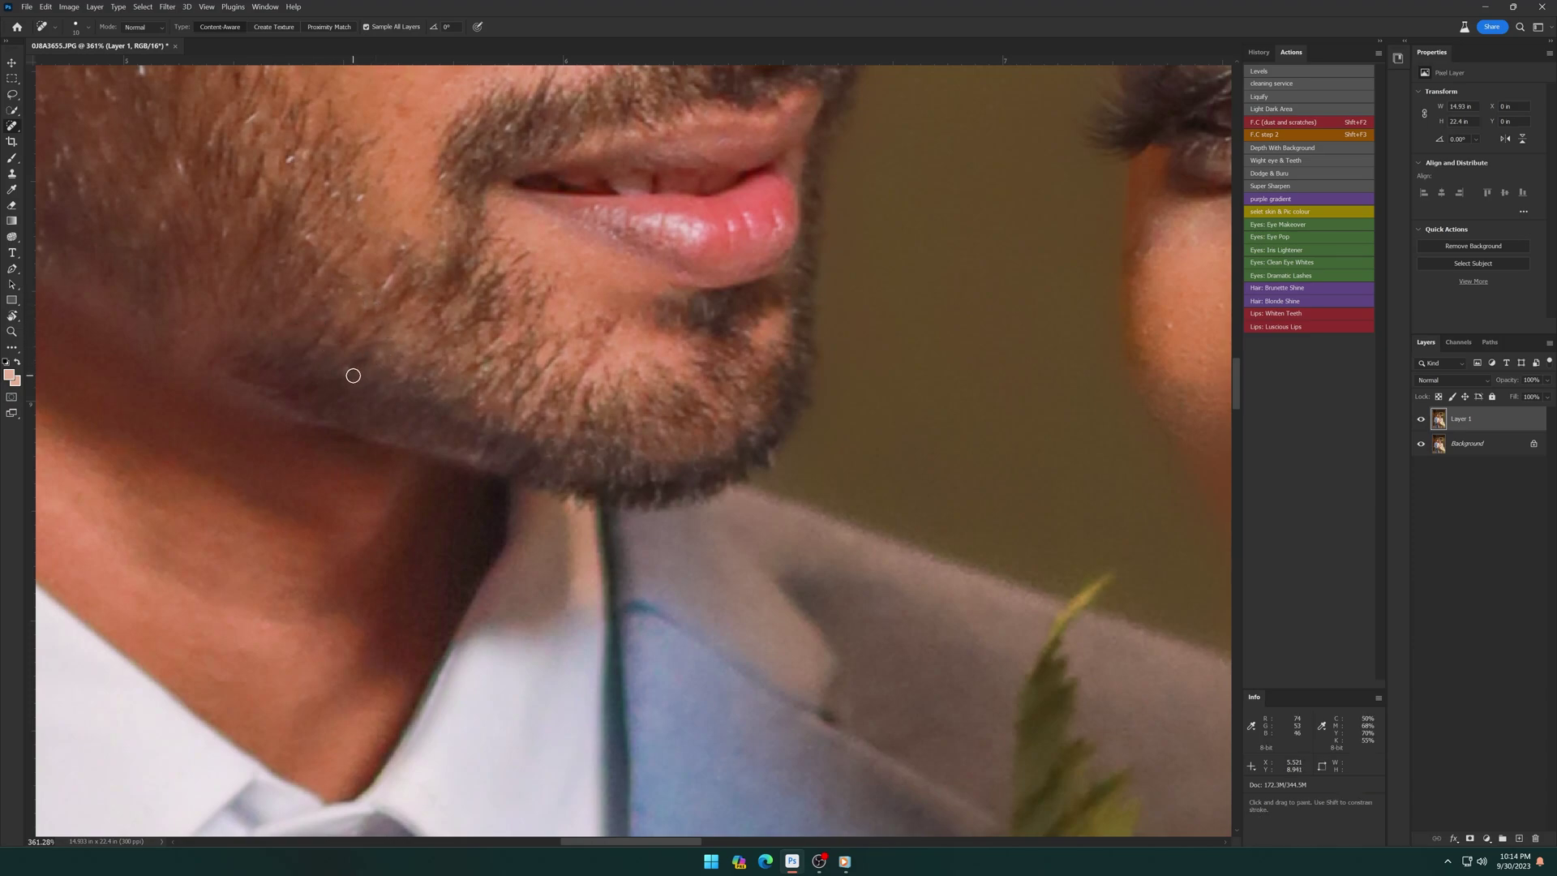
left_click_drag(410, 244, 617, 317)
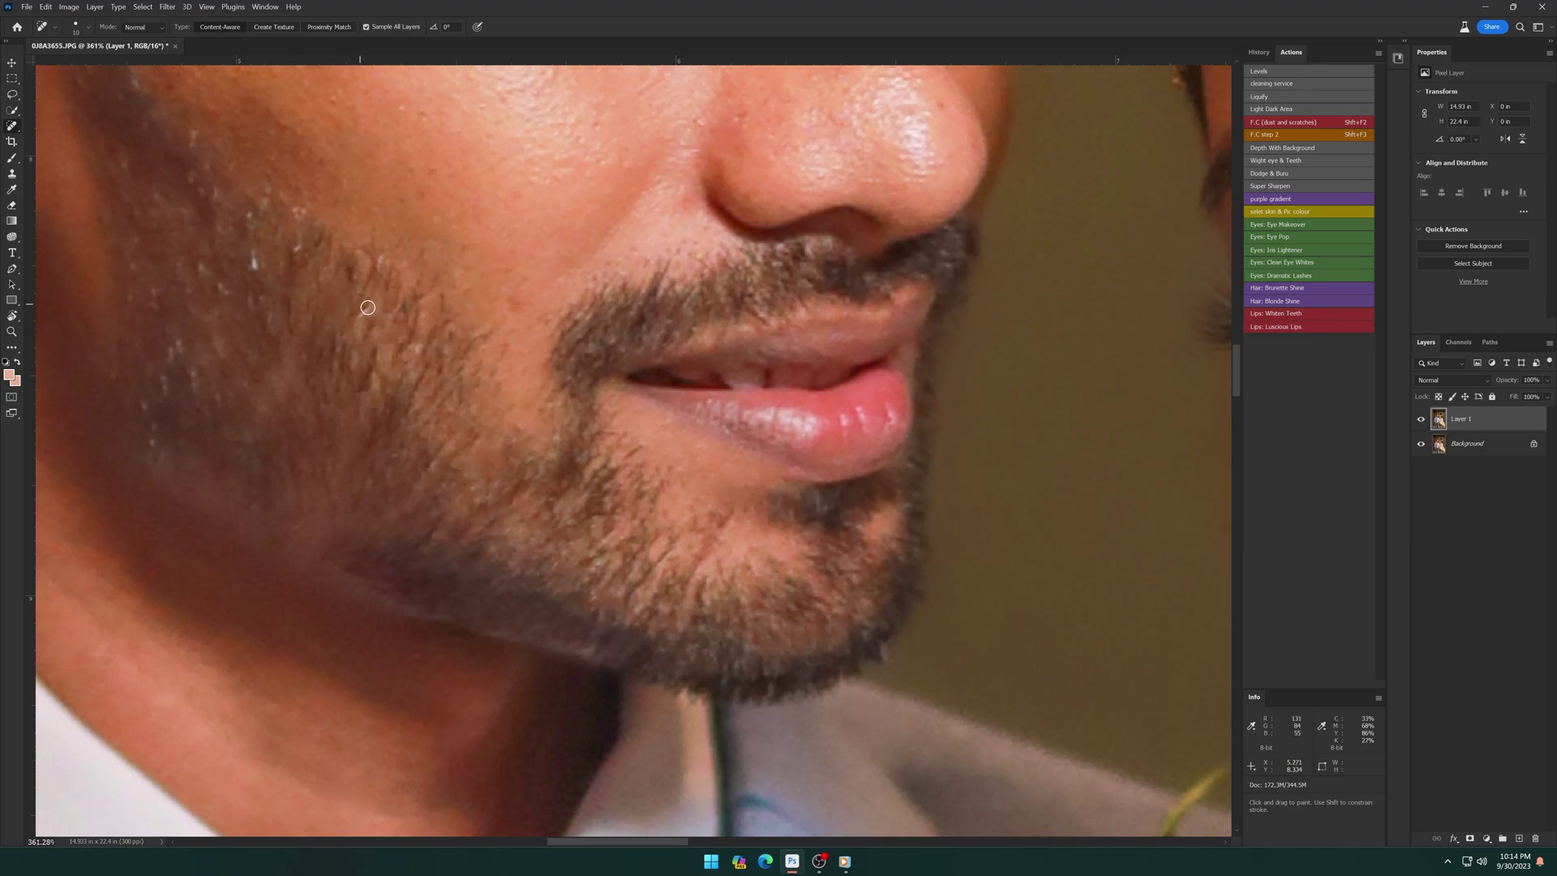
left_click_drag(362, 261, 467, 376)
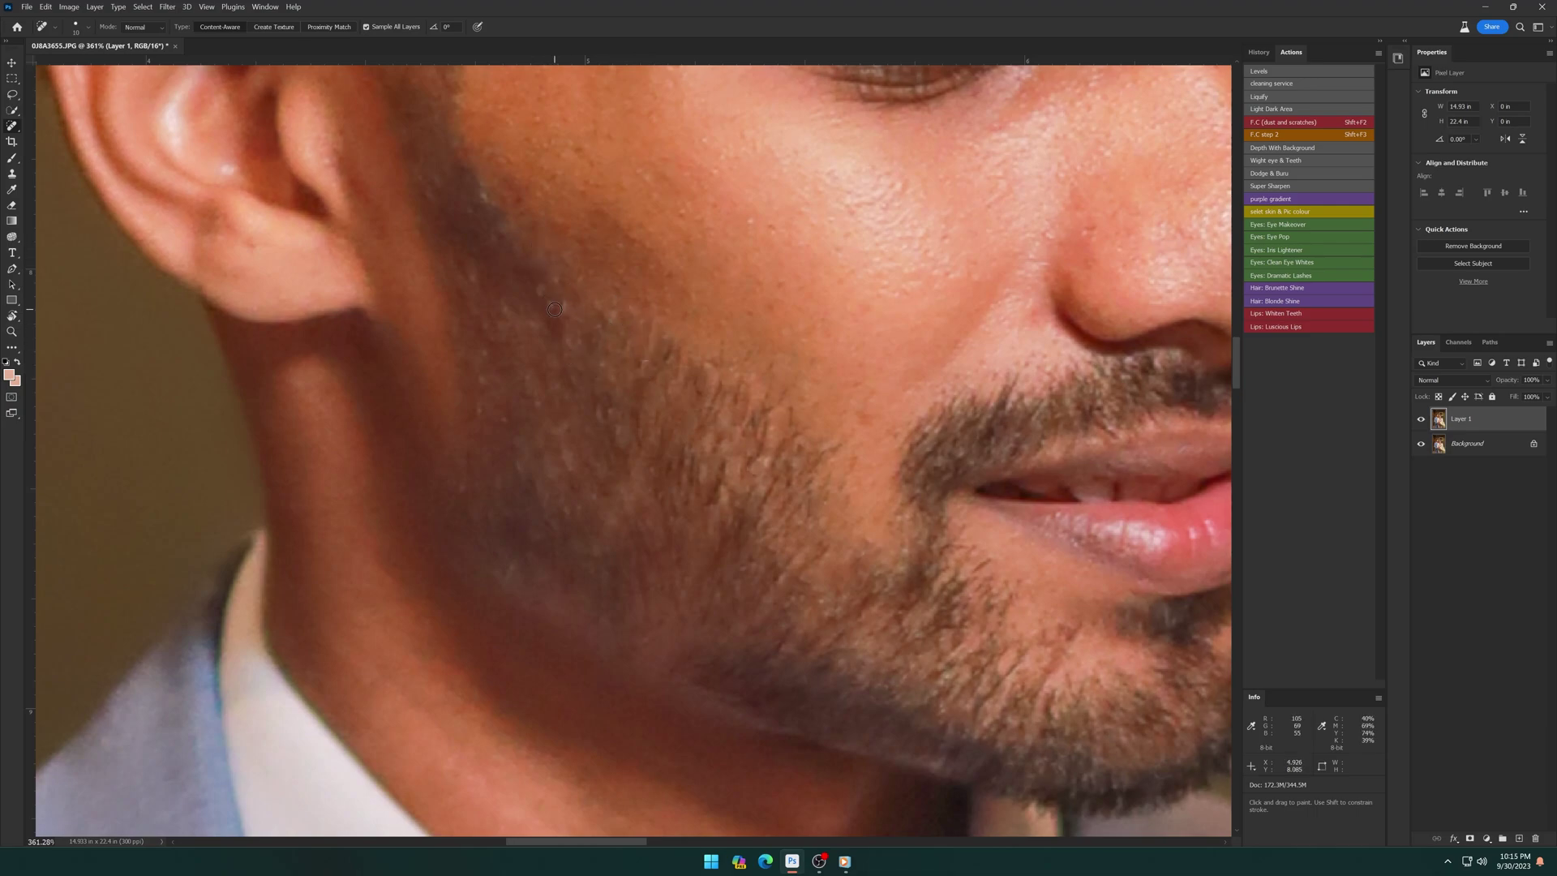
key("ctrl+0")
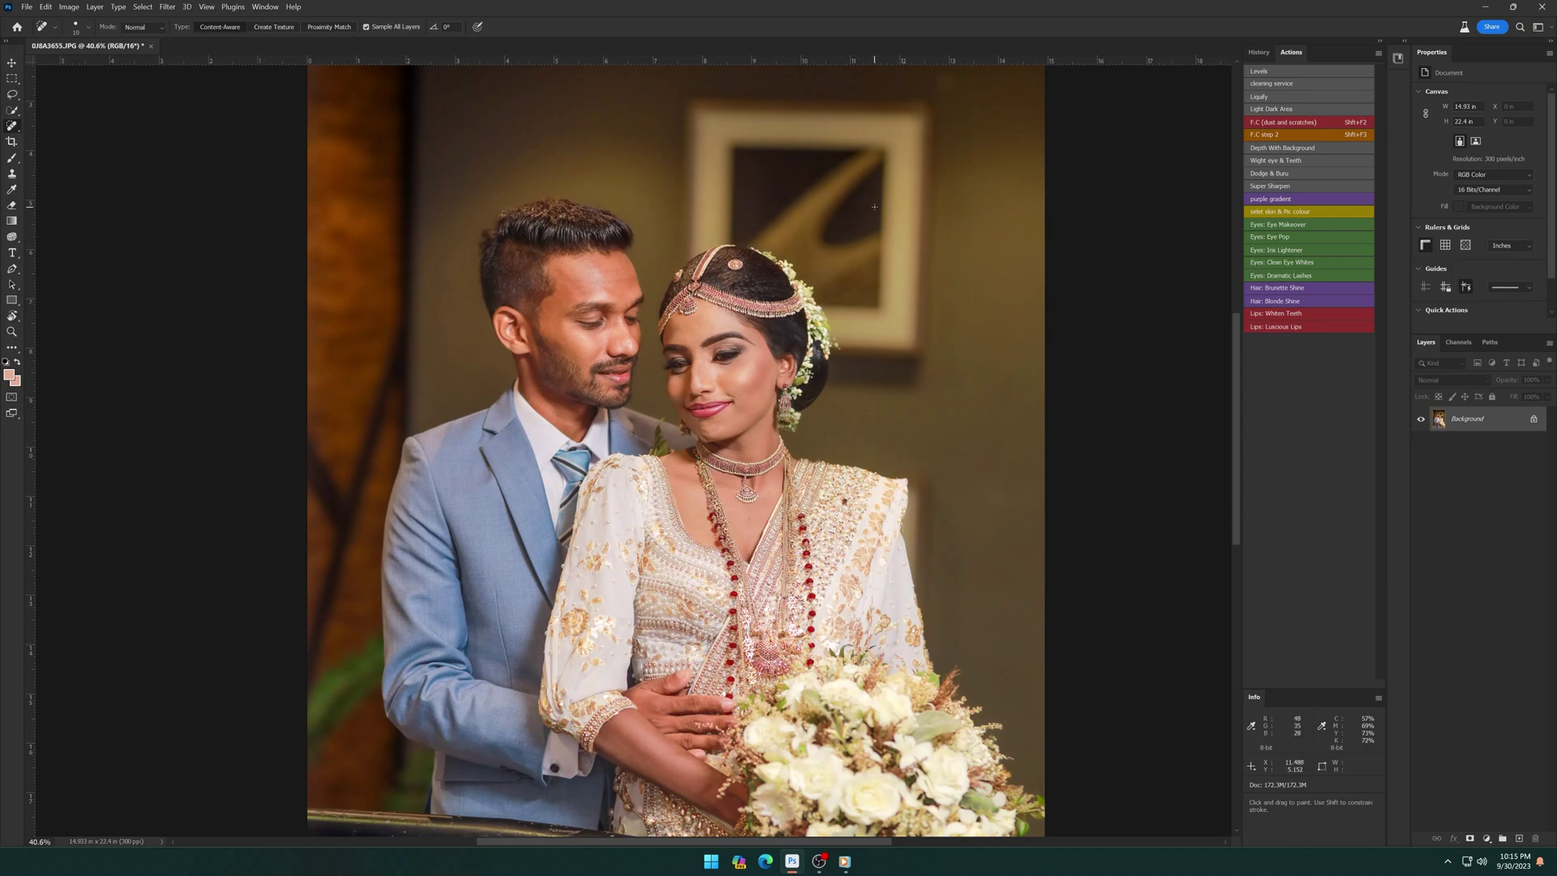
Step: Paint a quick mask over the groom's neck and jaw and the bride's neck
left_click(1274, 114)
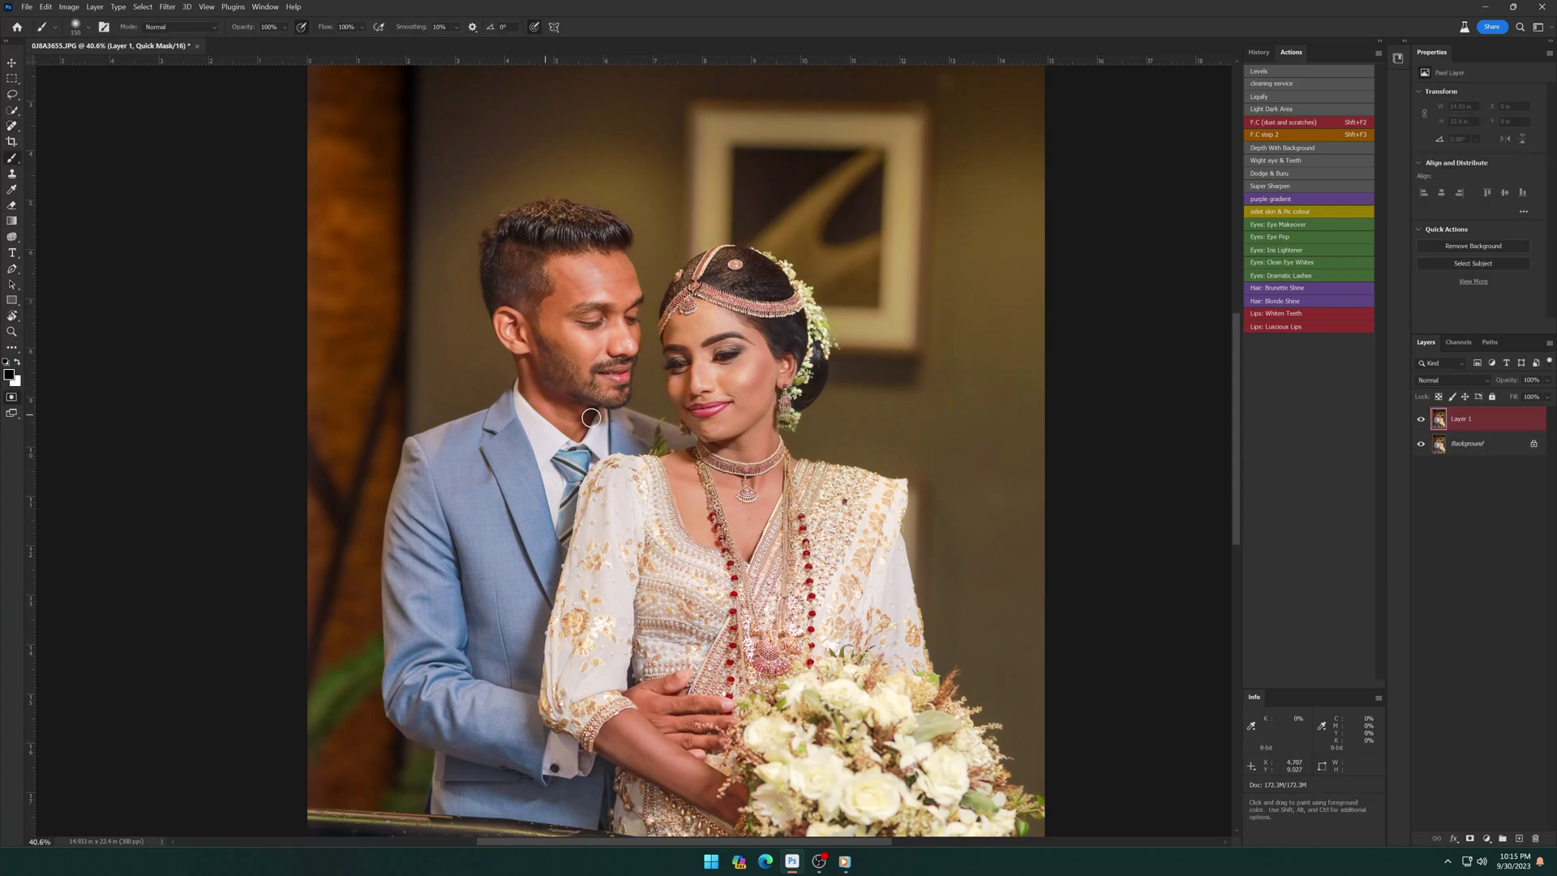
mouse_move(584, 421)
left_mouse_down()
mouse_move(556, 397)
mouse_move(507, 284)
left_mouse_up()
scroll(571, 410, "up", 2)
scroll(520, 308, "up", 2)
scroll(738, 458, "up", 2)
mouse_move(782, 438)
left_mouse_down()
mouse_move(734, 456)
mouse_move(679, 261)
left_mouse_up()
key("bracketright")
key("bracketright")
key("bracketright")
Step: Extend the mask with a larger brush over the bride's hands and lower dress
scroll(680, 261, "down", 2)
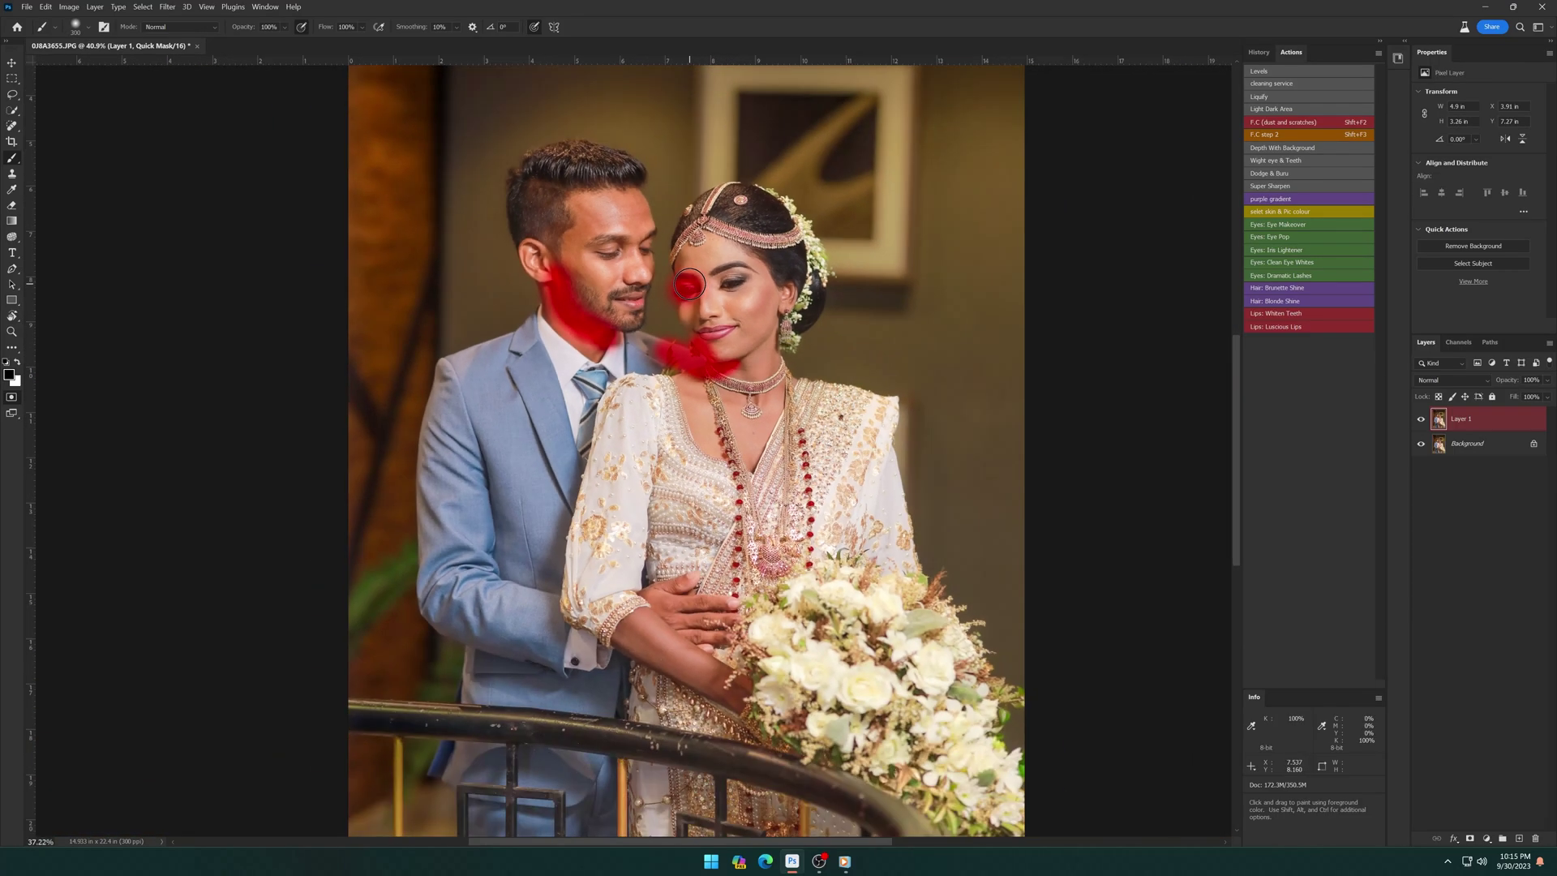
scroll(680, 261, "down", 1)
key("bracketright")
key("bracketright")
key("bracketright")
mouse_move(714, 567)
left_mouse_down()
mouse_move(730, 714)
mouse_move(641, 683)
mouse_move(770, 738)
left_mouse_up()
scroll(640, 684, "down", 1)
Step: Turn the mask into a selection, apply a Curves adjustment, and deselect
key("q")
key("ctrl+m")
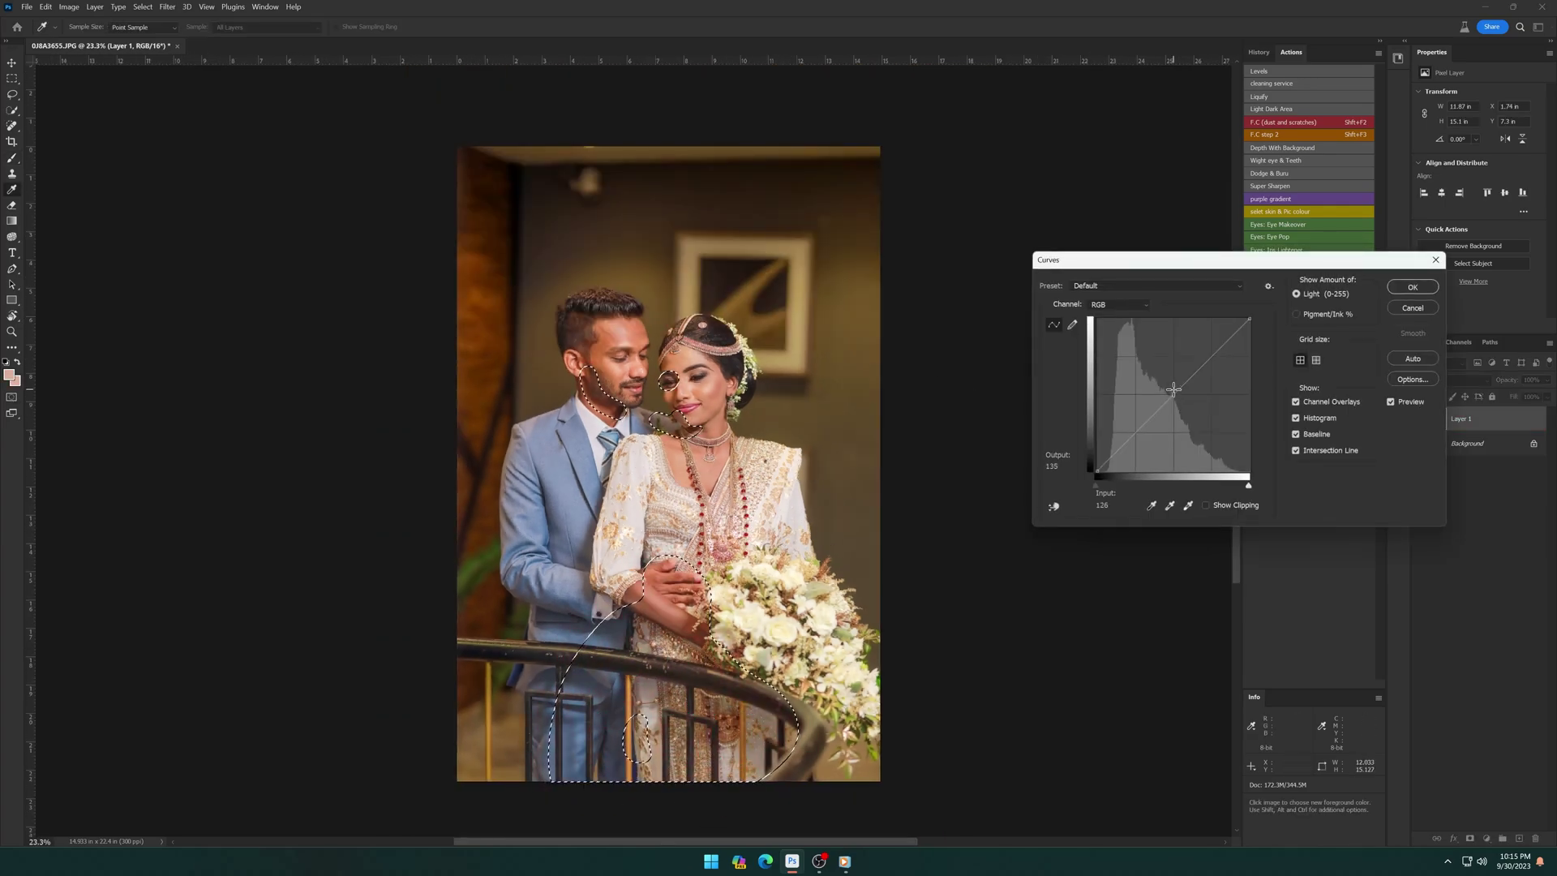
left_click(1412, 287)
key("ctrl+d")
Step: Duplicate the image layer twice with Ctrl+J
scroll(665, 429, "up", 4)
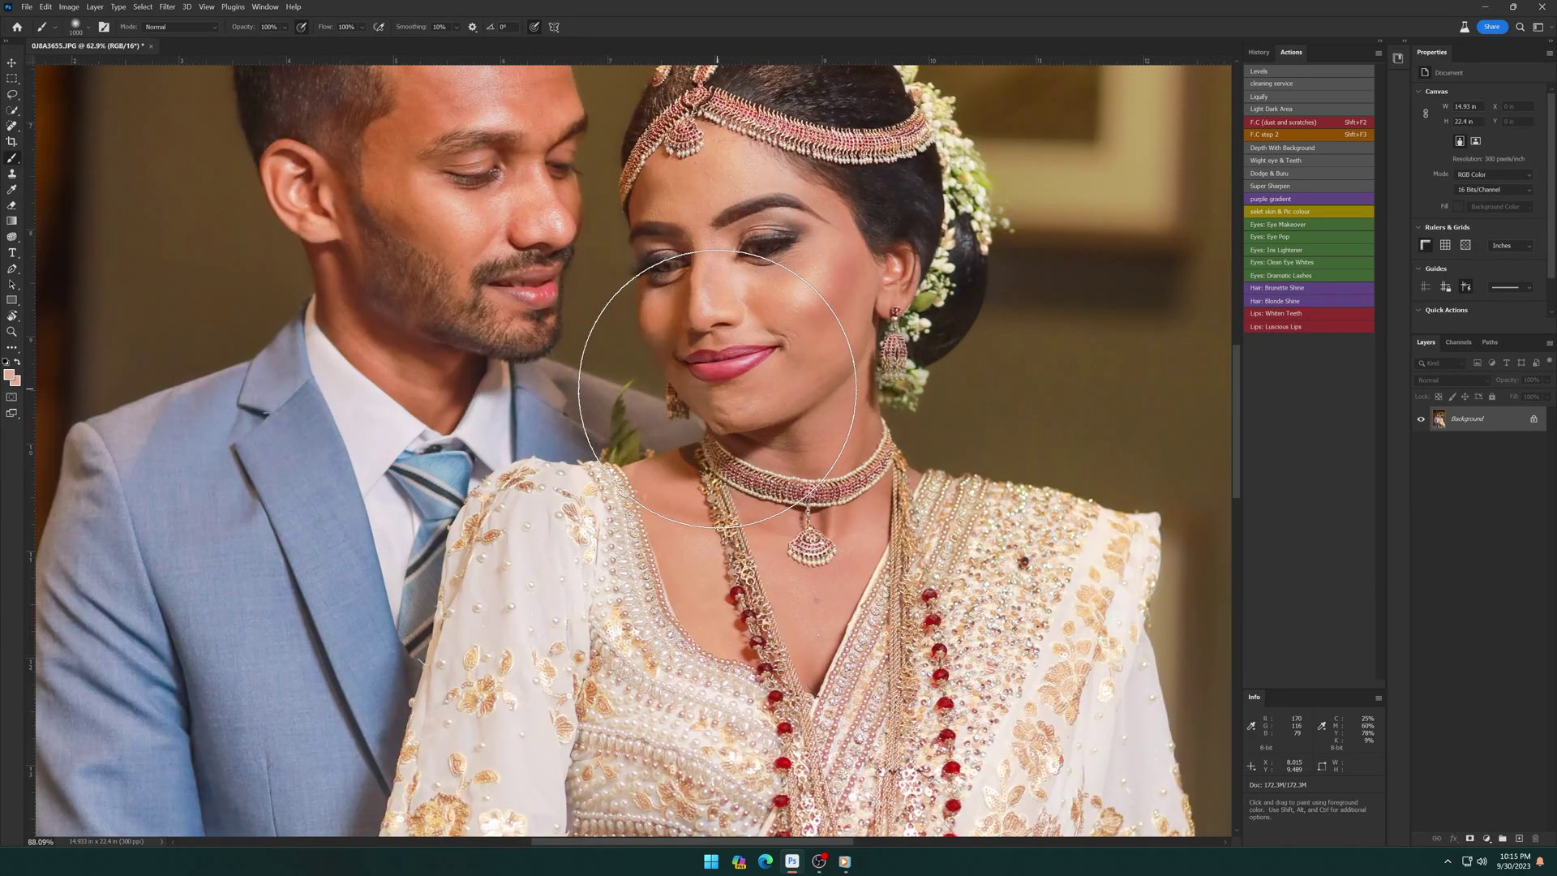
scroll(674, 422, "up", 3)
scroll(697, 401, "up", 1)
key("v")
key("ctrl+j")
scroll(699, 411, "up", 2)
Step: Trace a closed pen path around the bride's chin and make it a selection
key("p")
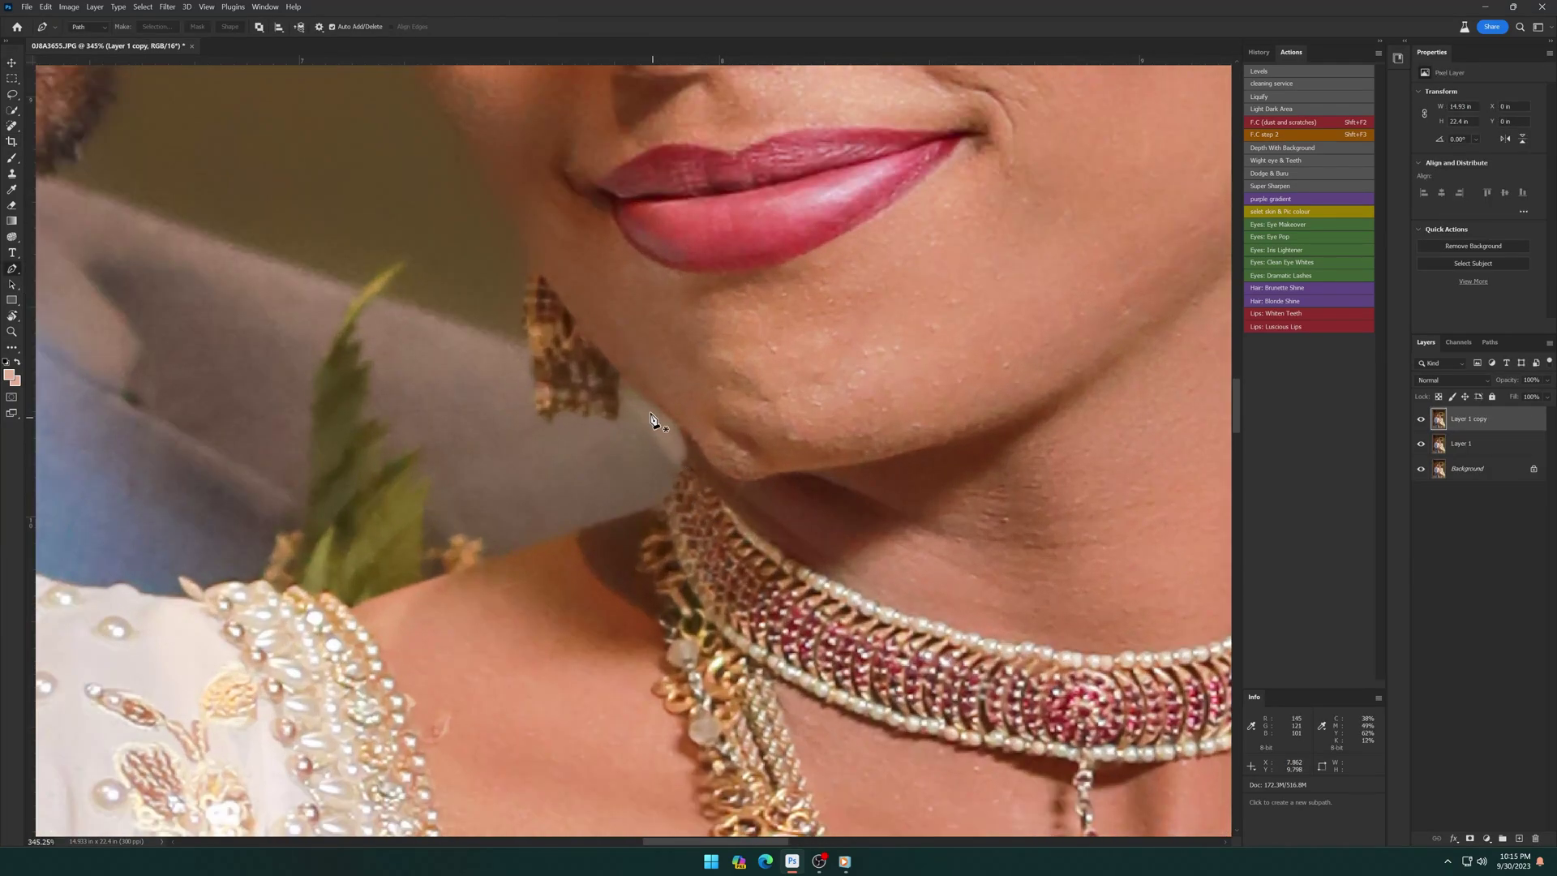
left_click(649, 404)
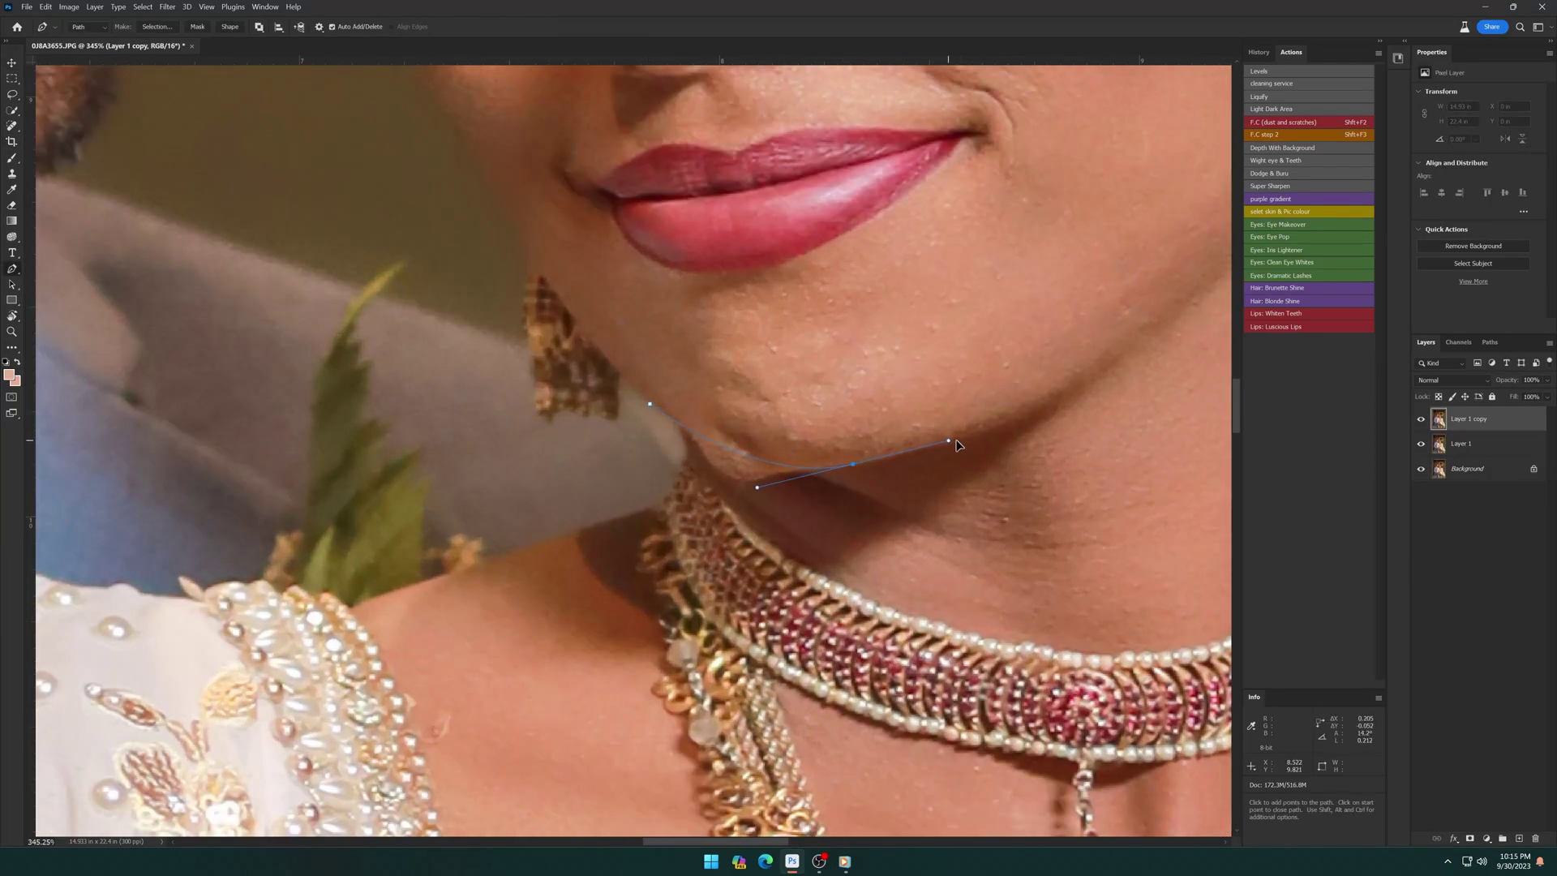
left_click_drag(956, 441, 962, 444)
key("Delete")
key("Delete")
left_click(670, 417)
left_click(673, 416)
right_click(694, 407)
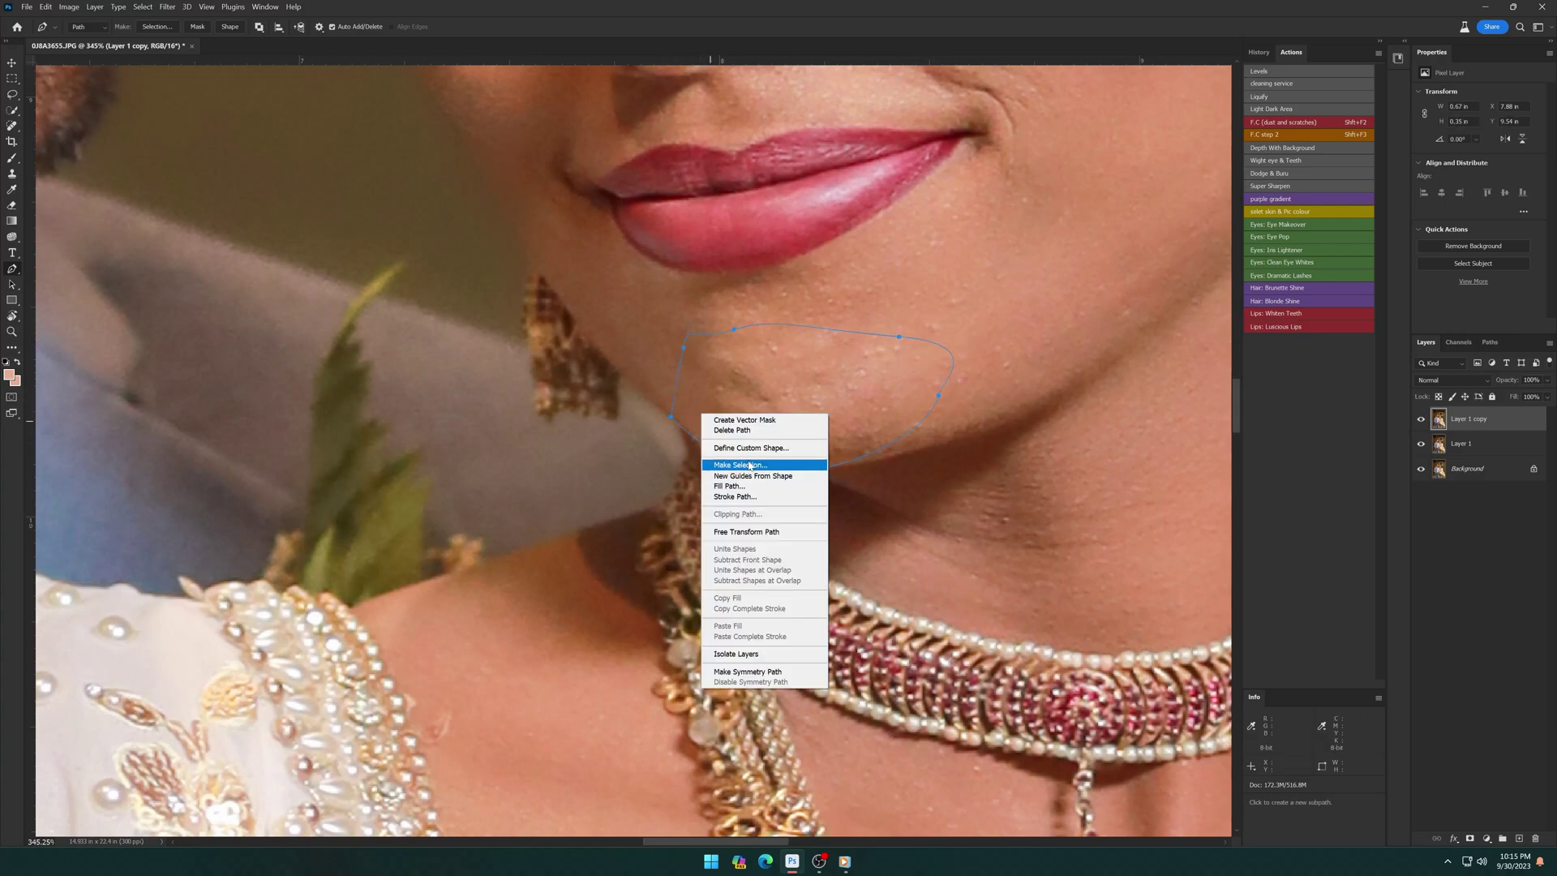
left_click(729, 463)
key("Return")
Step: Clone-stamp smooth skin over the chin bumps and along its lower edge
key("s")
key("bracketleft")
key("bracketleft")
key("bracketleft")
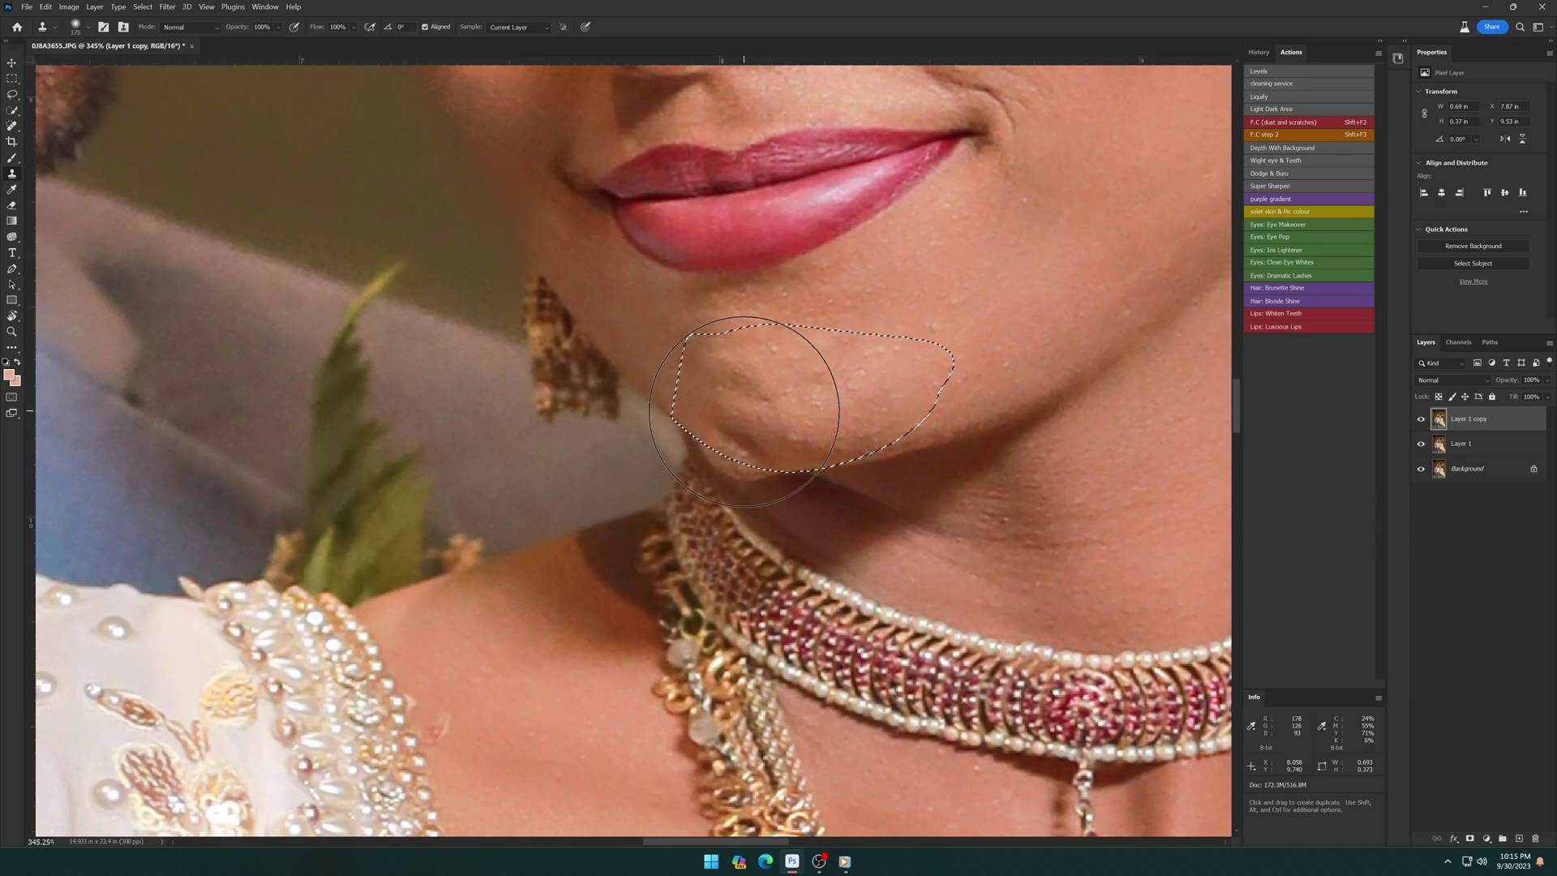
scroll(755, 389, "up", 2)
mouse_move(743, 432)
left_mouse_down()
mouse_move(730, 446)
mouse_move(781, 463)
left_mouse_up()
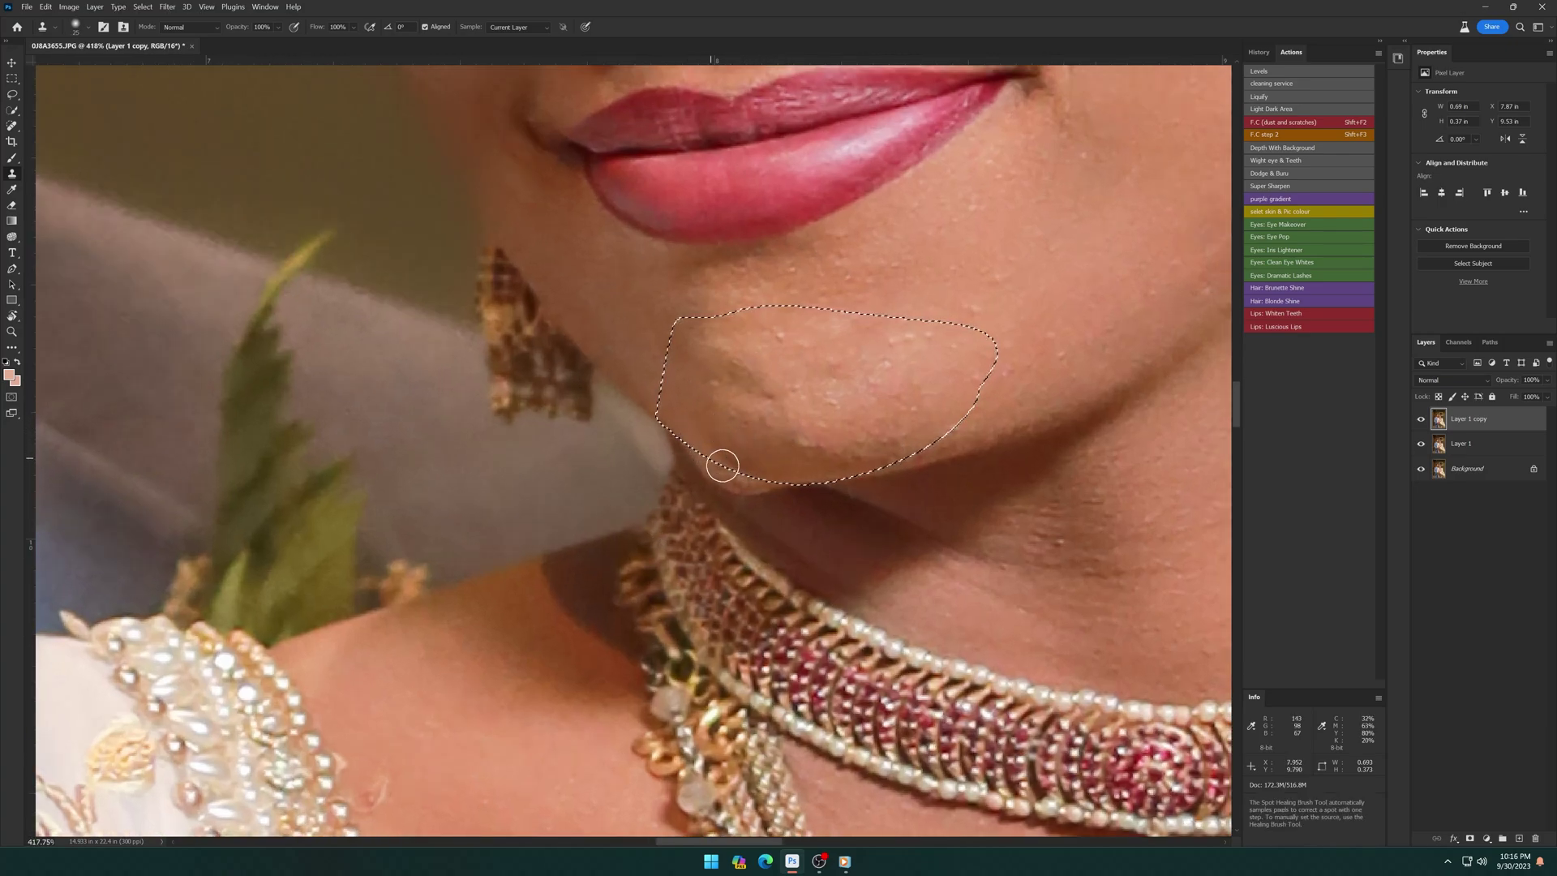
left_click(805, 510, "alt")
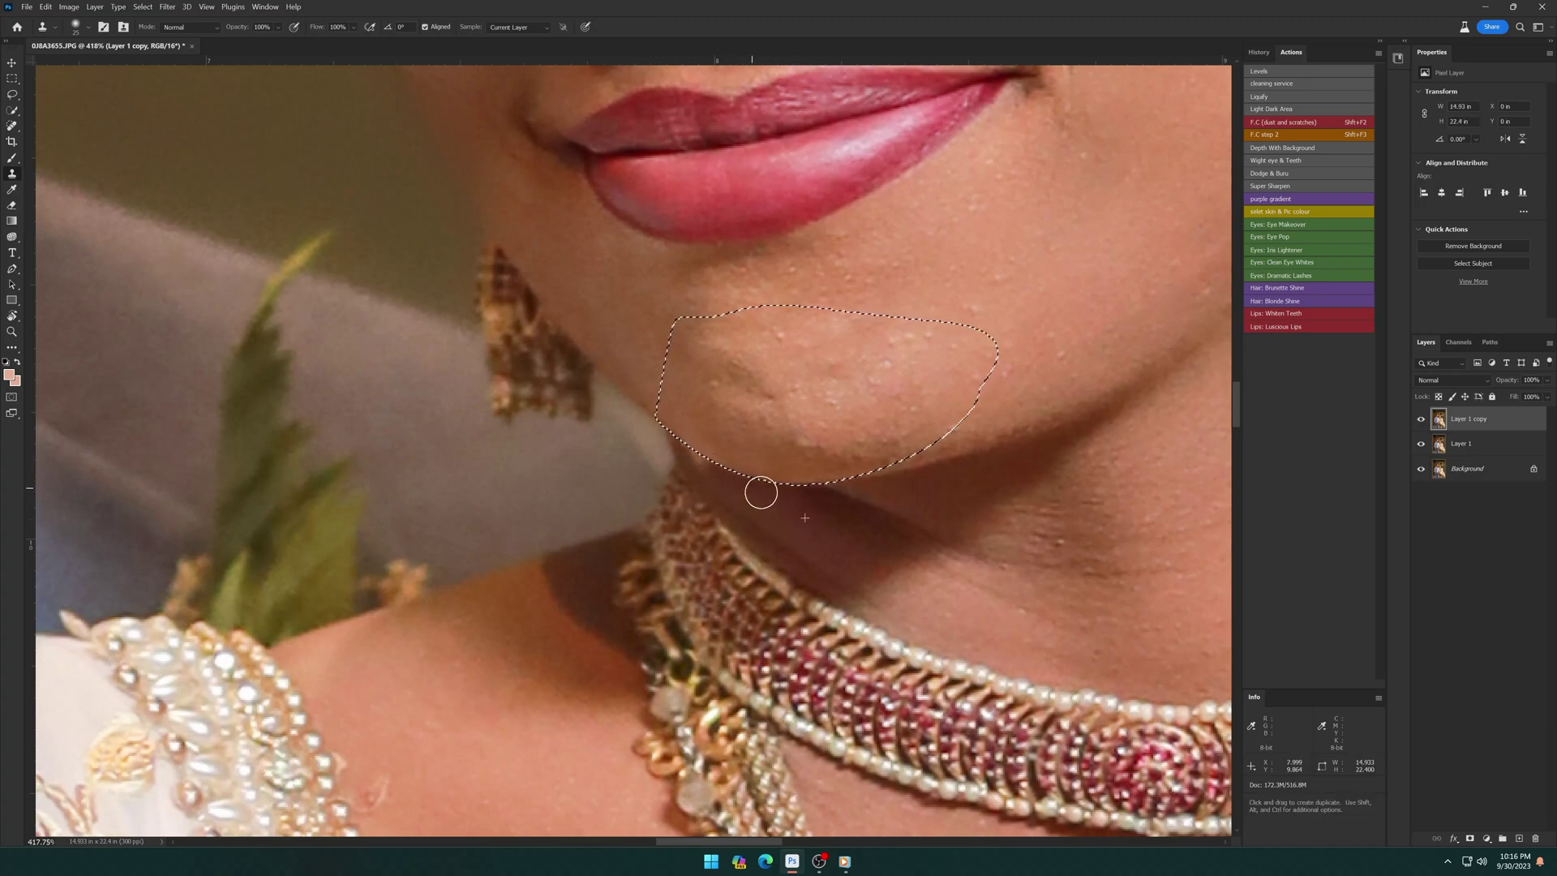
left_click_drag(781, 490, 794, 505)
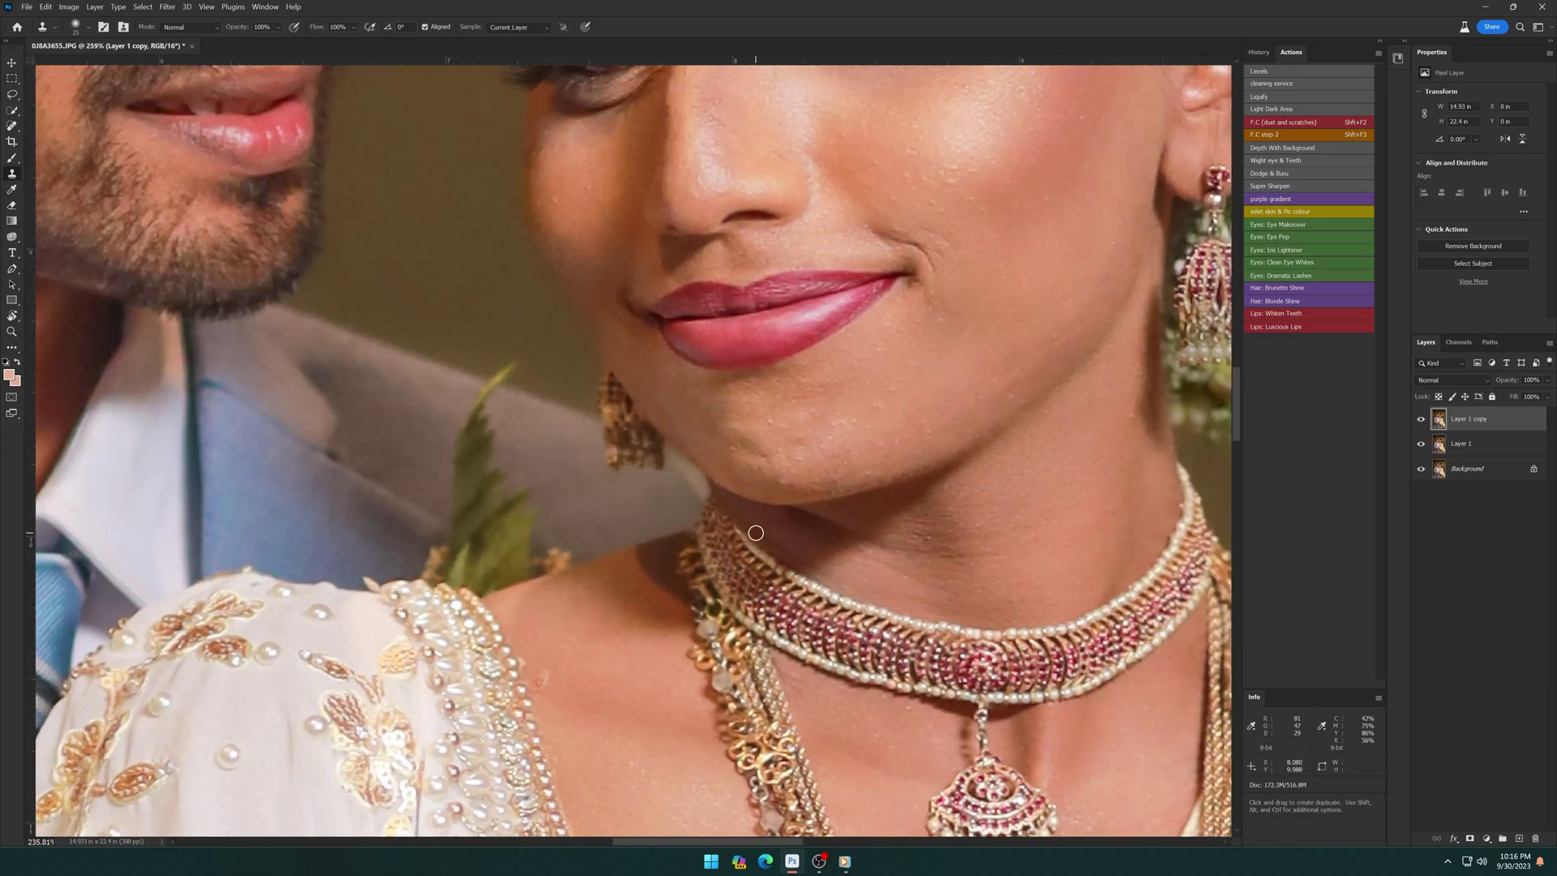
scroll(811, 511, "down", 6)
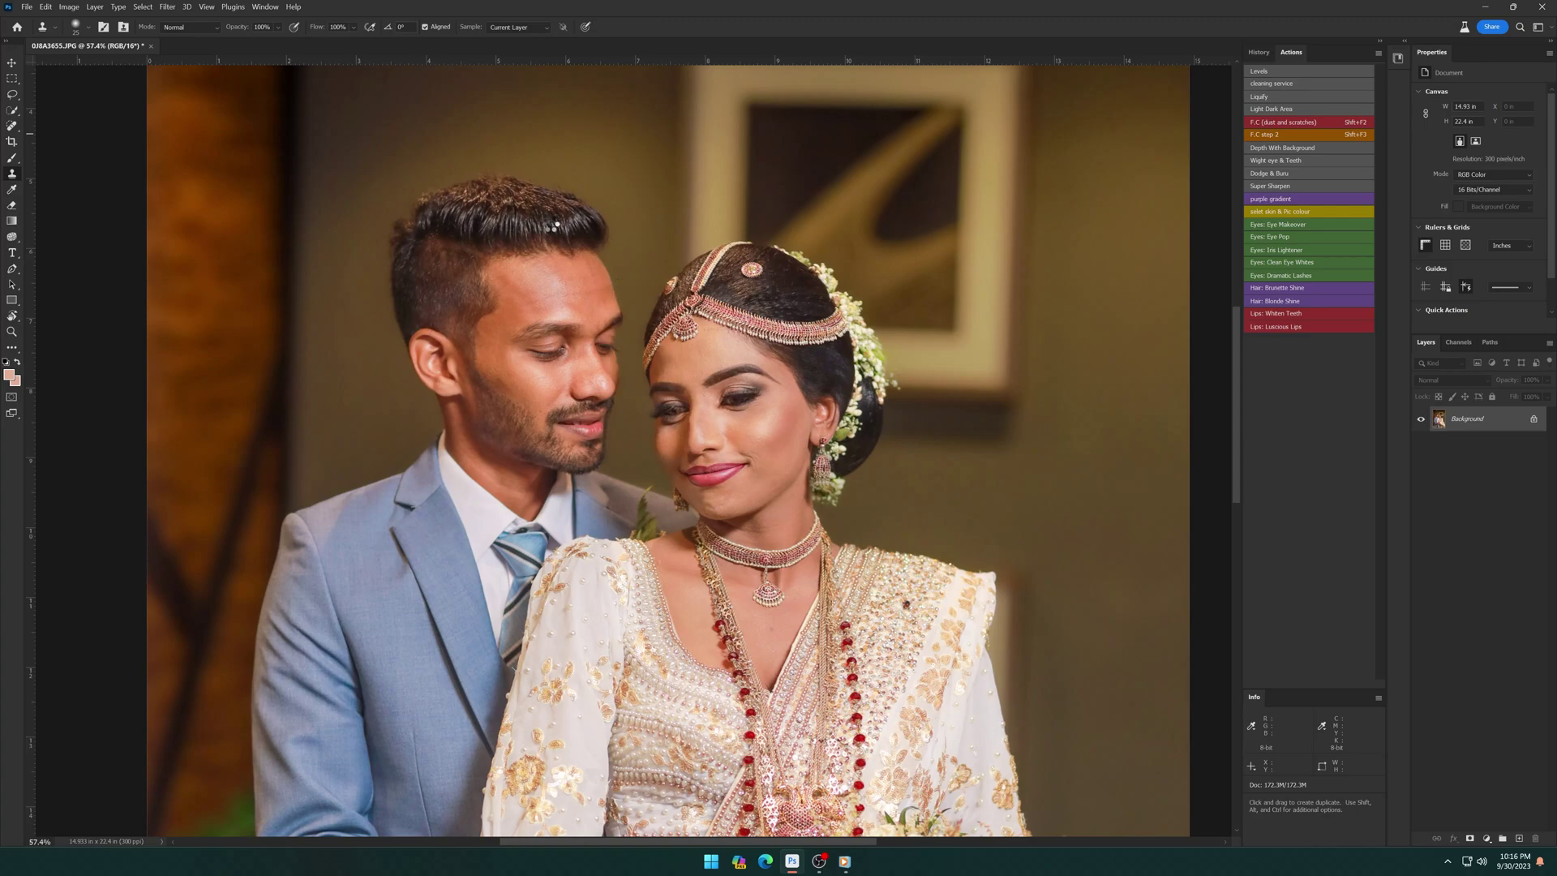
Step: Create High and Low frequency-separation layers and Gaussian-blur patches of the groom's forehead
key("shift+F2")
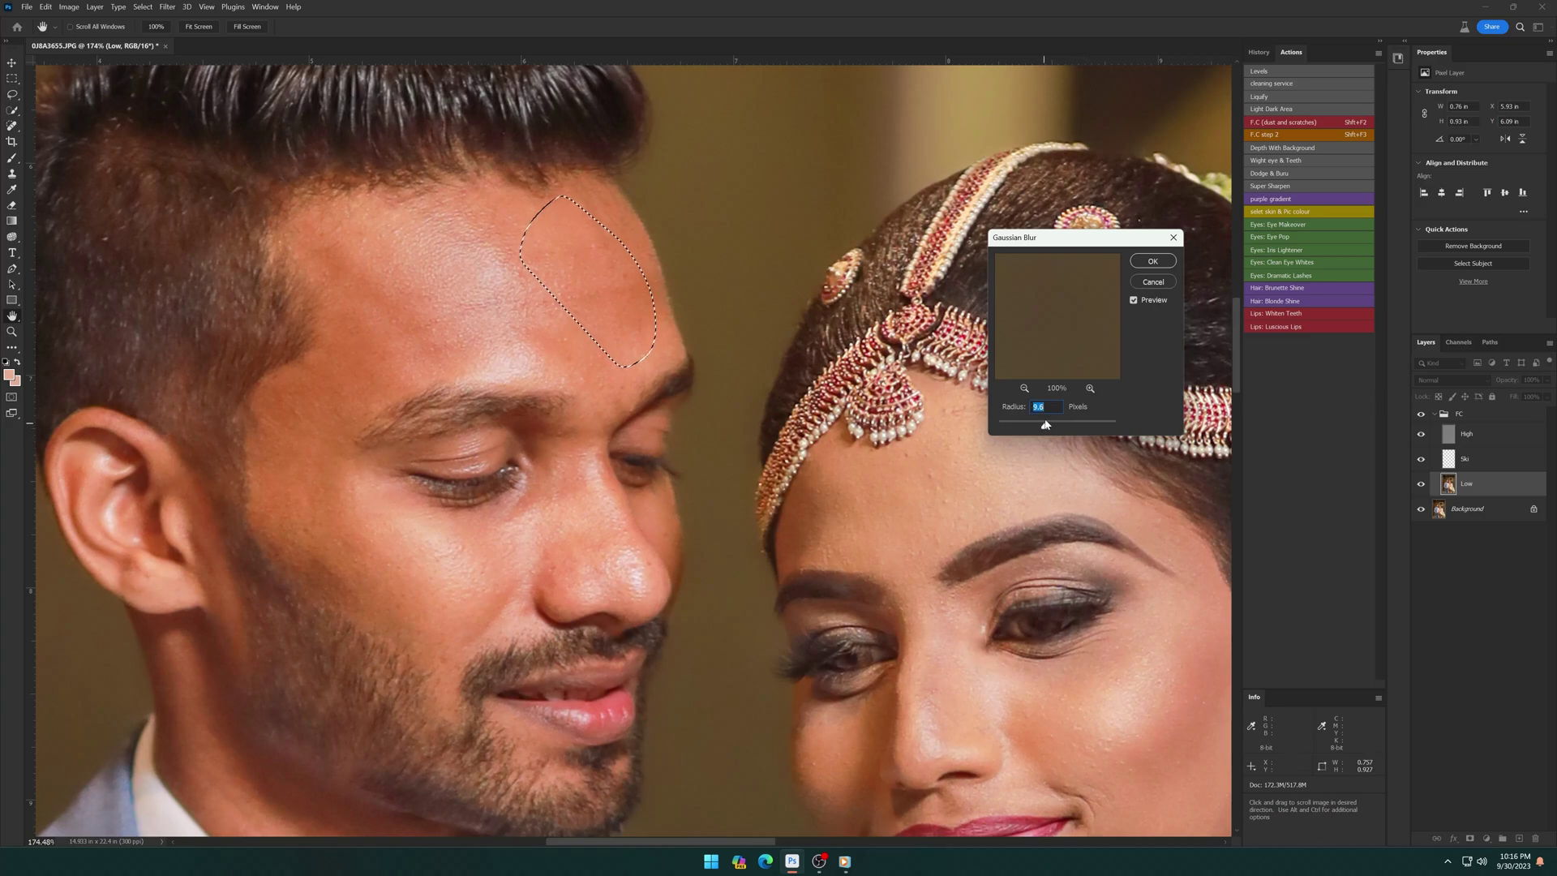
key("Return")
mouse_move(374, 243)
left_mouse_down()
mouse_move(600, 369)
mouse_move(568, 377)
left_mouse_up()
key("shift+F3")
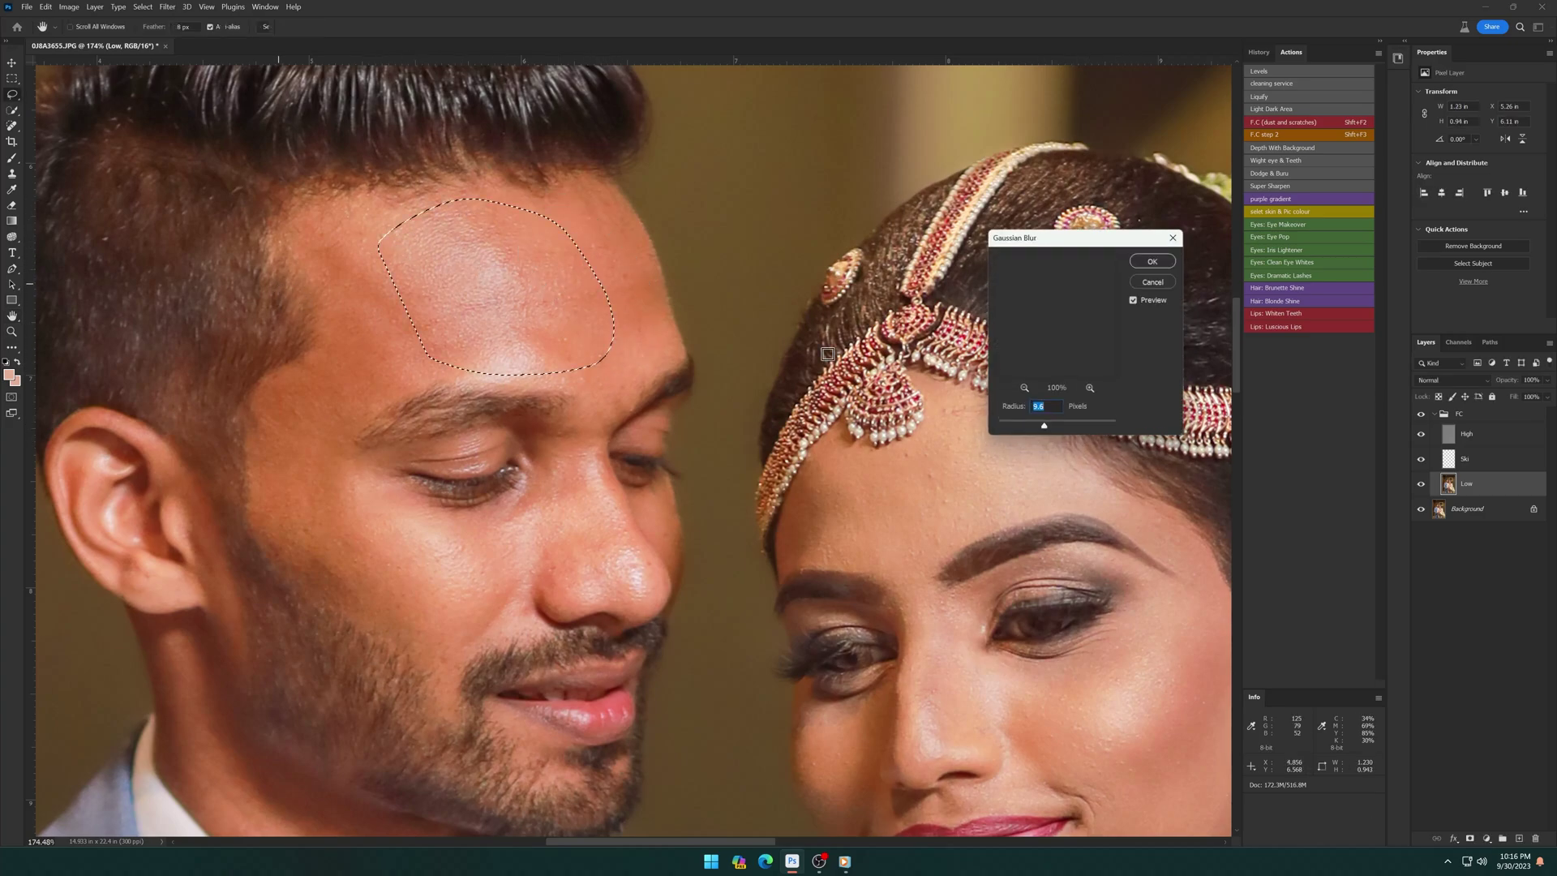
key("Return")
left_click_drag(438, 233, 304, 379)
key("shift+F3")
key("Return")
Step: Blur the groom's cheek below the eye, his lower cheek and the skin beside his nose
left_click_drag(400, 560, 400, 561)
key("shift+F3")
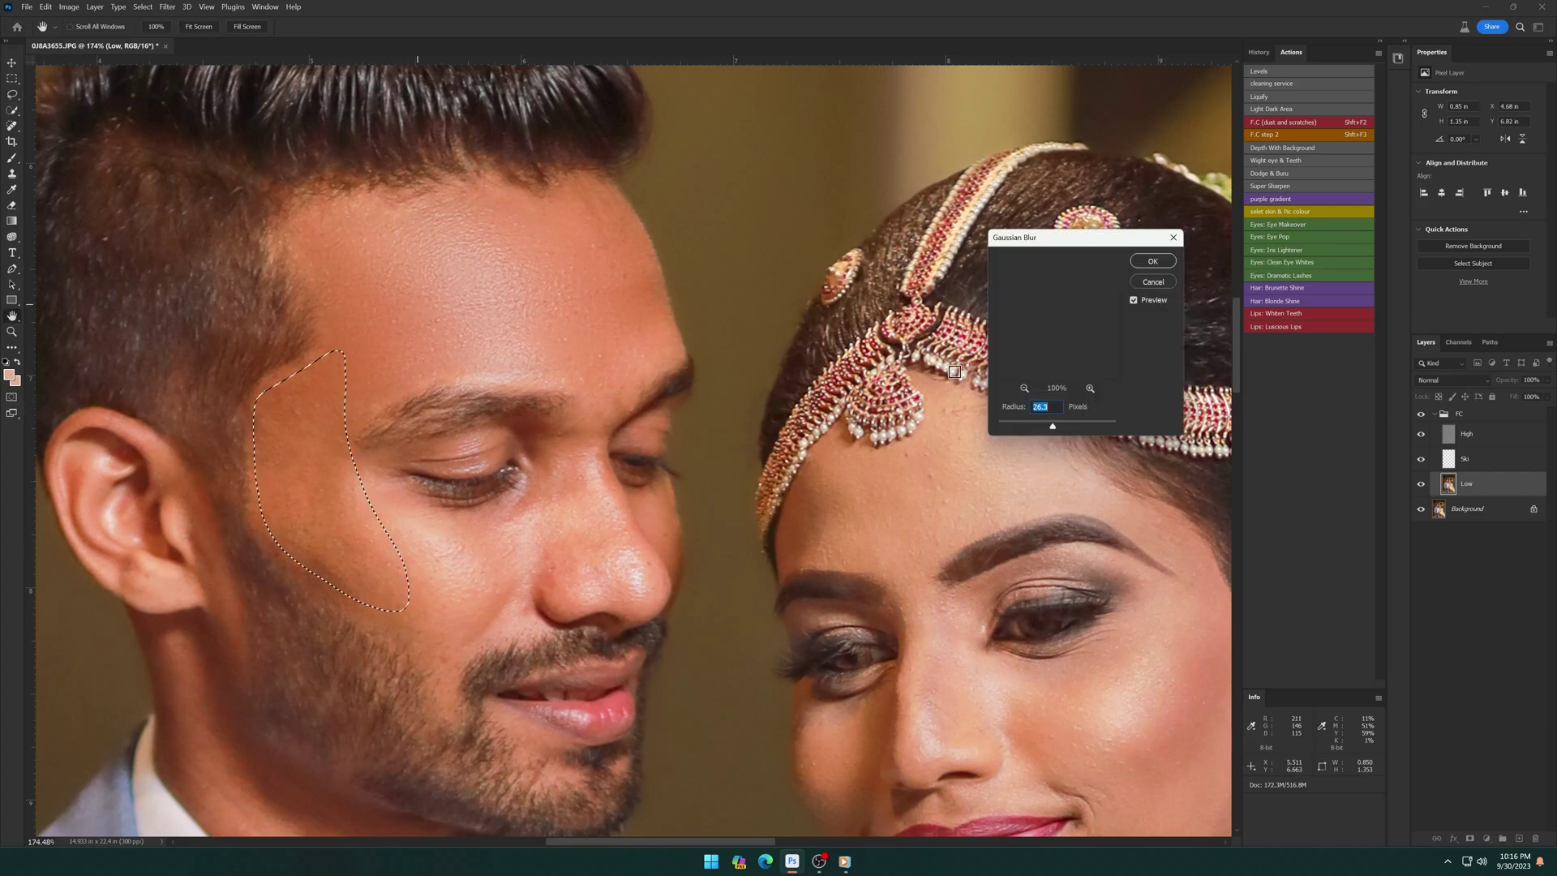
key("Return")
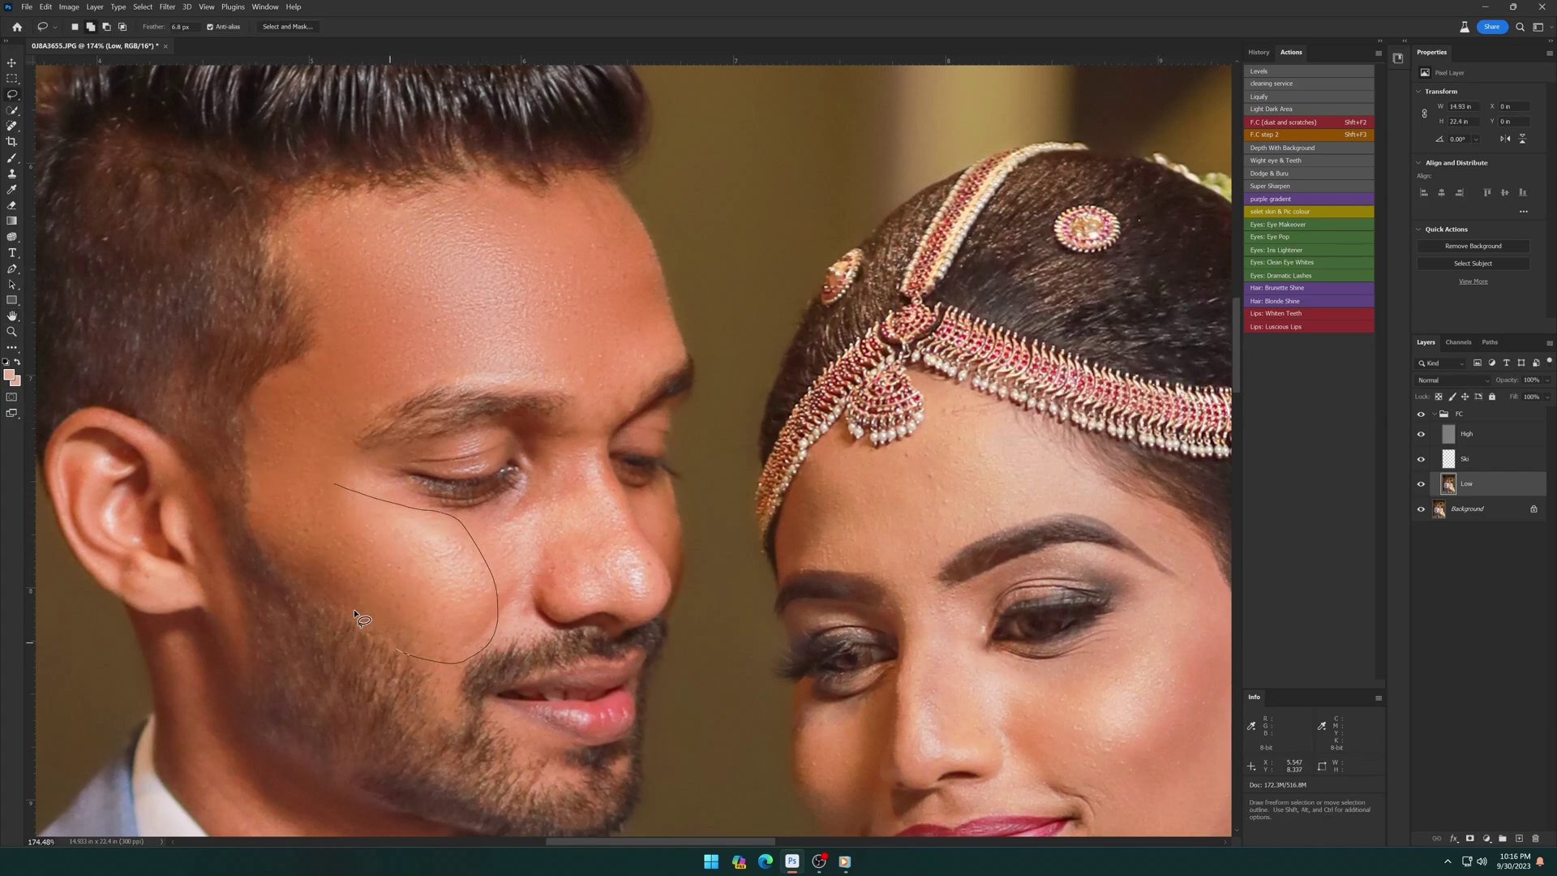
left_click_drag(355, 614, 354, 616)
key("shift+F3")
key("Return")
left_click_drag(633, 593, 624, 599)
key("shift+F3")
key("Return")
Step: Gaussian-blur the groom's jawline and neck on the Low layer
mouse_move(327, 614)
left_mouse_down()
mouse_move(716, 440)
mouse_move(529, 315)
left_mouse_up()
left_click_drag(527, 473, 519, 467)
key("shift+F3")
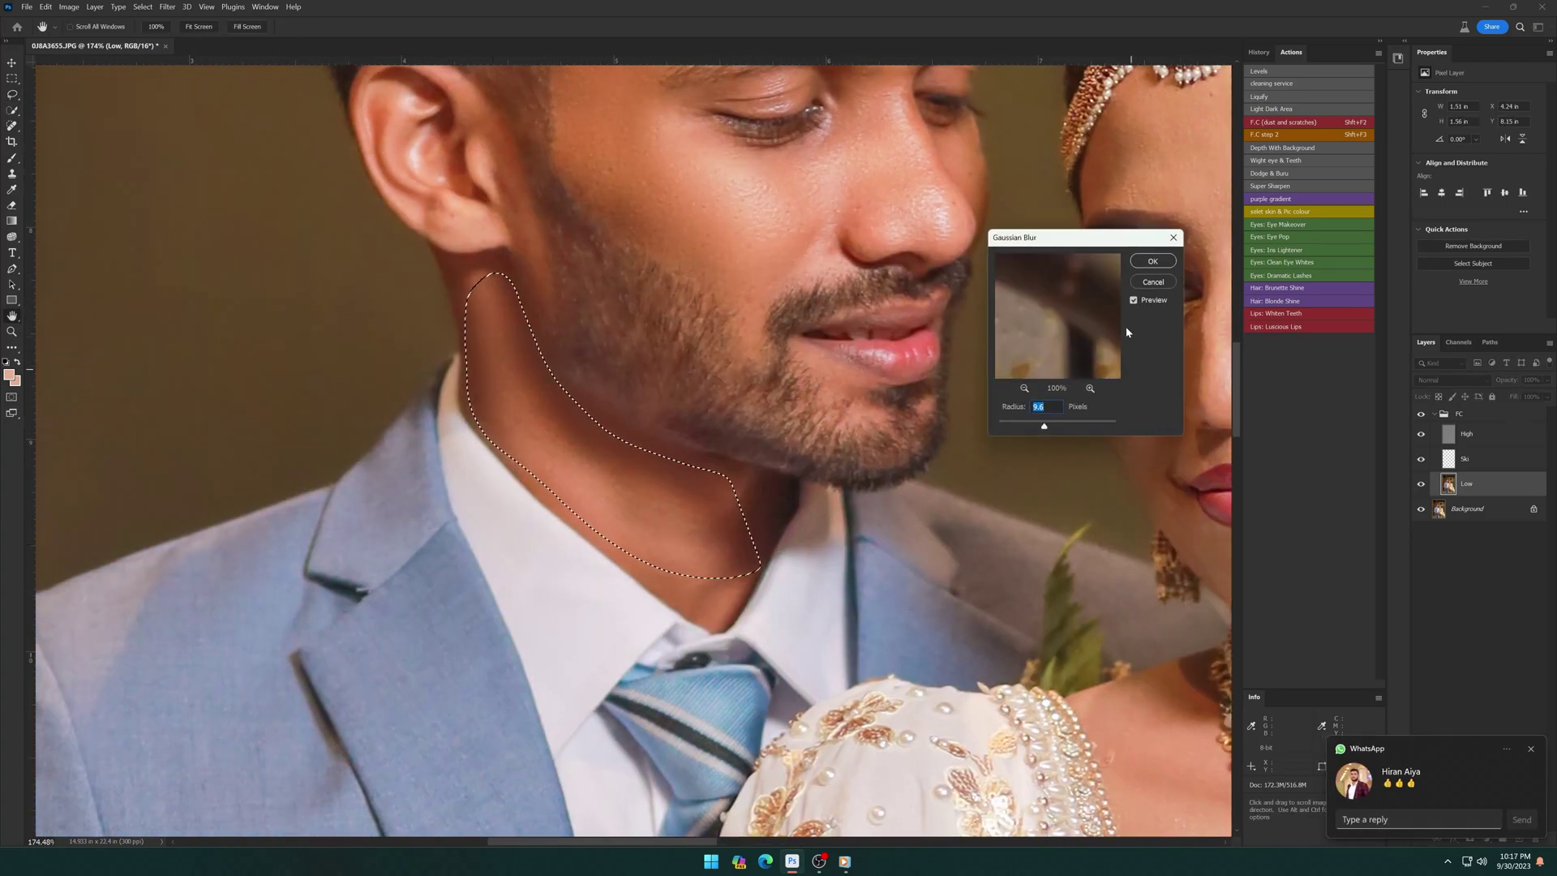
key("Return")
Step: Blur three patches of the bride's forehead, including above the brow and its left side
left_click_drag(1089, 144, 736, 414)
left_click_drag(815, 387, 762, 415)
key("shift+F3")
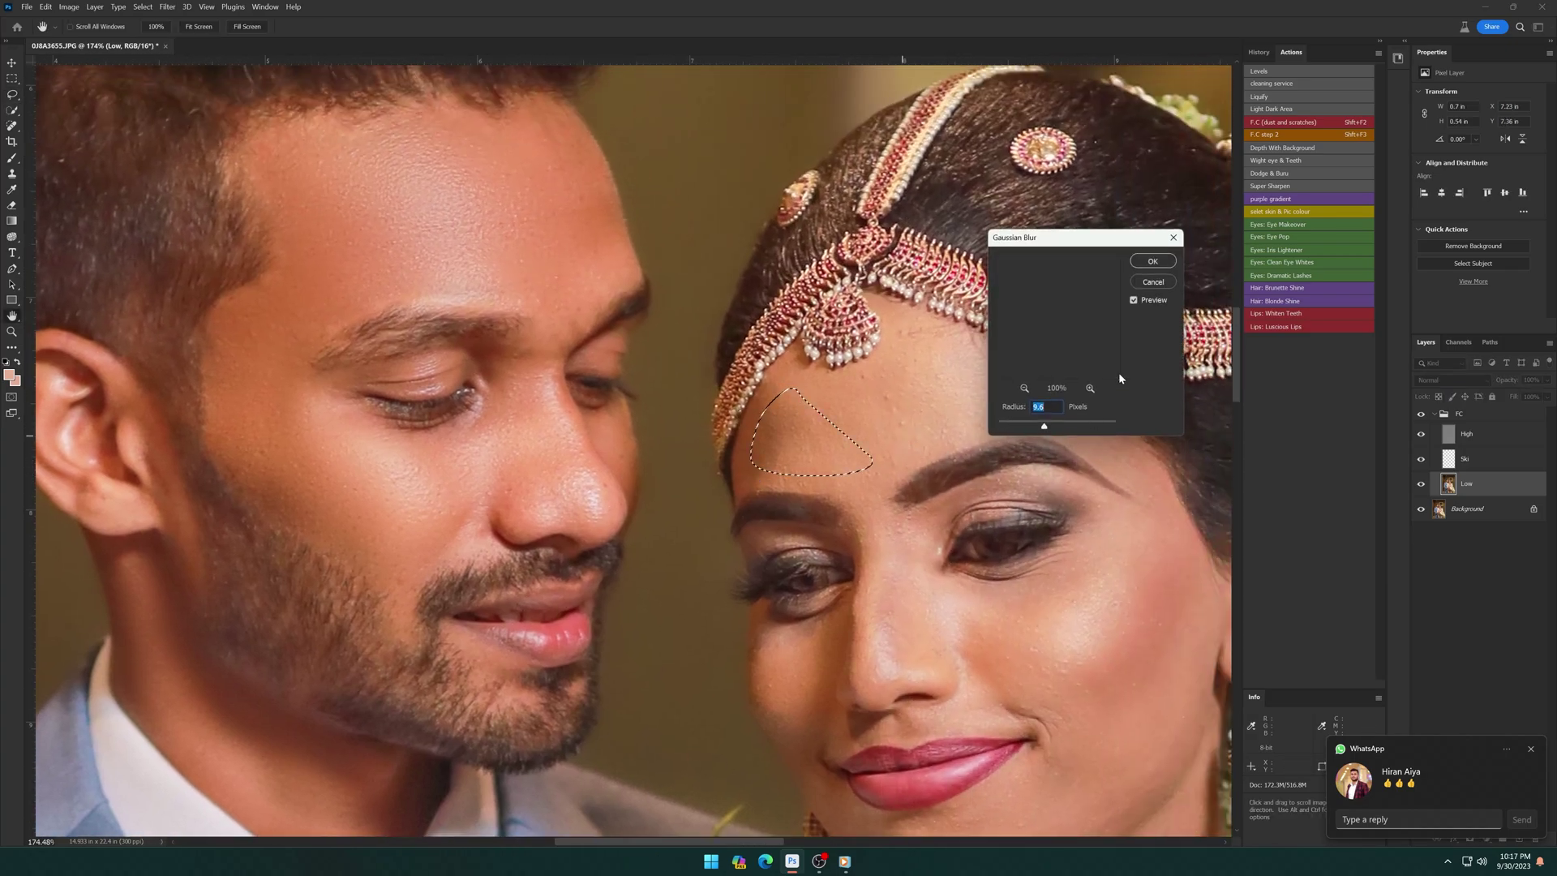
key("Return")
left_click_drag(877, 365, 750, 427)
left_click_drag(880, 470, 880, 480)
key("shift+F3")
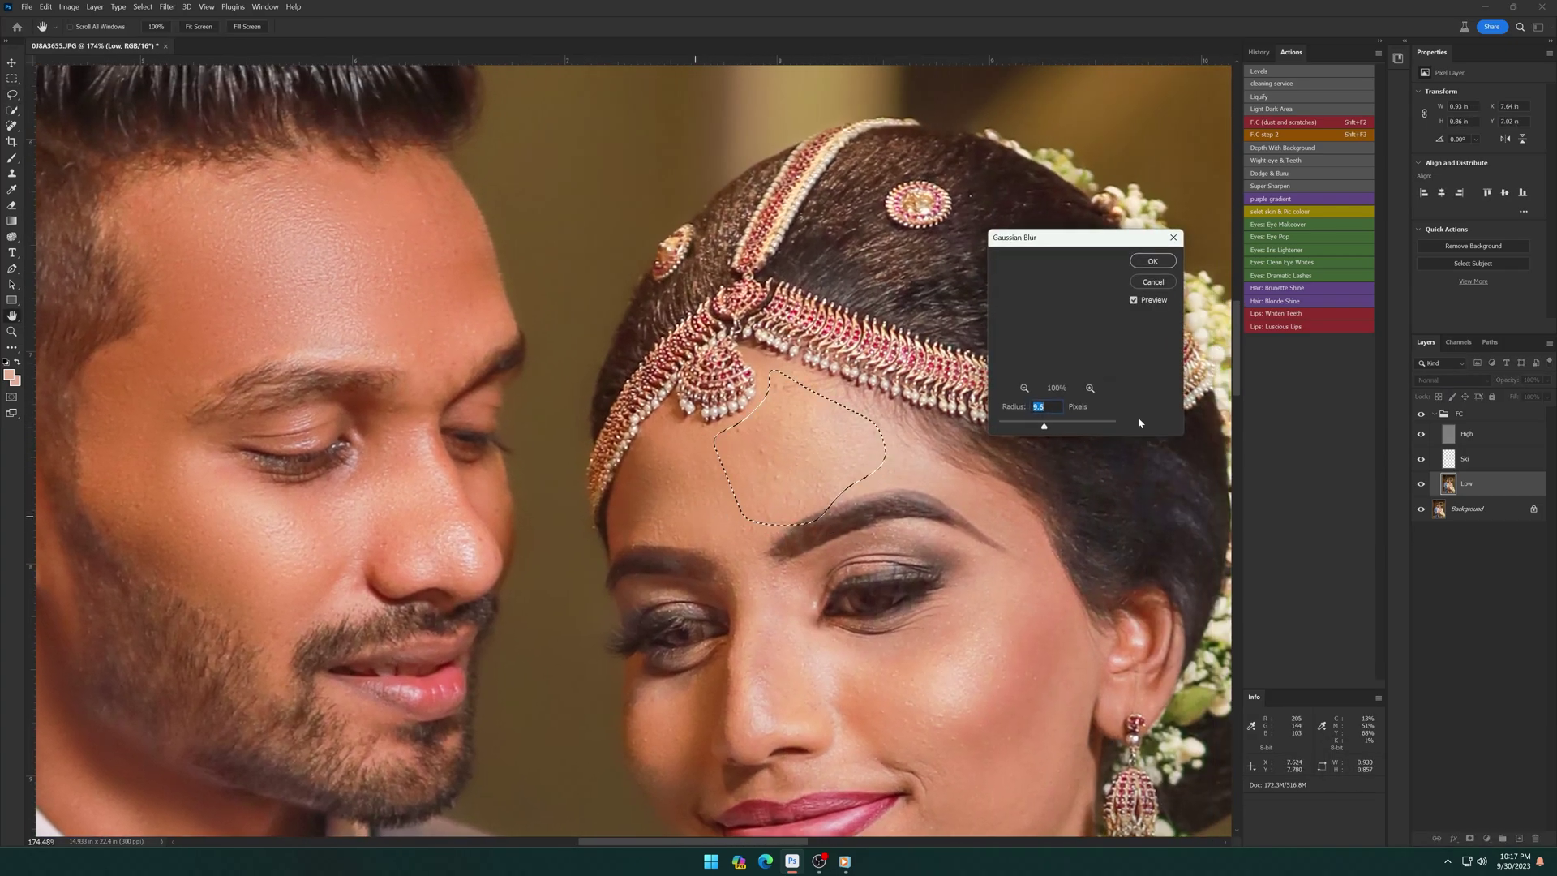
key("Return")
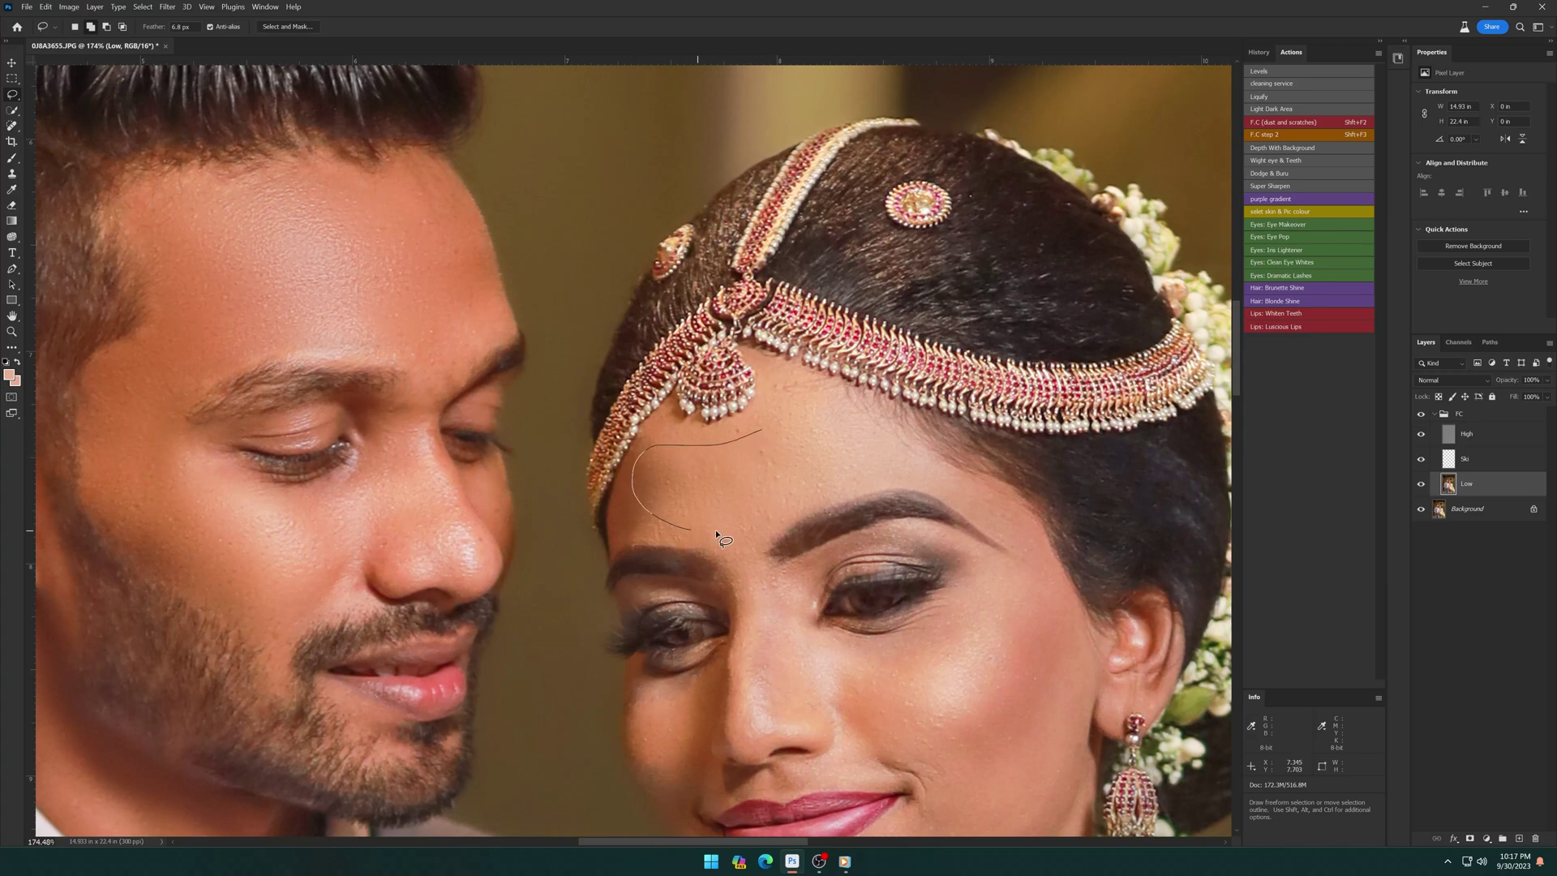
left_click_drag(717, 535, 691, 528)
key("shift+F3")
key("Return")
Step: Blur the bride's cheek beside her ear, under her eye, and beside her nose
mouse_move(1019, 582)
left_mouse_down()
mouse_move(755, 499)
mouse_move(713, 625)
left_mouse_up()
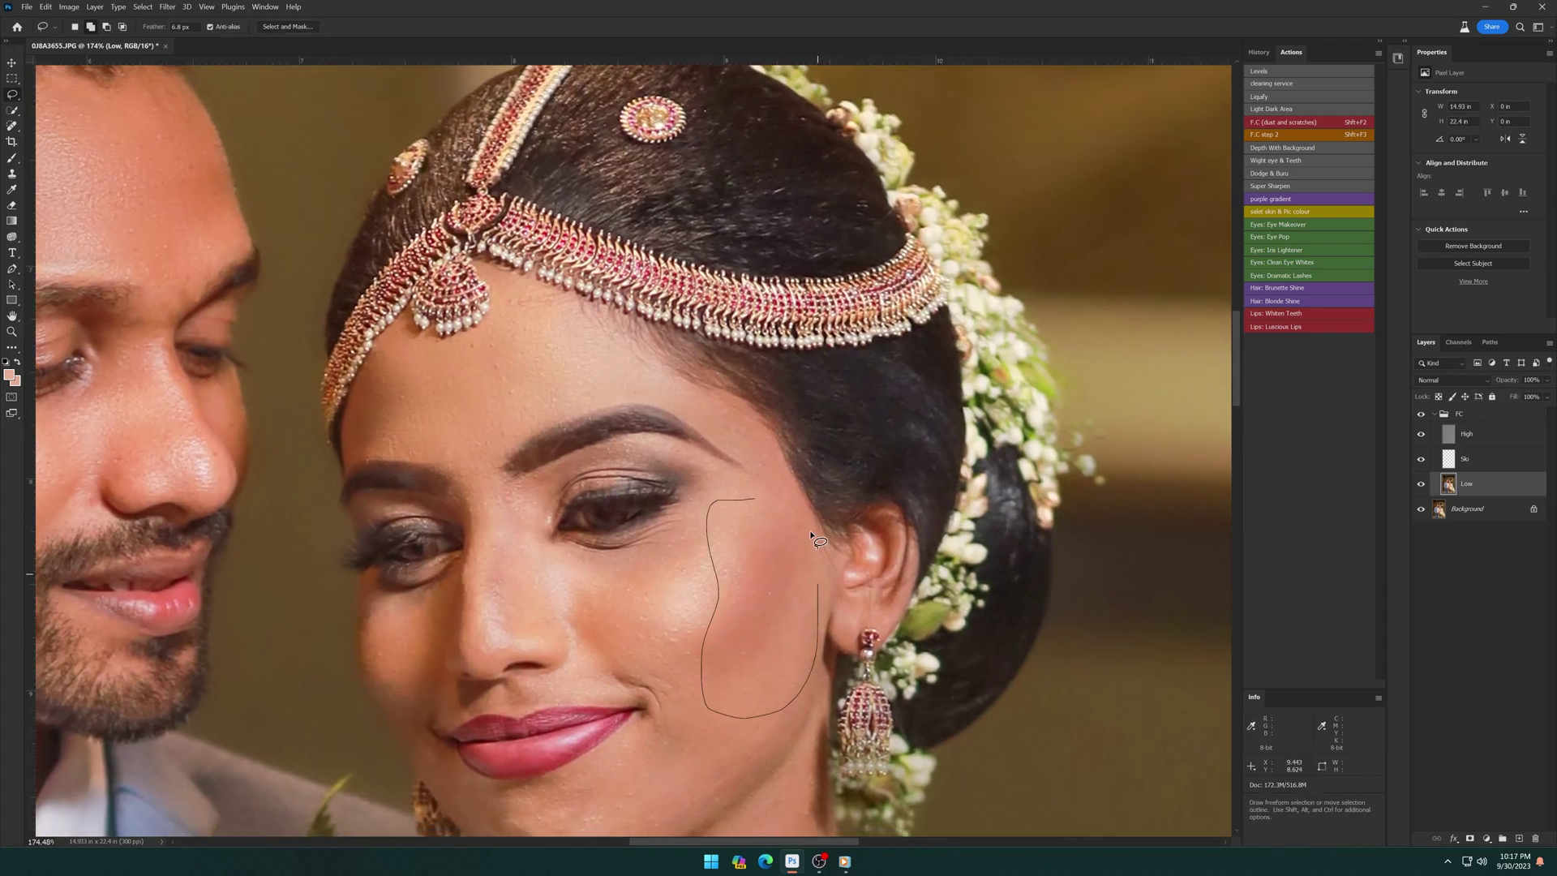
left_click_drag(818, 539, 811, 527)
key("shift+F3")
key("Return")
left_click_drag(570, 552, 570, 553)
key("shift+F3")
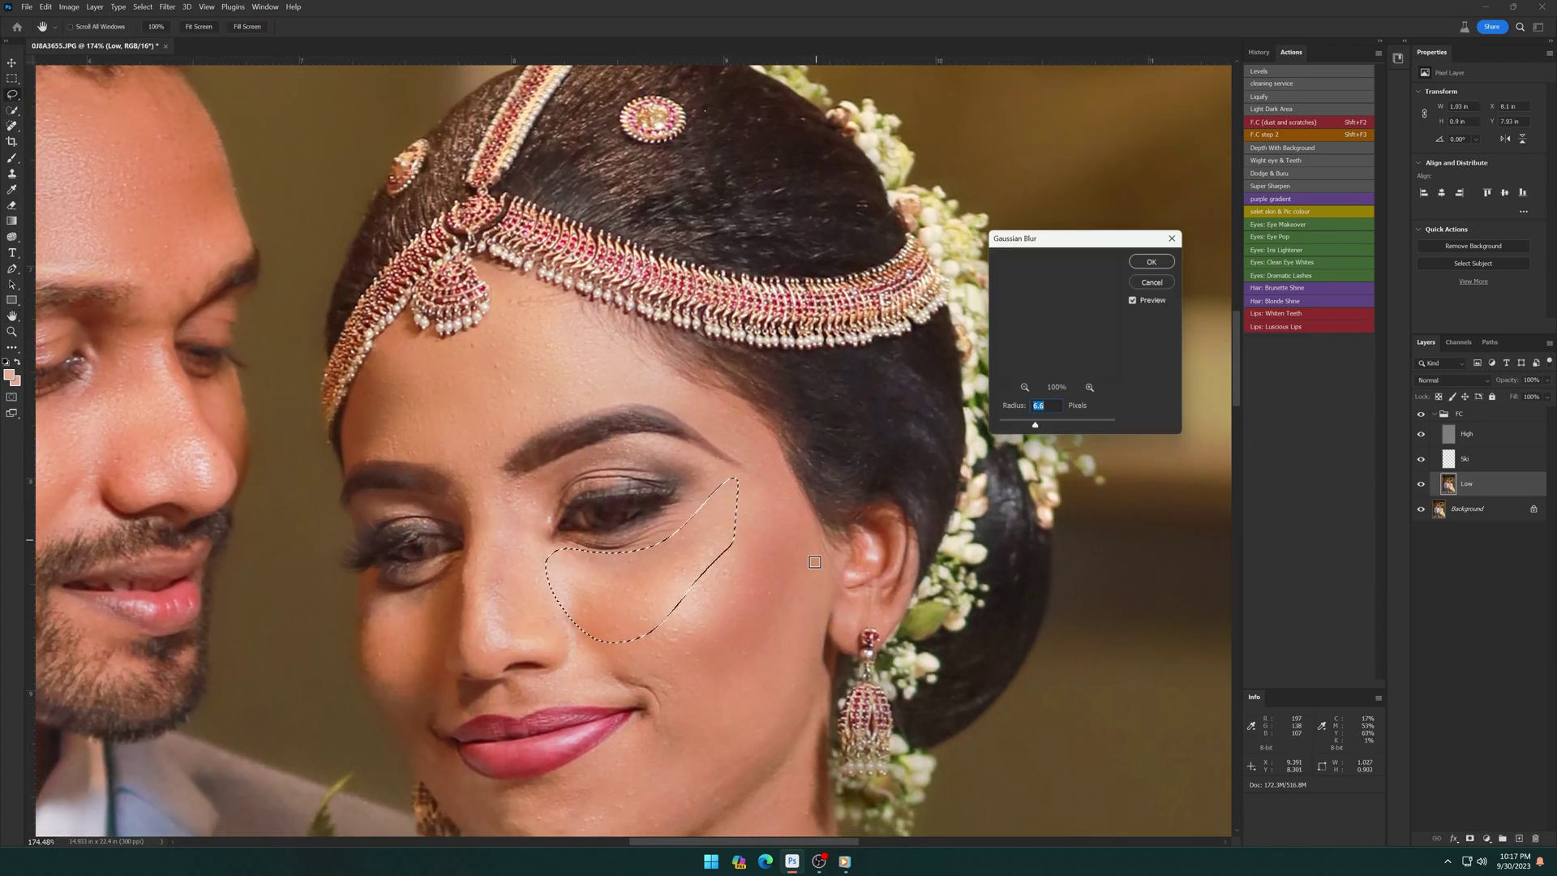
key("Return")
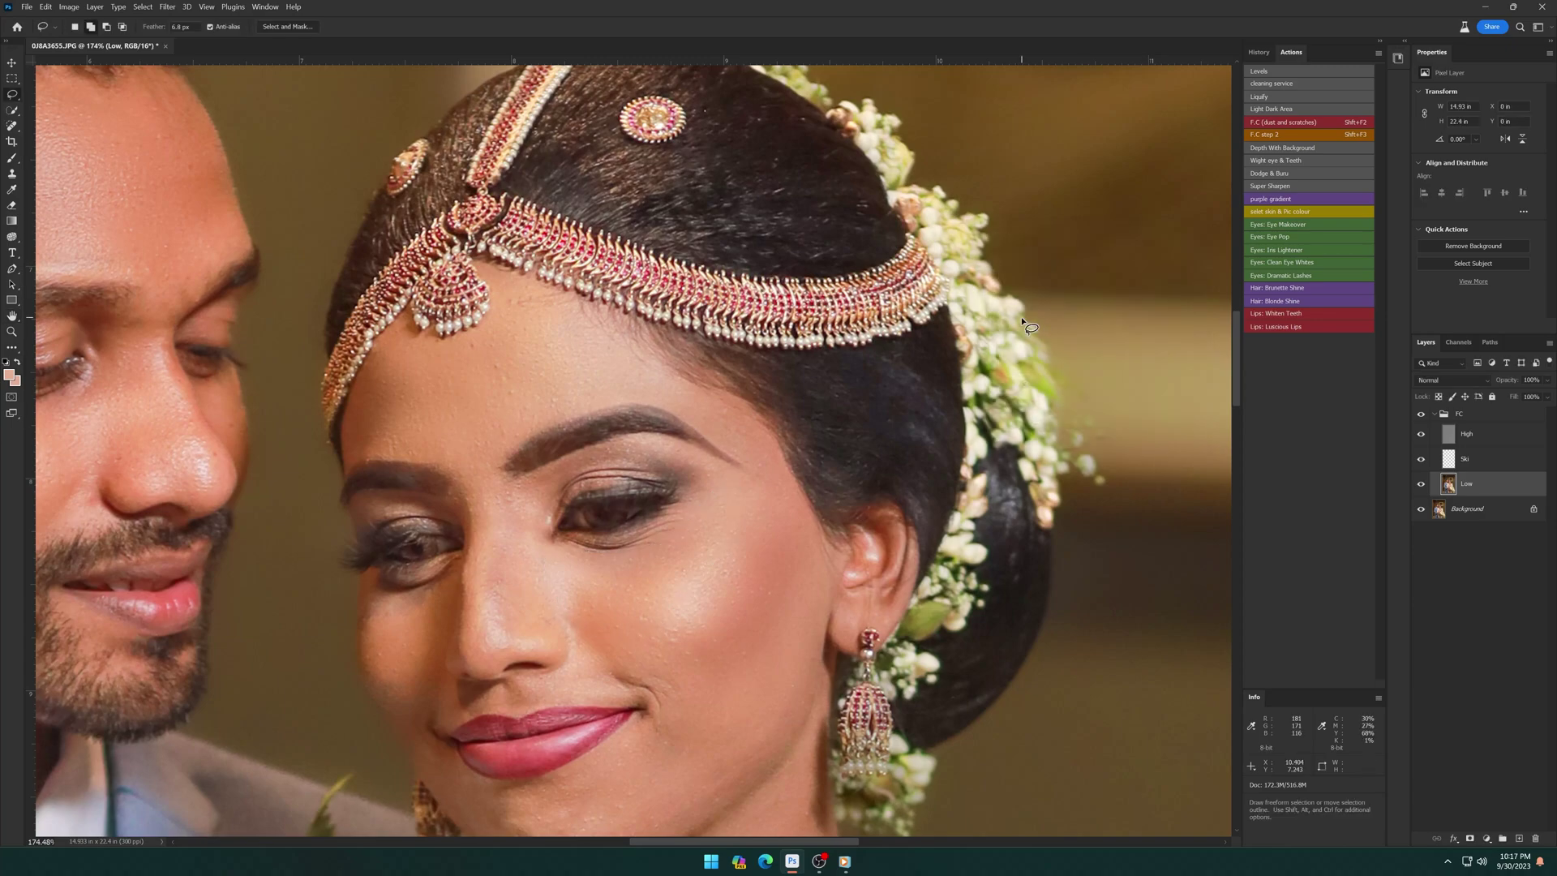
left_click_drag(539, 629, 527, 486)
key("shift+F3")
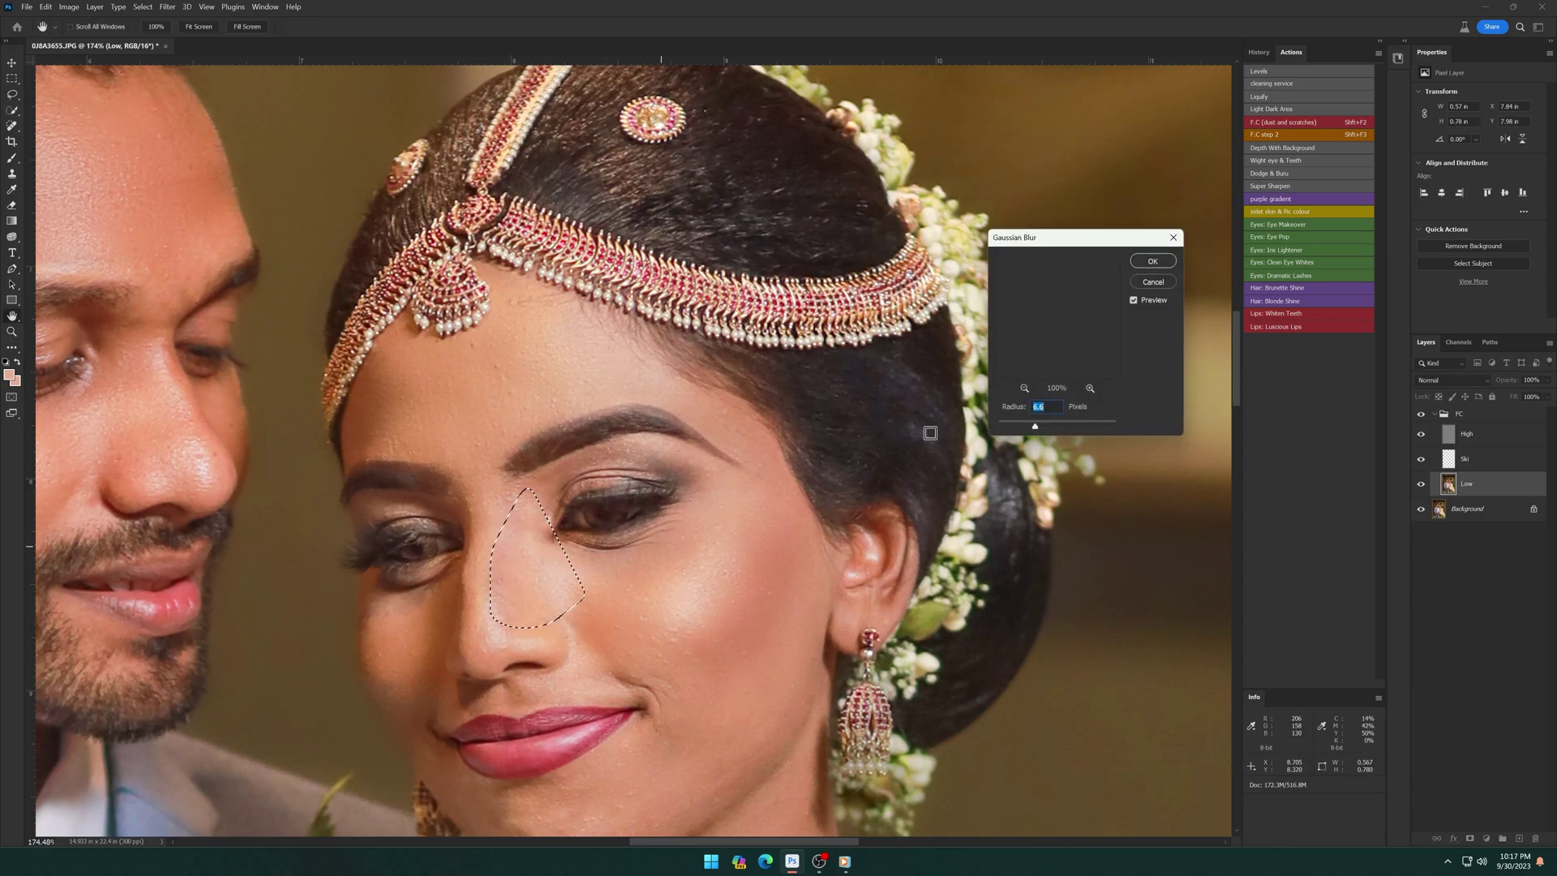
key("Return")
Step: Blur the skin beside the bride's mouth and below her lip
left_click_drag(608, 576, 559, 293)
left_click_drag(470, 504, 578, 446)
key("shift+F3")
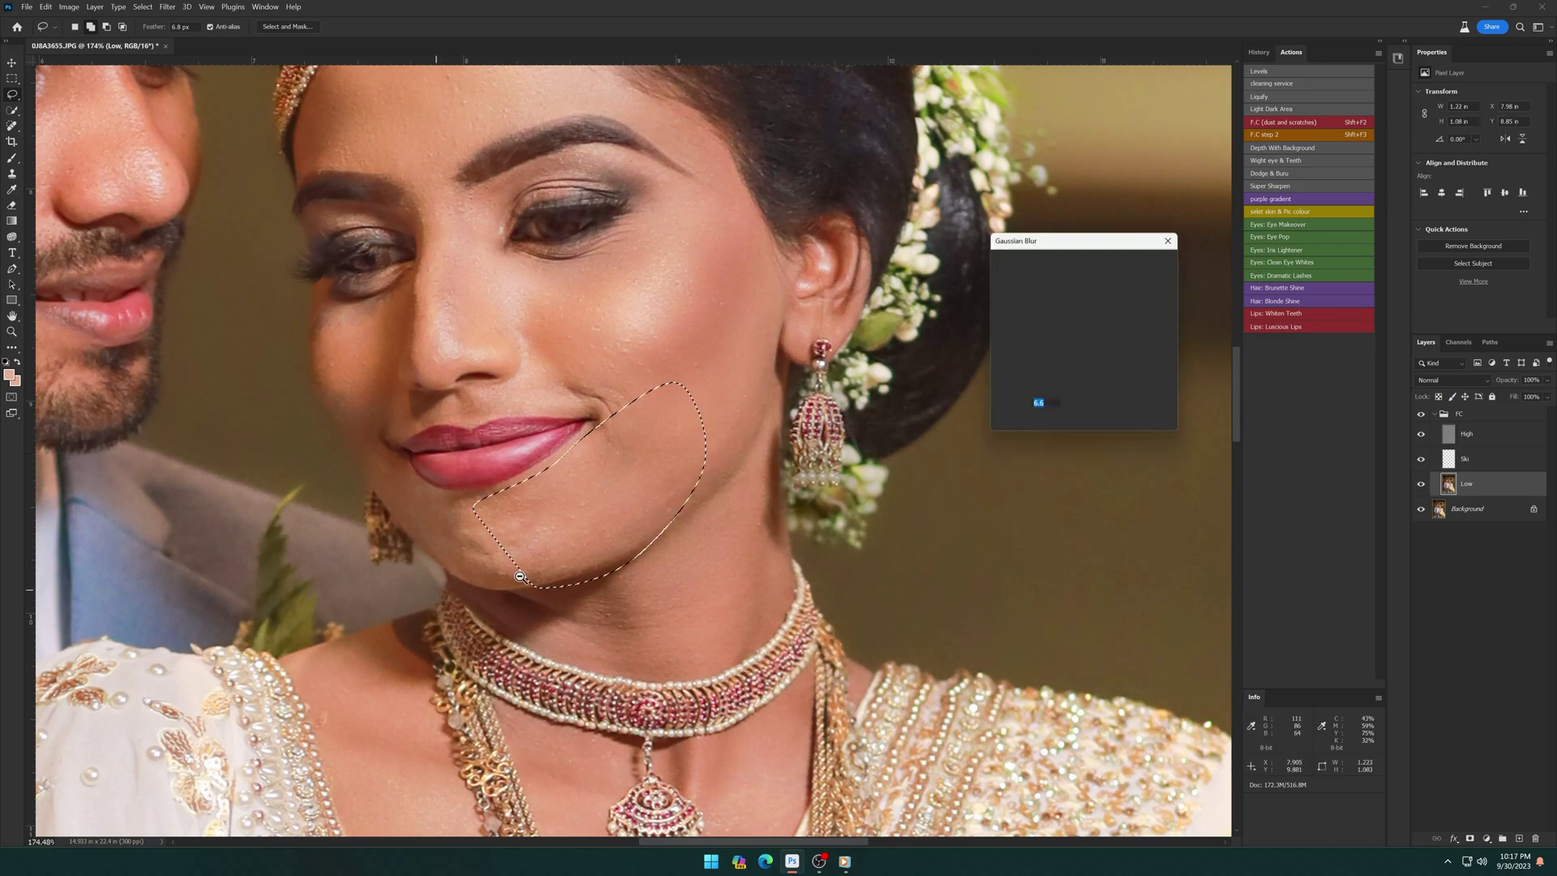
key("Return")
left_click_drag(543, 504, 474, 513)
left_click_drag(587, 539, 545, 506)
key("shift+F3")
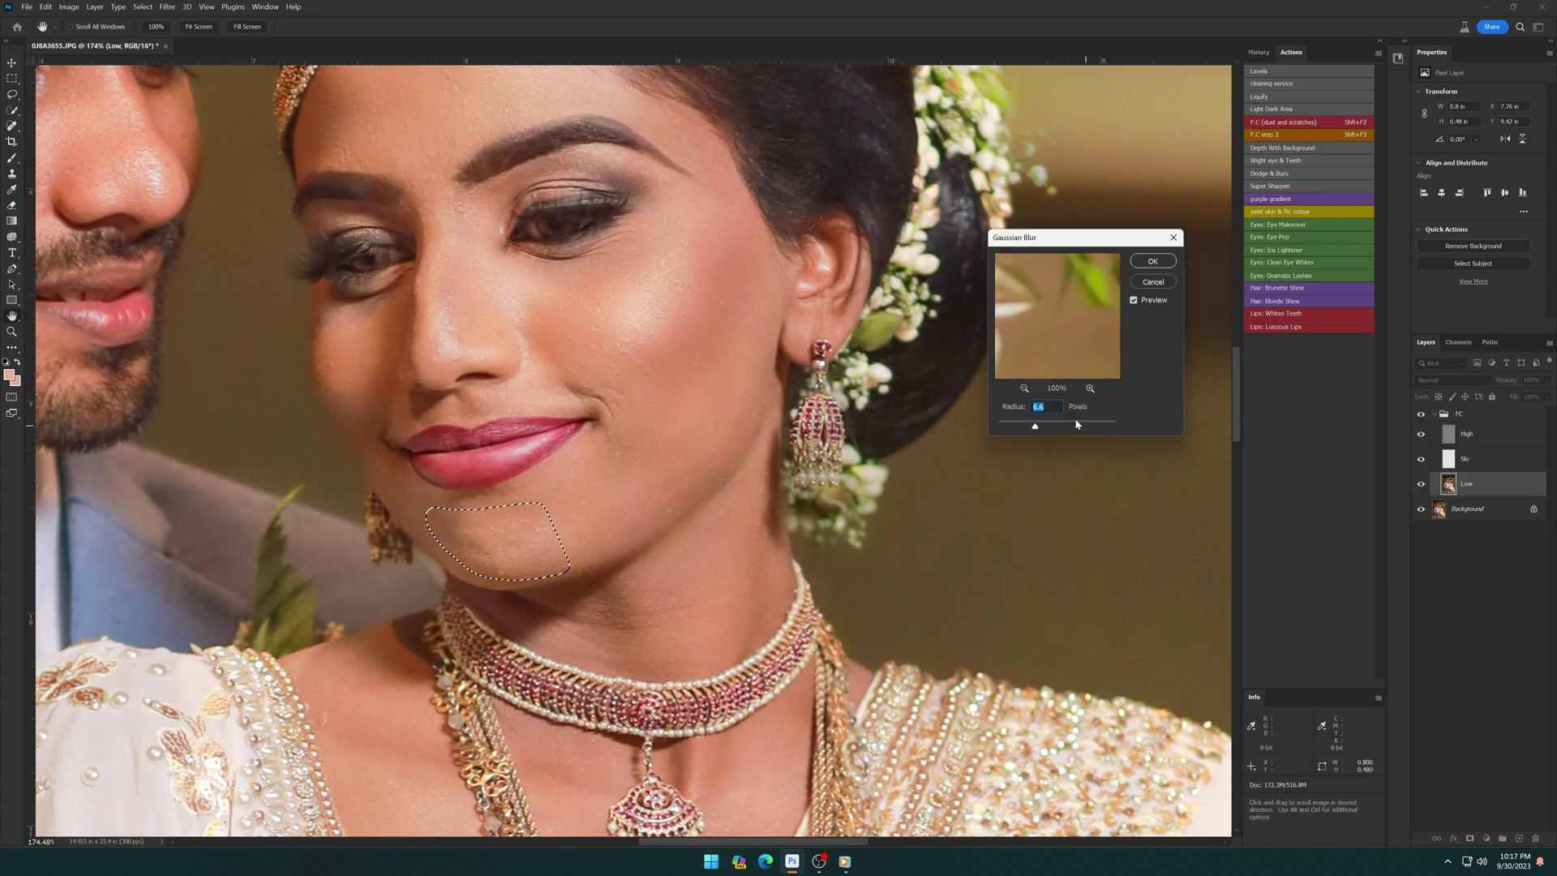
key("Return")
scroll(574, 528, "down", 3)
scroll(662, 381, "up", 2)
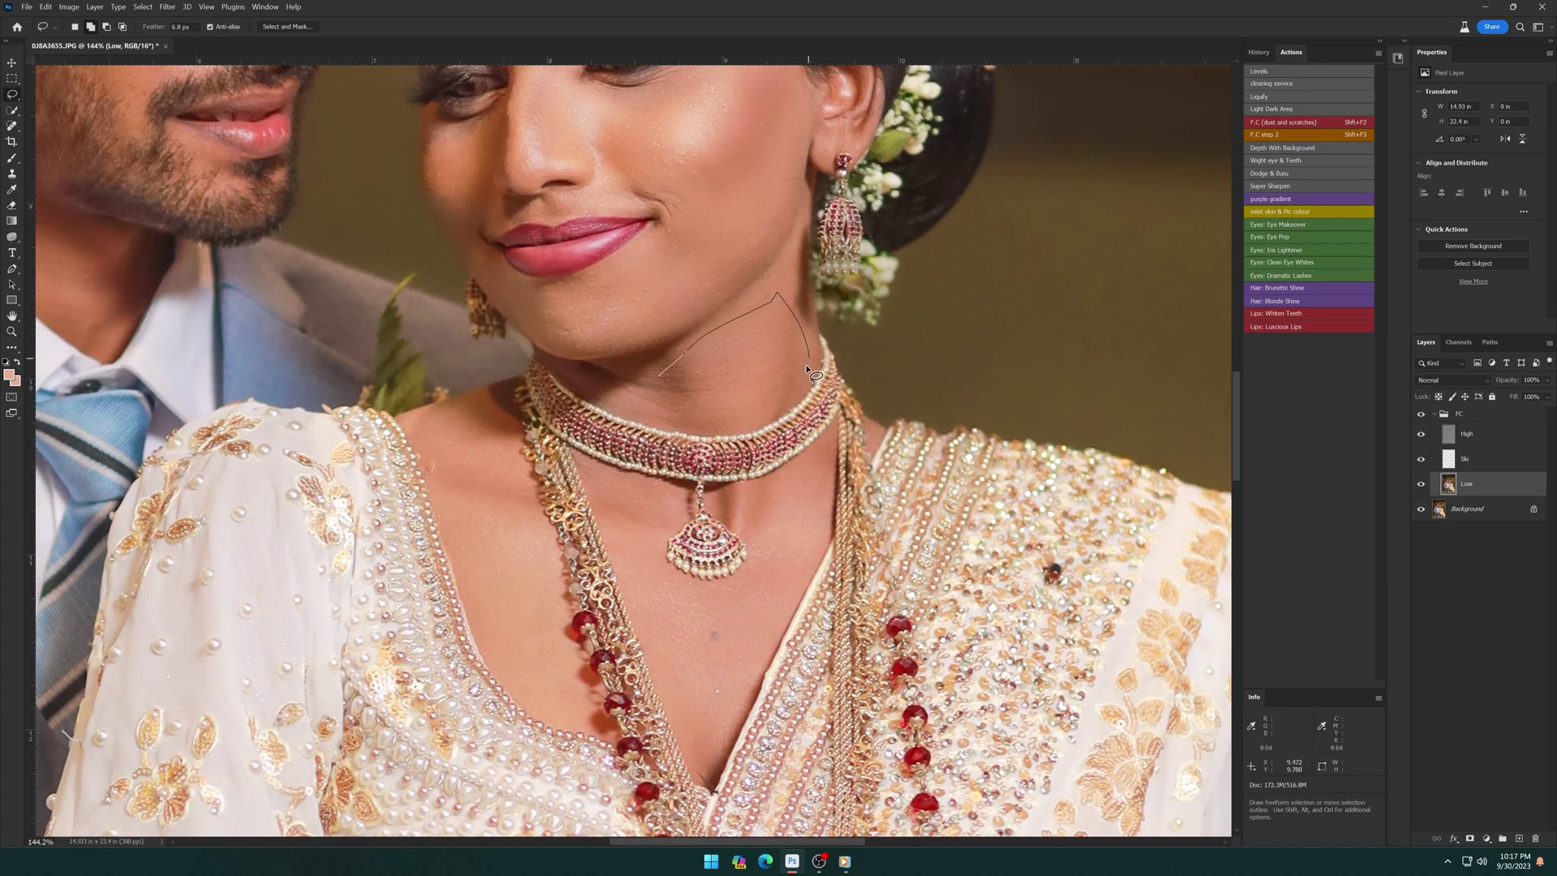
Step: Gaussian-blur the bride's neck above the necklace
left_click_drag(809, 370, 808, 370)
key("shift+F3")
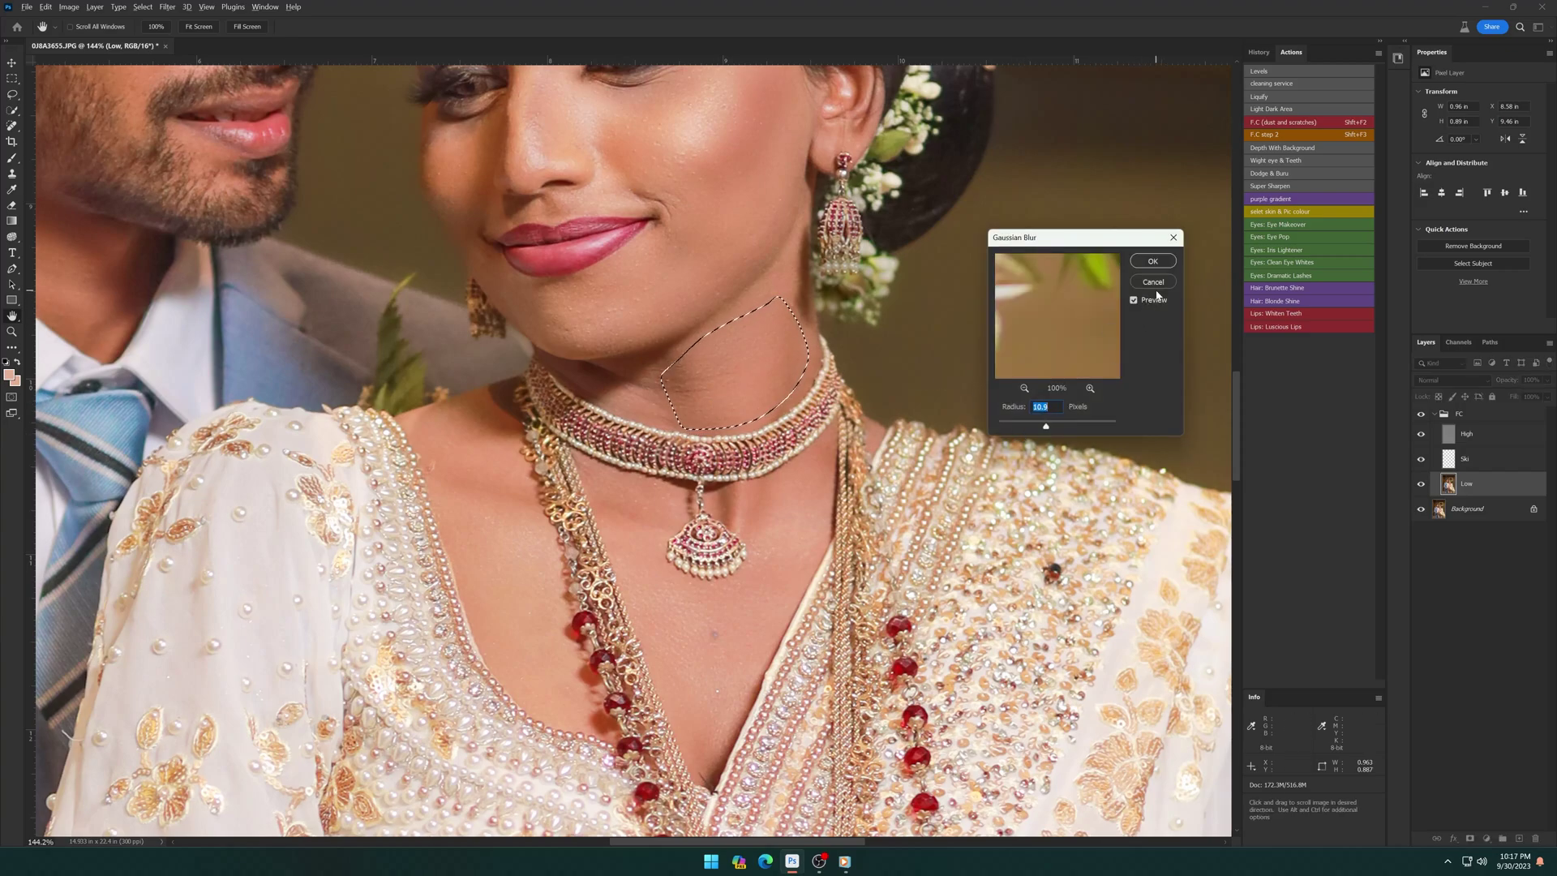
left_click(1153, 260)
scroll(671, 540, "down", 5)
scroll(671, 539, "up", 3)
scroll(671, 540, "up", 3)
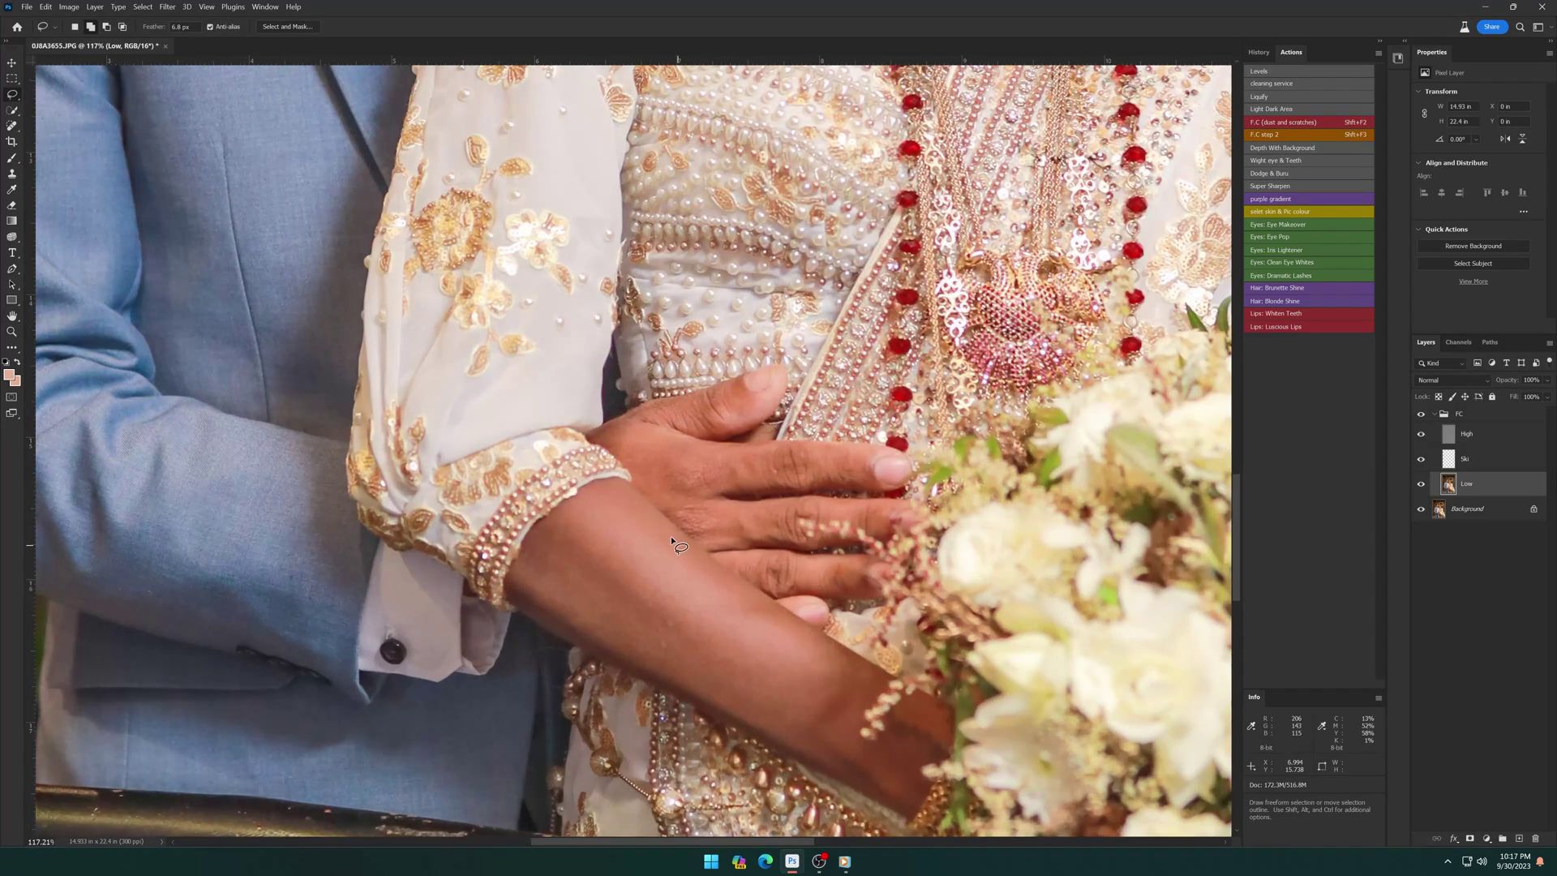
Step: Gaussian-blur two patches of the bride's forearm
left_click_drag(555, 614, 713, 649)
key("shift+F3")
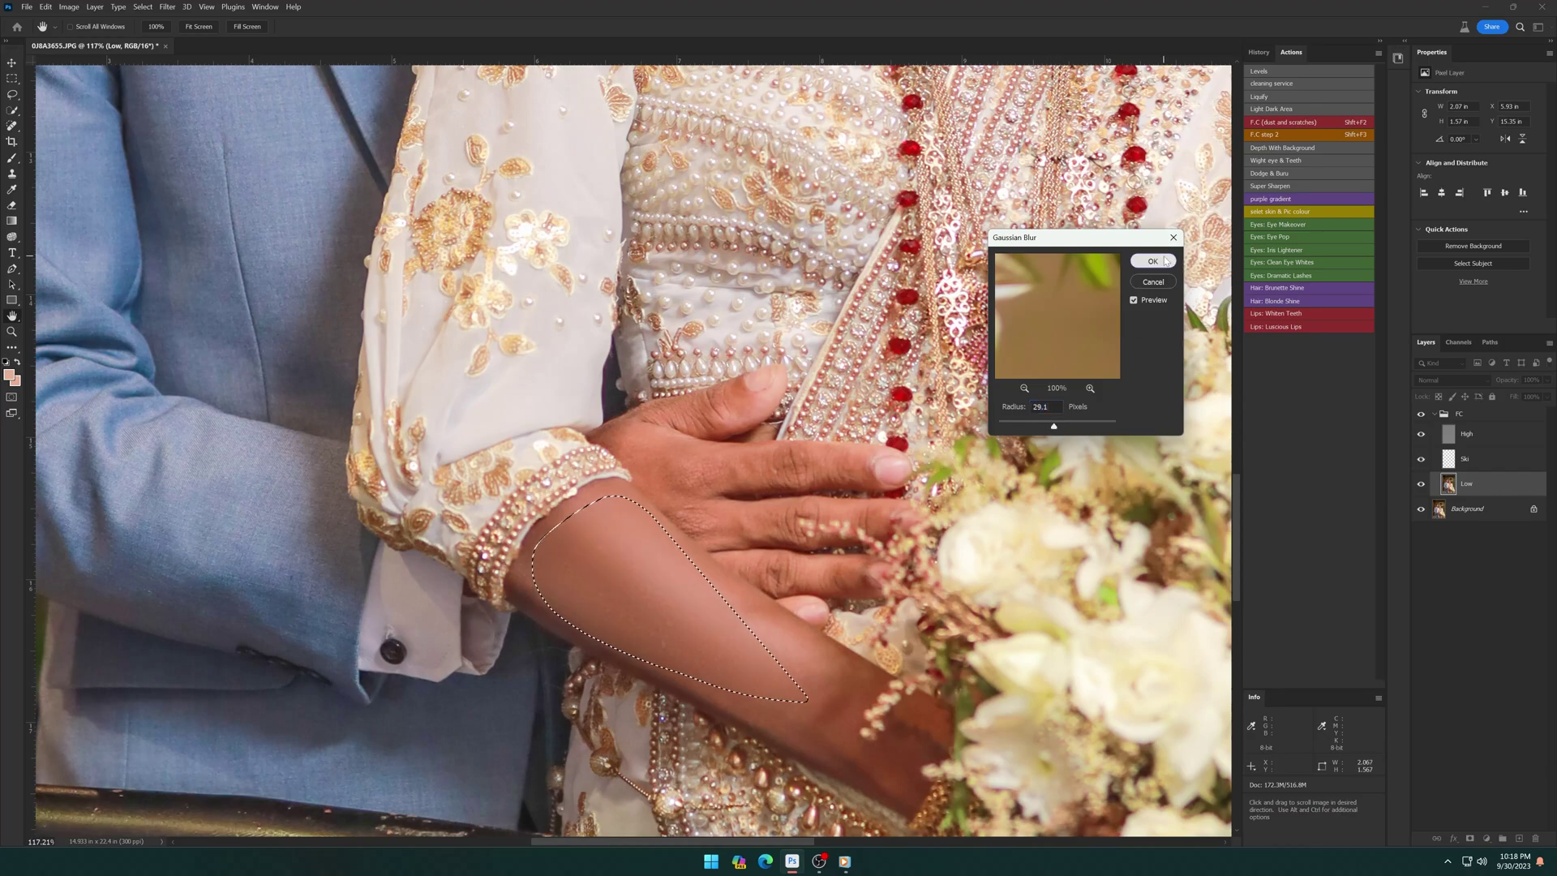
key("Return")
left_click_drag(839, 750, 839, 750)
key("shift+F3")
key("Return")
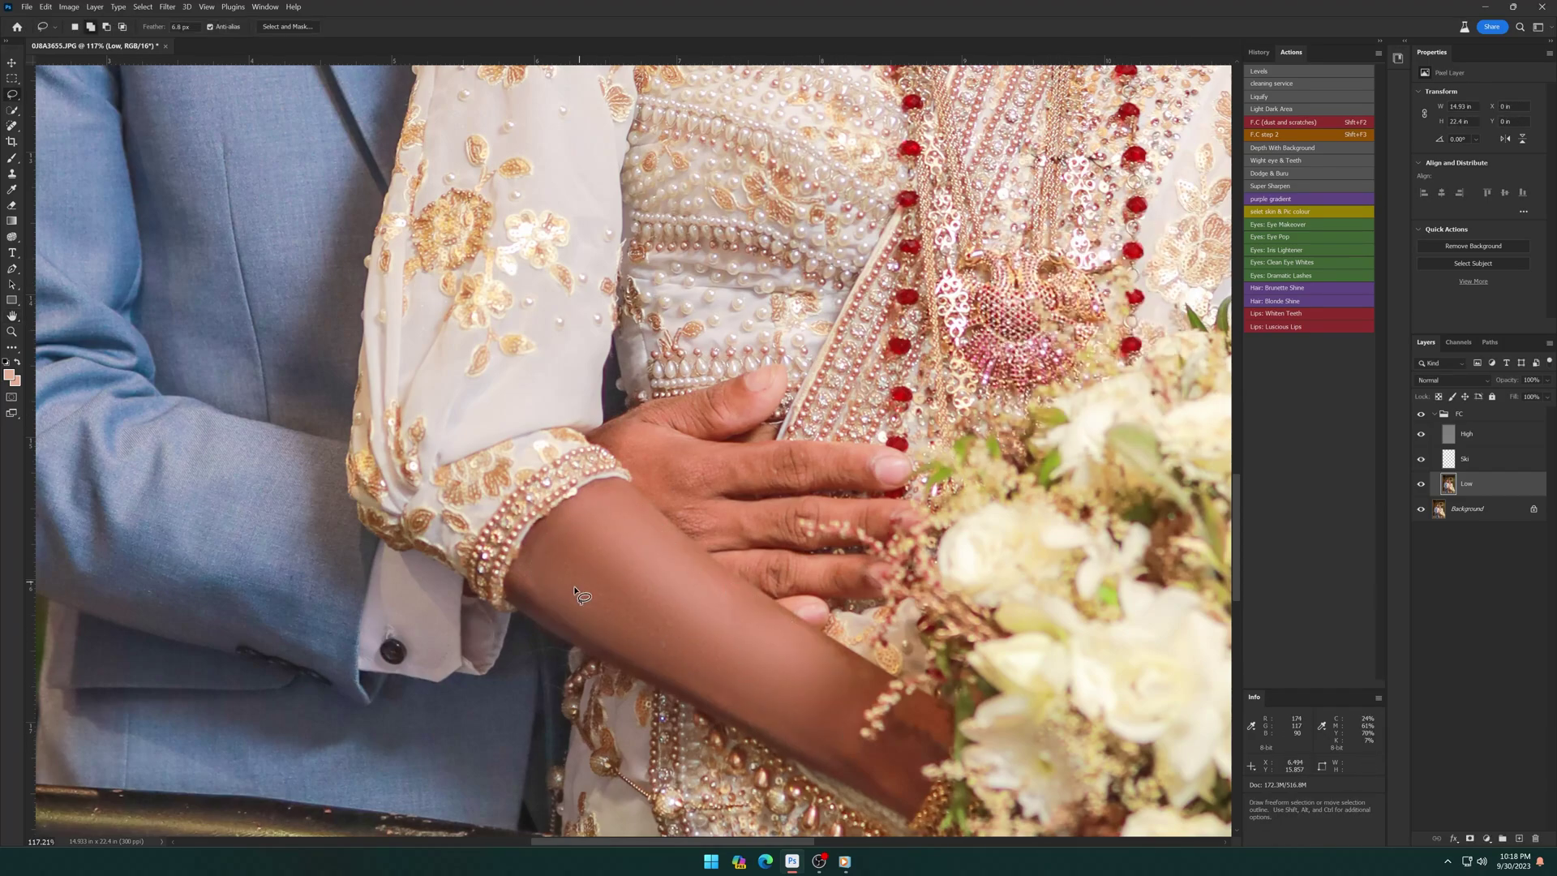
scroll(519, 324, "down", 5)
scroll(519, 325, "up", 3)
Step: Hide the High layer and blend the groom's forehead tones with a smaller Mixer Brush
left_click(1421, 434)
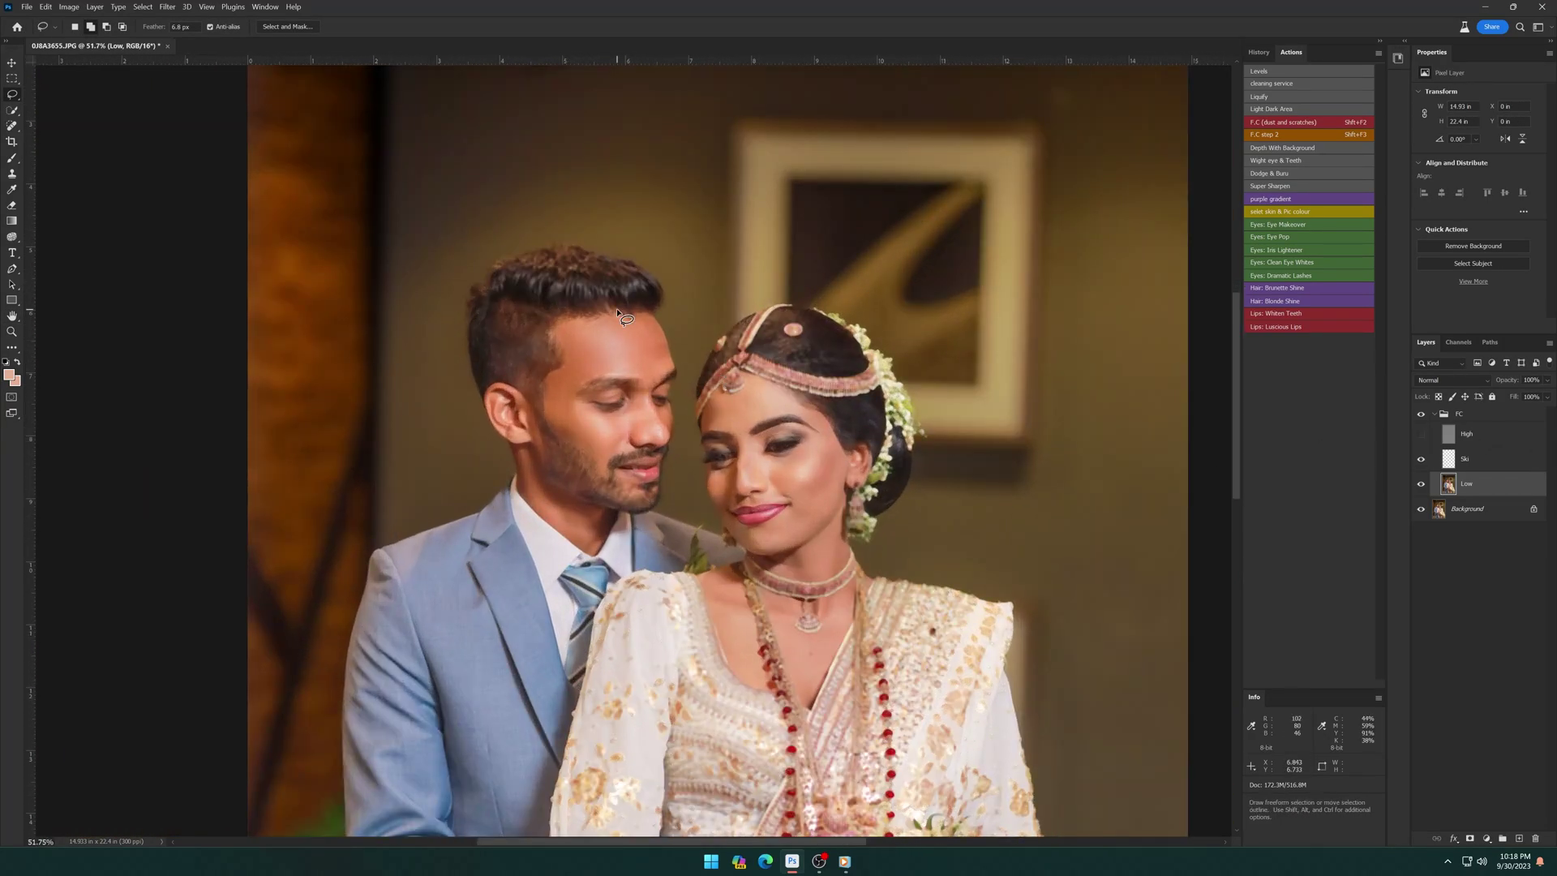
scroll(422, 397, "up", 2)
key("b")
scroll(763, 324, "up", 3)
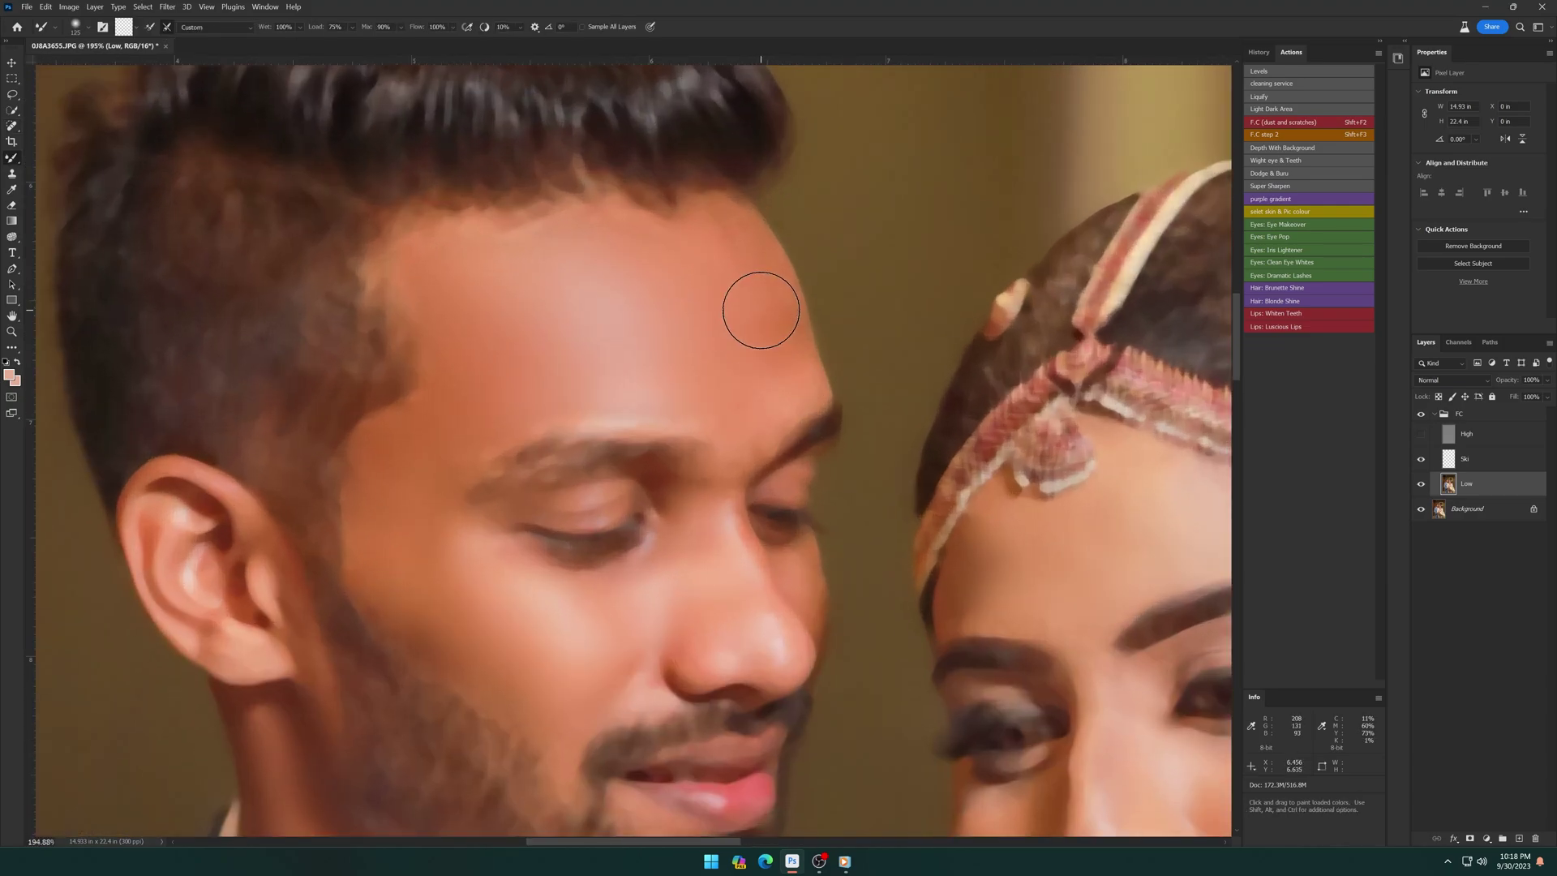
key("bracketleft")
key("bracketleft")
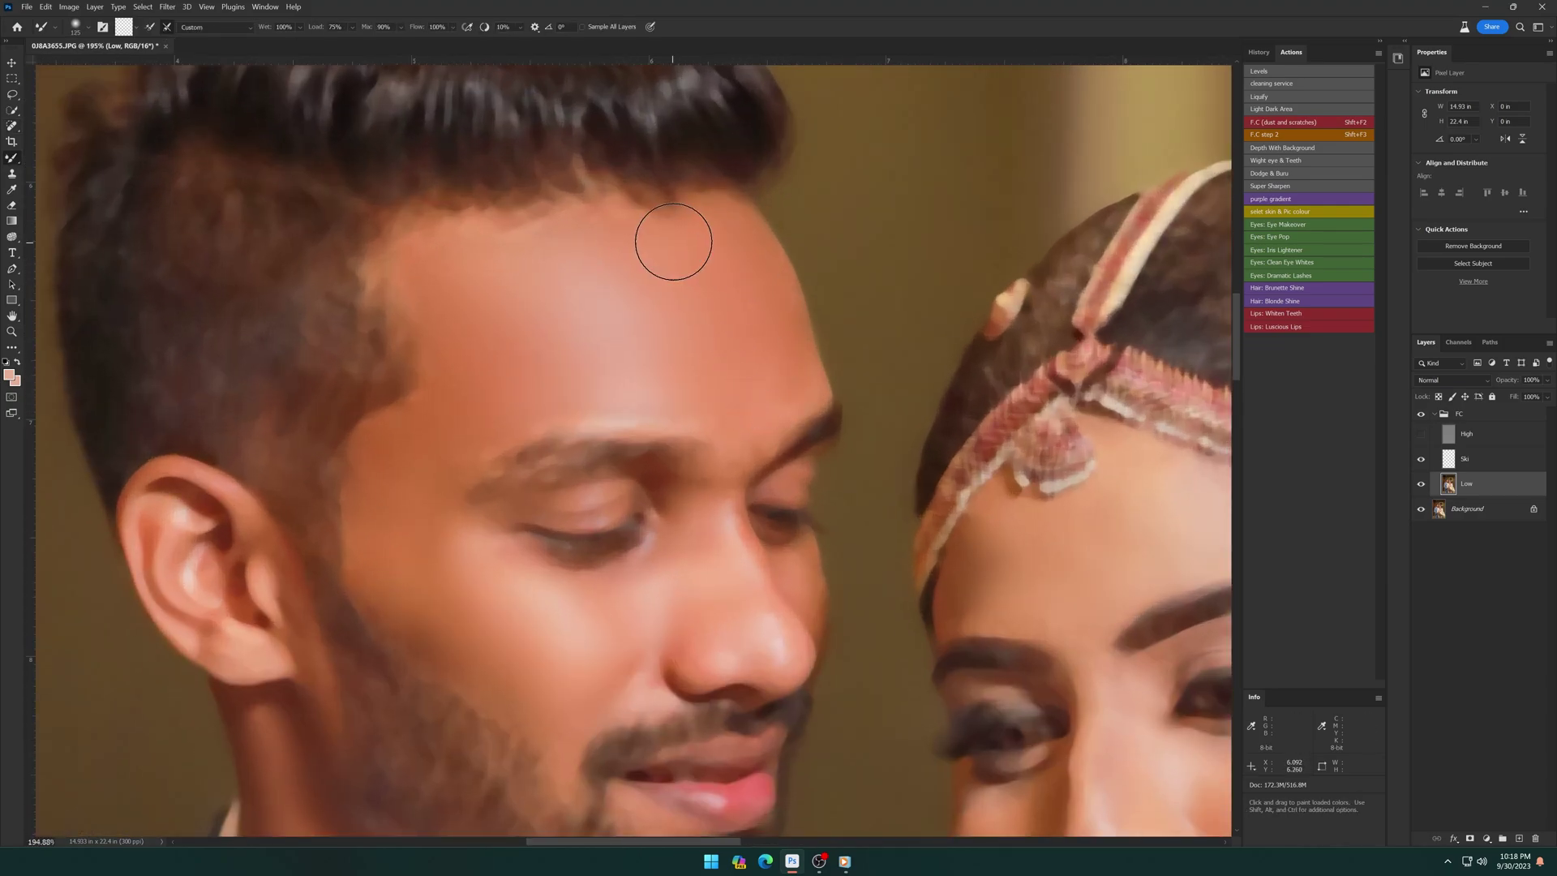
key("bracketleft")
mouse_move(694, 399)
left_mouse_down()
mouse_move(619, 271)
mouse_move(508, 251)
mouse_move(394, 270)
left_mouse_up()
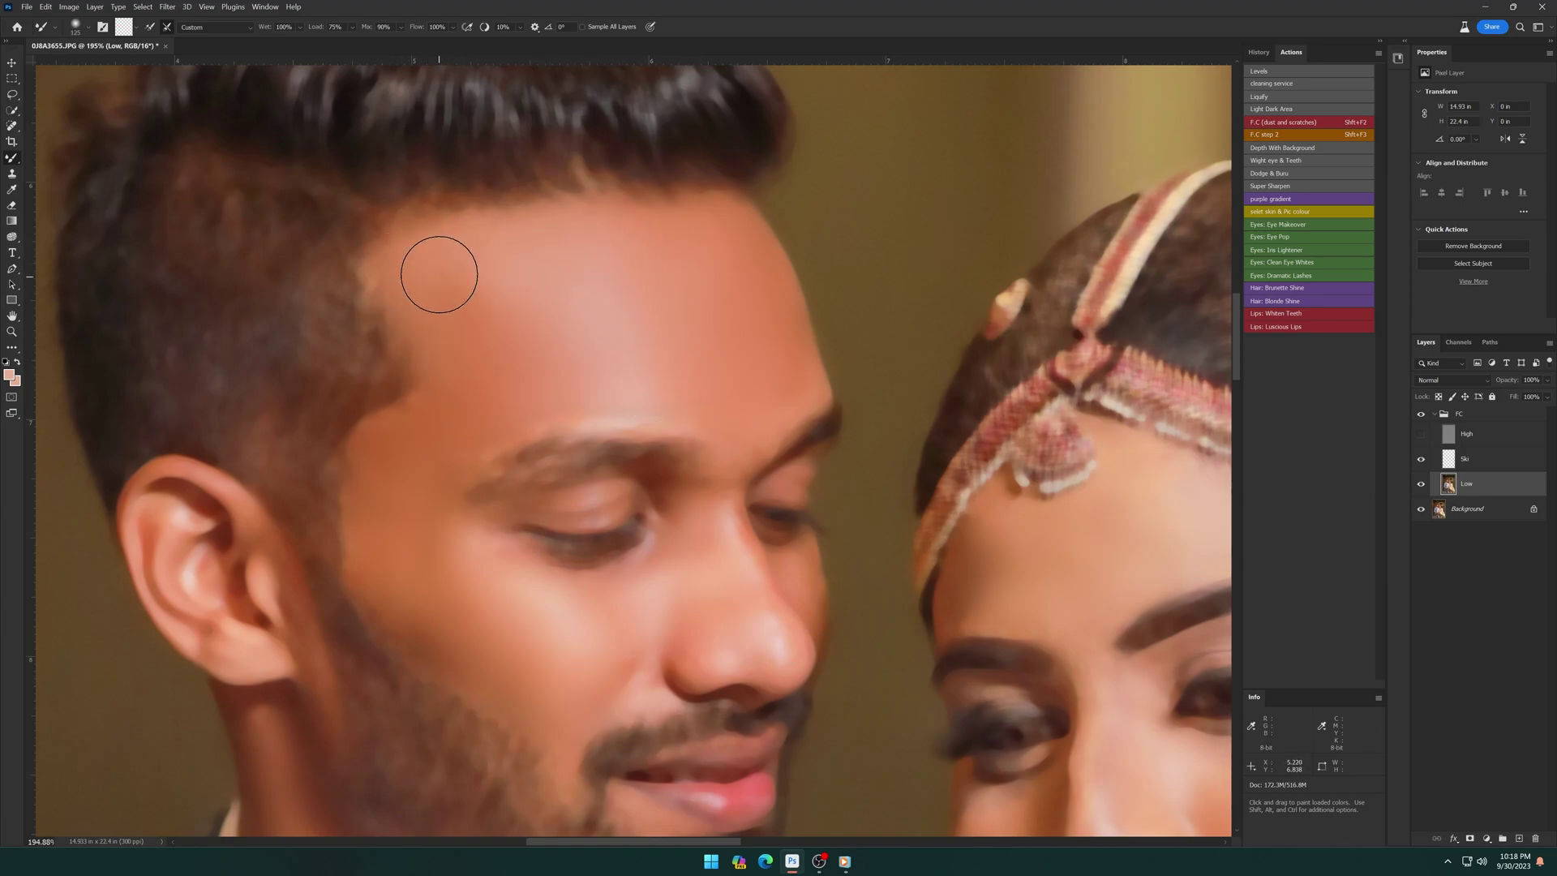
Step: Resize the Mixer Brush to blend the groom's nose, eyelid, under-eye and cheek tones
key("bracketright")
key("bracketright")
key("bracketleft")
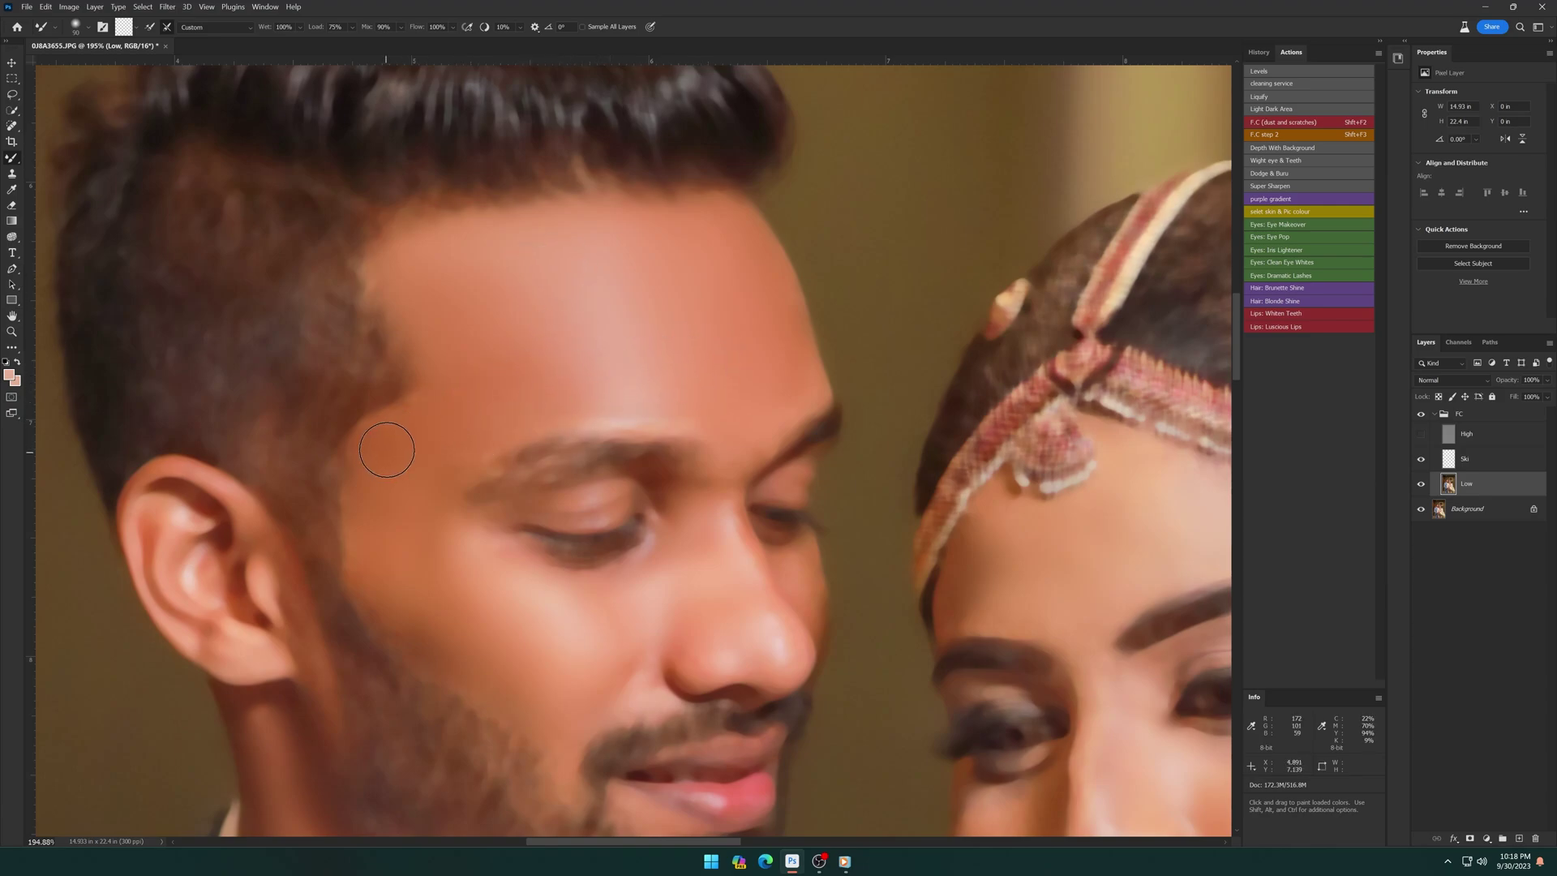
key("bracketright")
key("bracketright")
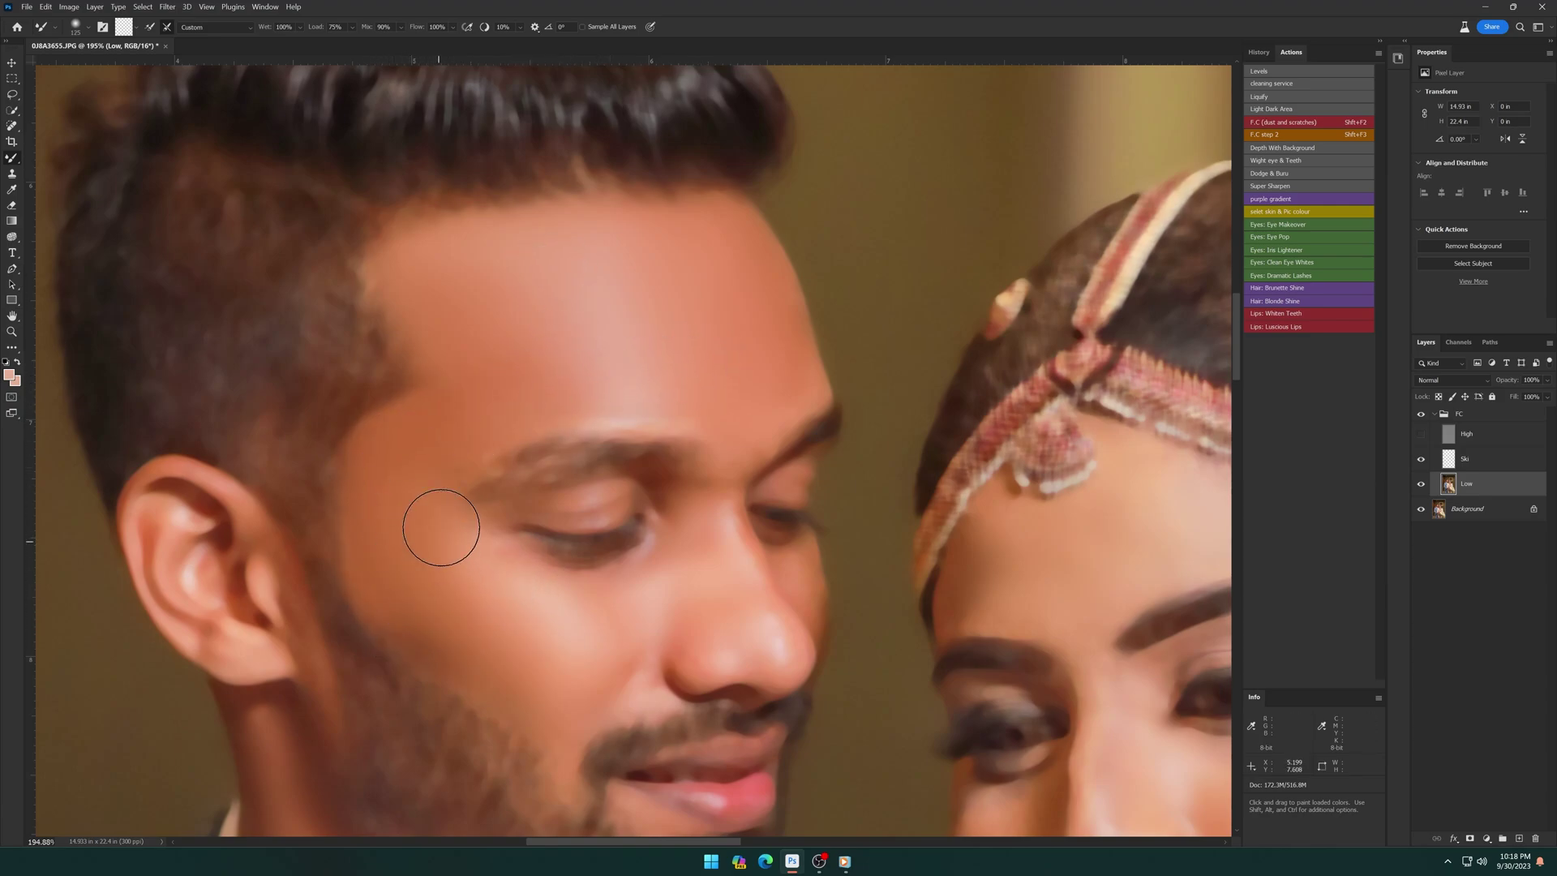
key("bracketleft")
key("bracketleft")
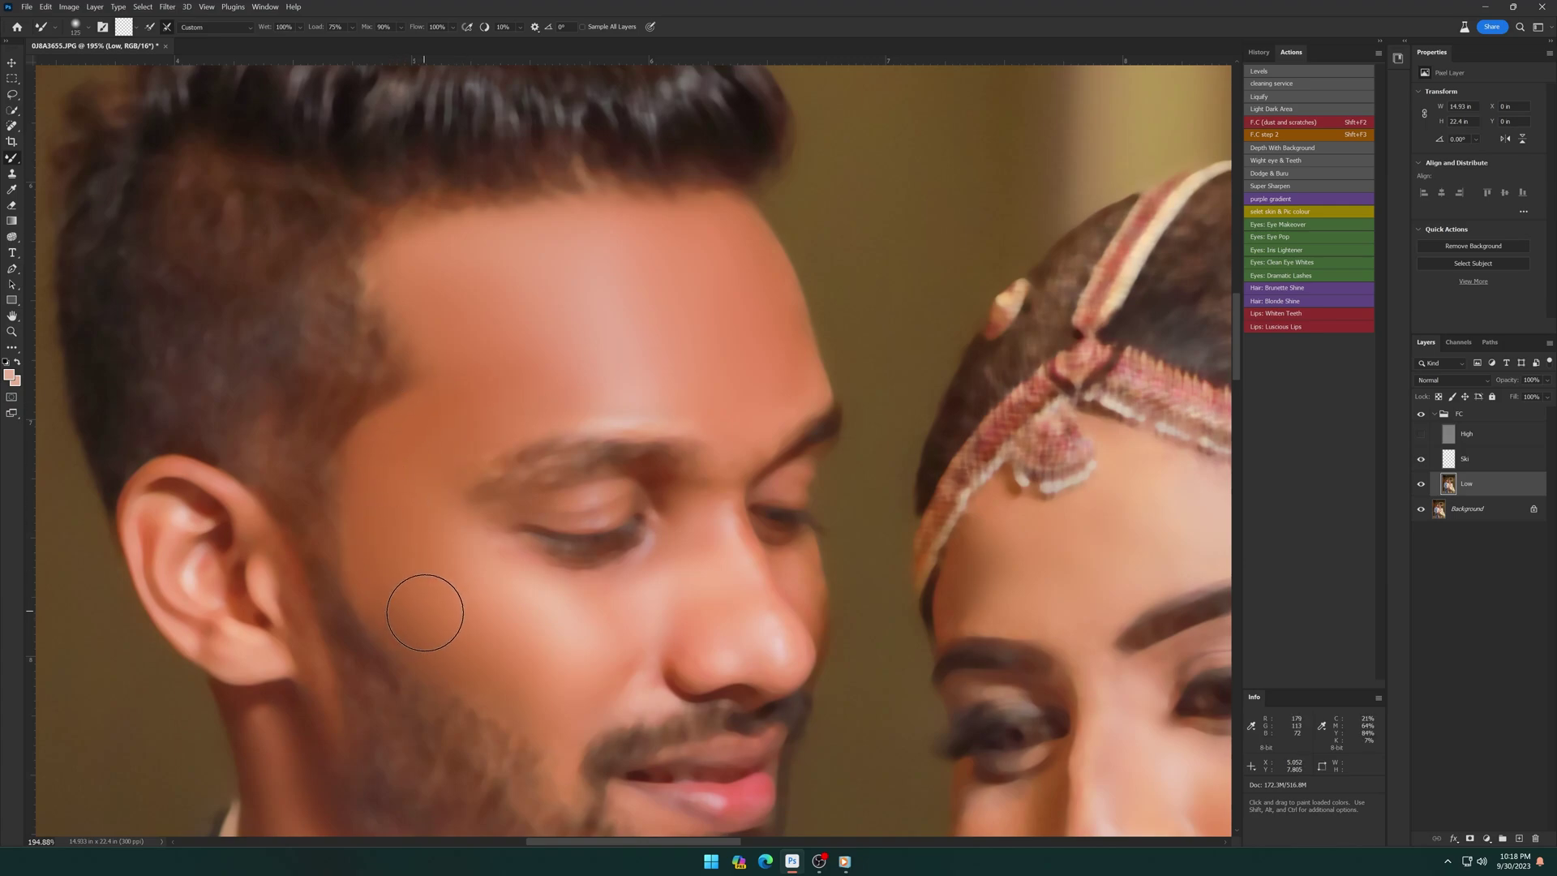
key("bracketleft")
key("bracketleft")
scroll(685, 451, "up", 2)
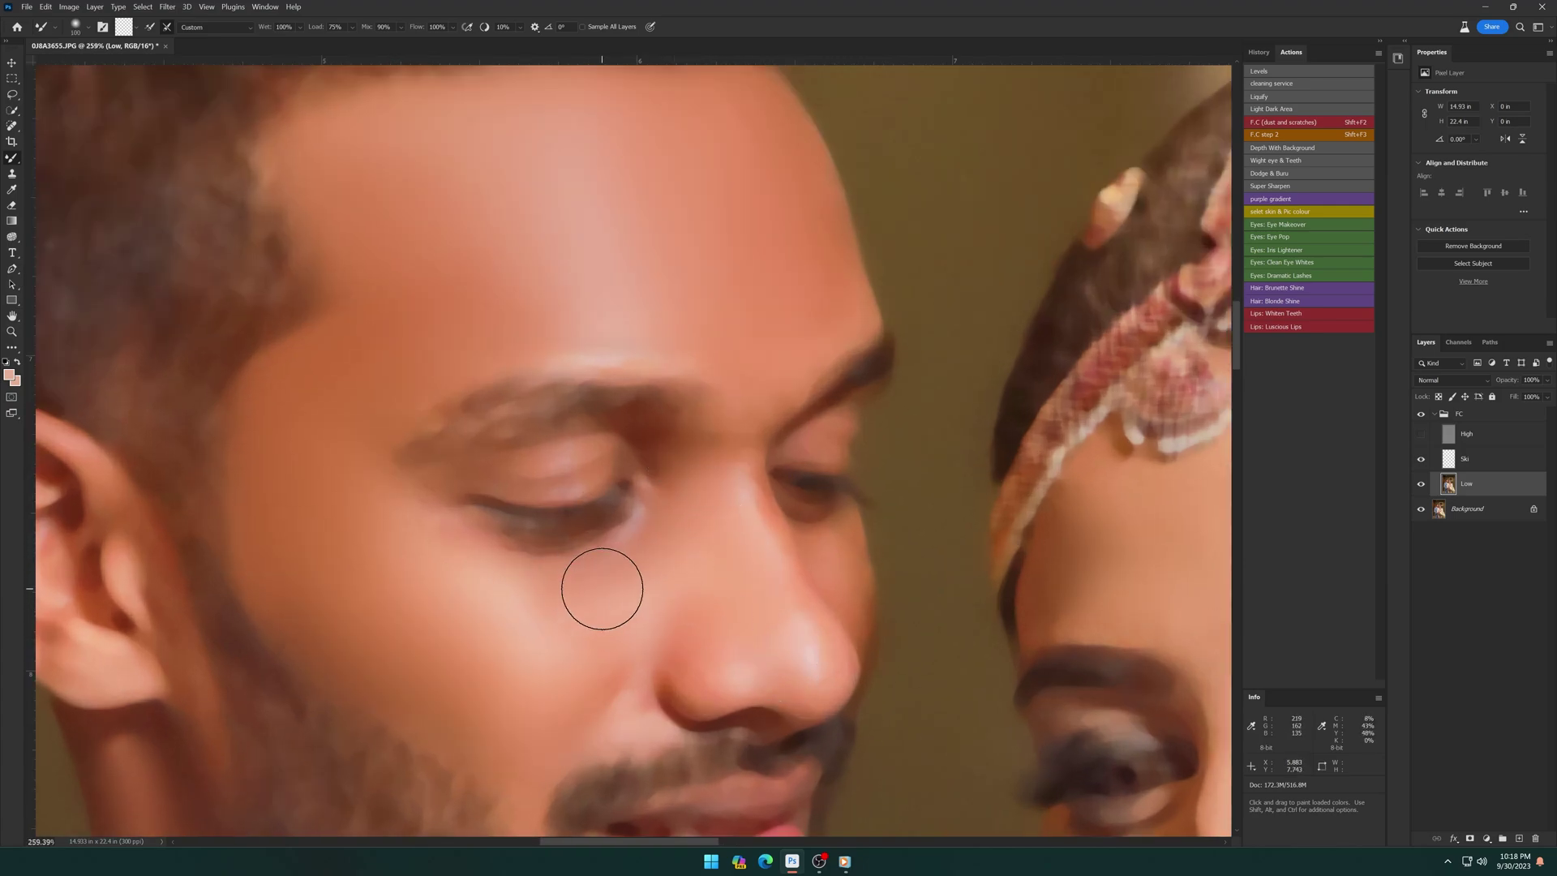
key("bracketleft")
key("bracketleft")
key("bracketleft")
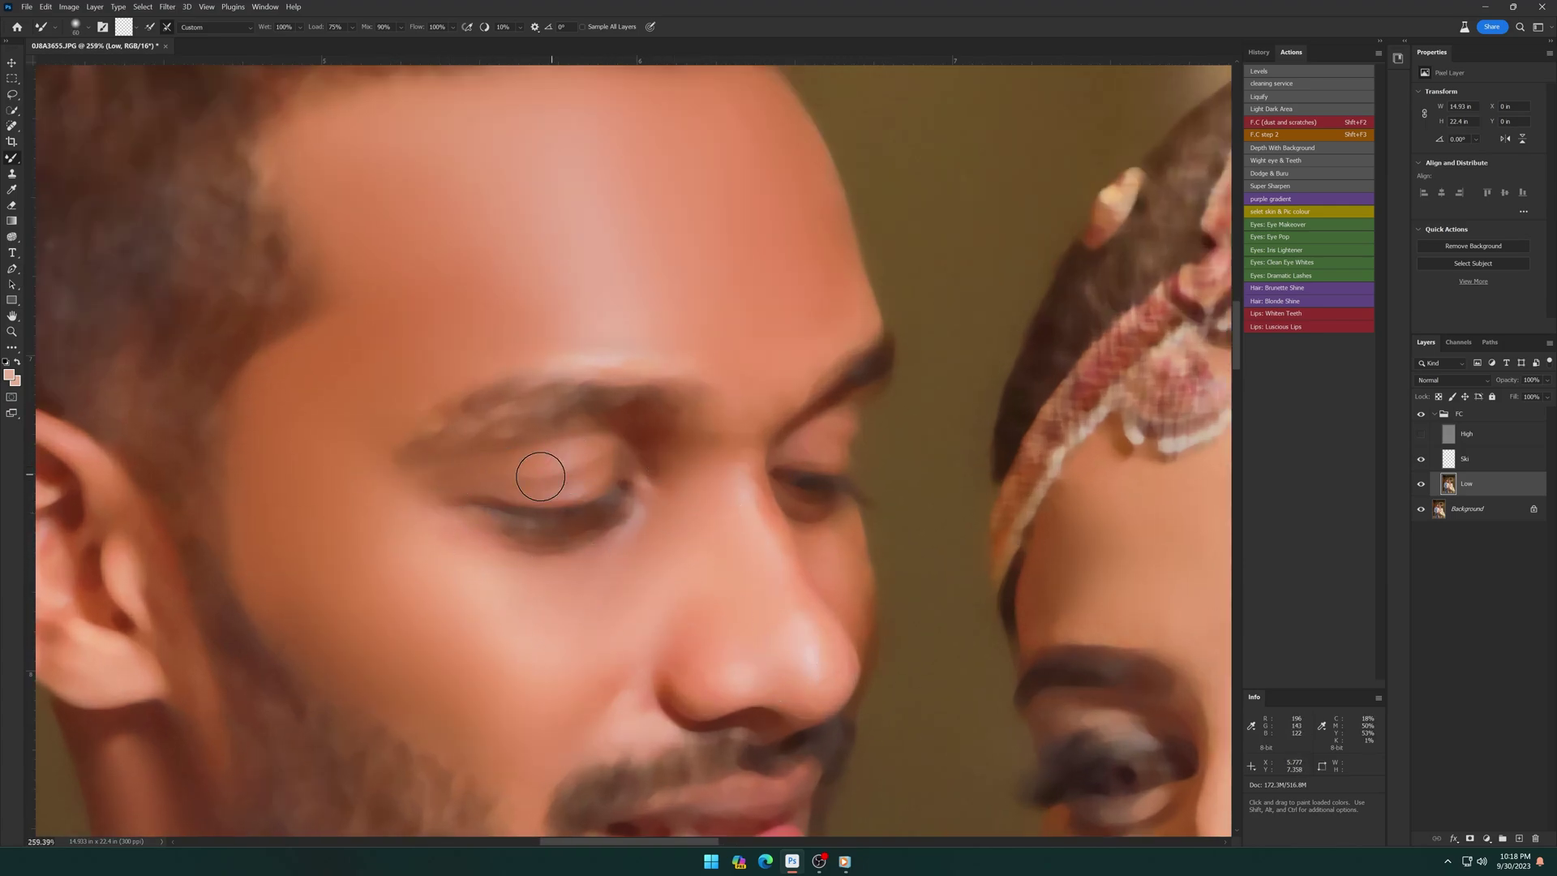
scroll(567, 406, "down", 3)
key("bracketright")
key("bracketright")
key("bracketright")
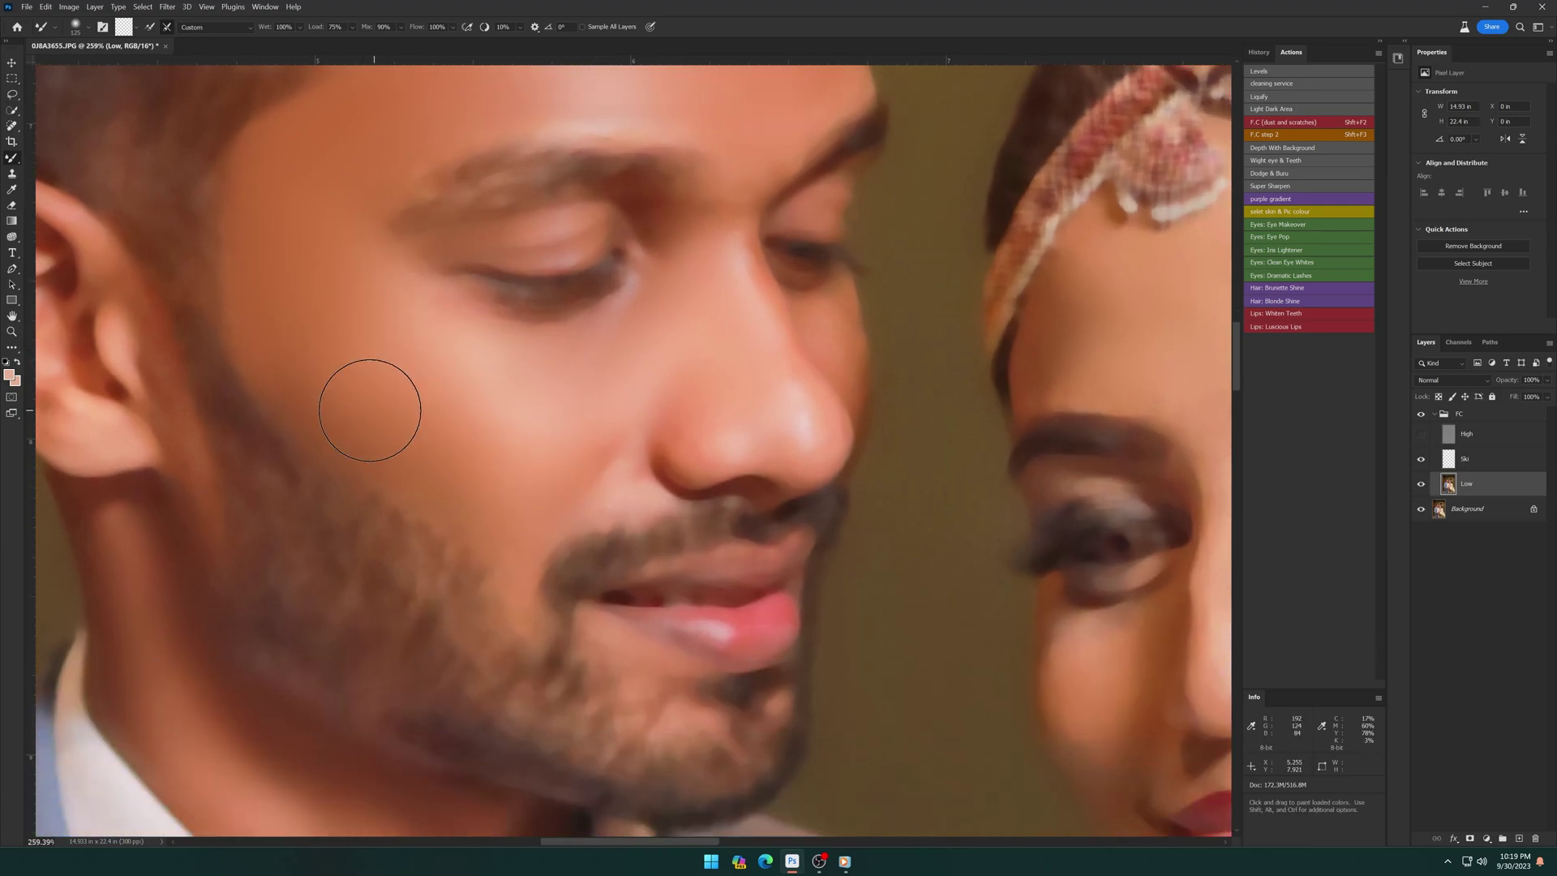
key("bracketleft")
key("bracketleft")
key("bracketleft")
key("bracketleft")
key("bracketleft")
key("bracketleft")
scroll(772, 365, "down", 3)
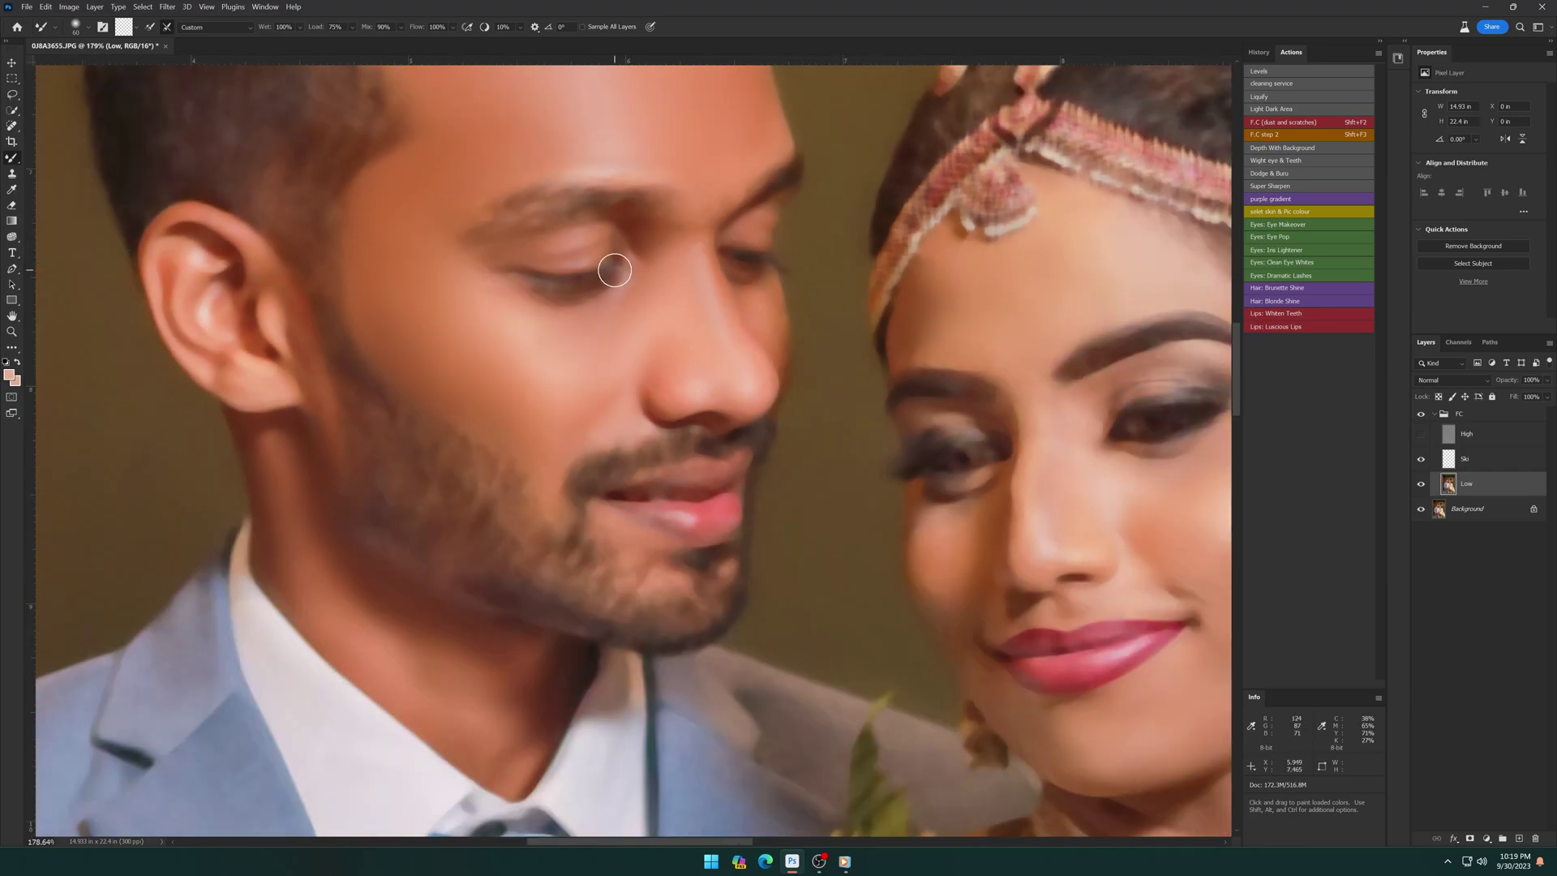
scroll(655, 500, "up", 3)
scroll(687, 535, "down", 5)
scroll(567, 422, "up", 5)
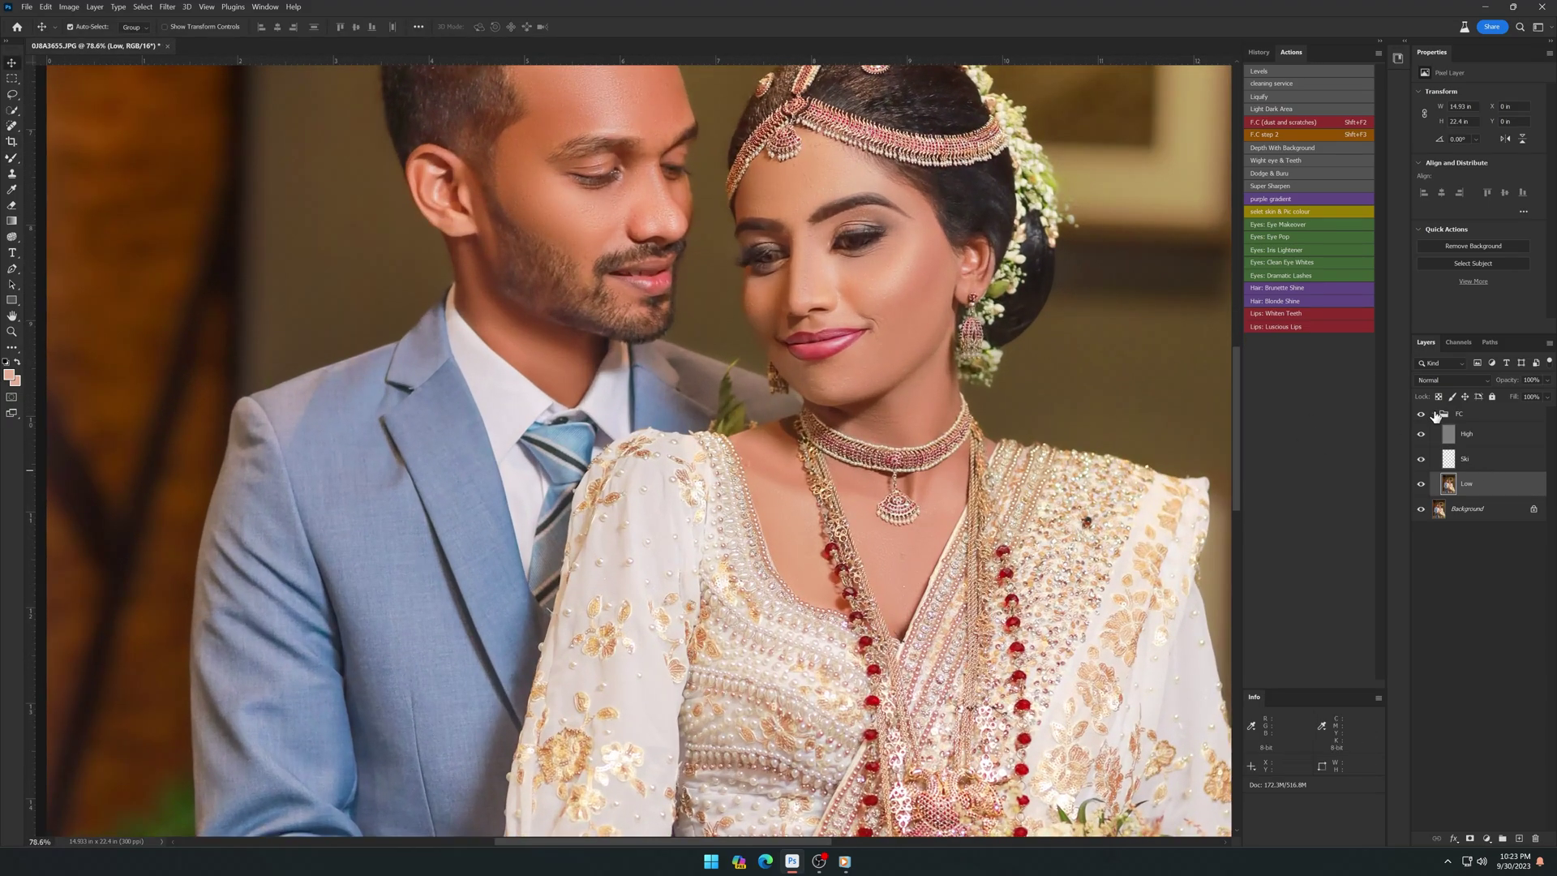
Step: Toggle the FC group's visibility to compare before and after, with the photo fit to view
left_click(1434, 415)
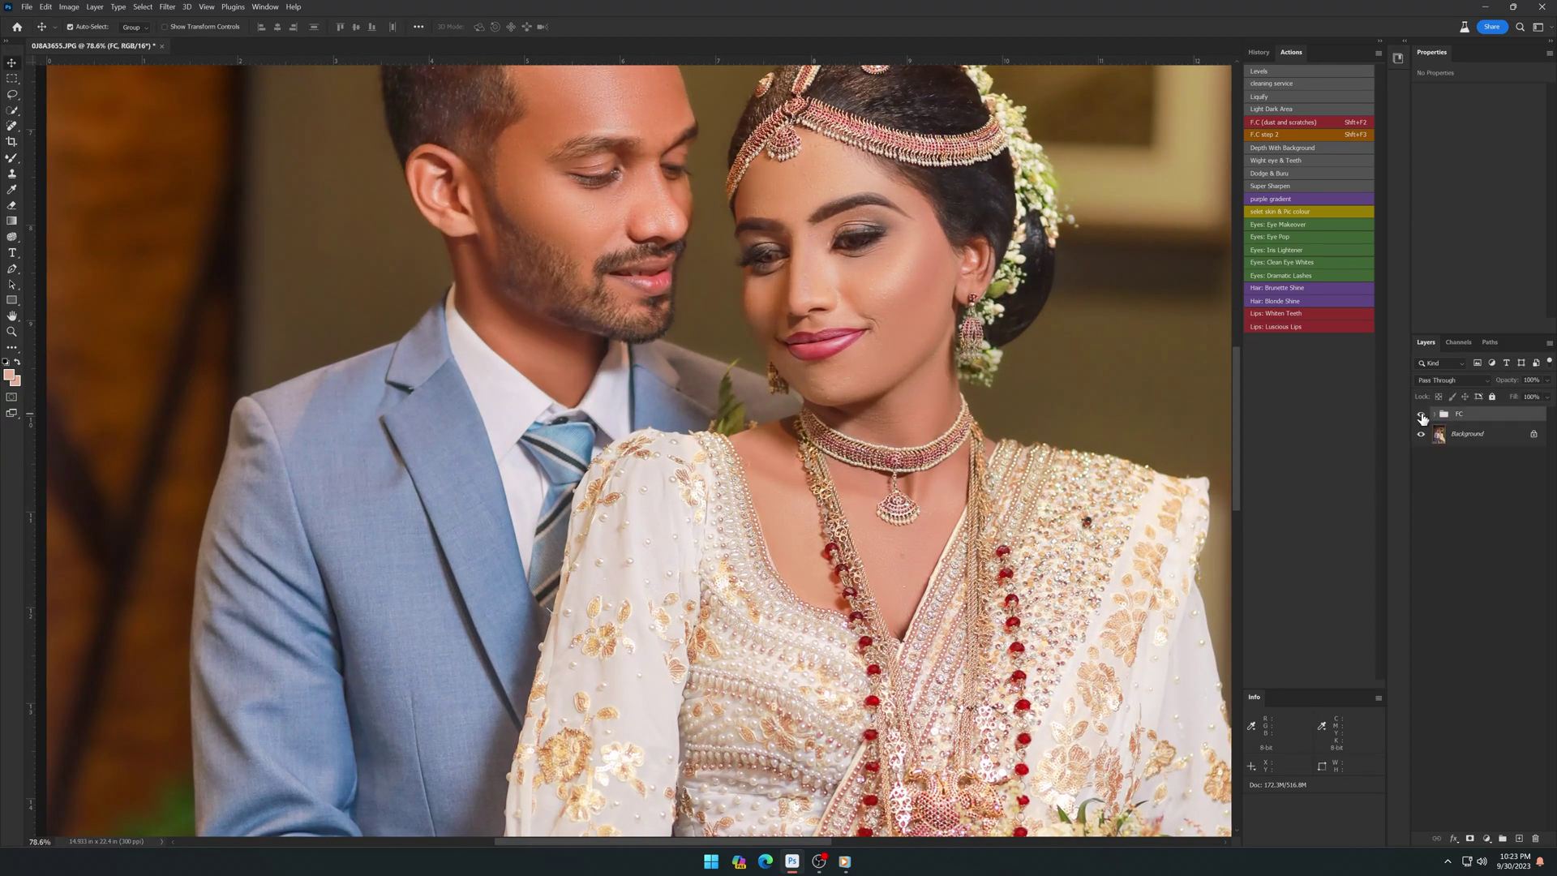
left_click(1421, 415)
left_click(1421, 414)
key("ctrl+0")
Step: Merge the FC group into the Background and duplicate the result as Layer 1
key("ctrl+shift+e")
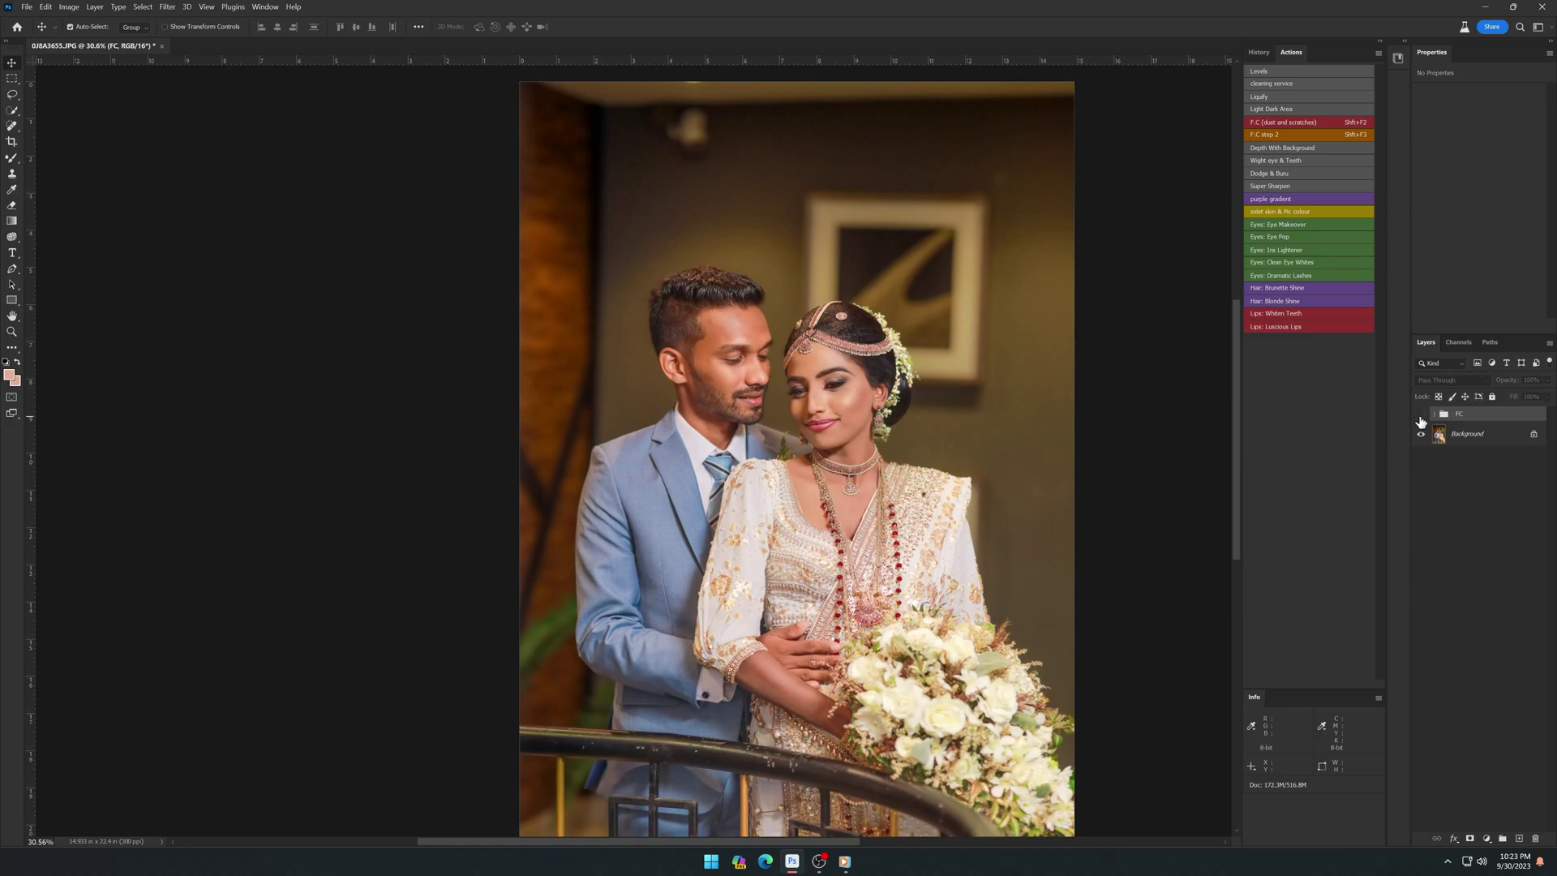
scroll(718, 352, "down", 2)
scroll(714, 365, "up", 4)
scroll(709, 378, "up", 2)
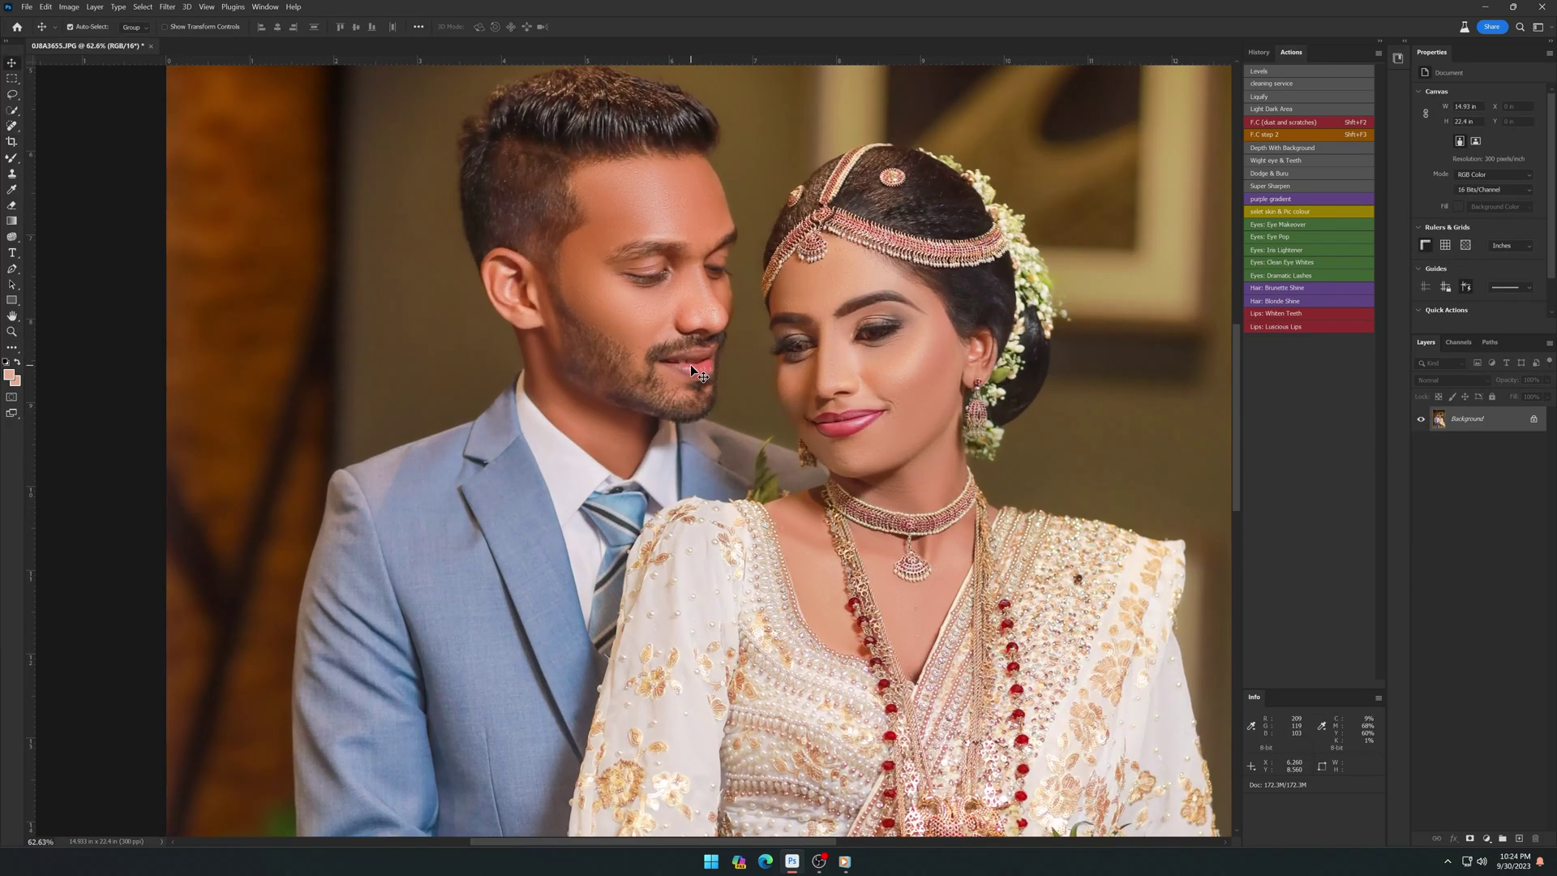
scroll(690, 363, "down", 1)
key("ctrl+j")
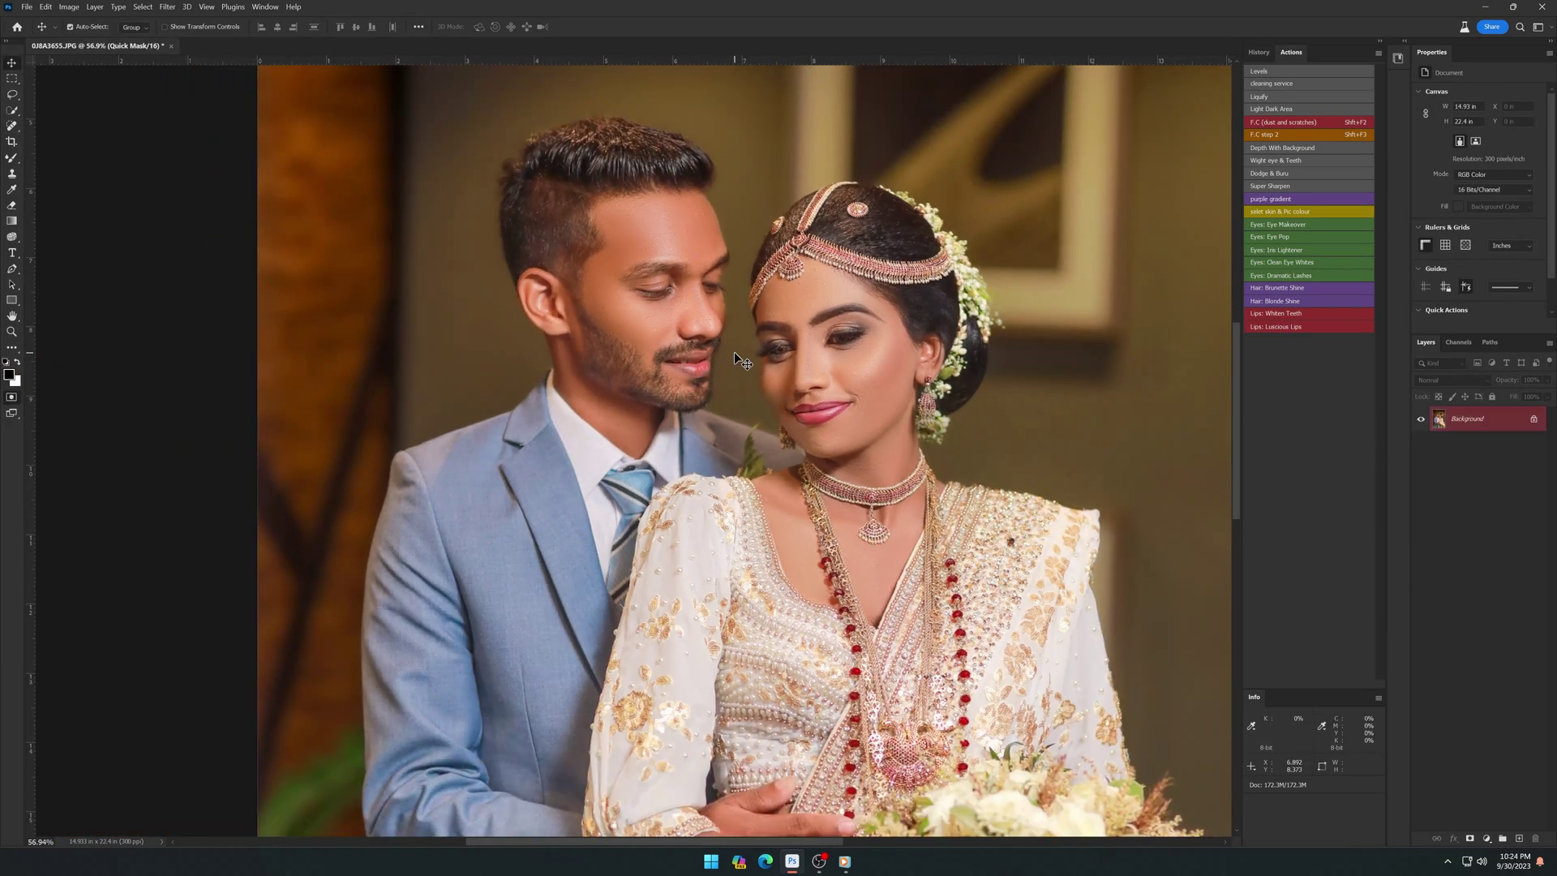
Step: Apply Portraiture 3 skin smoothing to the duplicated layer
key("b")
key("alt")
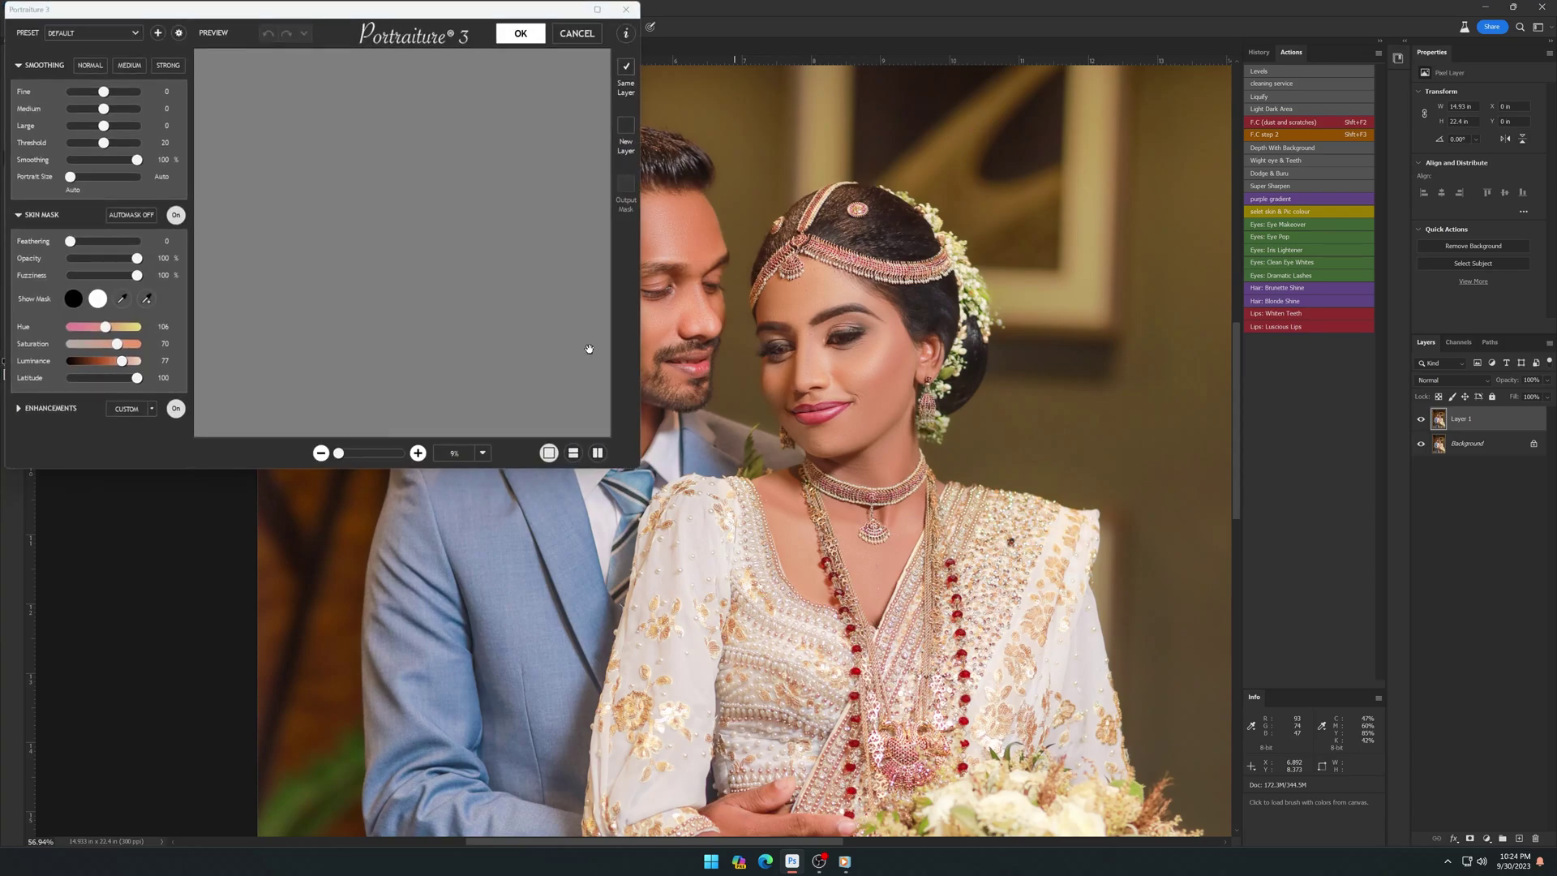
key("Escape")
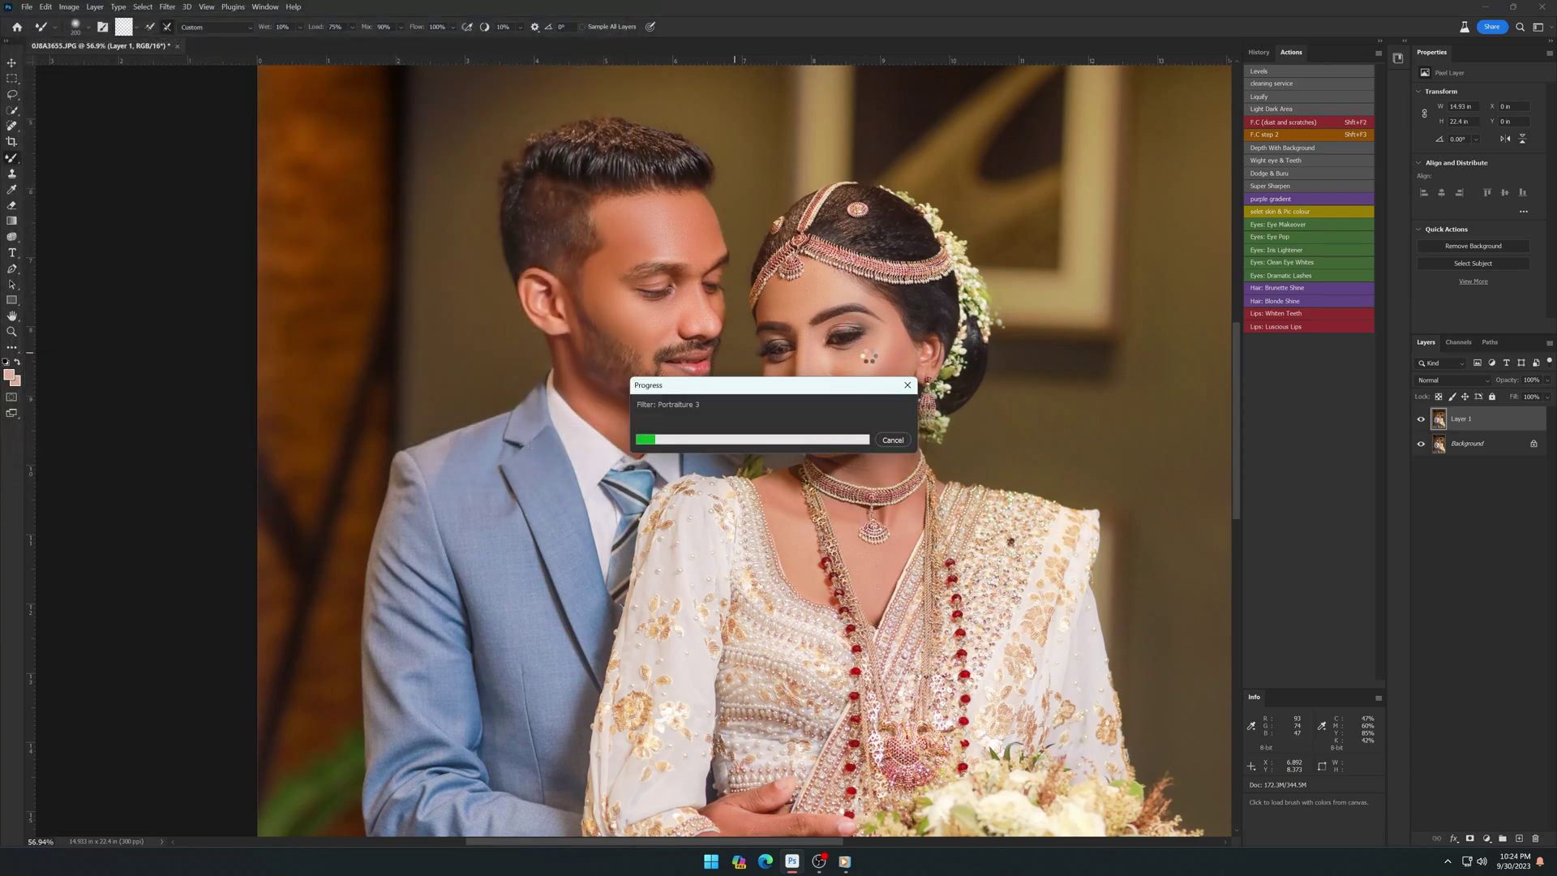
scroll(819, 354, "up", 3)
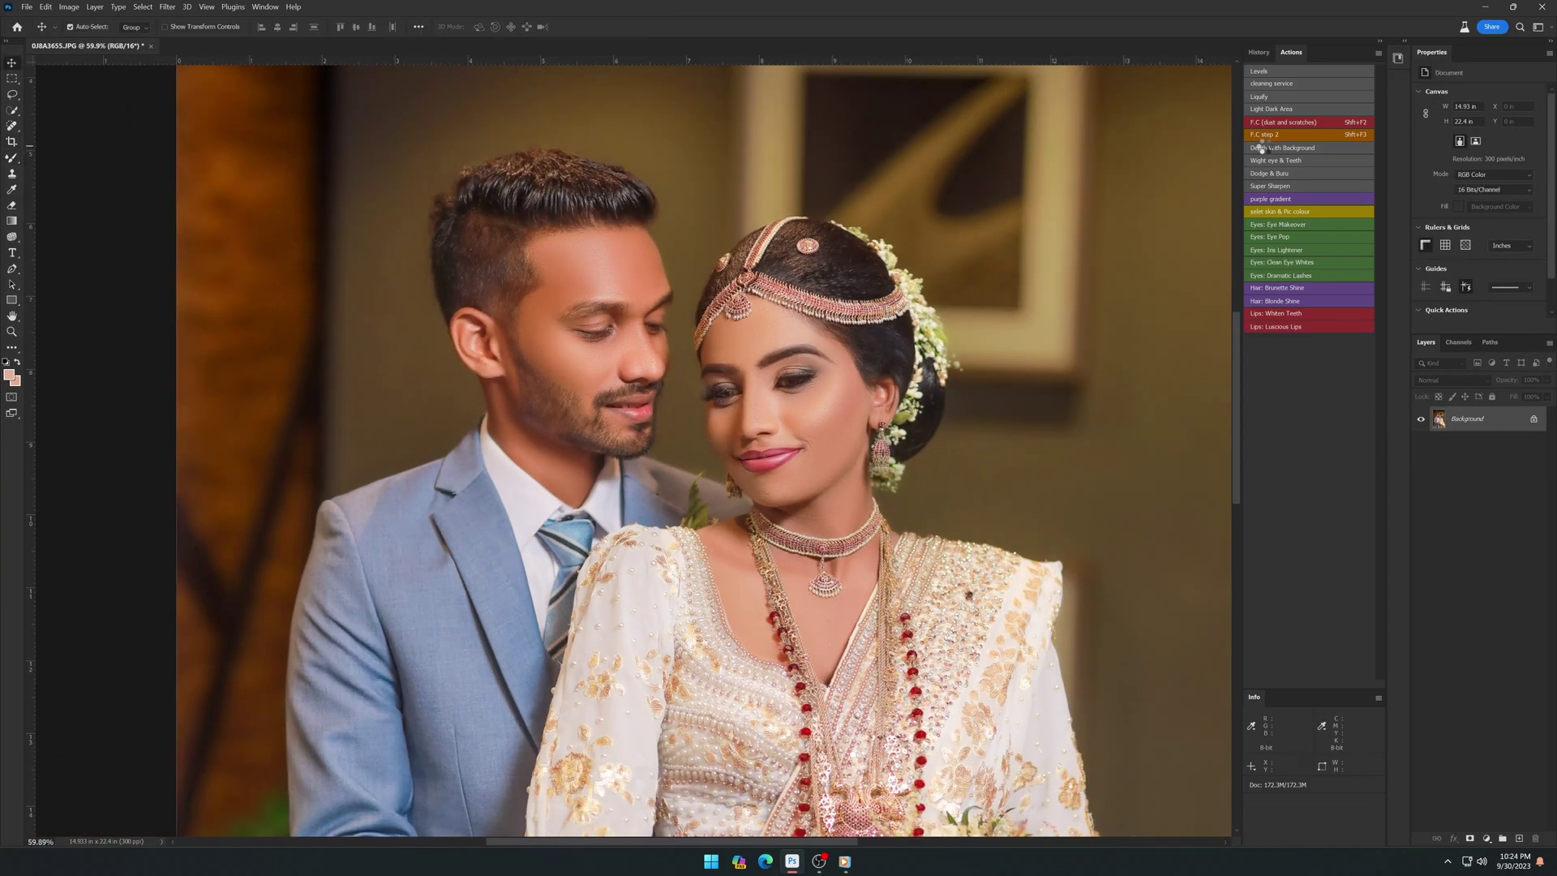
Step: Run Depth With Background, replace Mask 1 with a Subject mask, then show the Basic panel
left_click(1260, 146)
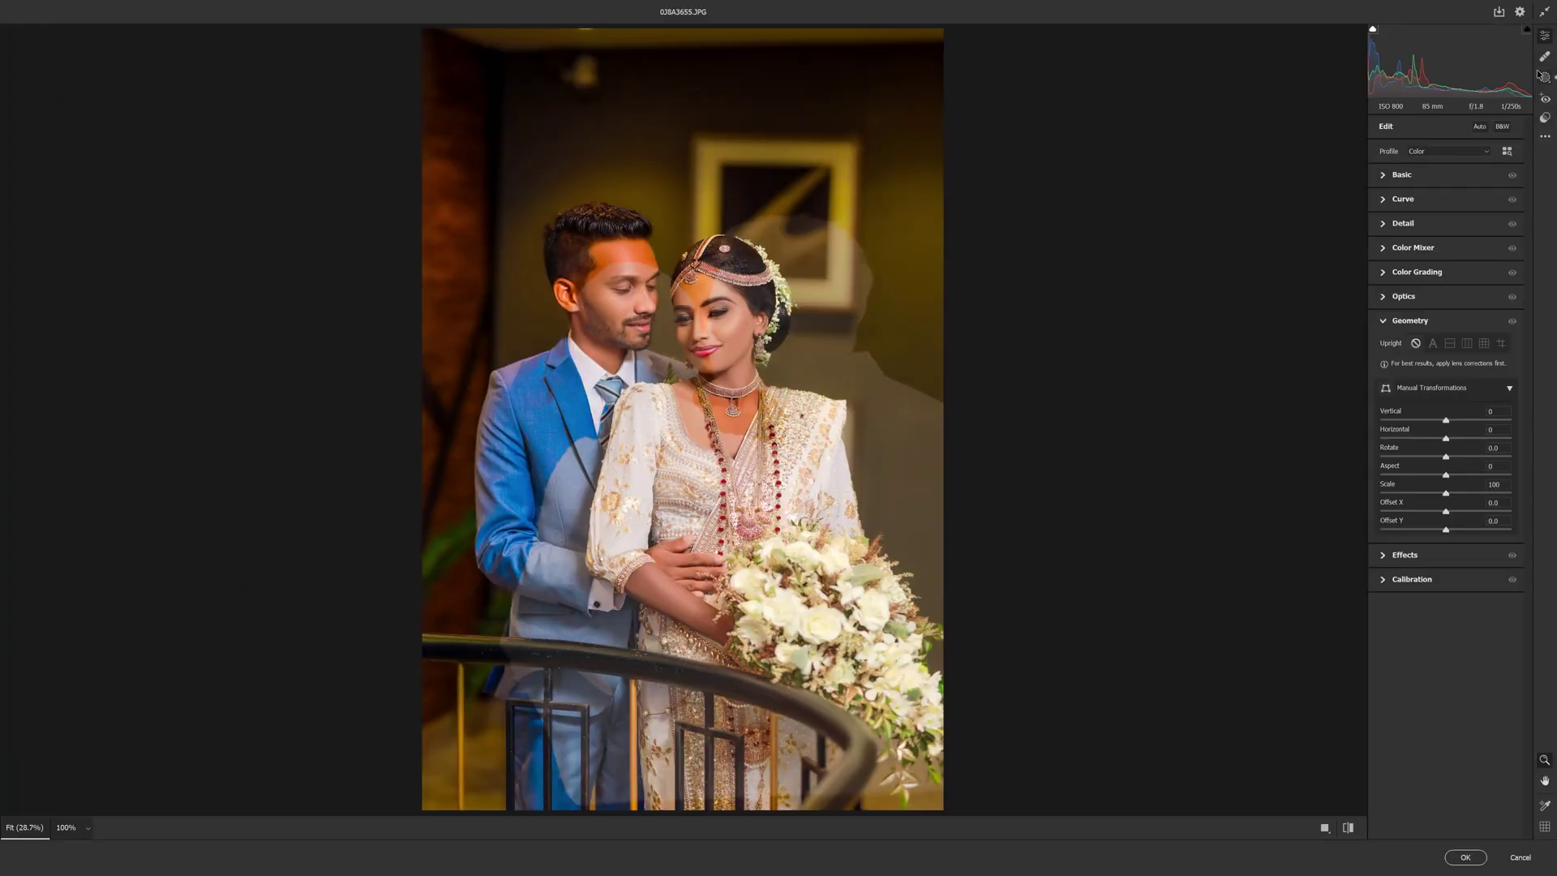
left_click(1546, 79)
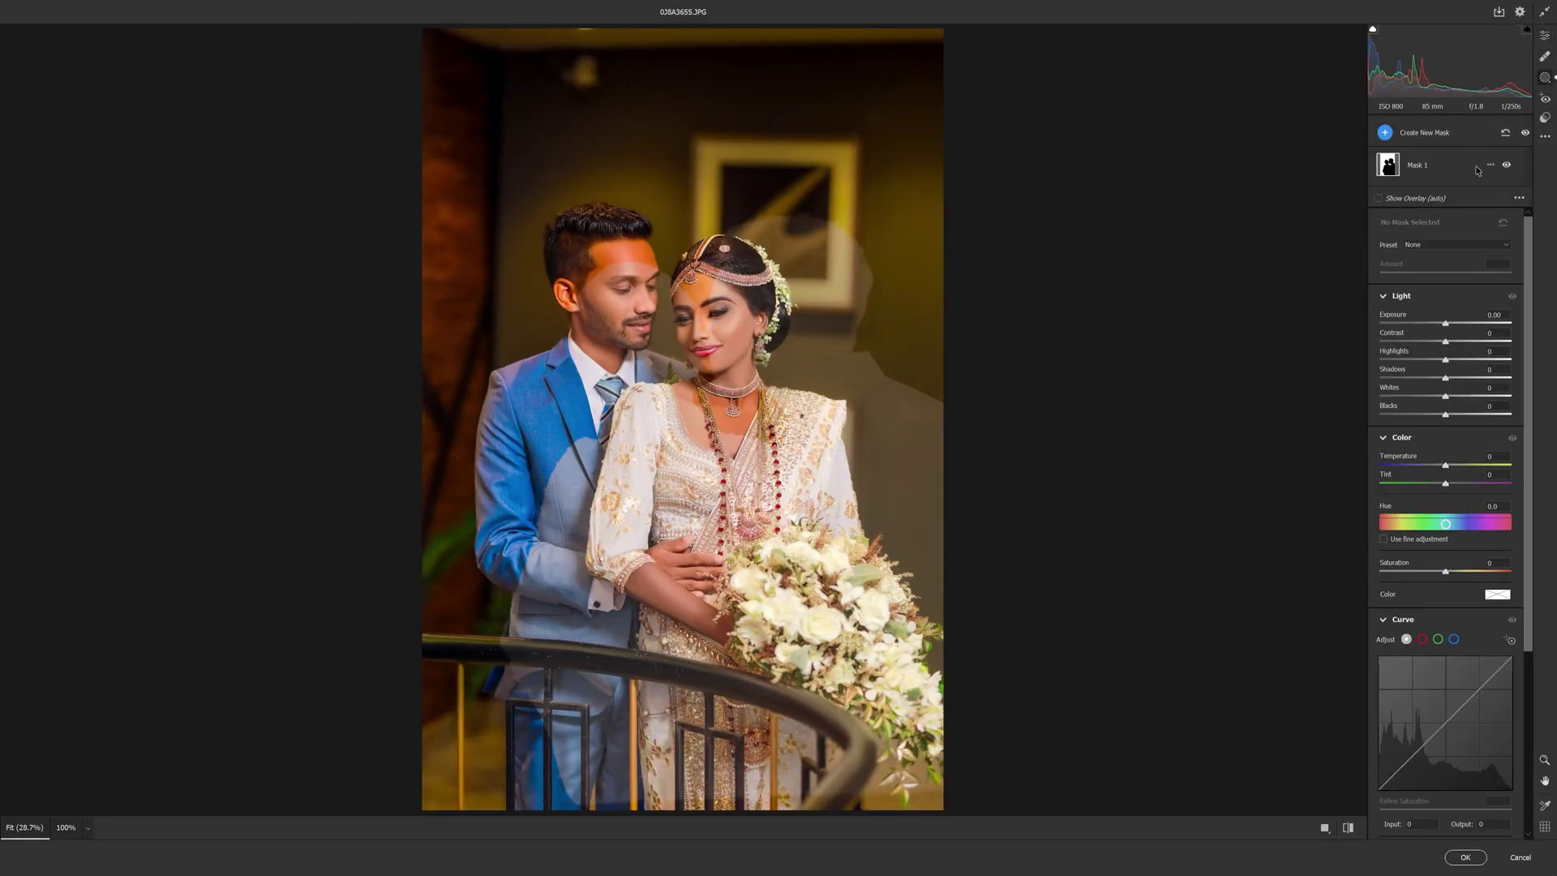
left_click(1491, 166)
left_click(1509, 274)
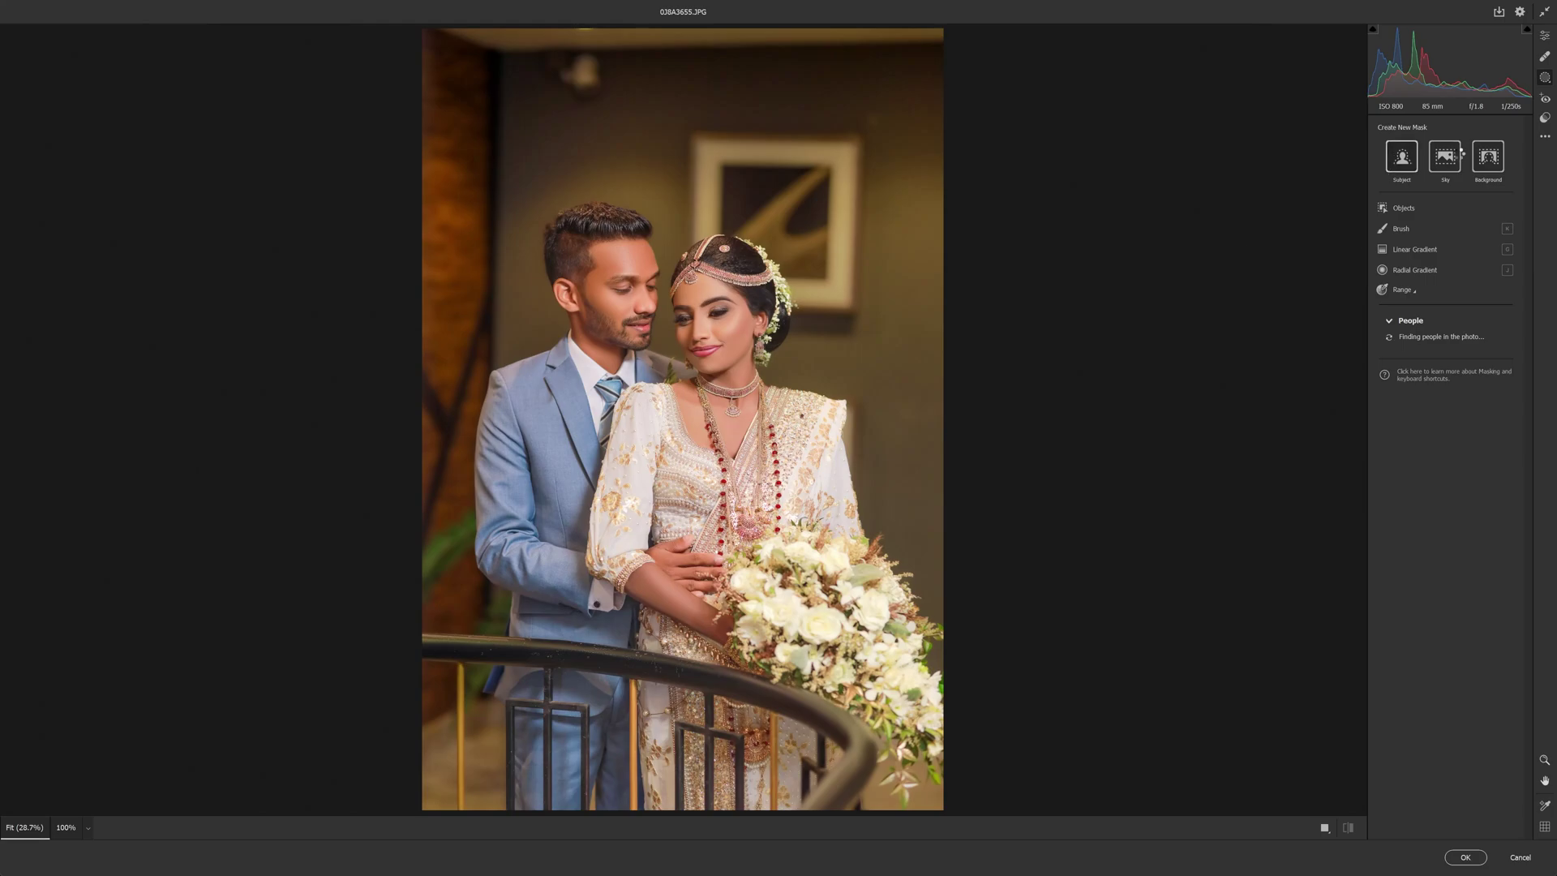
left_click(1402, 158)
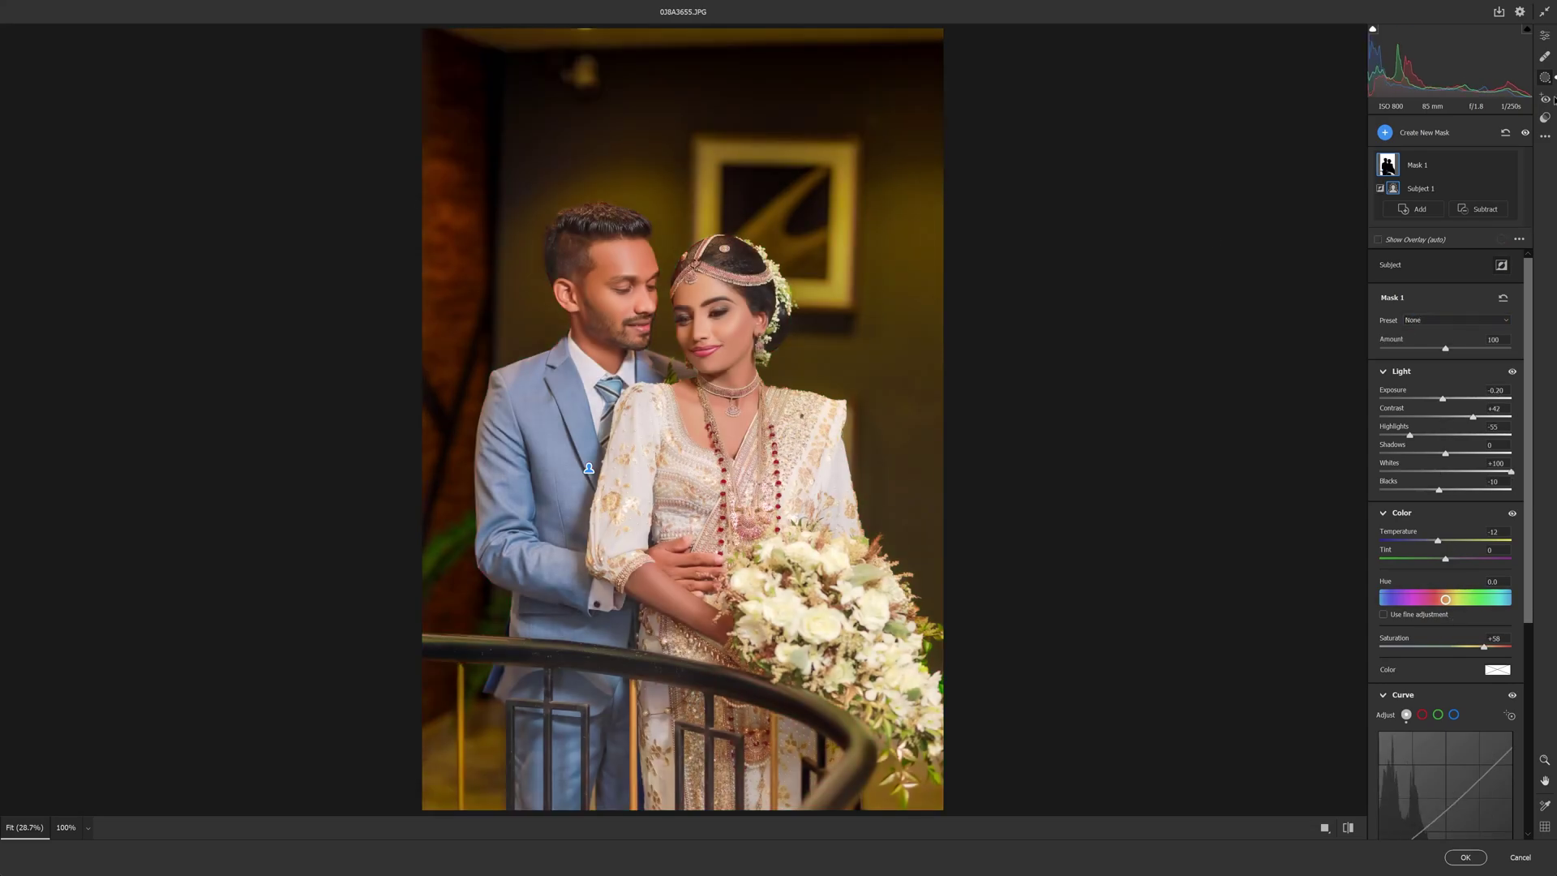
left_click(1544, 36)
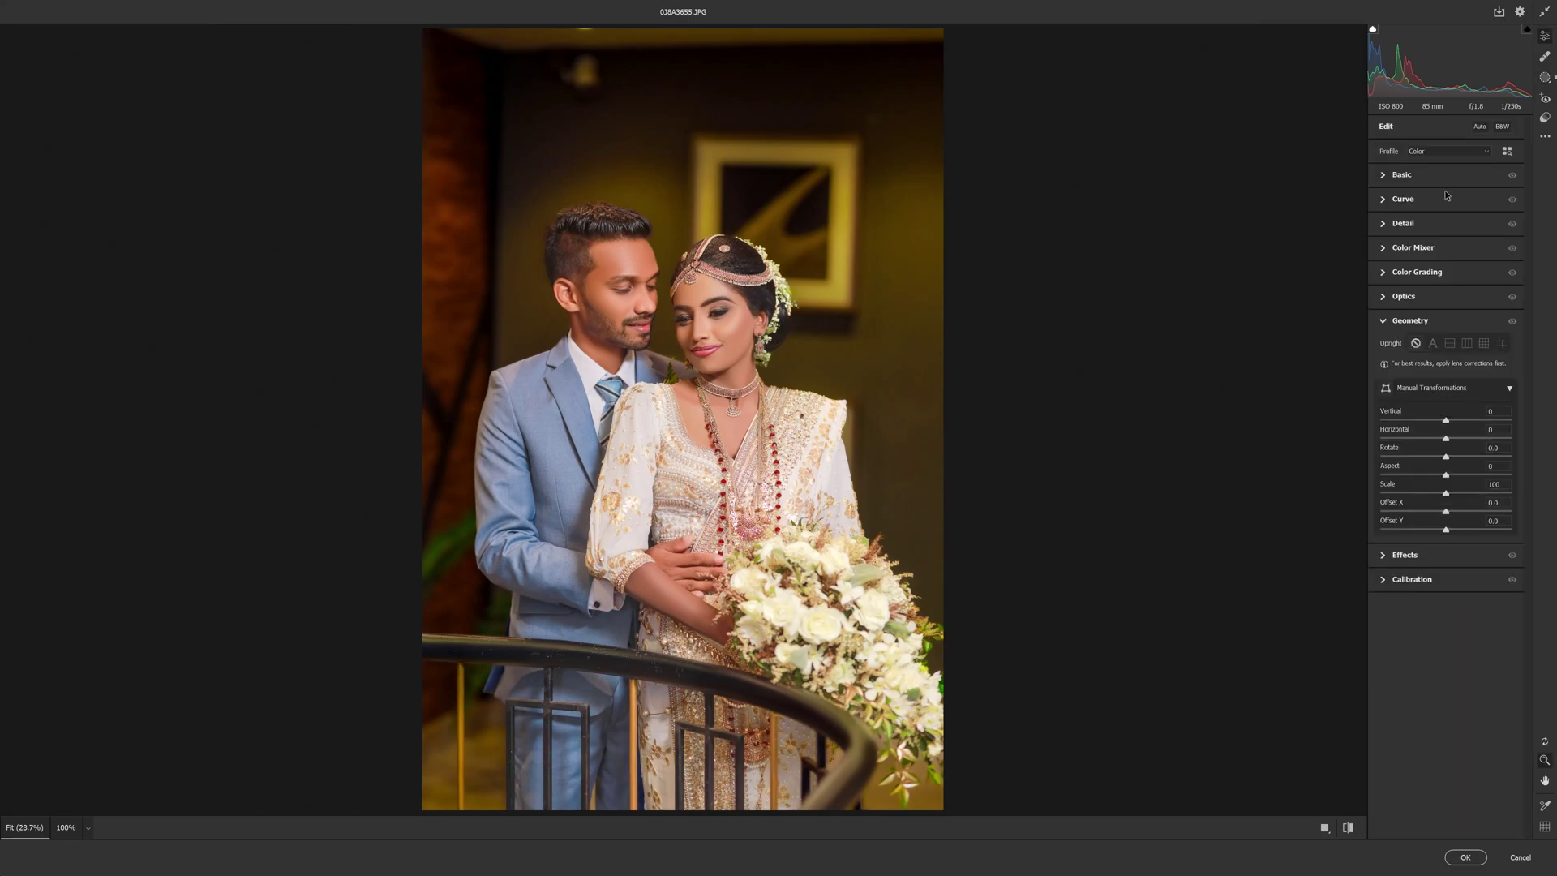
left_click(1446, 175)
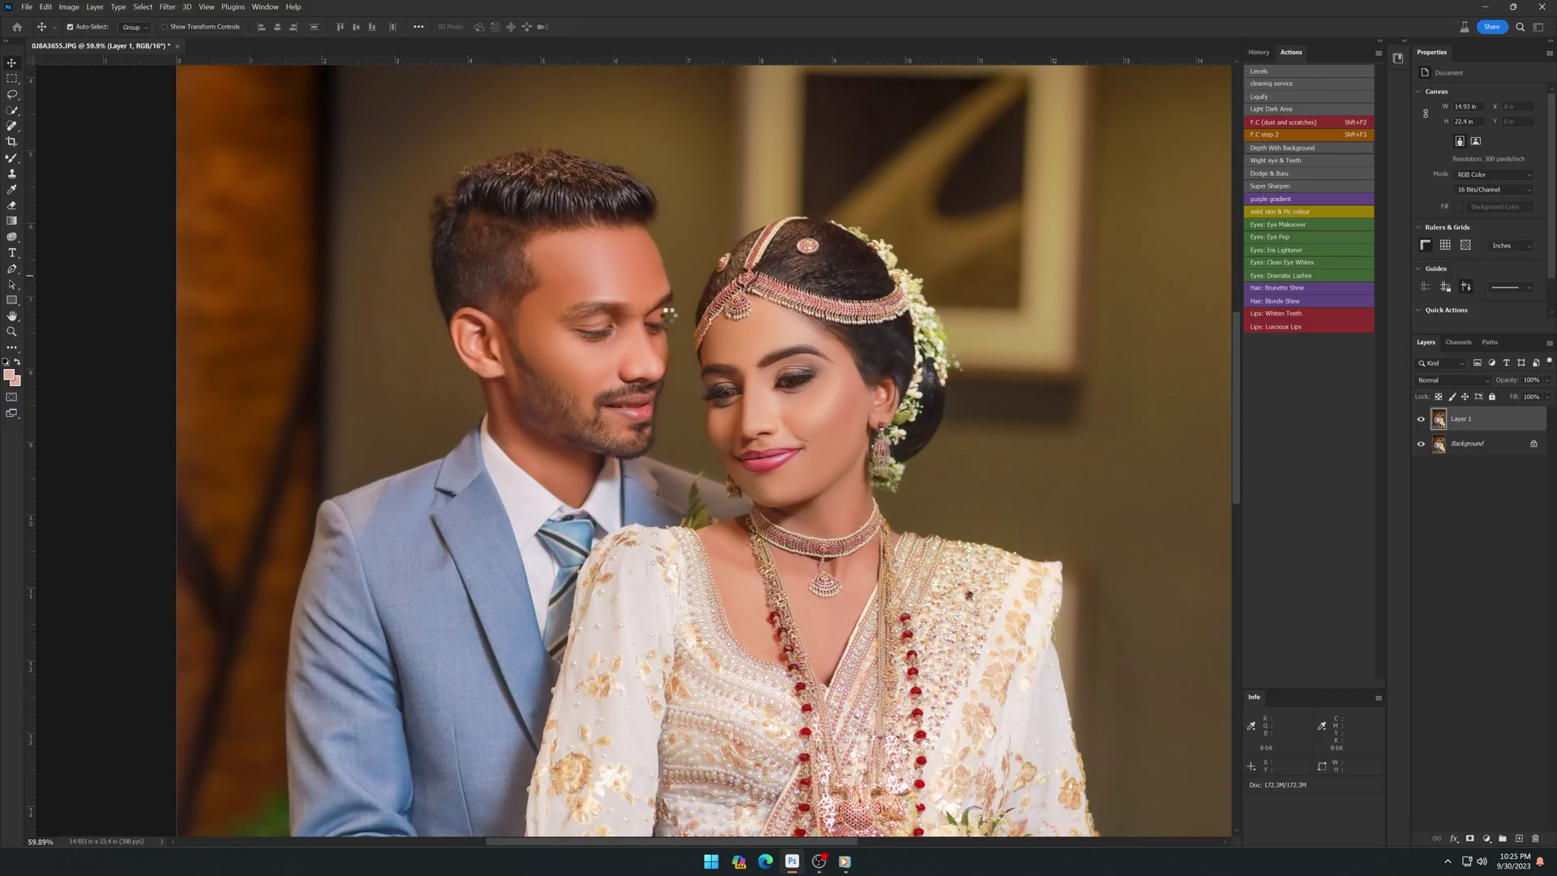
Step: Lasso the wall light near the ceiling and remove it with a Content-Aware fill
scroll(798, 440, "down", 2)
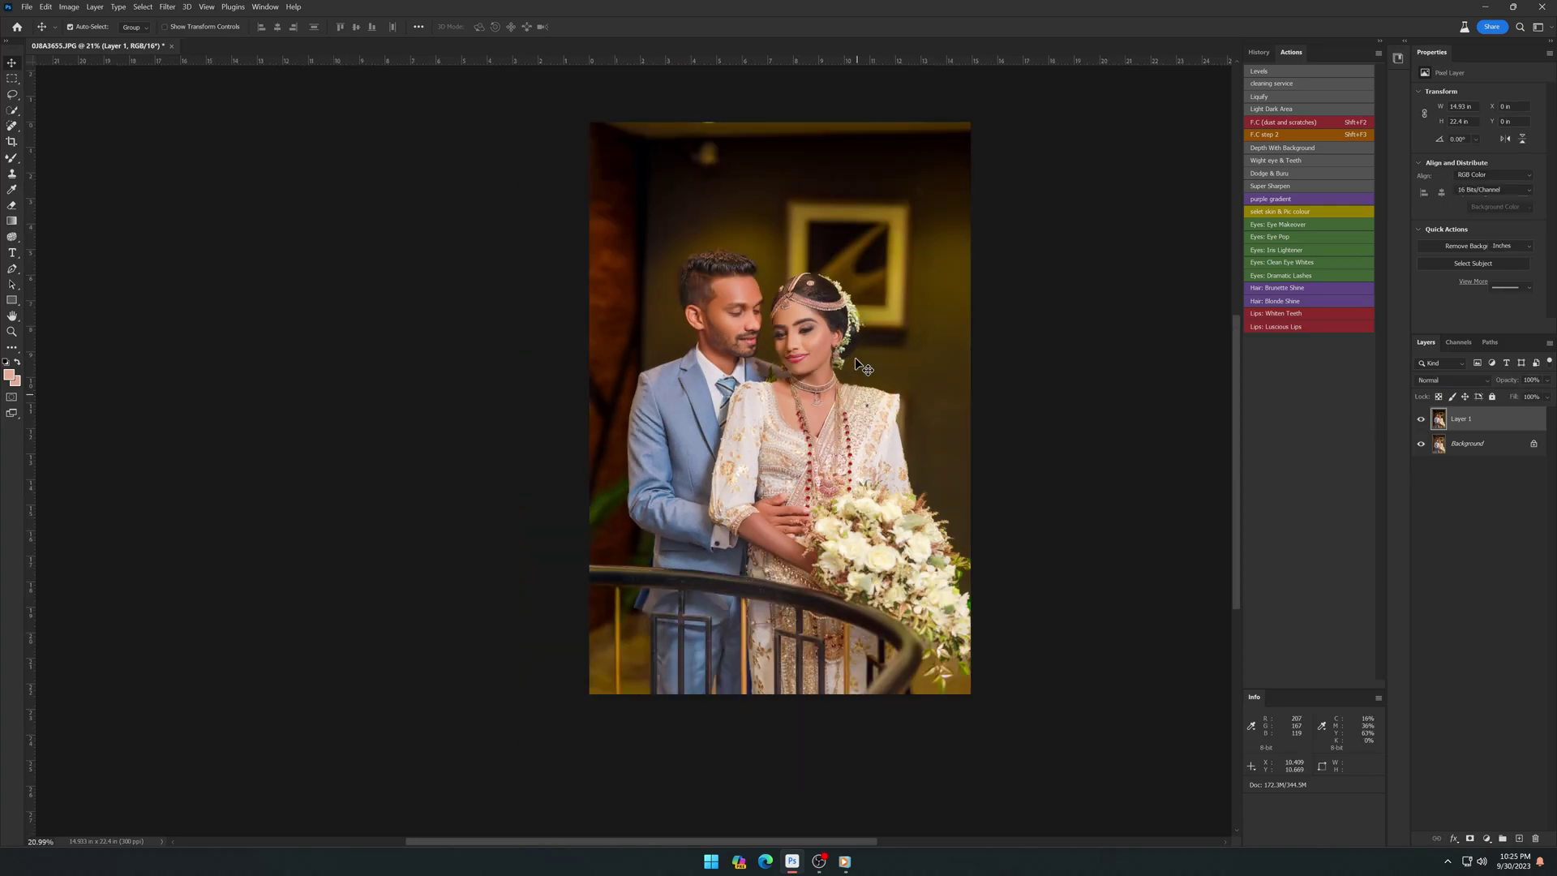
scroll(862, 367, "up", 2)
key("s")
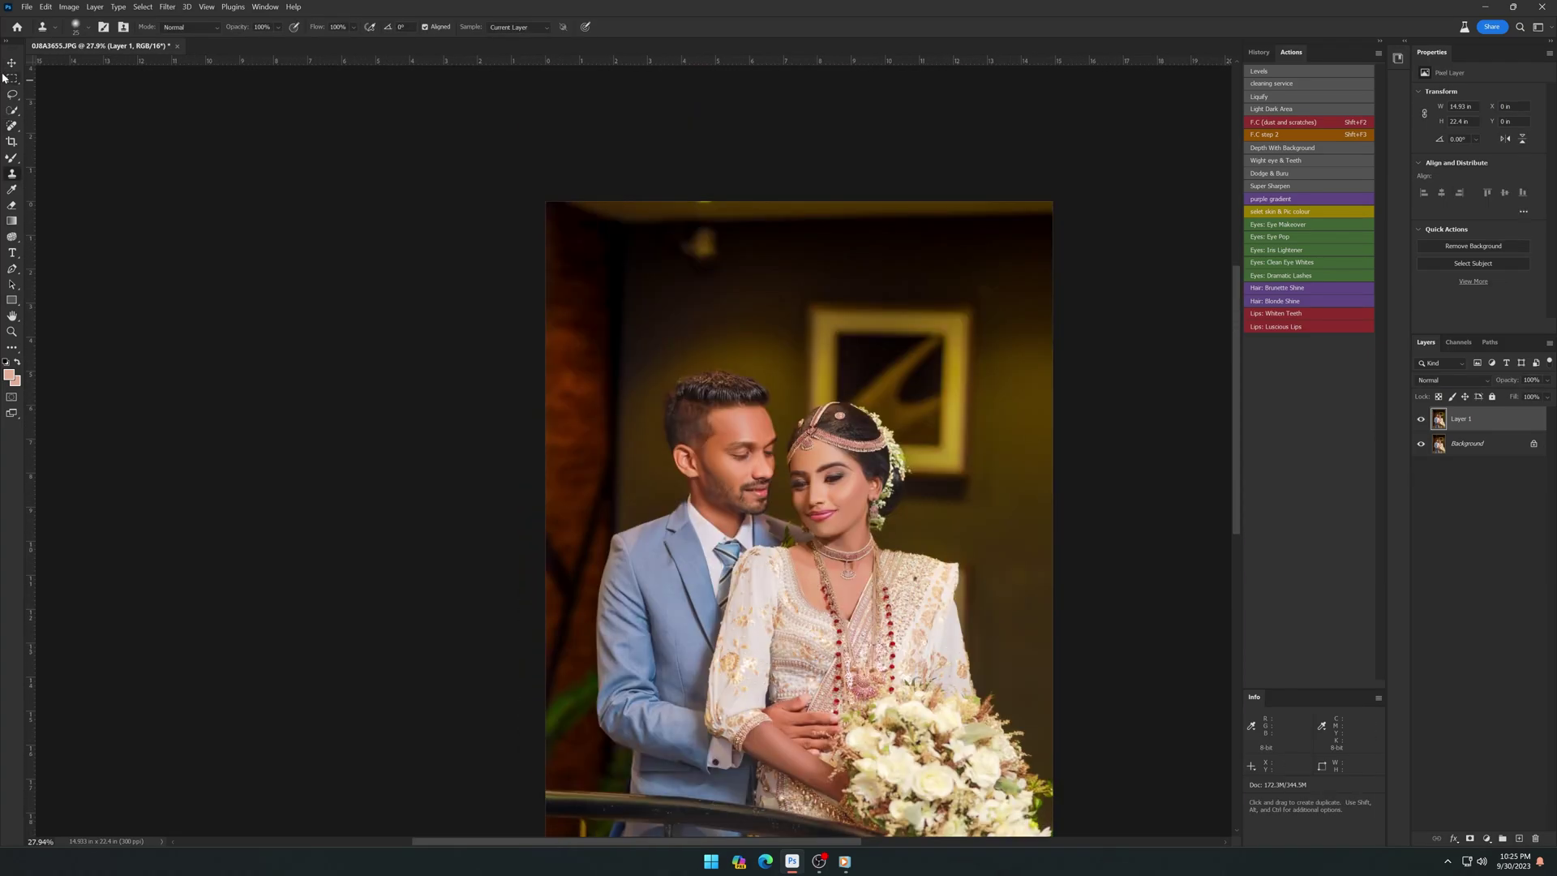
left_click(12, 94)
scroll(592, 254, "up", 3)
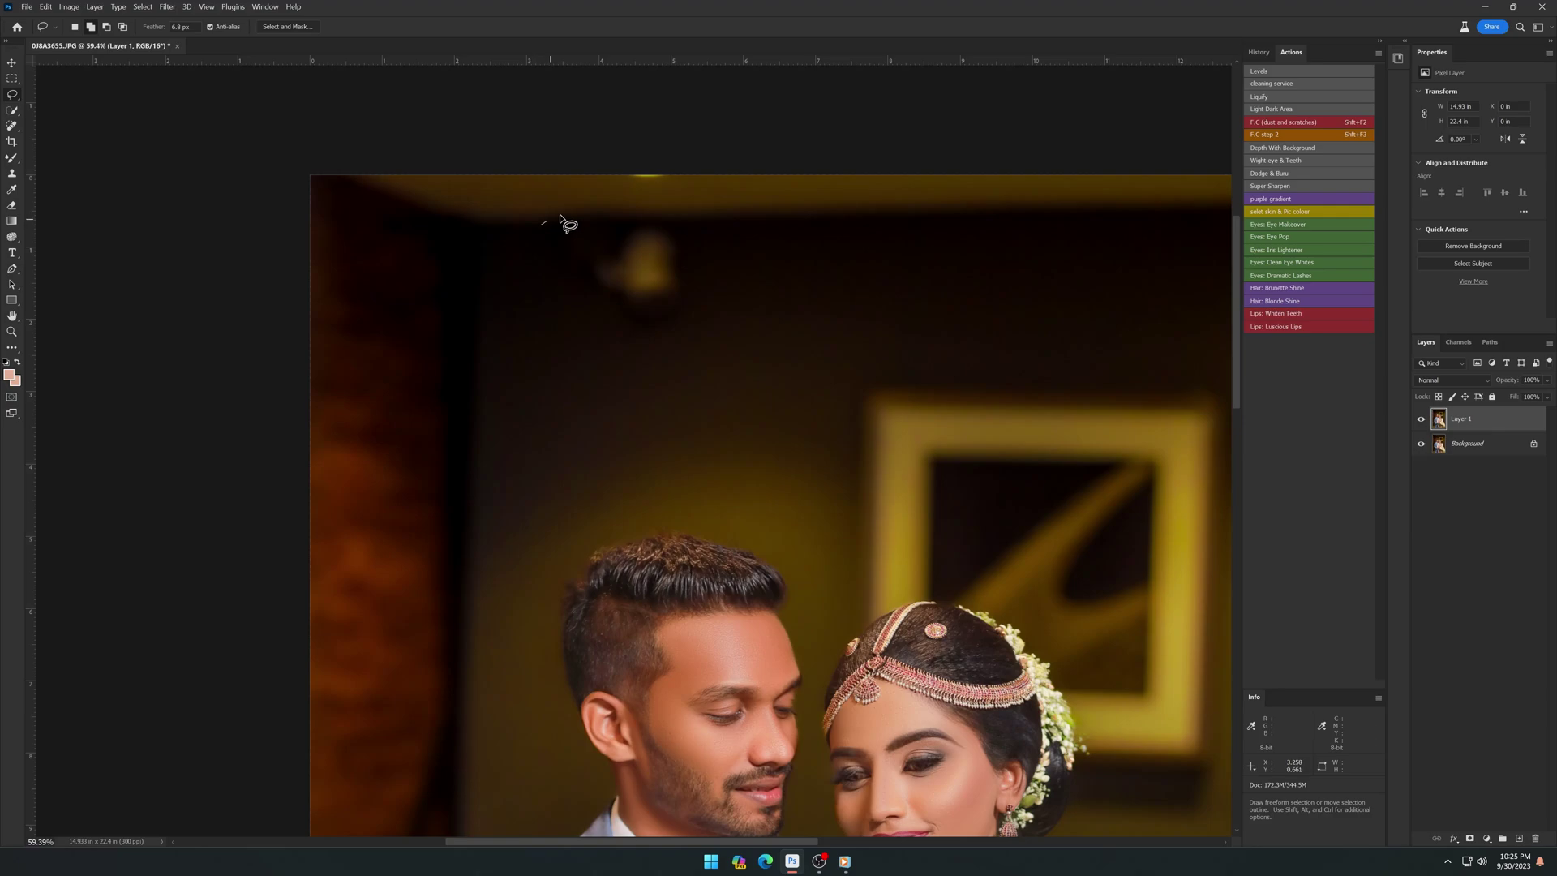
left_click_drag(559, 217, 528, 243)
key("shift+F5")
left_click(783, 288)
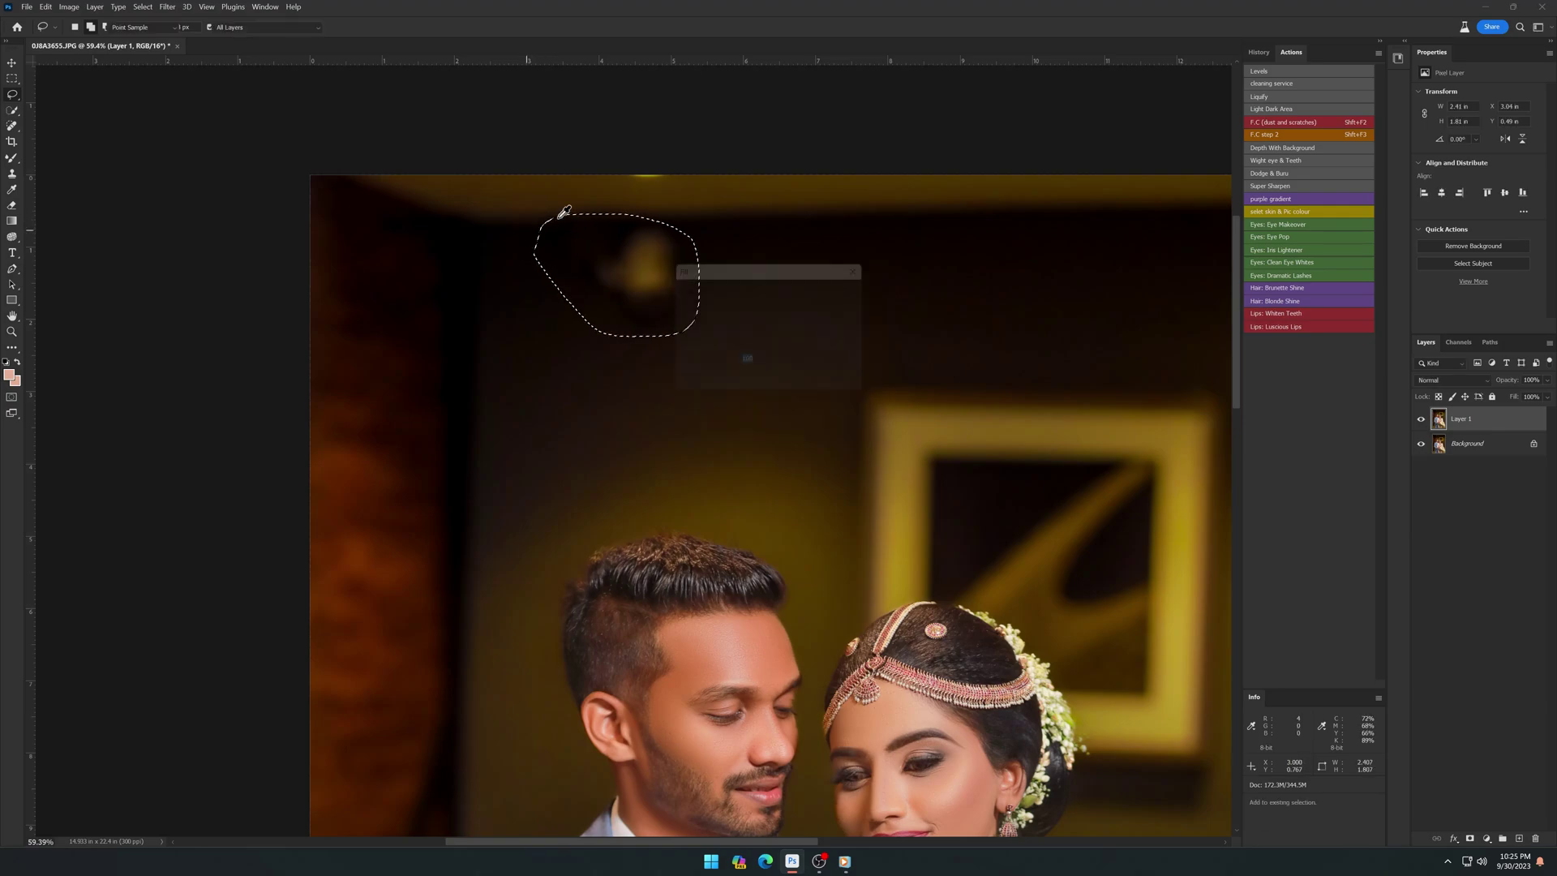
left_click(855, 290)
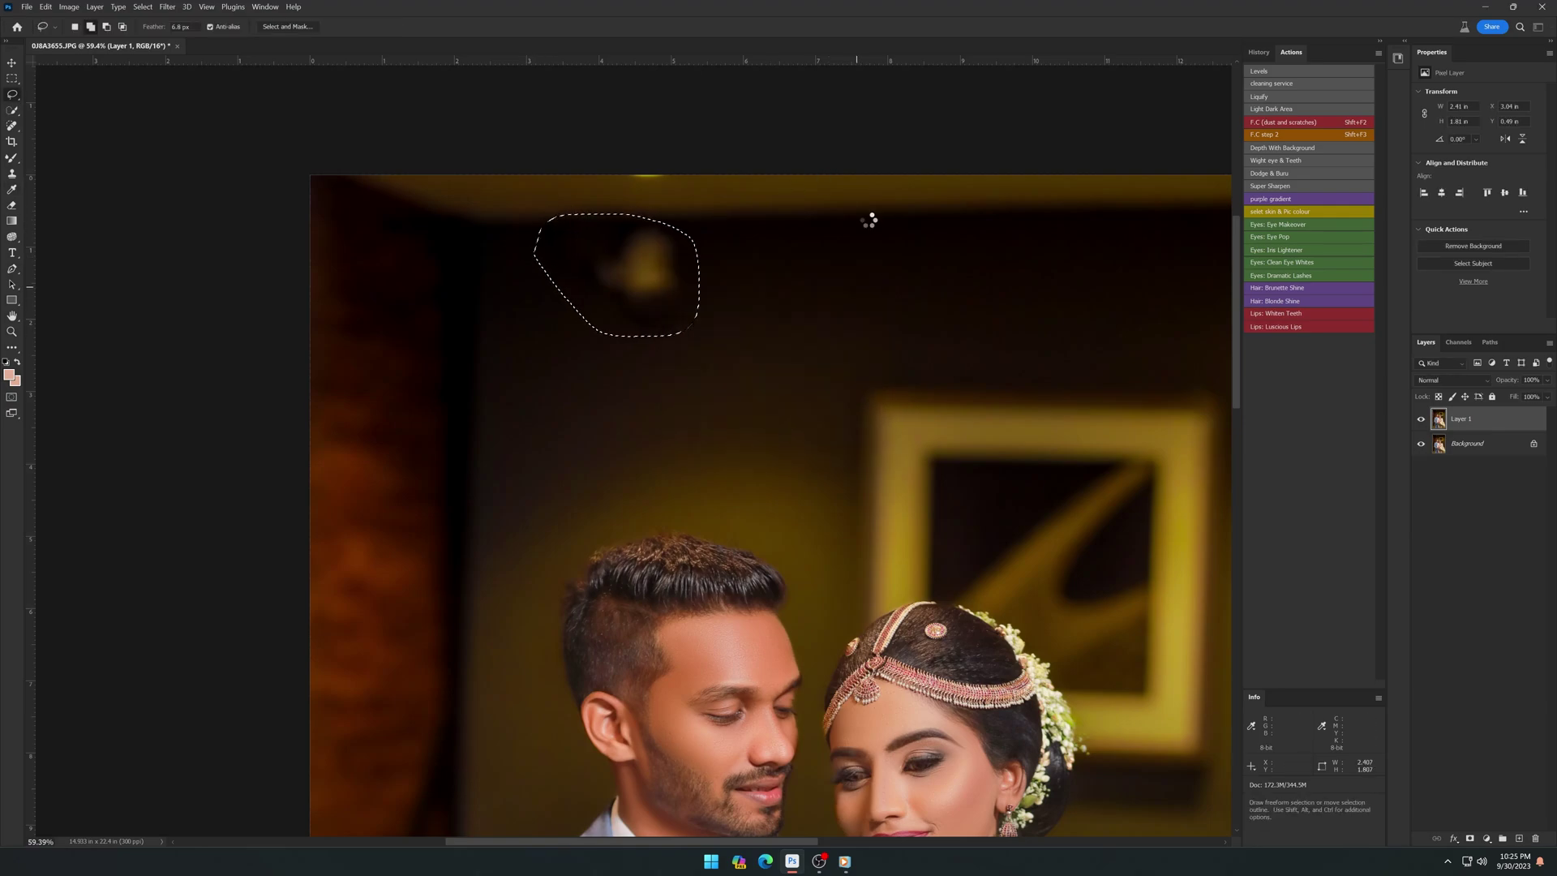
key("ctrl+d")
Step: Dismiss the Save As dialog unsaved, enlarge the brush to 250, and pan the upper background
scroll(546, 337, "down", 3)
key("ctrl+shift+s")
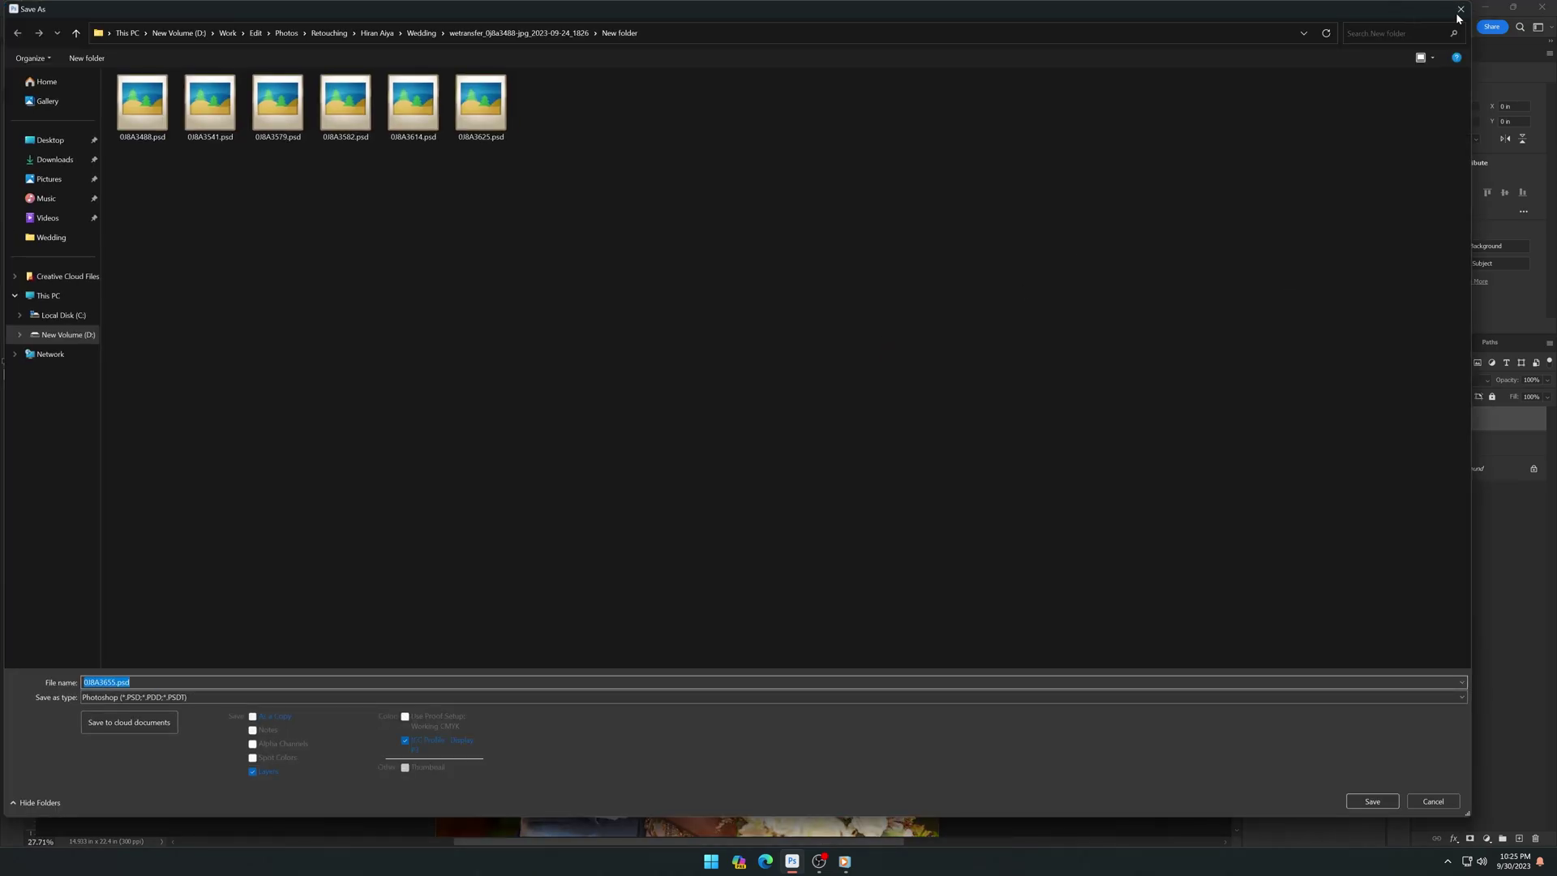
left_click(1459, 12)
scroll(893, 355, "up", 2)
scroll(893, 357, "up", 1)
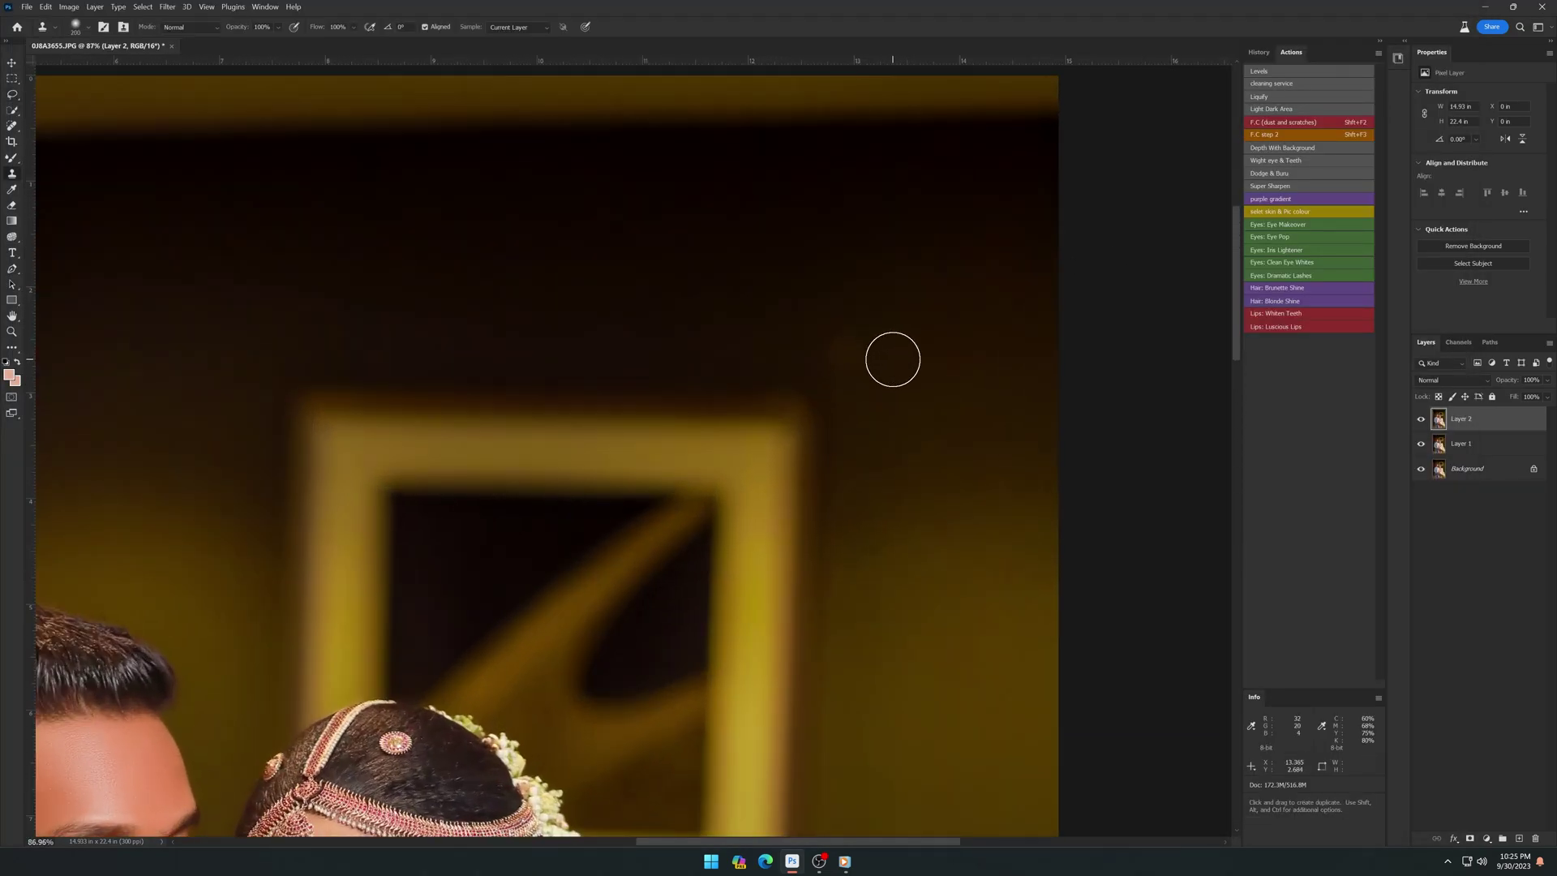
key("bracketright")
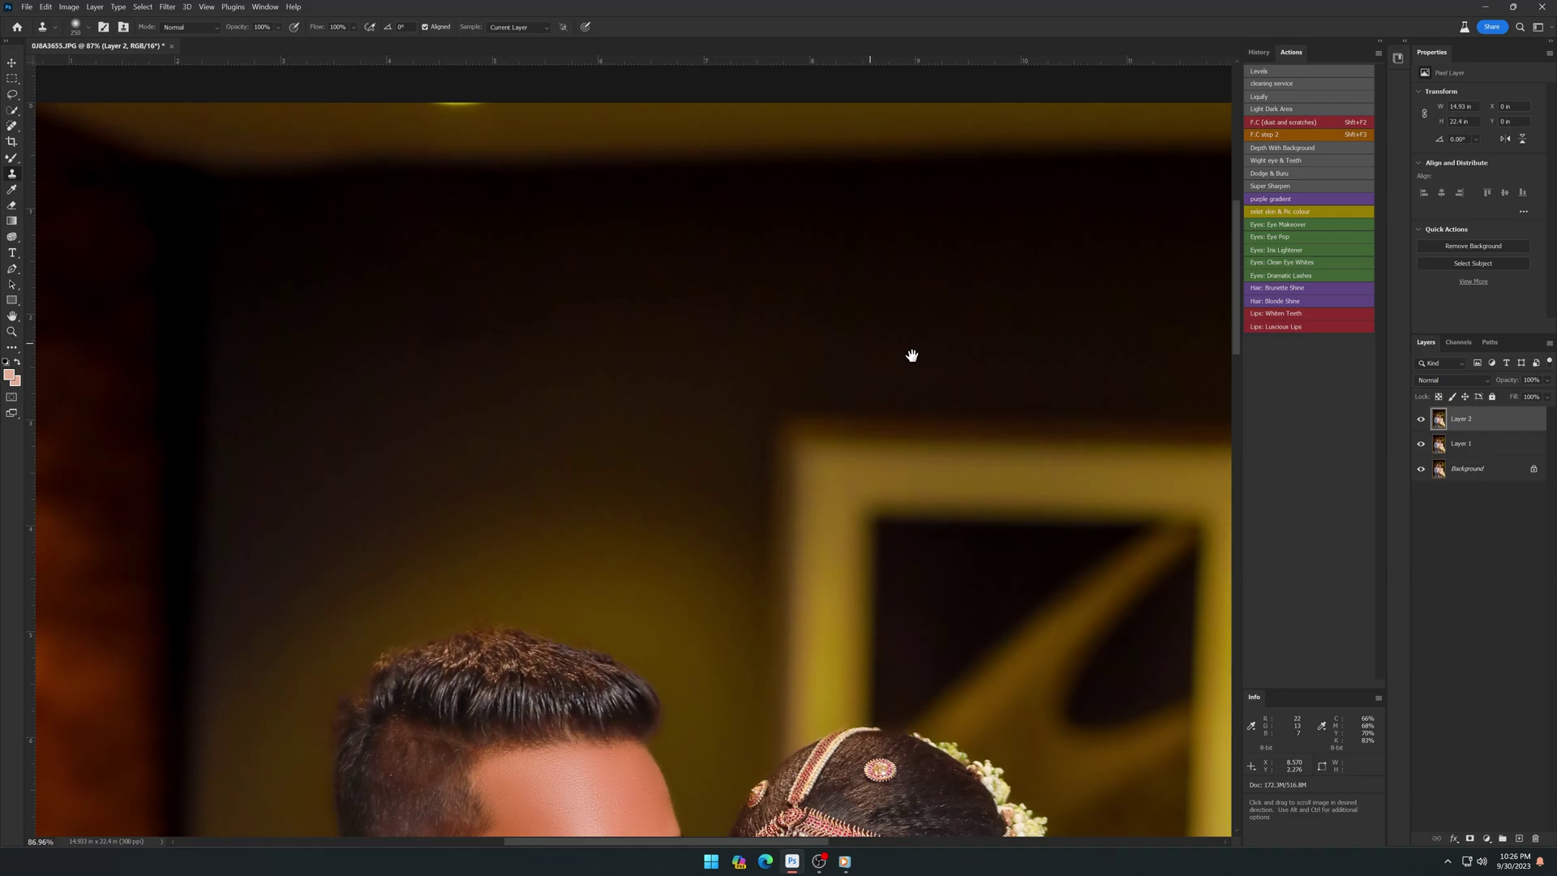
left_click_drag(907, 354, 932, 391)
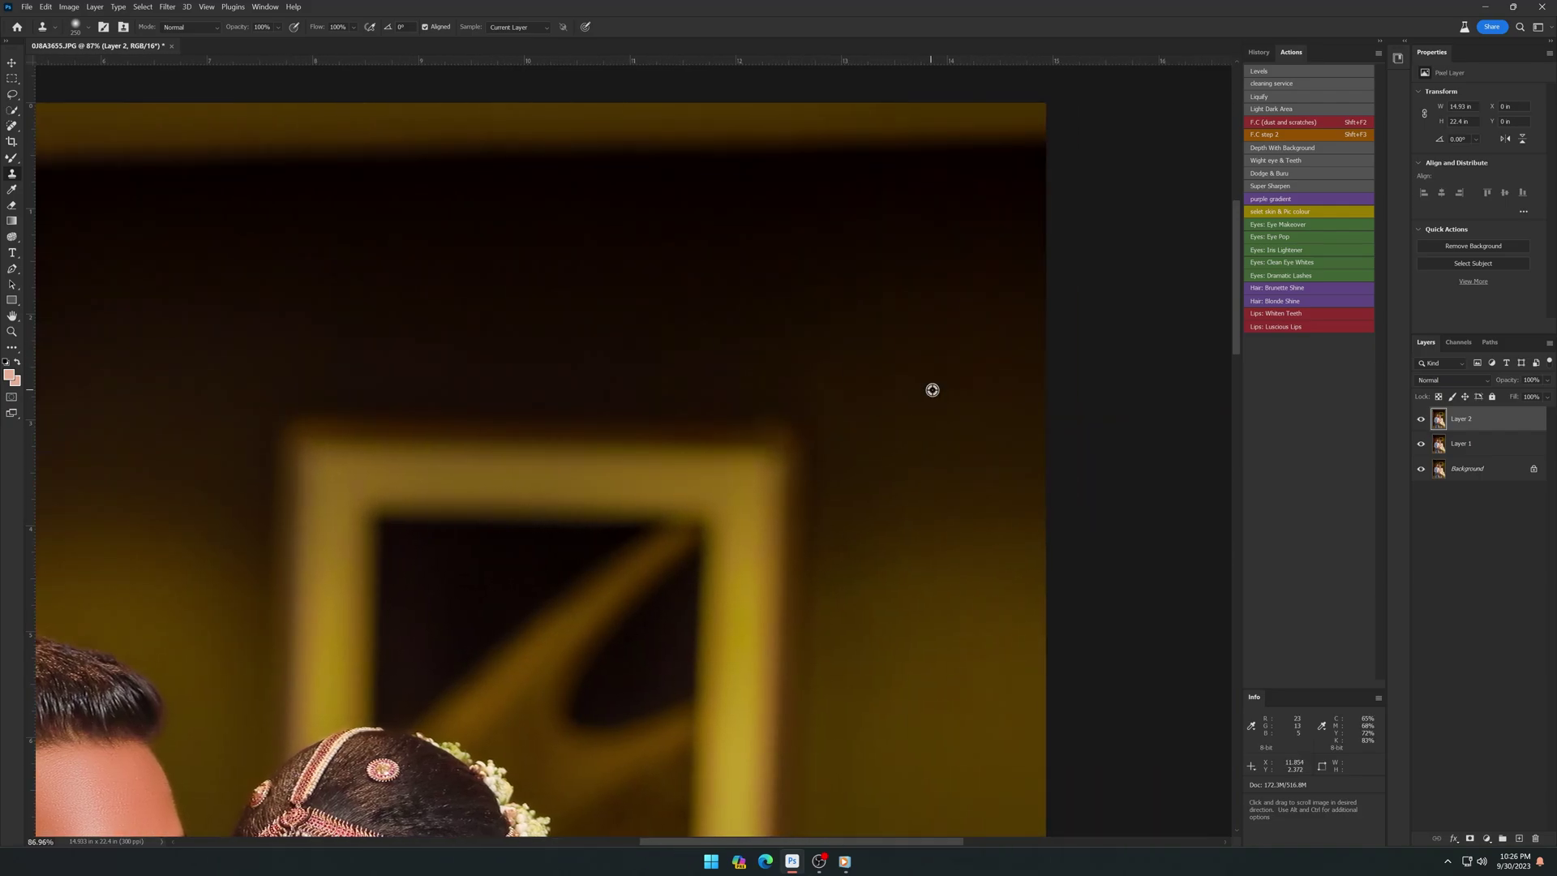
left_click_drag(776, 358, 1099, 389)
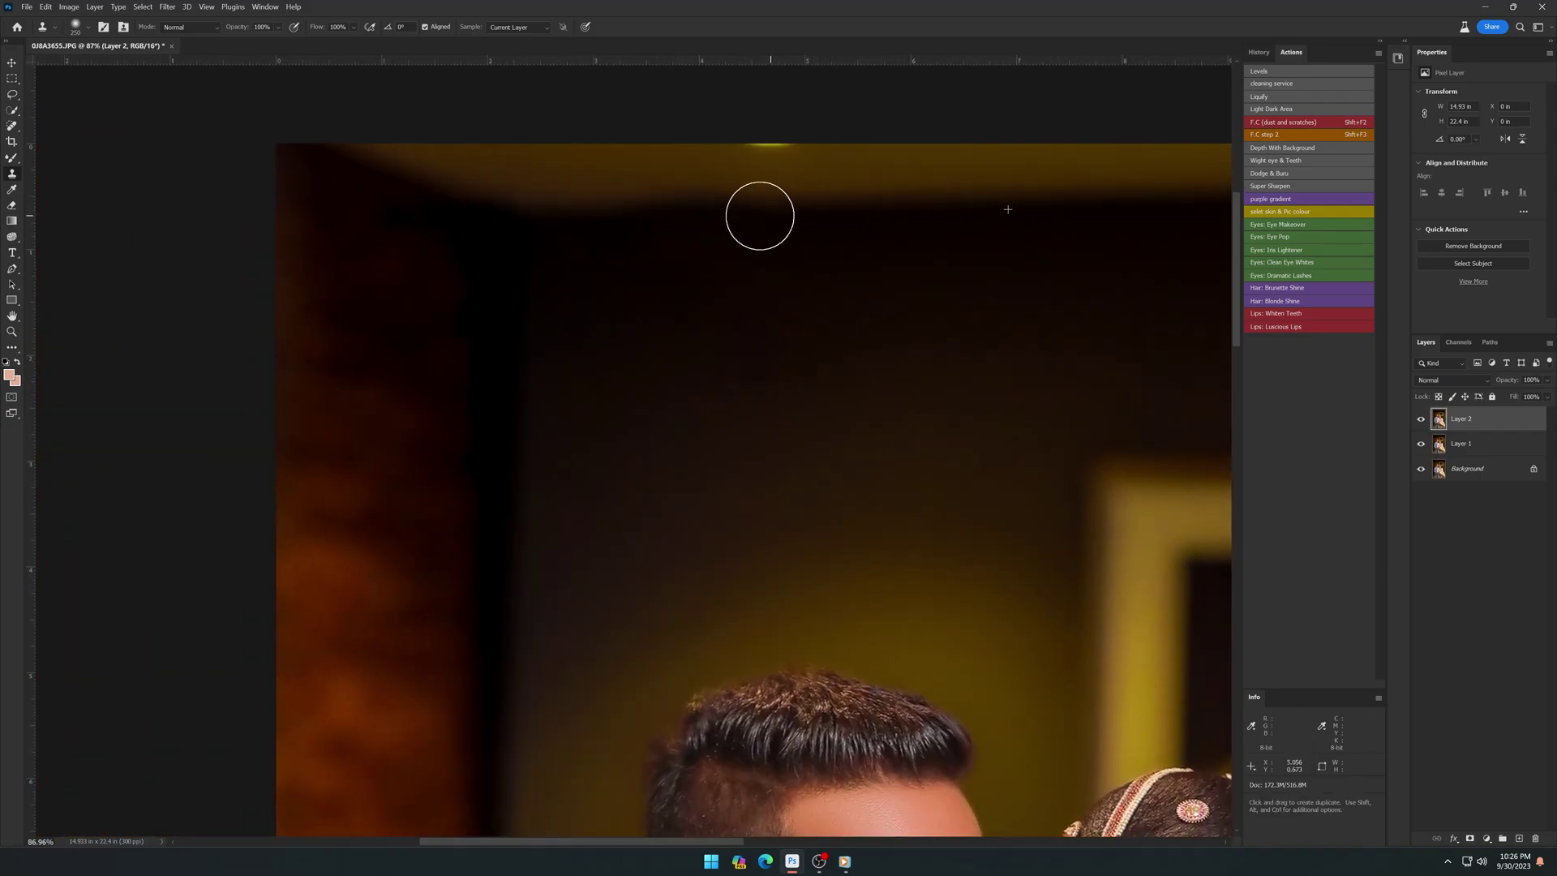
scroll(560, 356, "down", 5)
scroll(600, 348, "down", 3)
scroll(567, 487, "up", 2)
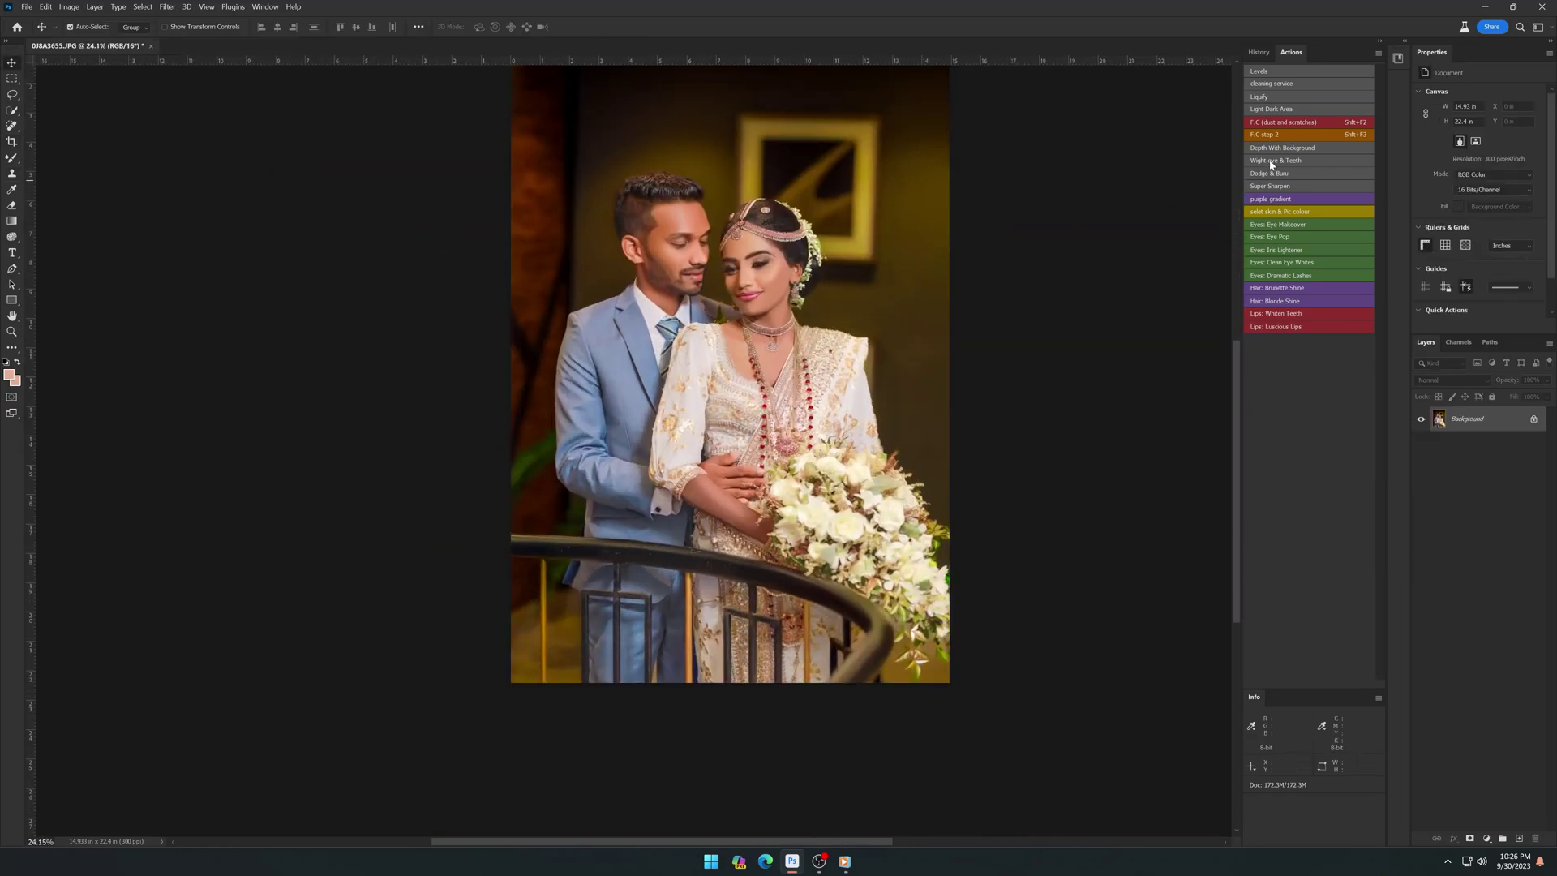
Step: Run the White Eye & Teeth action and paint its mask over both whites of the bride's eyes
left_click(1272, 164)
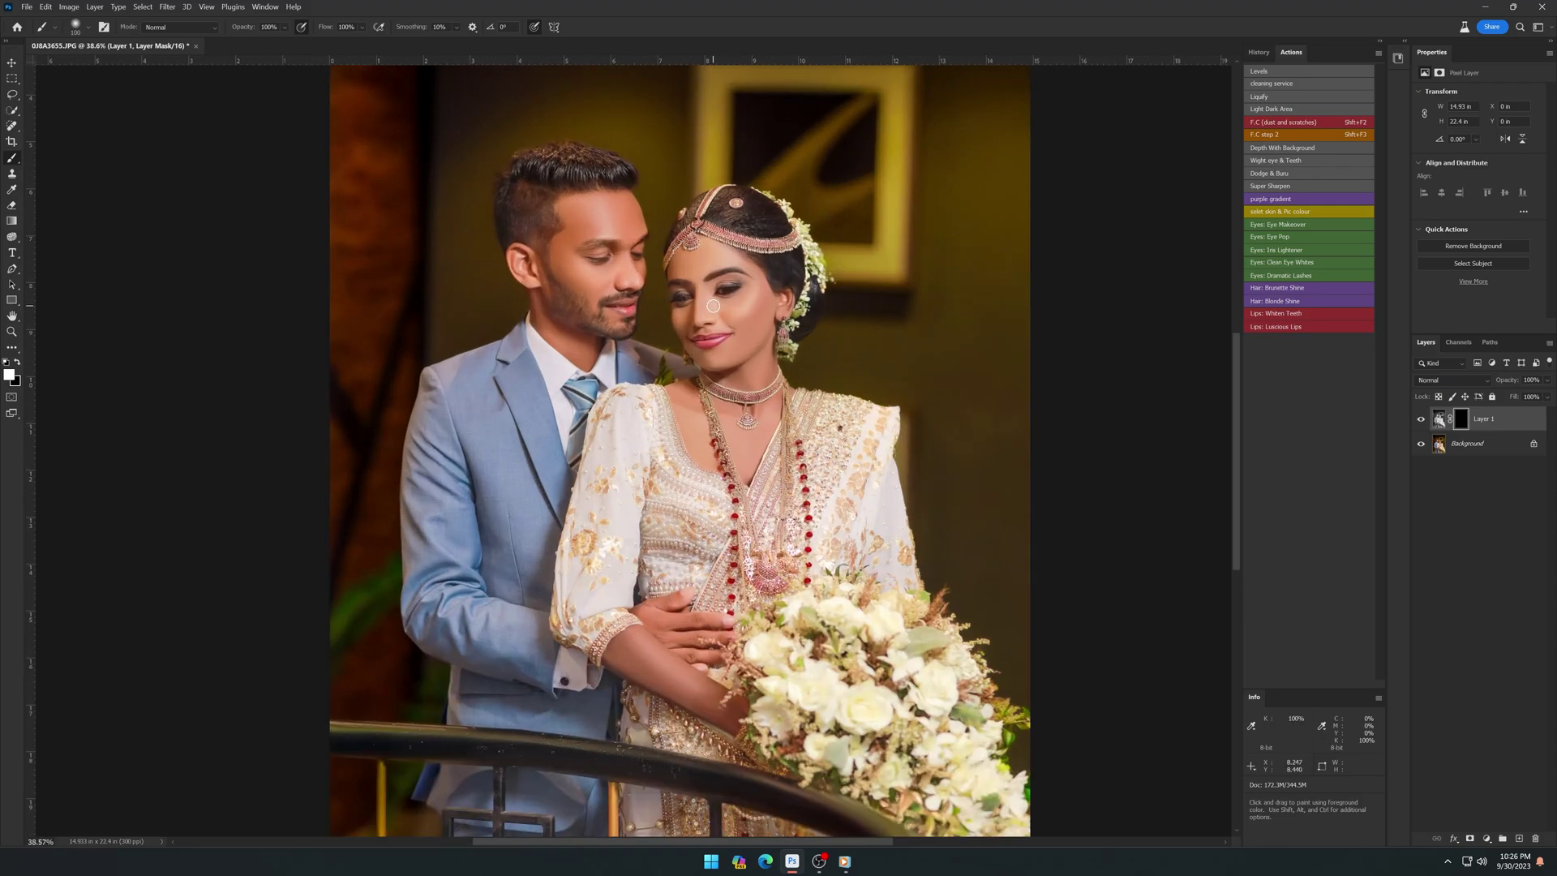
scroll(742, 254, "up", 5)
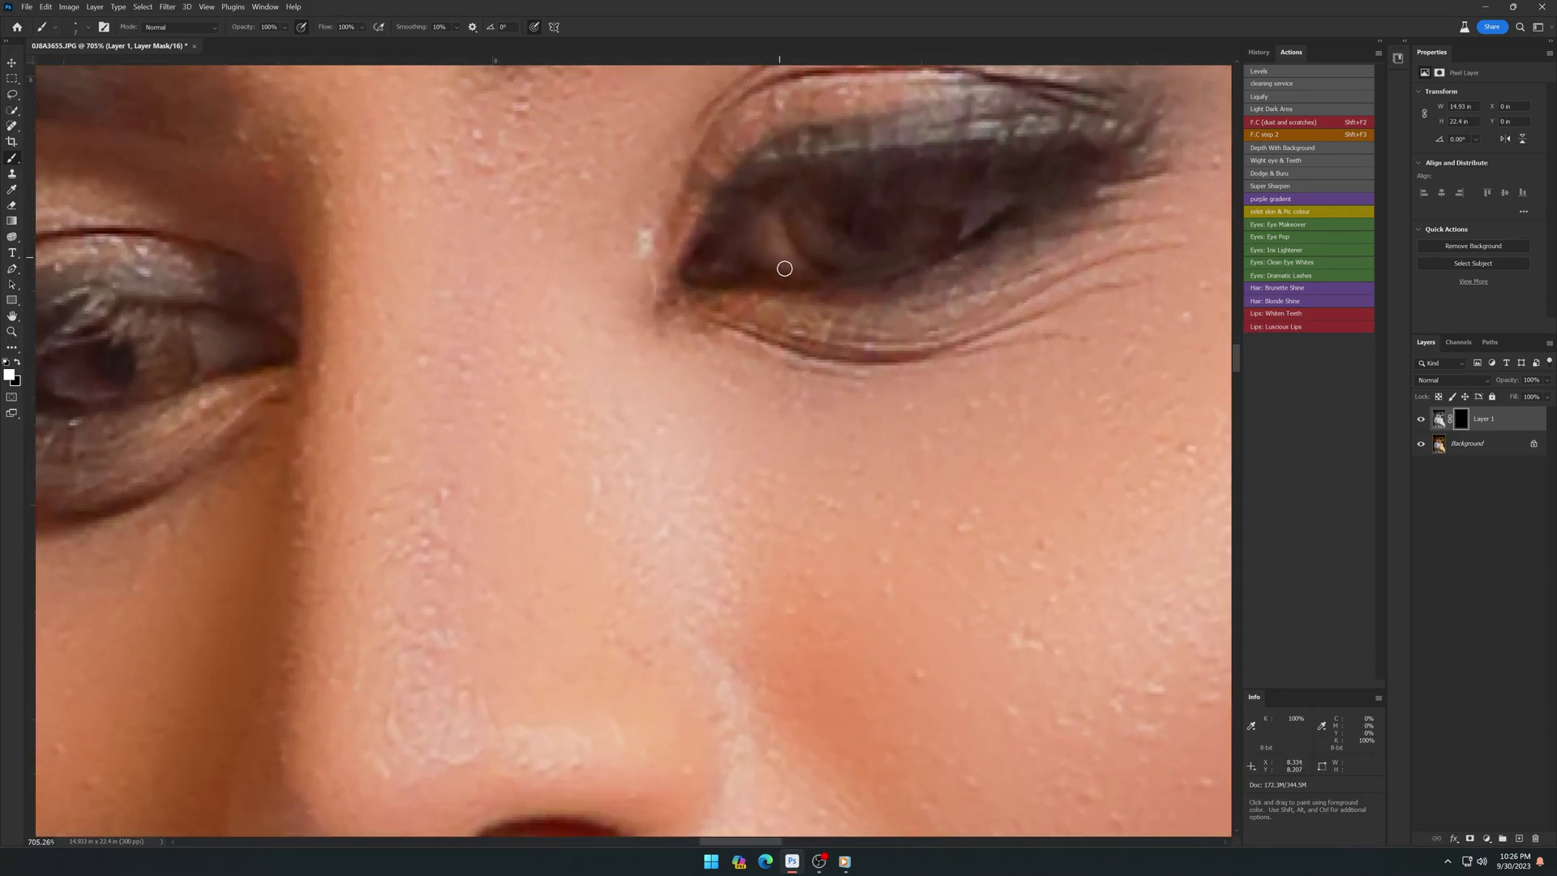
mouse_move(773, 232)
left_mouse_down()
mouse_move(736, 236)
mouse_move(773, 244)
mouse_move(771, 276)
left_mouse_up()
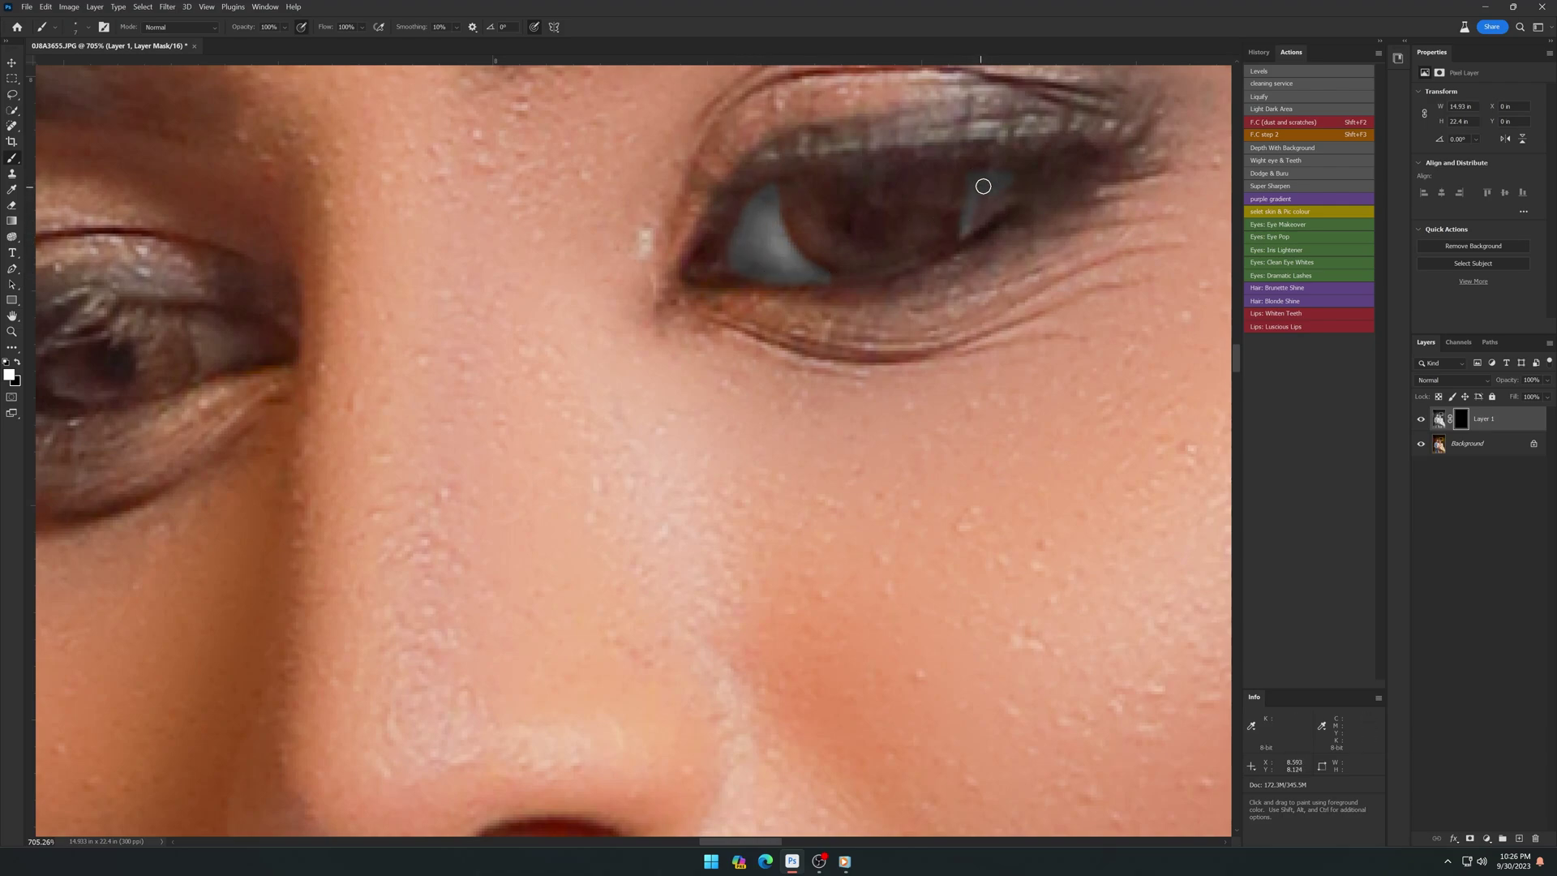
scroll(1012, 193, "down", 5)
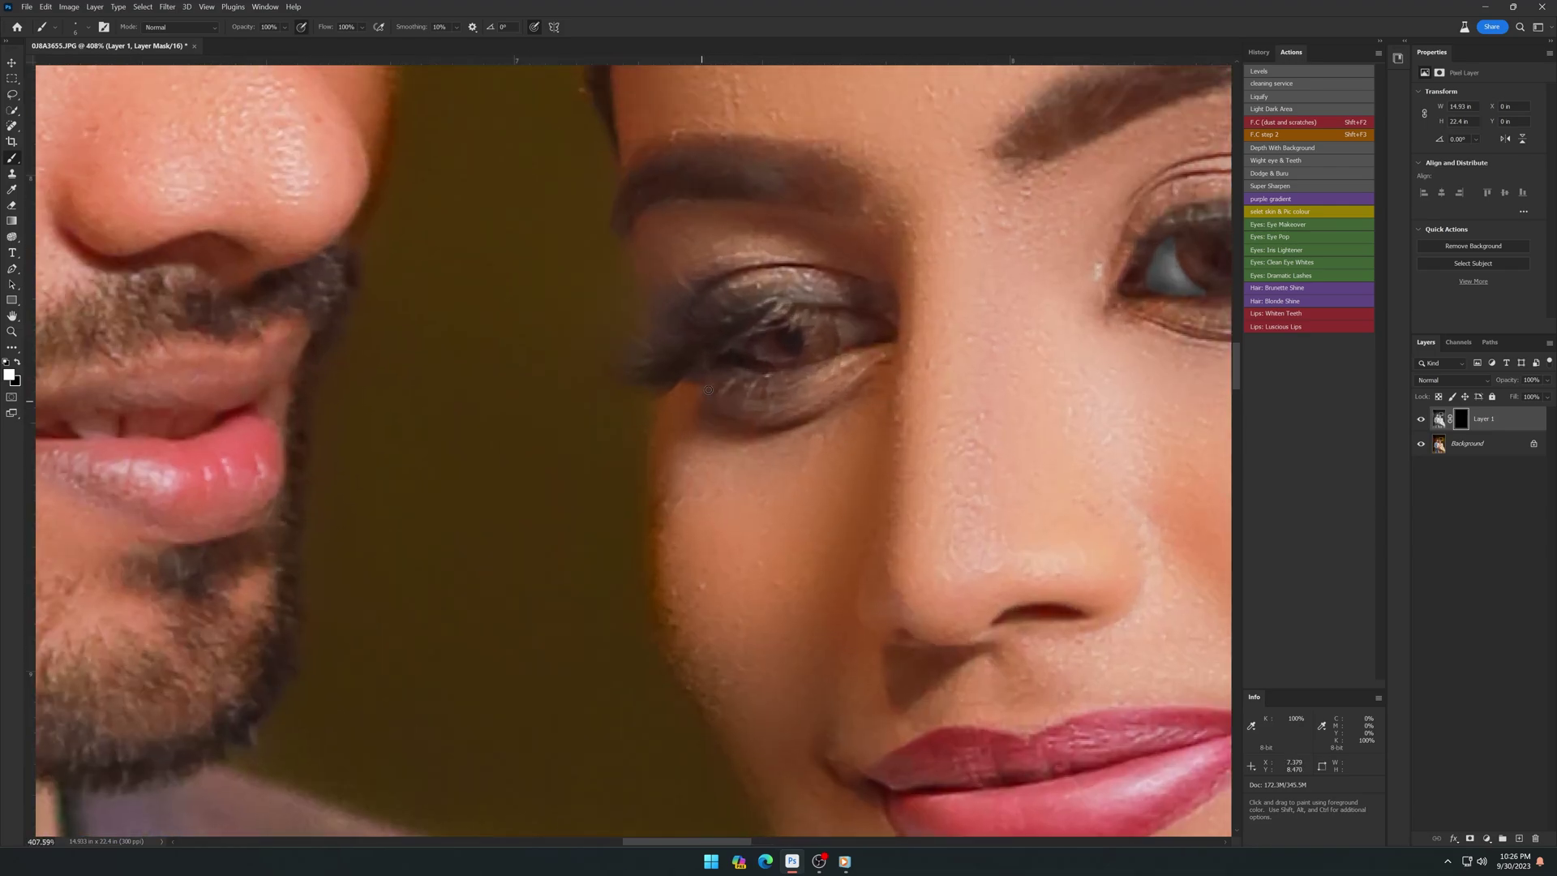
scroll(811, 284, "up", 5)
left_click_drag(916, 280, 986, 298)
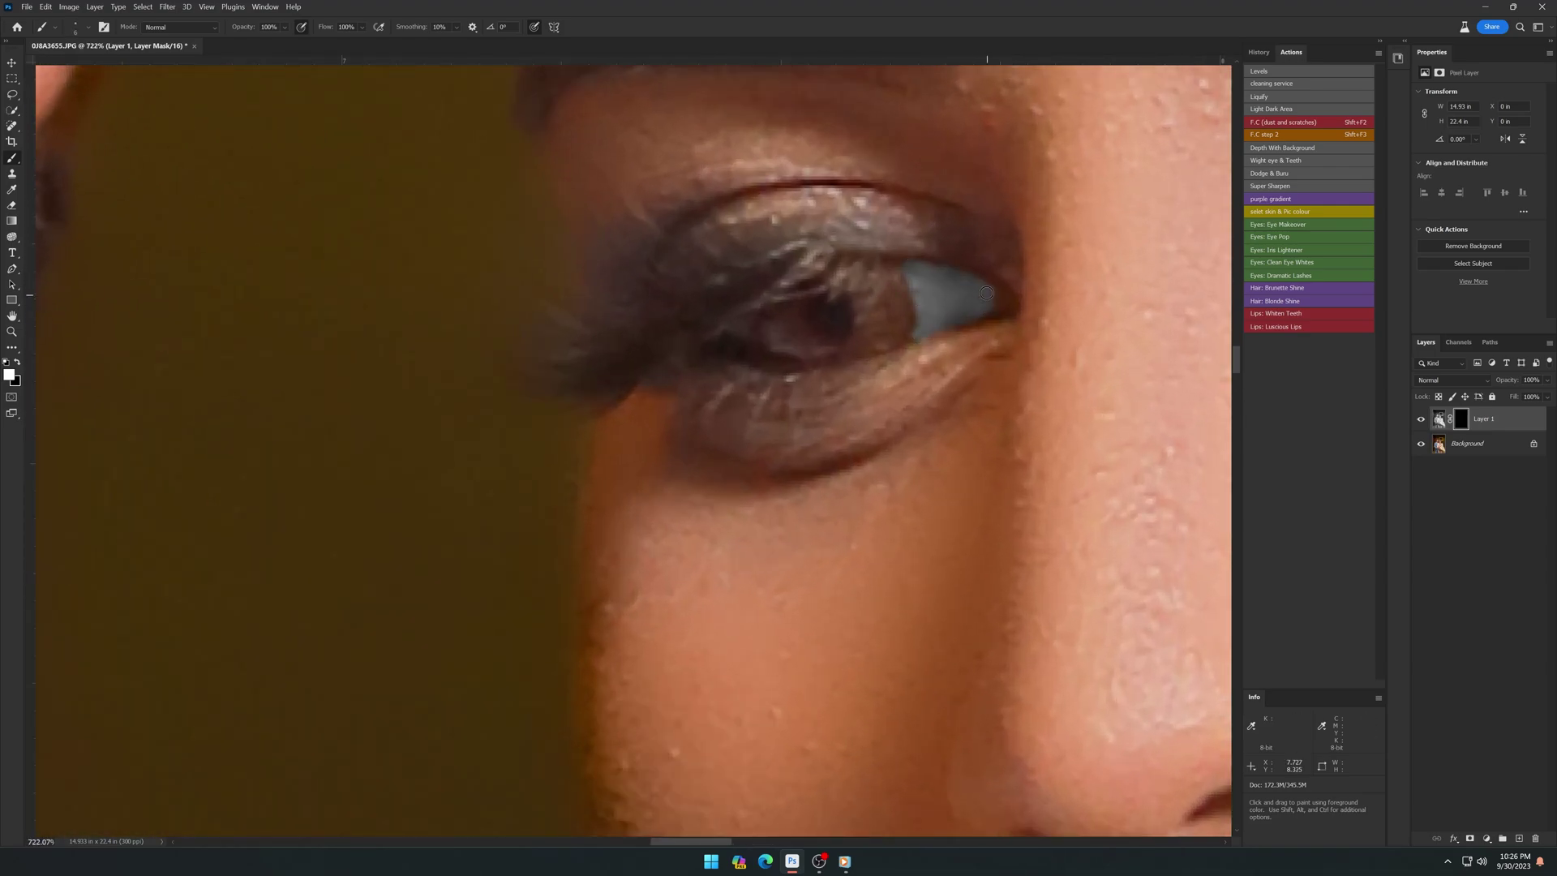
Step: Whiten the groom's teeth on the mask, then merge all layers into the Background
scroll(754, 339, "down", 5)
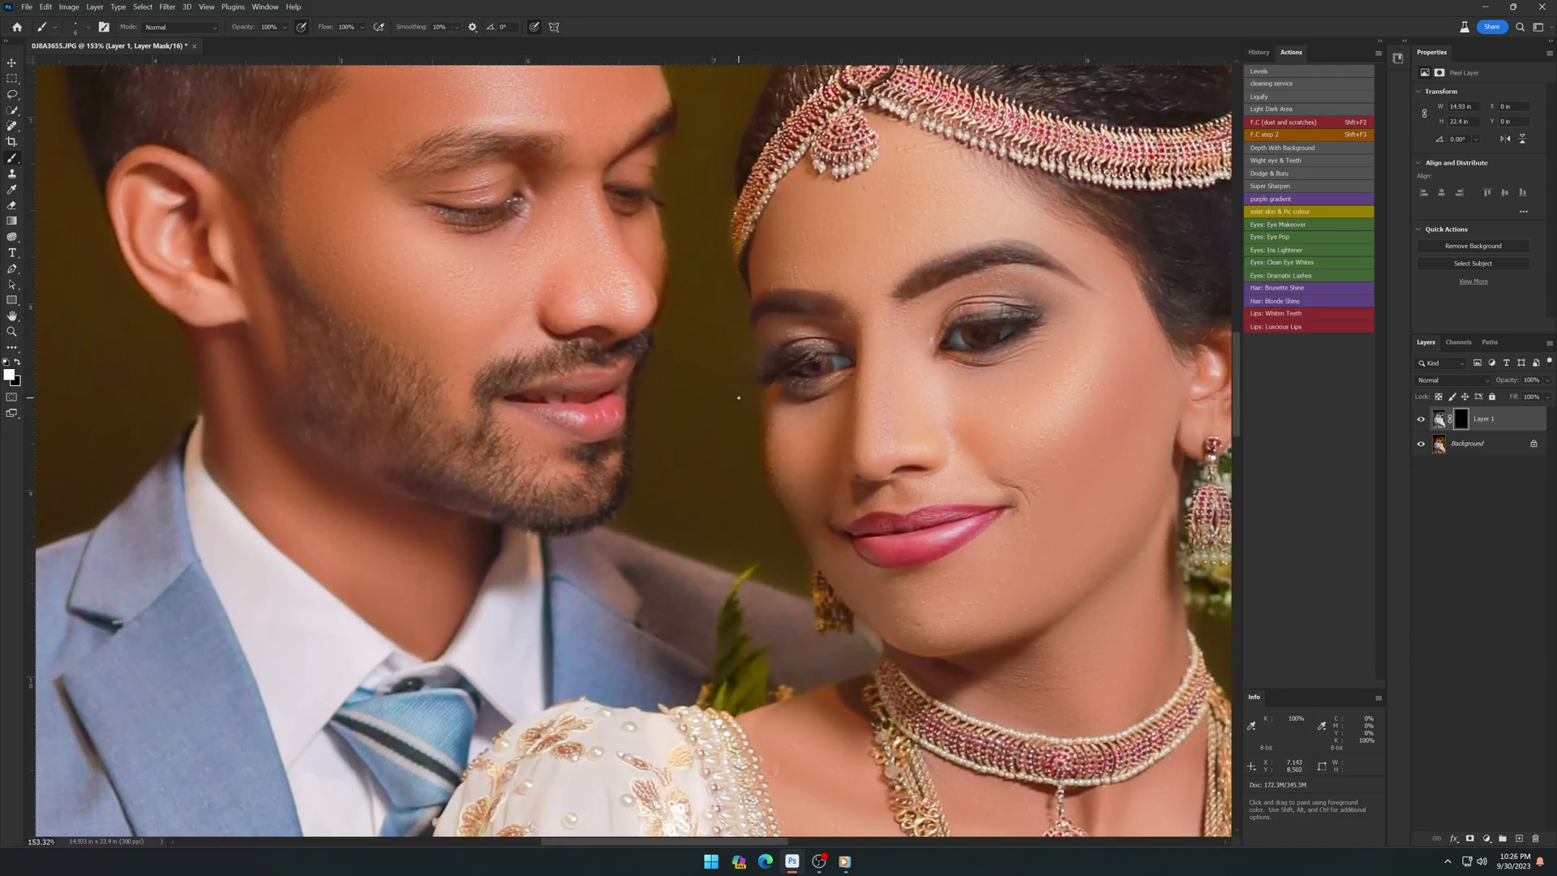
scroll(641, 413, "up", 1)
scroll(589, 392, "up", 5)
left_click_drag(600, 387, 774, 394)
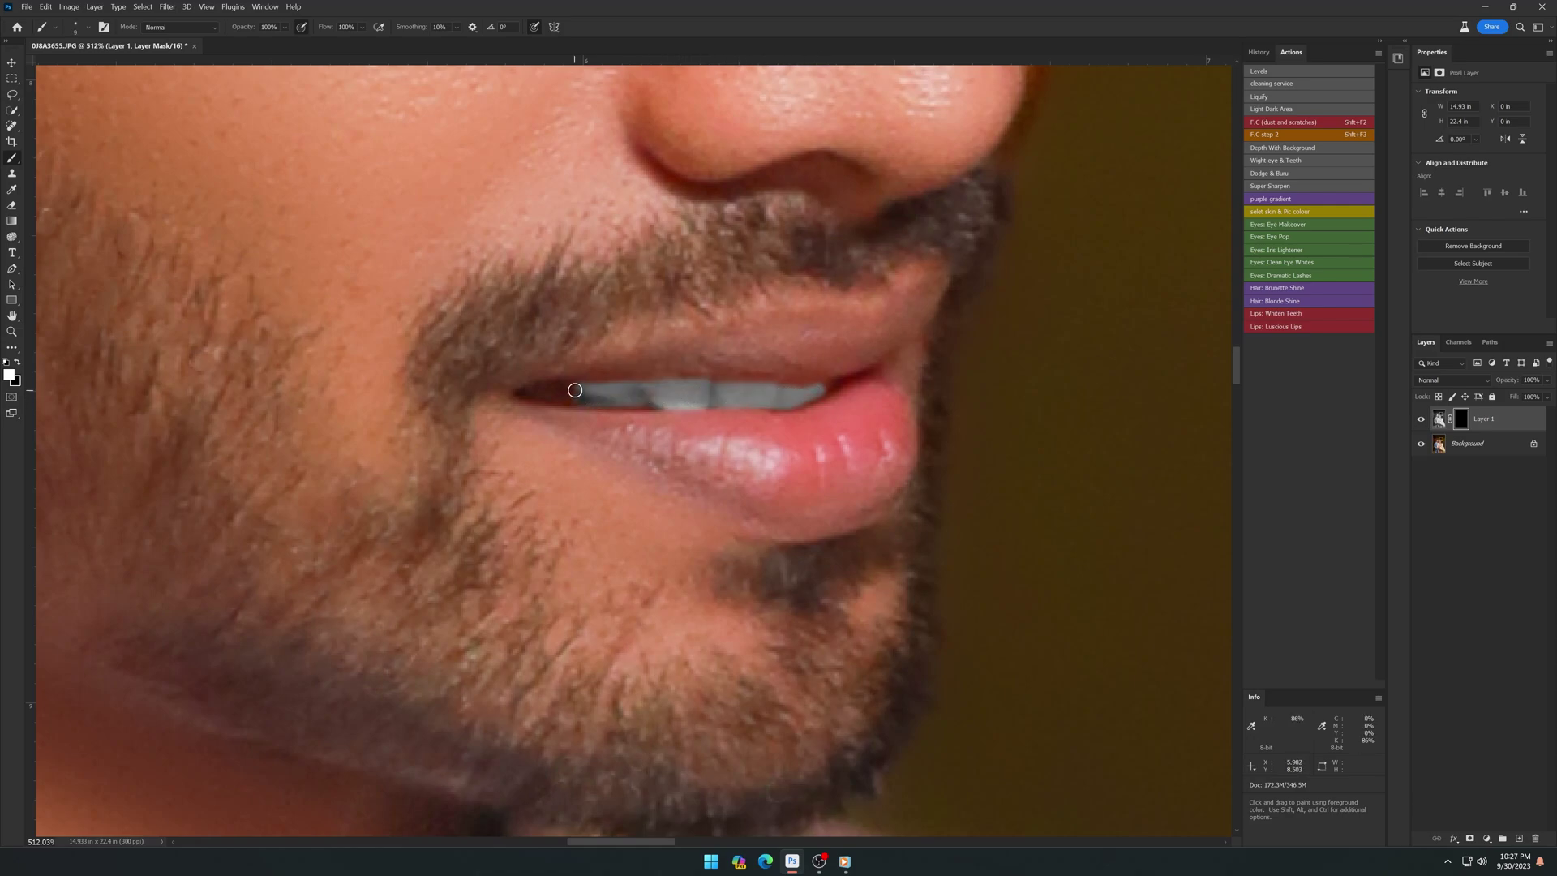
scroll(532, 395, "down", 5)
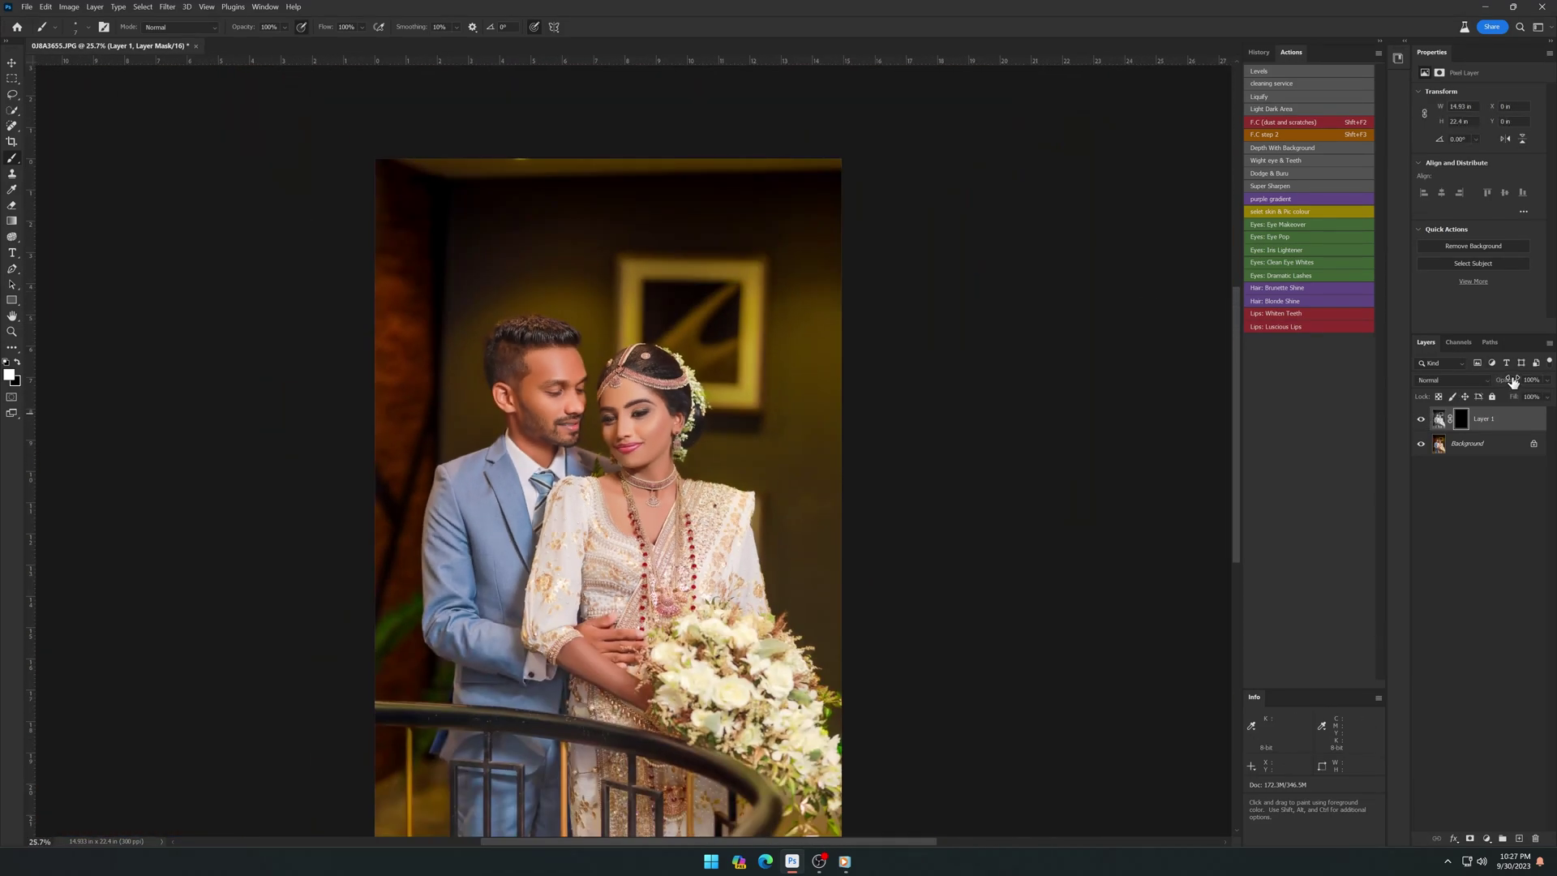
left_click(1358, 155)
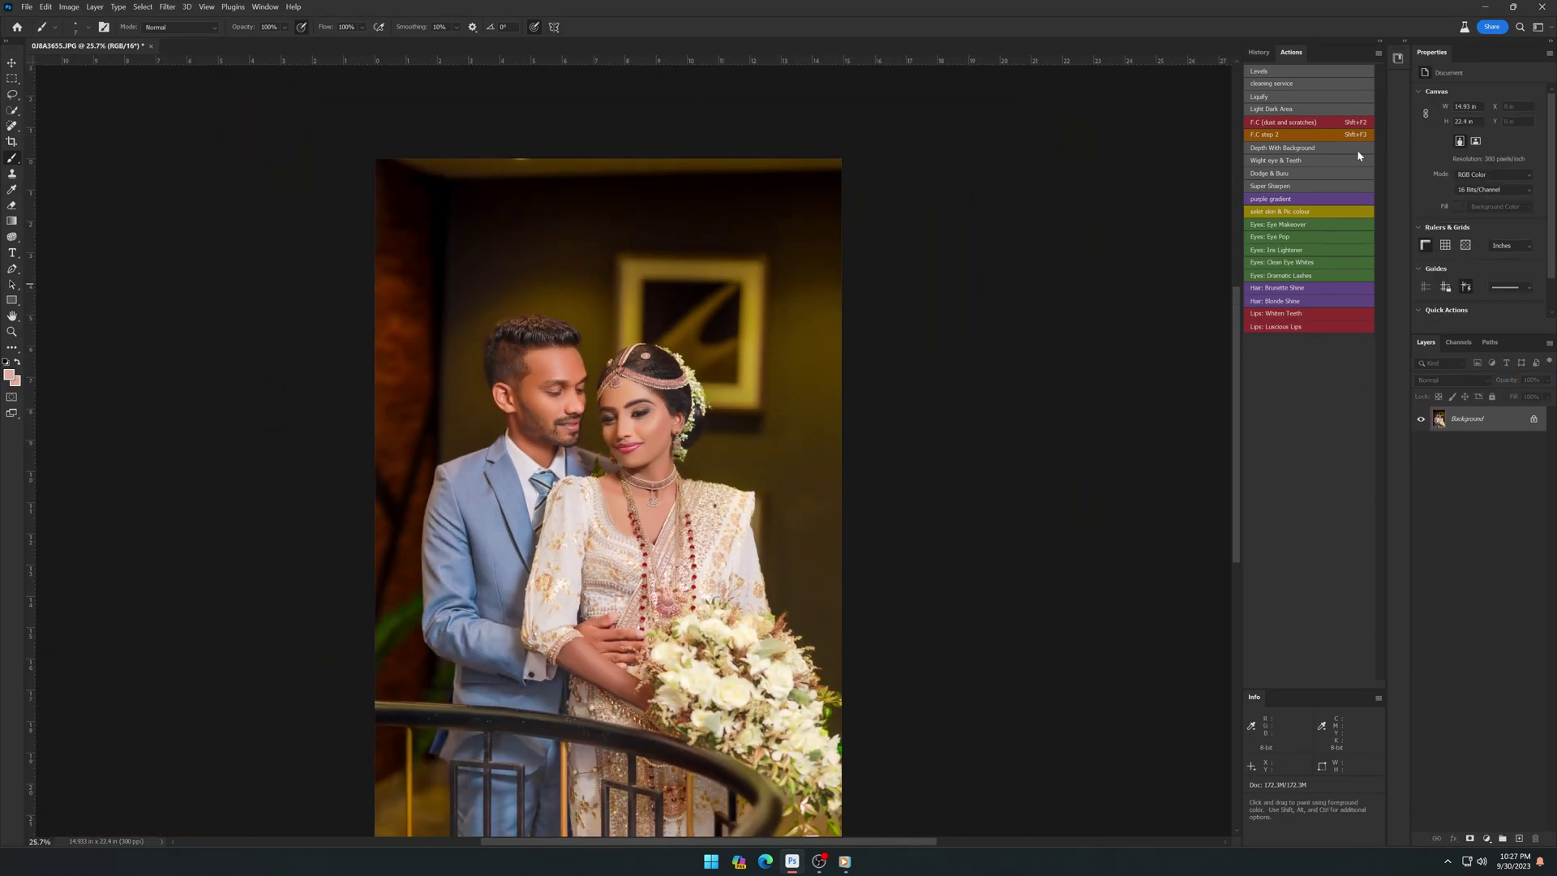
Step: Run the Dodge & Burn action and darken the bride's hair on the Yin (Darken) mask
left_click(1269, 174)
key("Return")
left_click(1464, 420)
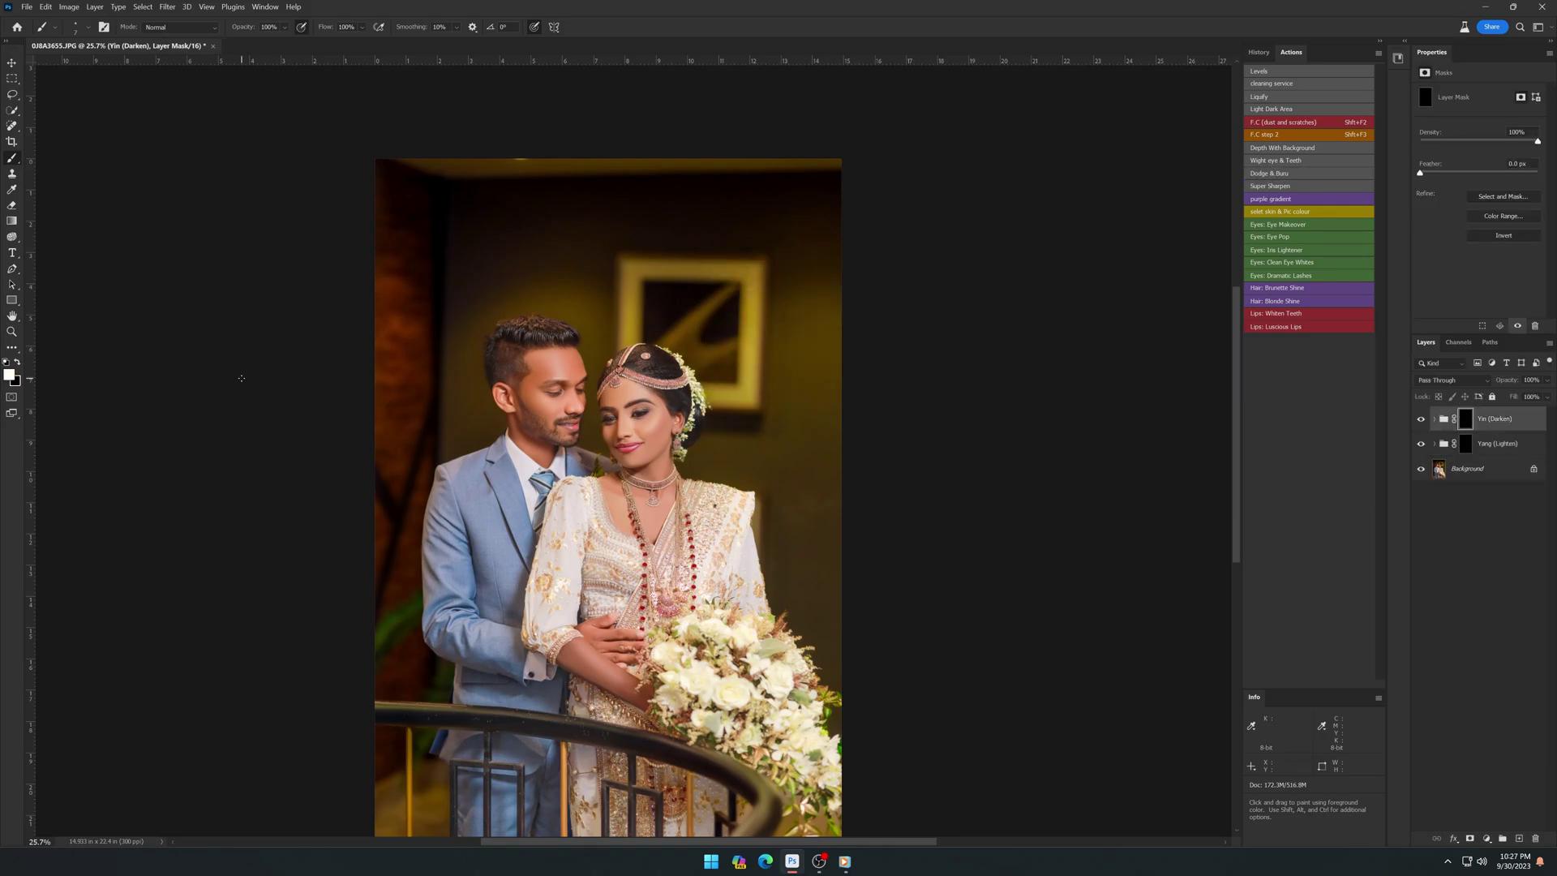
scroll(597, 329, "up", 3)
scroll(597, 329, "up", 2)
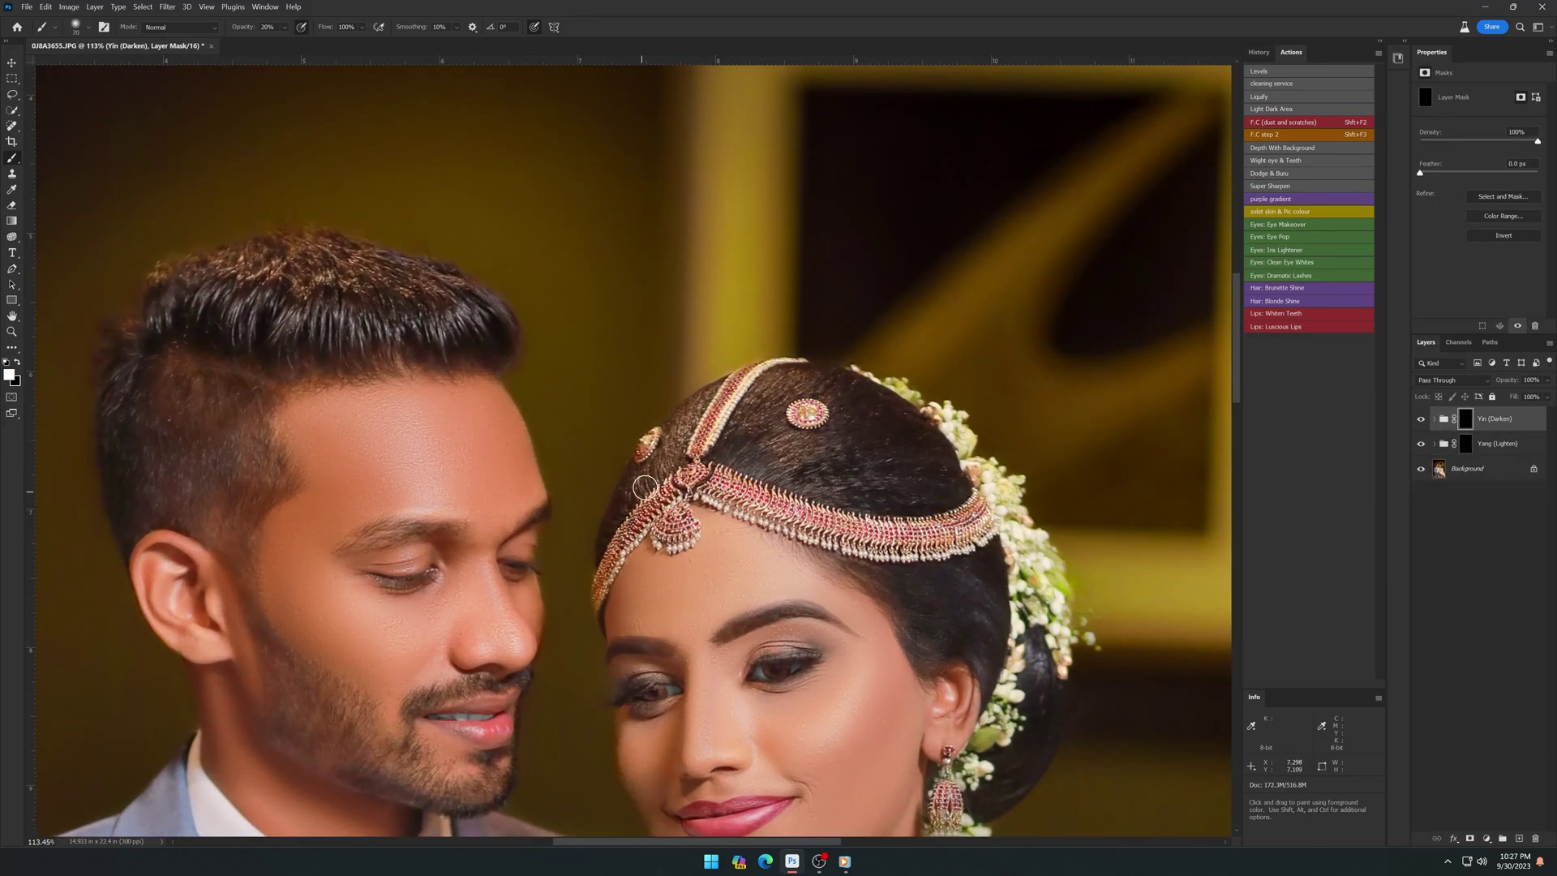
key("bracketright")
key("bracketright")
key("bracketright")
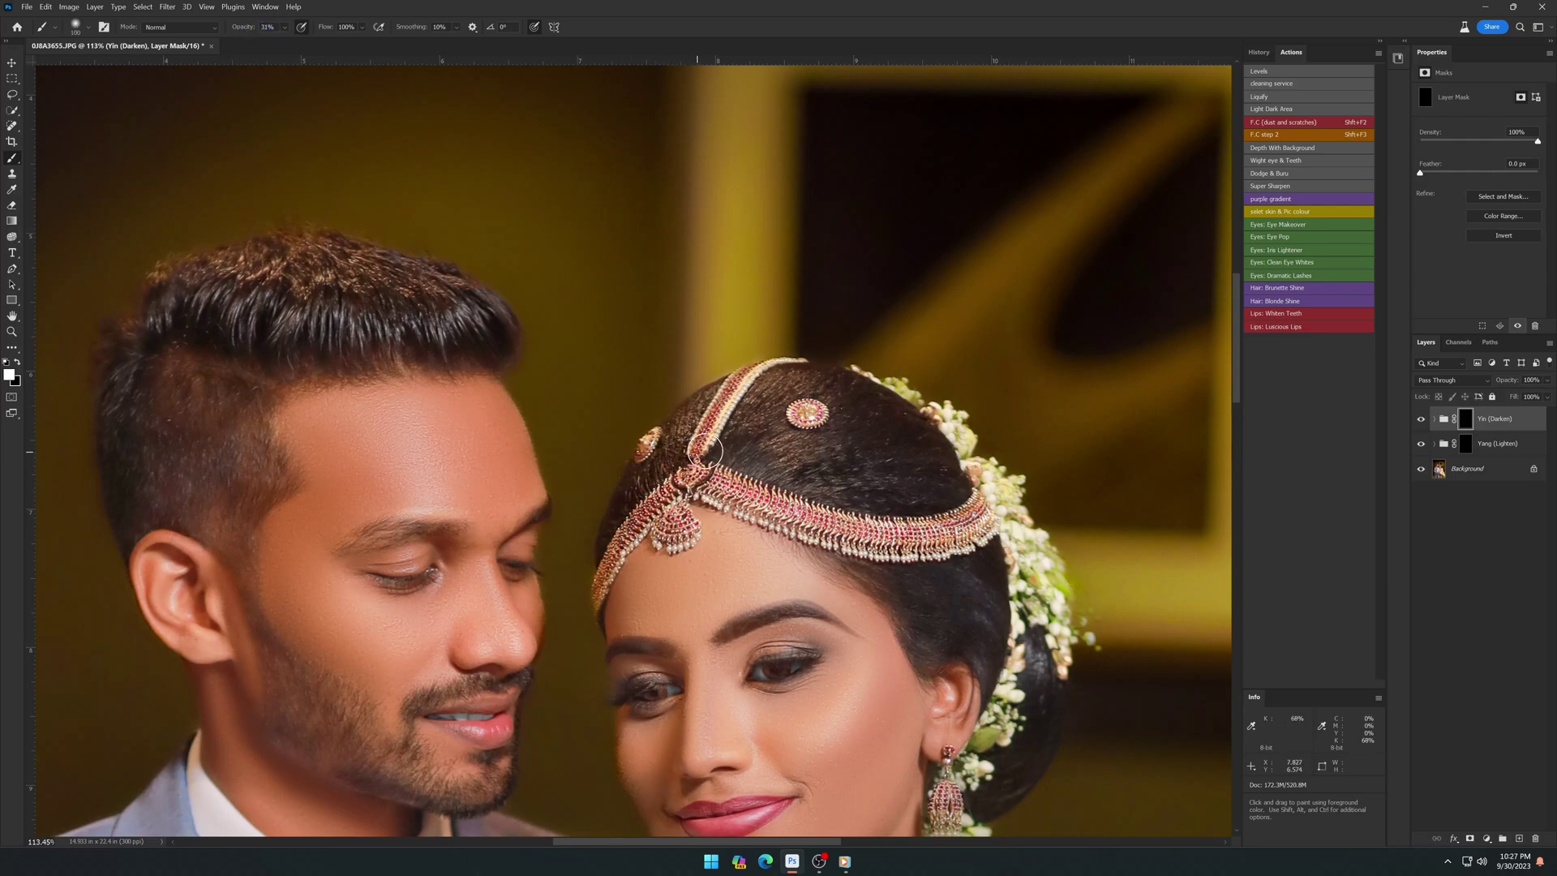
key("bracketright")
mouse_move(955, 503)
left_mouse_down()
mouse_move(844, 455)
mouse_move(811, 413)
mouse_move(957, 486)
mouse_move(752, 467)
mouse_move(945, 584)
mouse_move(1023, 705)
mouse_move(940, 462)
left_mouse_up()
key("bracketright")
key("bracketleft")
mouse_move(921, 538)
left_mouse_down()
mouse_move(958, 423)
mouse_move(1008, 486)
mouse_move(914, 528)
mouse_move(922, 498)
mouse_move(874, 398)
left_mouse_up()
Step: Darken the bride's eyelids, lashes and eyebrow with a size-25 brush
scroll(689, 365, "up", 3)
scroll(685, 377, "up", 3)
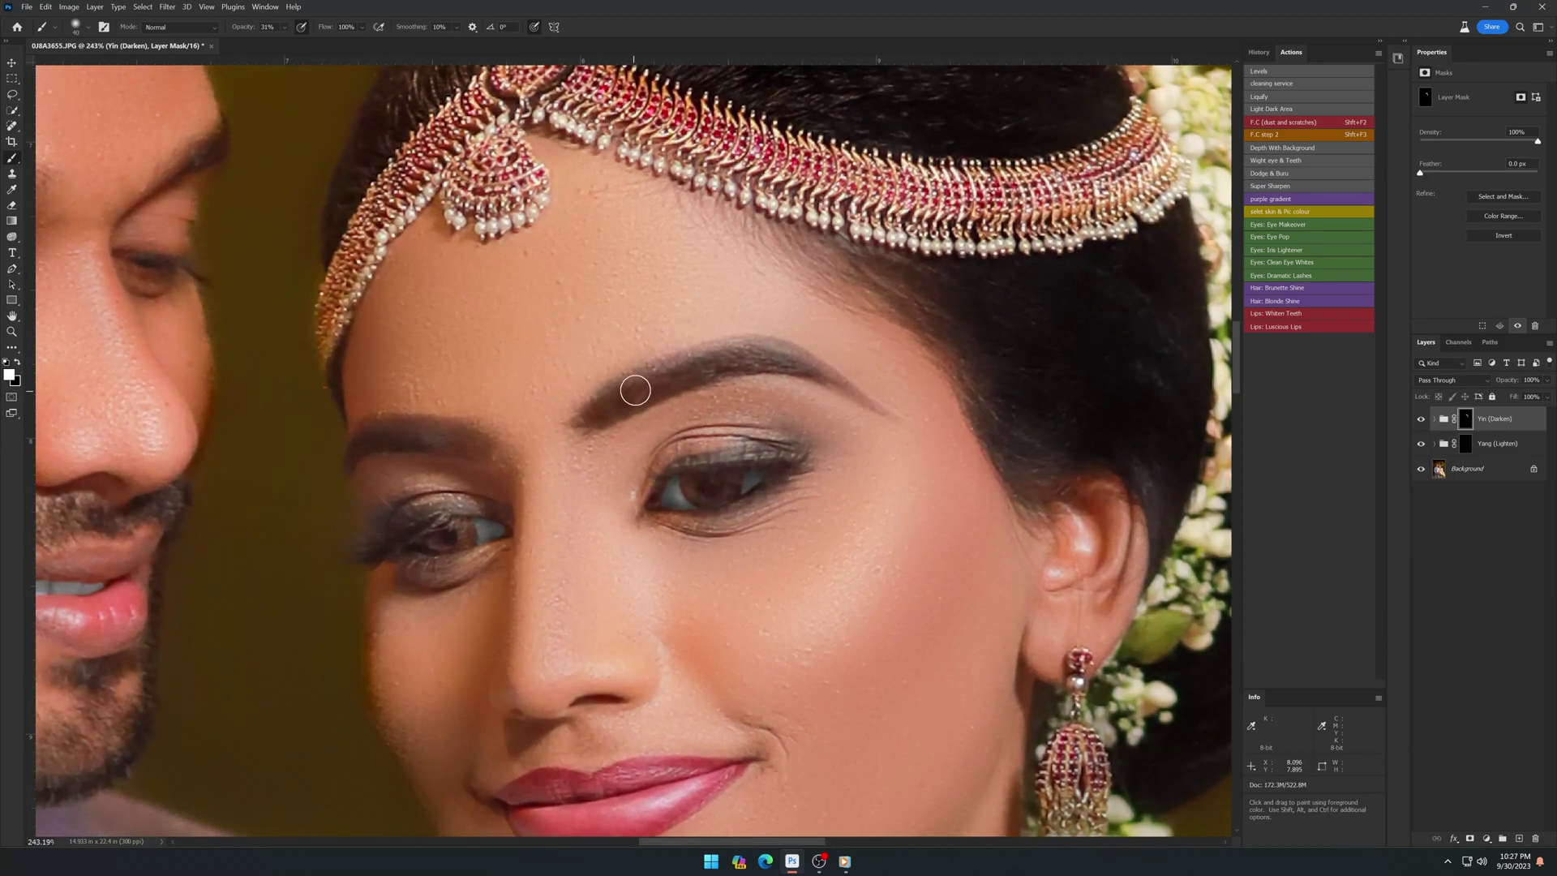
key("bracketright")
mouse_move(659, 467)
left_mouse_down()
mouse_move(815, 446)
mouse_move(681, 512)
left_mouse_up()
left_click_drag(452, 516, 369, 544)
left_click_drag(364, 470, 476, 452)
Step: Darken the groom's top, side and temple hair with 175 and 90 brushes
scroll(476, 452, "down", 5)
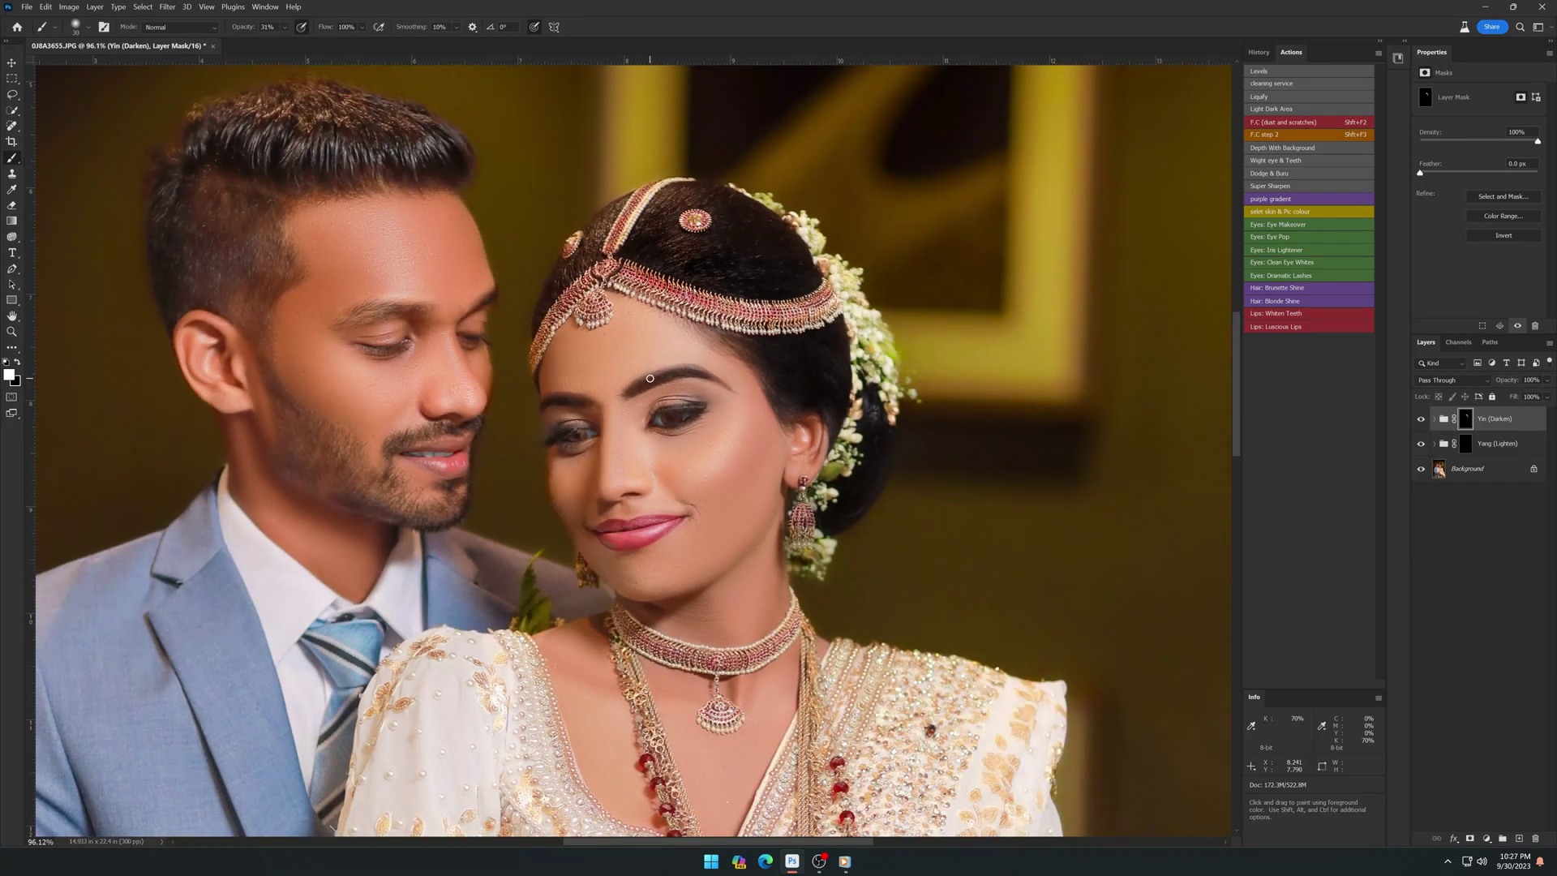
scroll(412, 199, "up", 2)
key("bracketright")
key("bracketright")
key("bracketright")
mouse_move(412, 198)
left_mouse_down()
mouse_move(629, 191)
mouse_move(452, 198)
mouse_move(374, 341)
mouse_move(451, 215)
mouse_move(397, 168)
left_mouse_up()
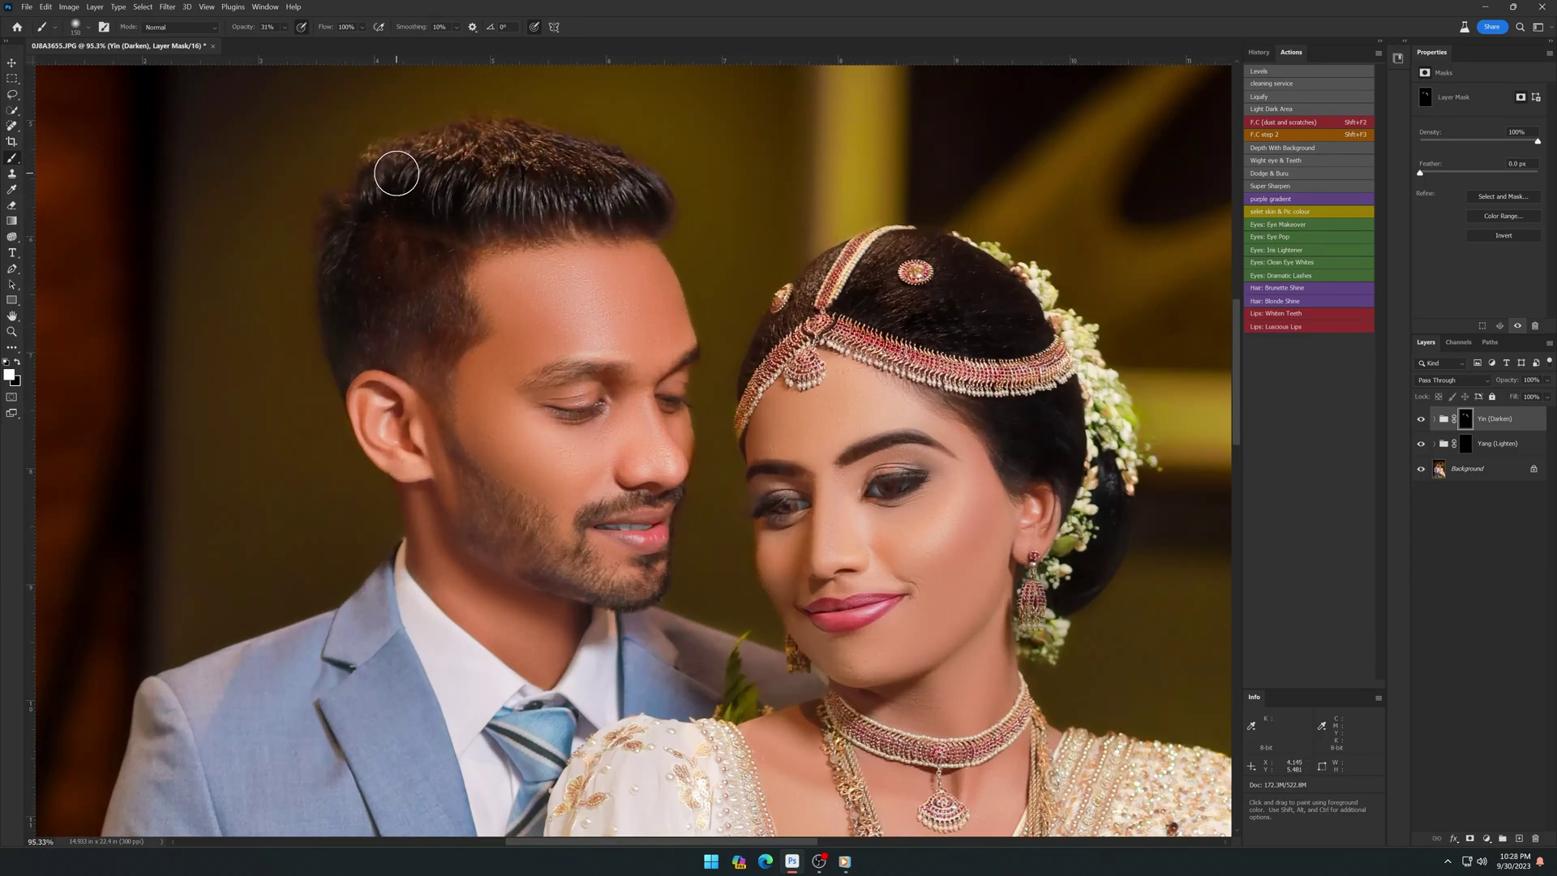
key("bracketleft")
key("bracketleft")
key("bracketleft")
mouse_move(430, 368)
left_mouse_down()
mouse_move(474, 227)
mouse_move(424, 341)
mouse_move(463, 462)
left_mouse_up()
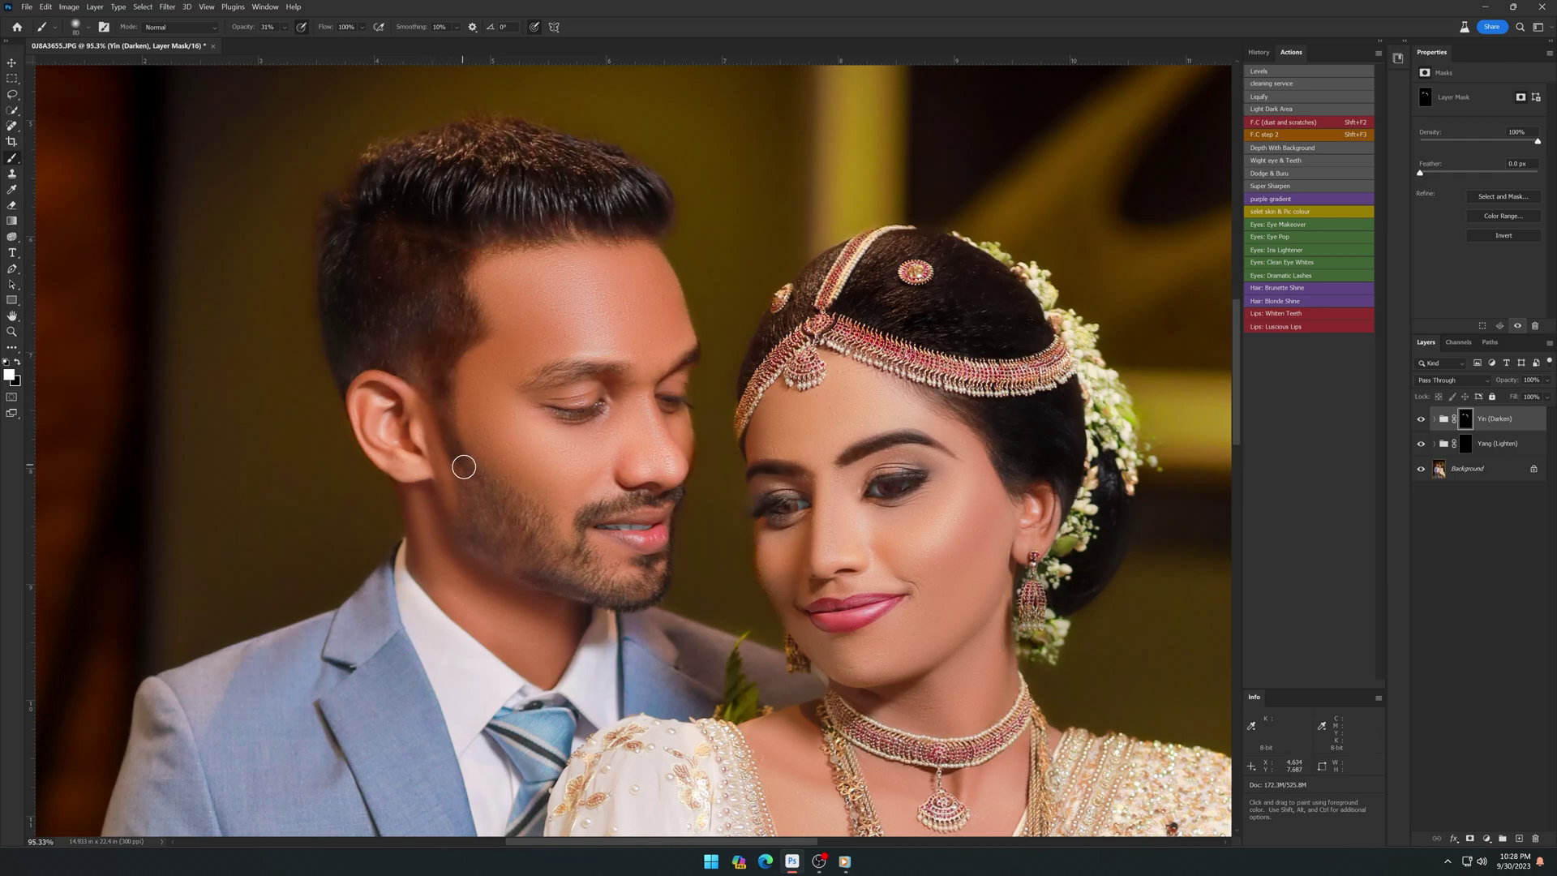
mouse_move(448, 267)
left_mouse_down()
mouse_move(438, 364)
mouse_move(525, 514)
mouse_move(476, 525)
mouse_move(657, 556)
mouse_move(583, 558)
mouse_move(570, 539)
mouse_move(528, 567)
mouse_move(476, 400)
left_mouse_up()
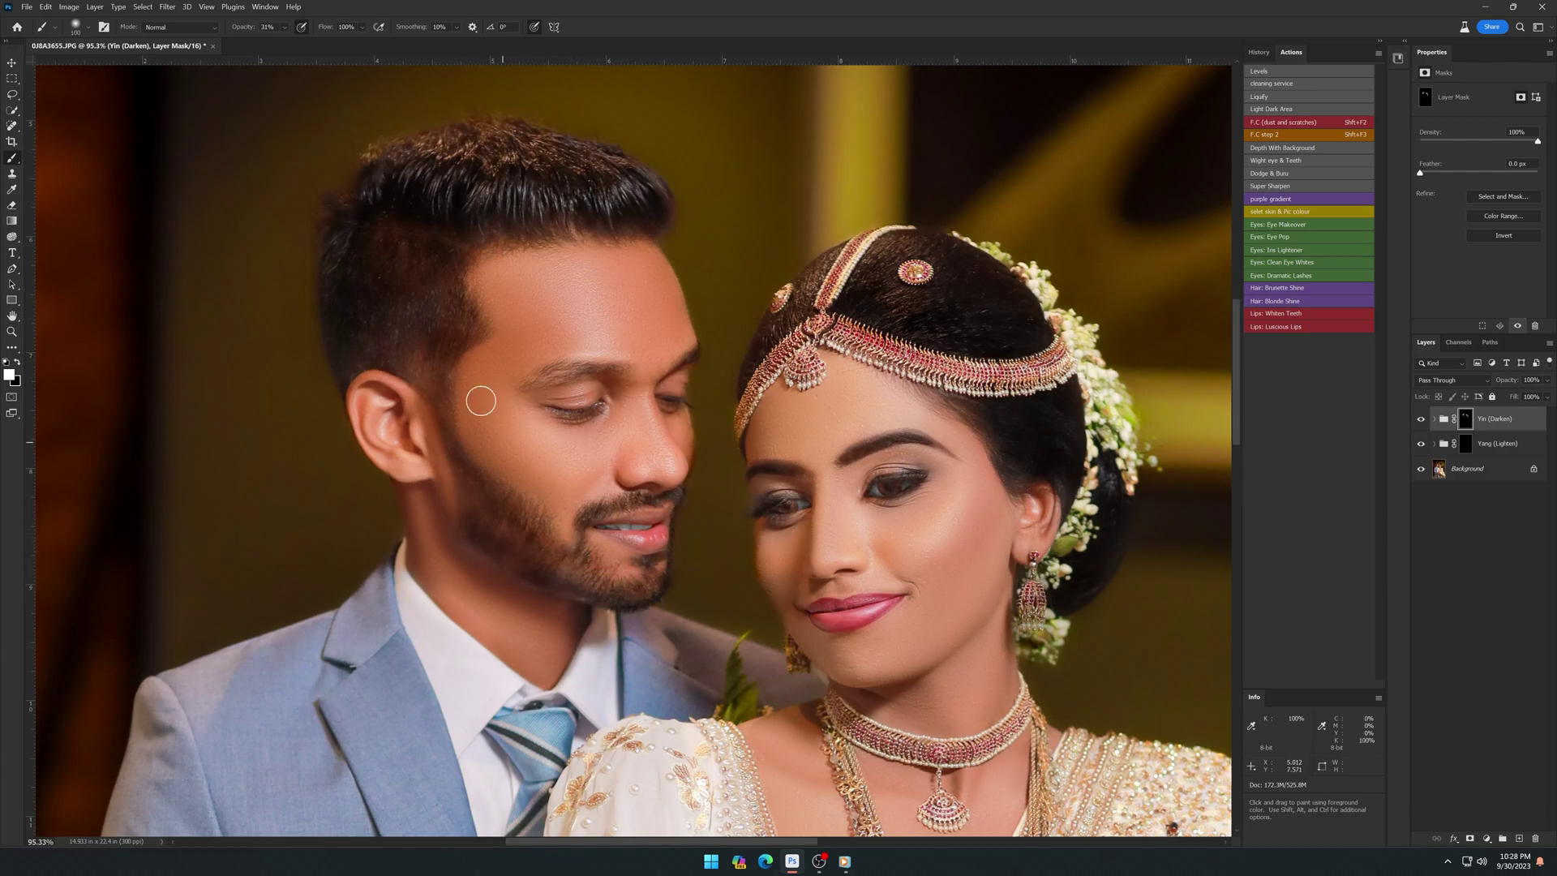
Step: Darken the groom's suit and the photo's bottom edge by the railing
scroll(482, 399, "down", 5)
scroll(497, 456, "up", 2)
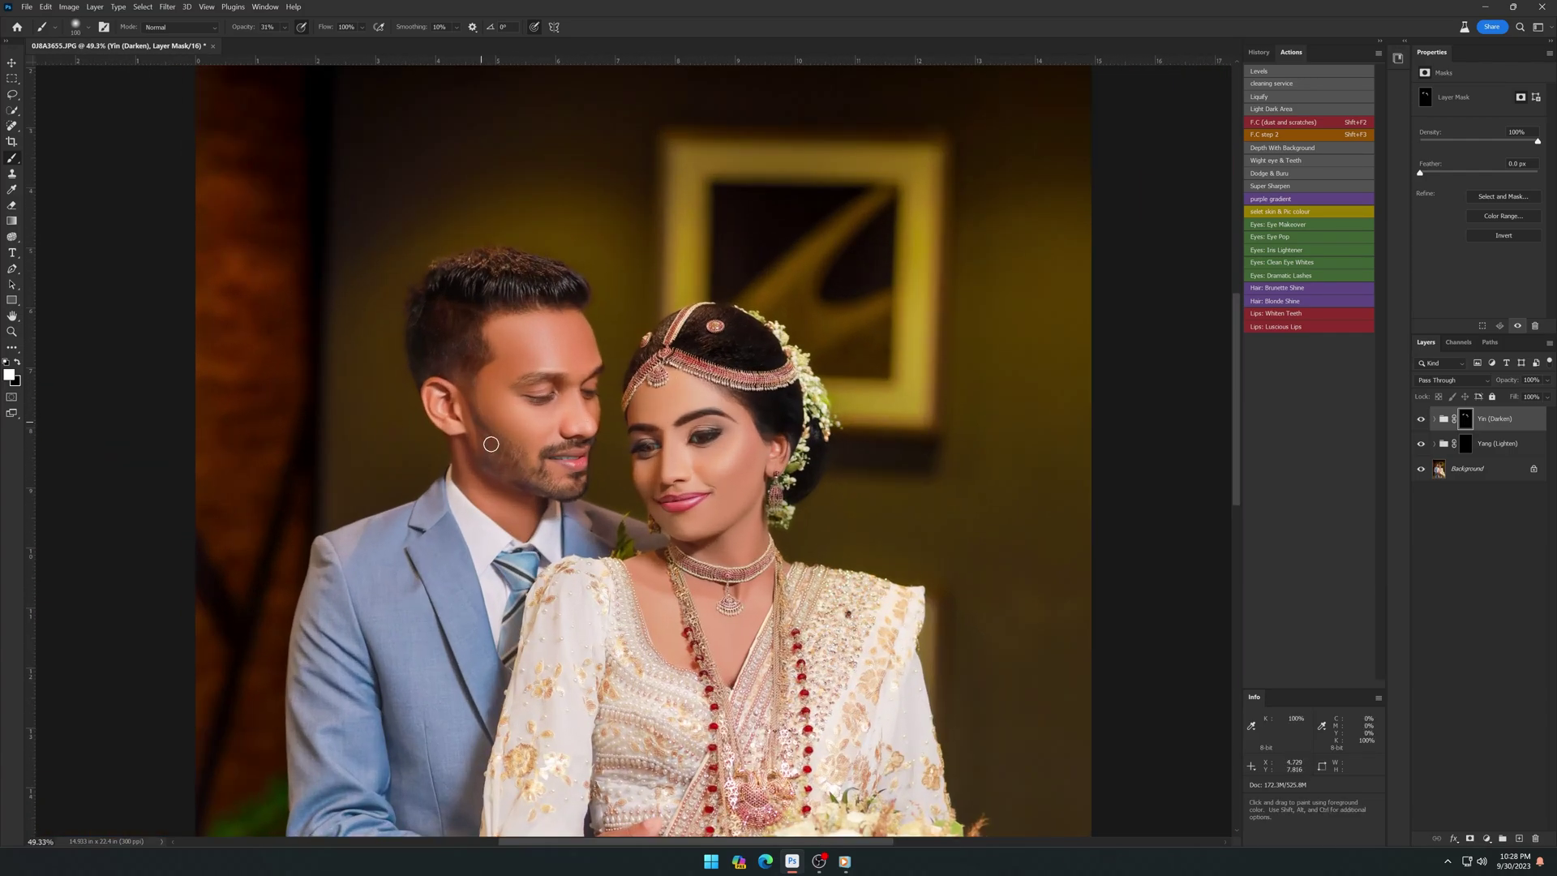
scroll(497, 456, "up", 3)
scroll(490, 434, "down", 3)
scroll(977, 267, "down", 2)
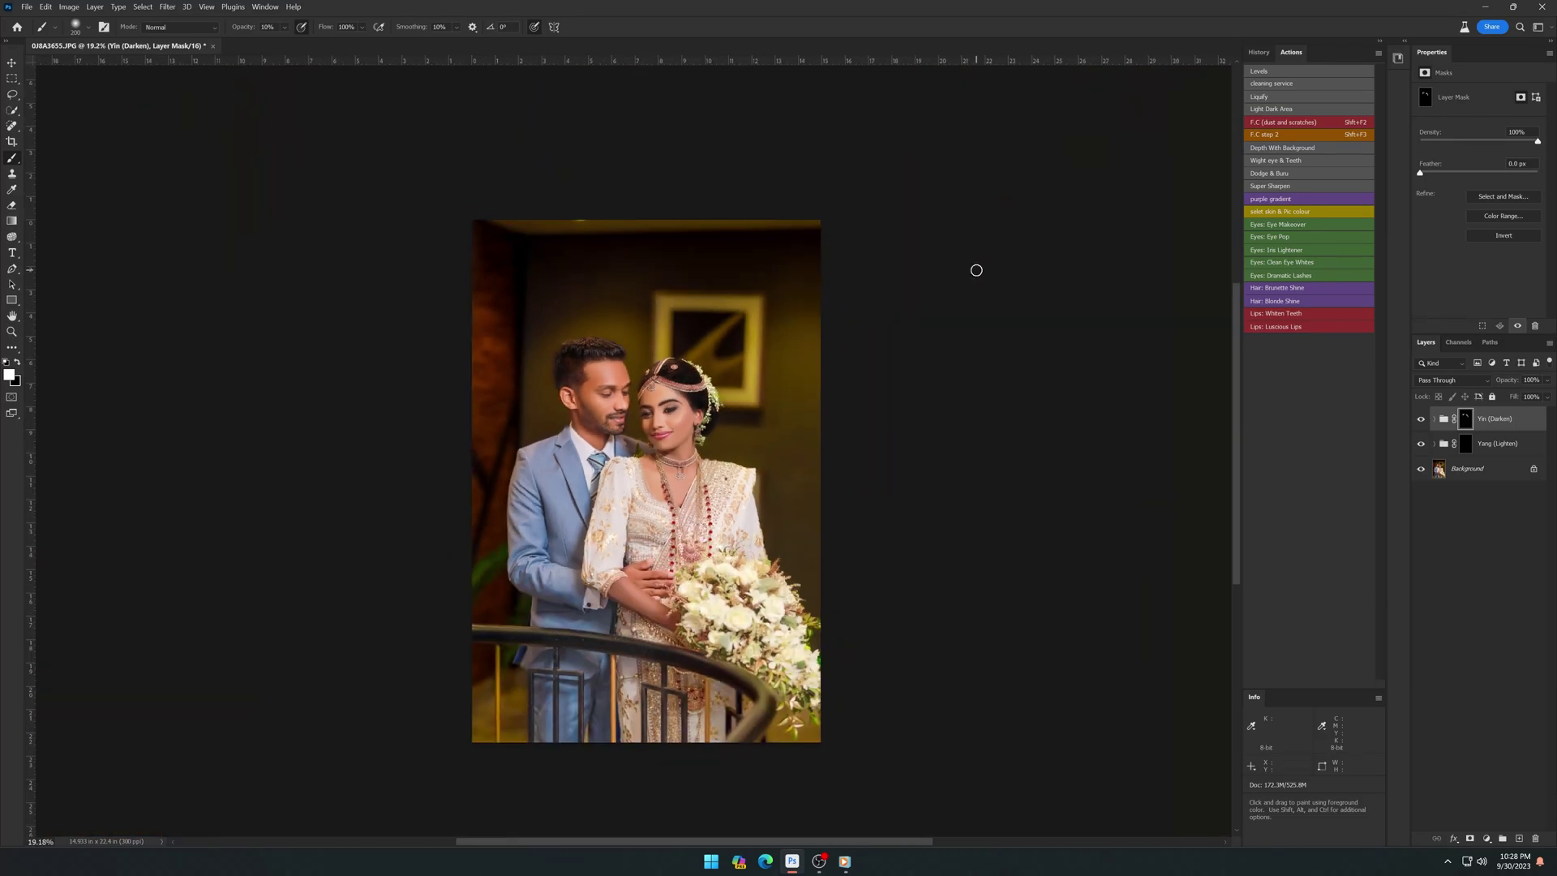
scroll(568, 487, "up", 2)
scroll(464, 592, "up", 2)
mouse_move(463, 593)
left_mouse_down()
mouse_move(414, 406)
mouse_move(467, 295)
mouse_move(554, 450)
mouse_move(444, 391)
left_mouse_up()
scroll(444, 391, "down", 3)
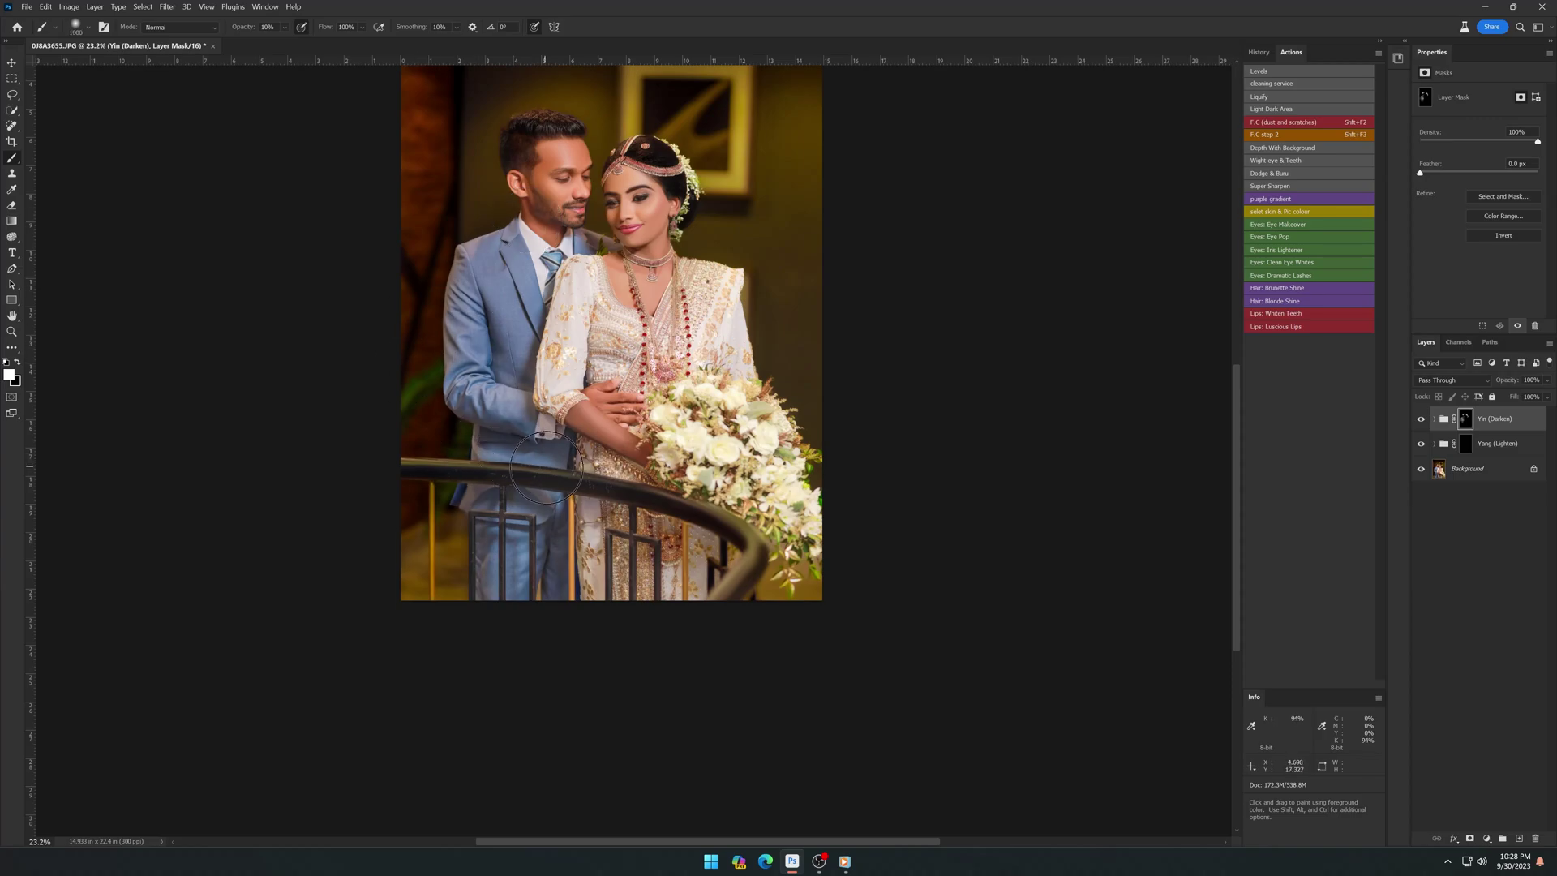
mouse_move(584, 489)
left_mouse_down()
mouse_move(727, 612)
mouse_move(526, 607)
left_mouse_up()
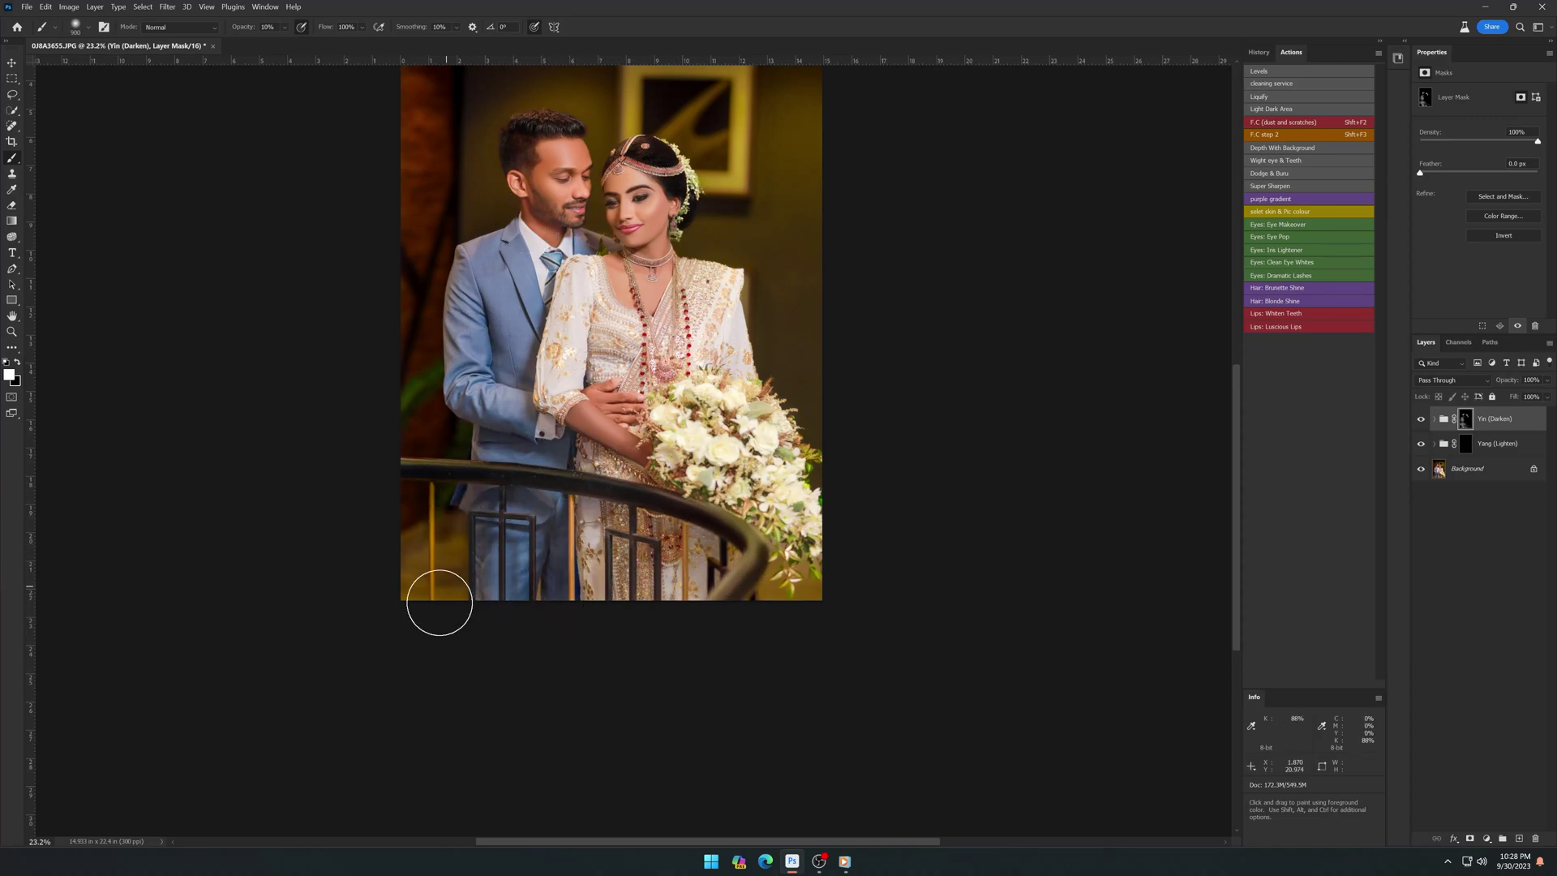
key("Tab")
key("Tab")
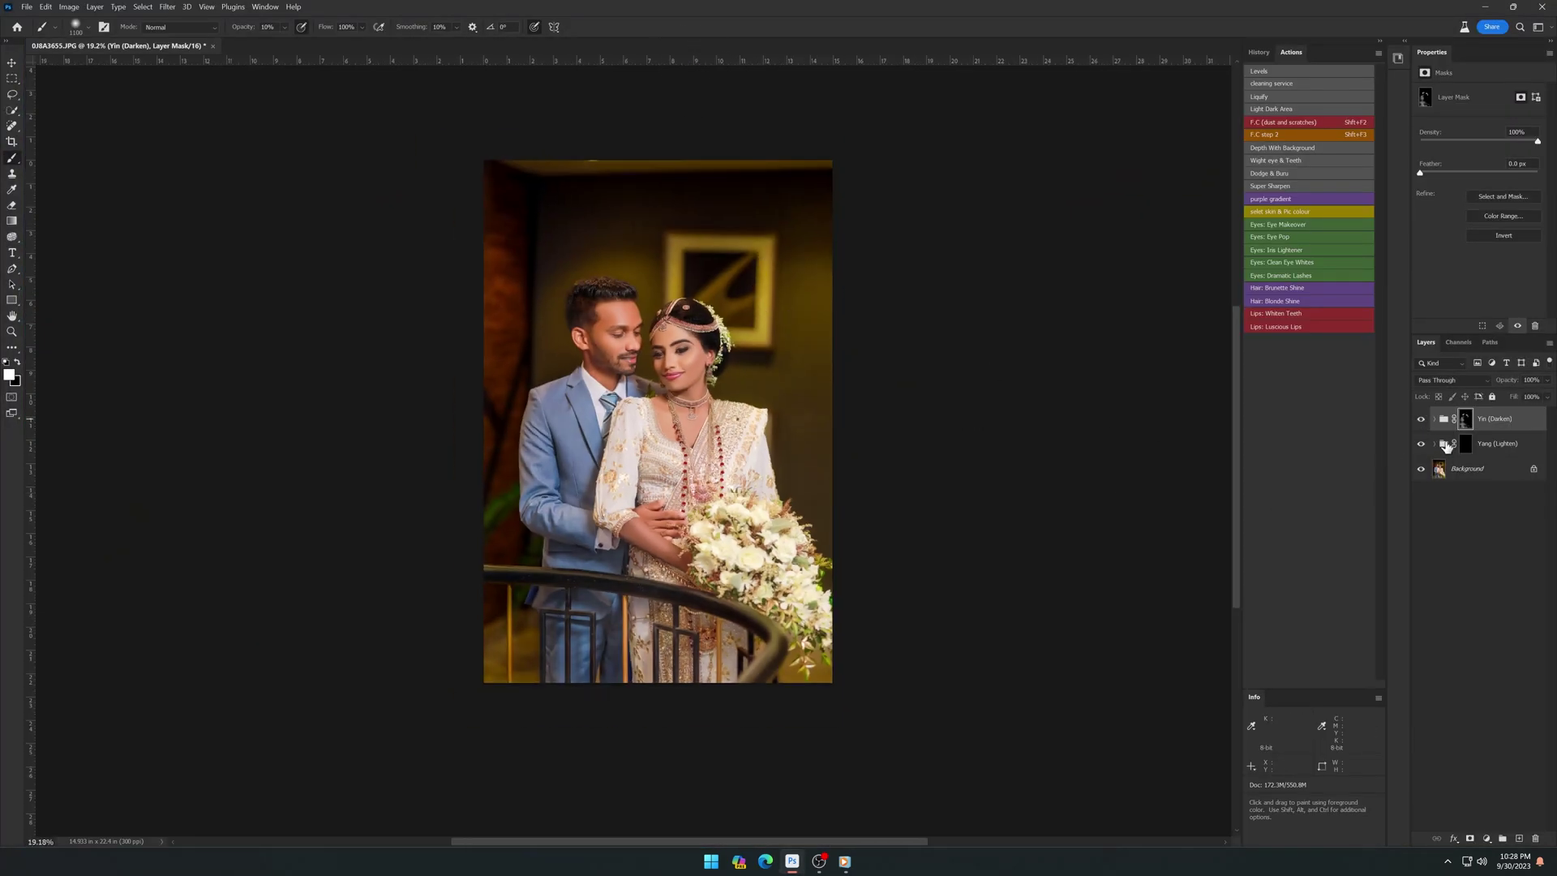
Step: Brighten the photo's left edge on the Yang (Lighten) mask with a brush larger than 200
left_click(1447, 446)
scroll(893, 539, "up", 3)
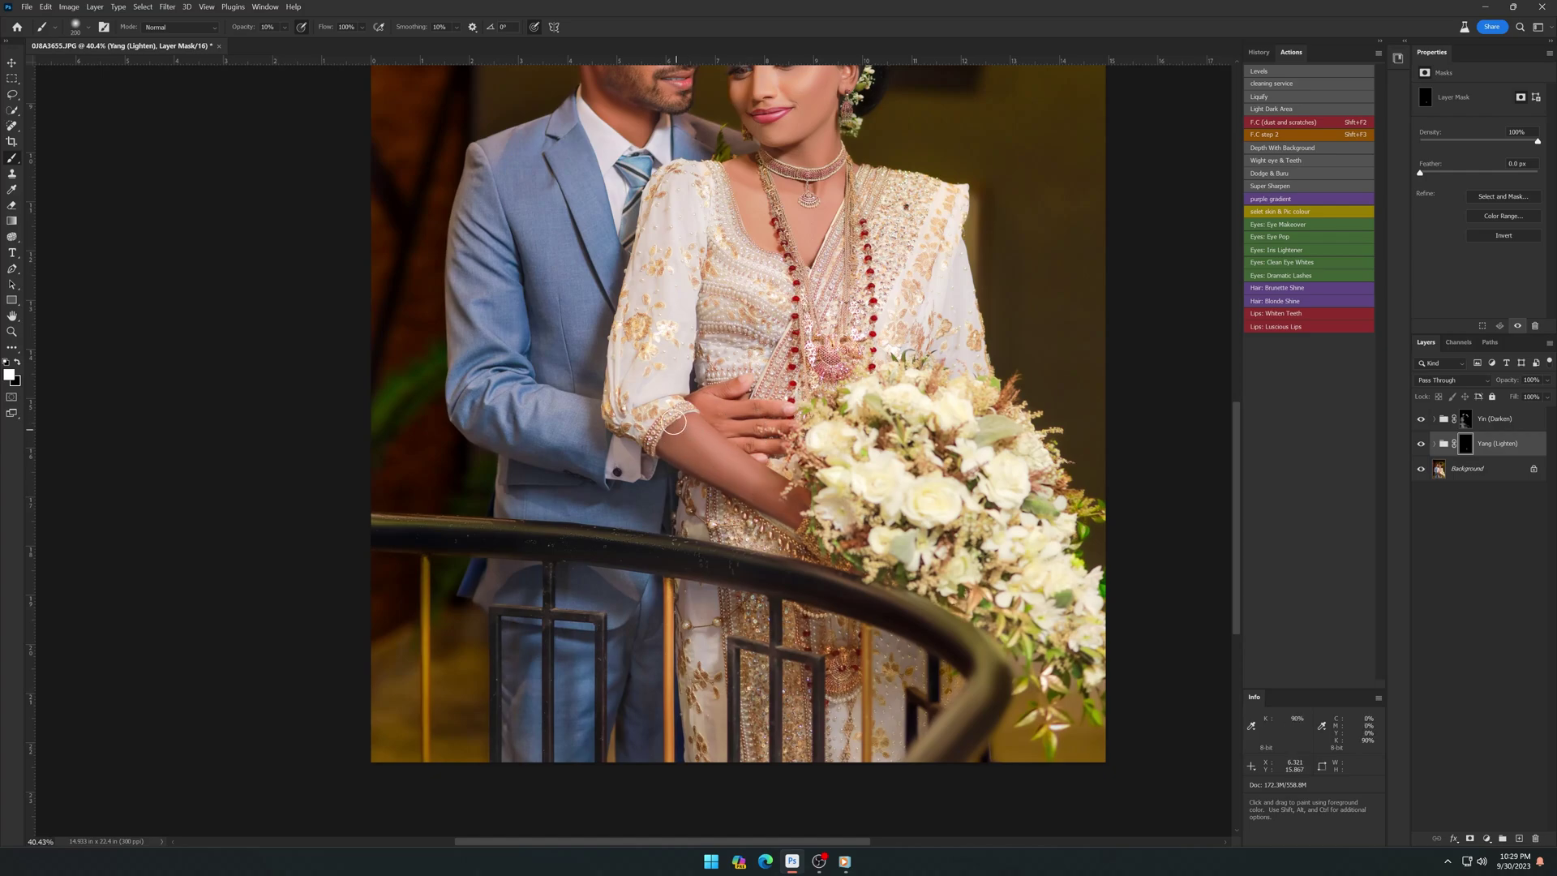
scroll(675, 423, "down", 5)
scroll(675, 423, "down", 1)
scroll(712, 254, "up", 1)
scroll(712, 253, "up", 5)
key("bracketleft")
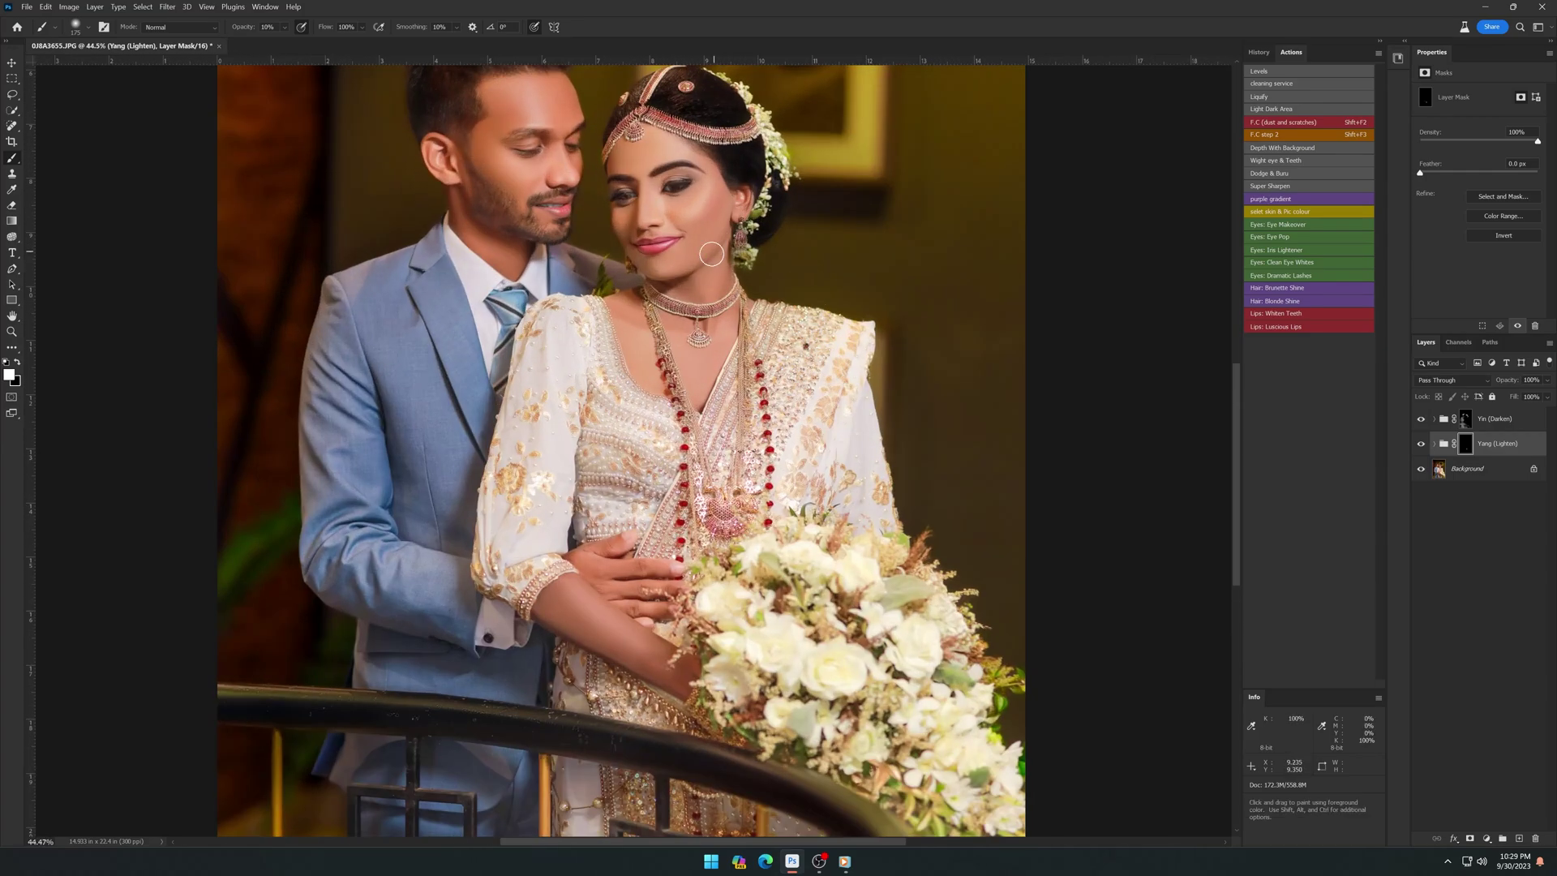
scroll(516, 199, "up", 1)
key("bracketright")
scroll(549, 301, "up", 1)
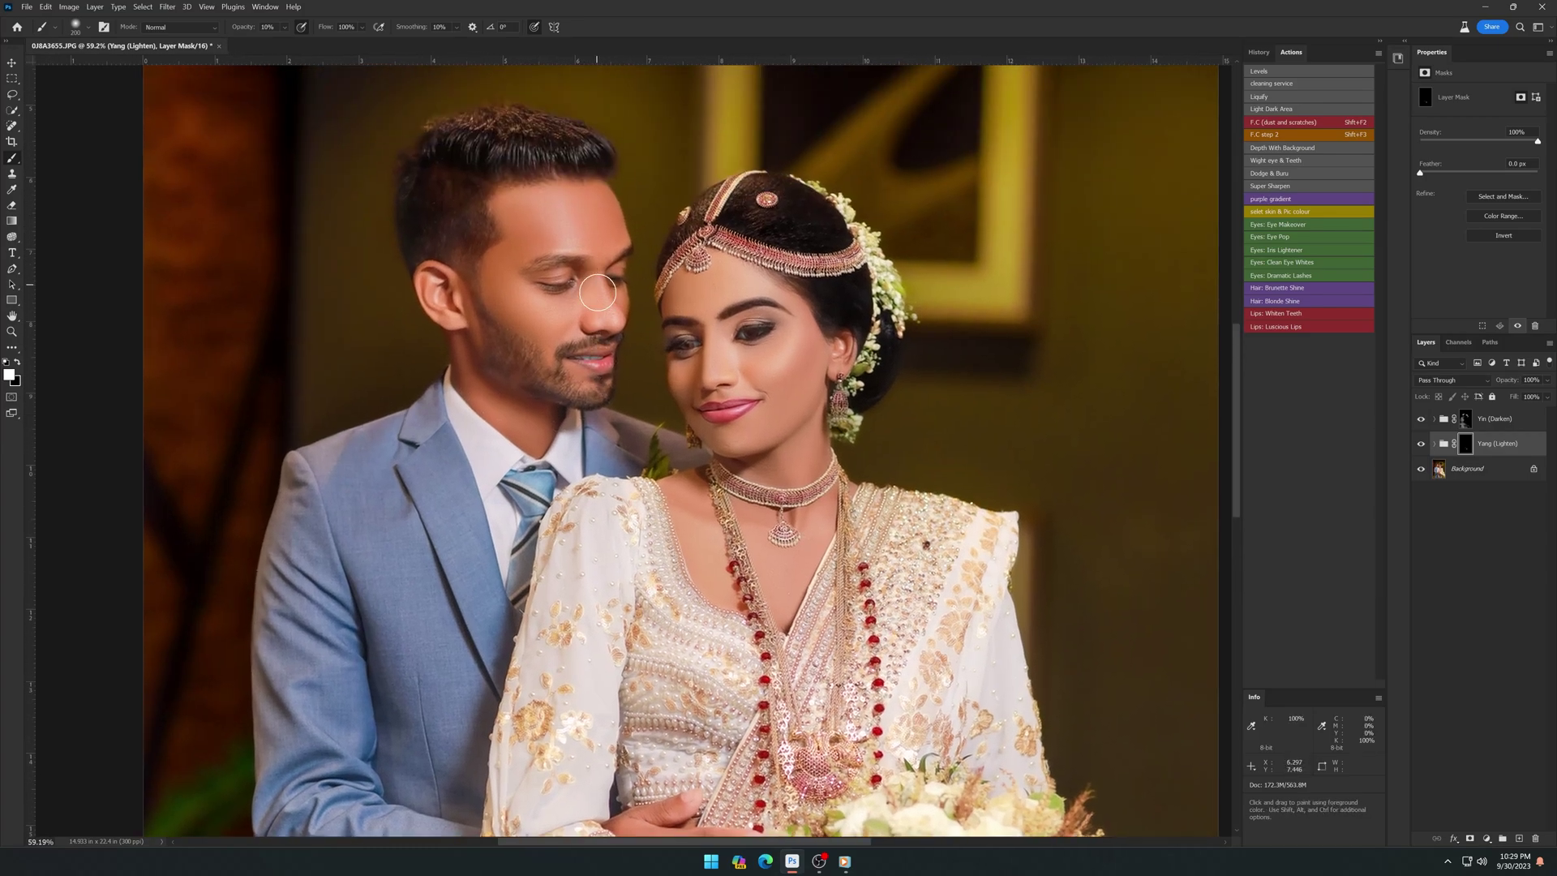
scroll(560, 296, "down", 3)
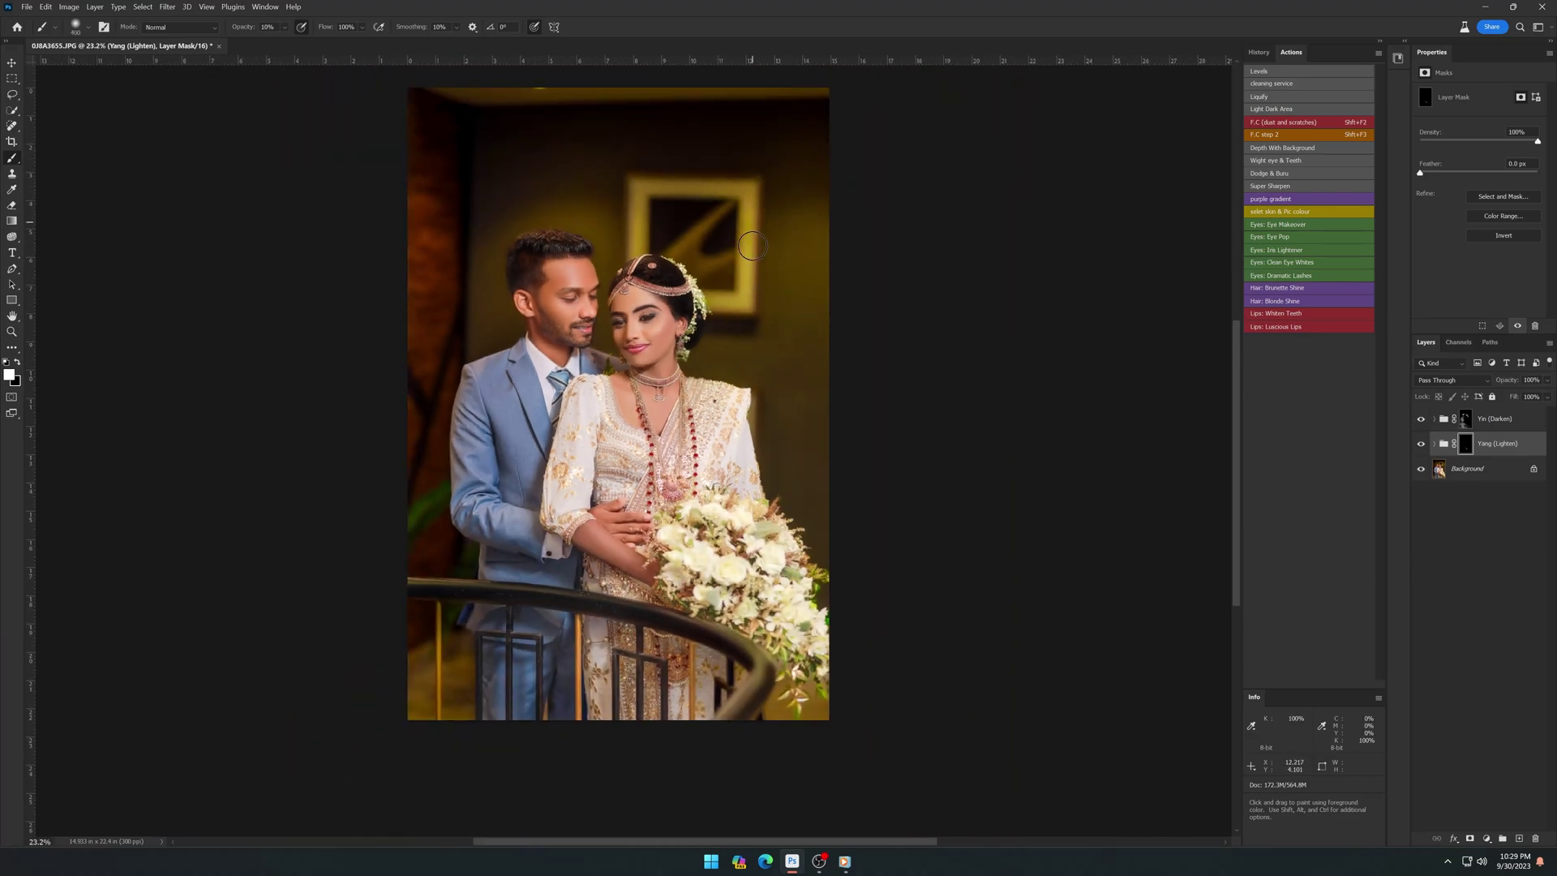
scroll(618, 186, "down", 2)
key("bracketright")
key("bracketright")
key("bracketright")
scroll(546, 209, "up", 1)
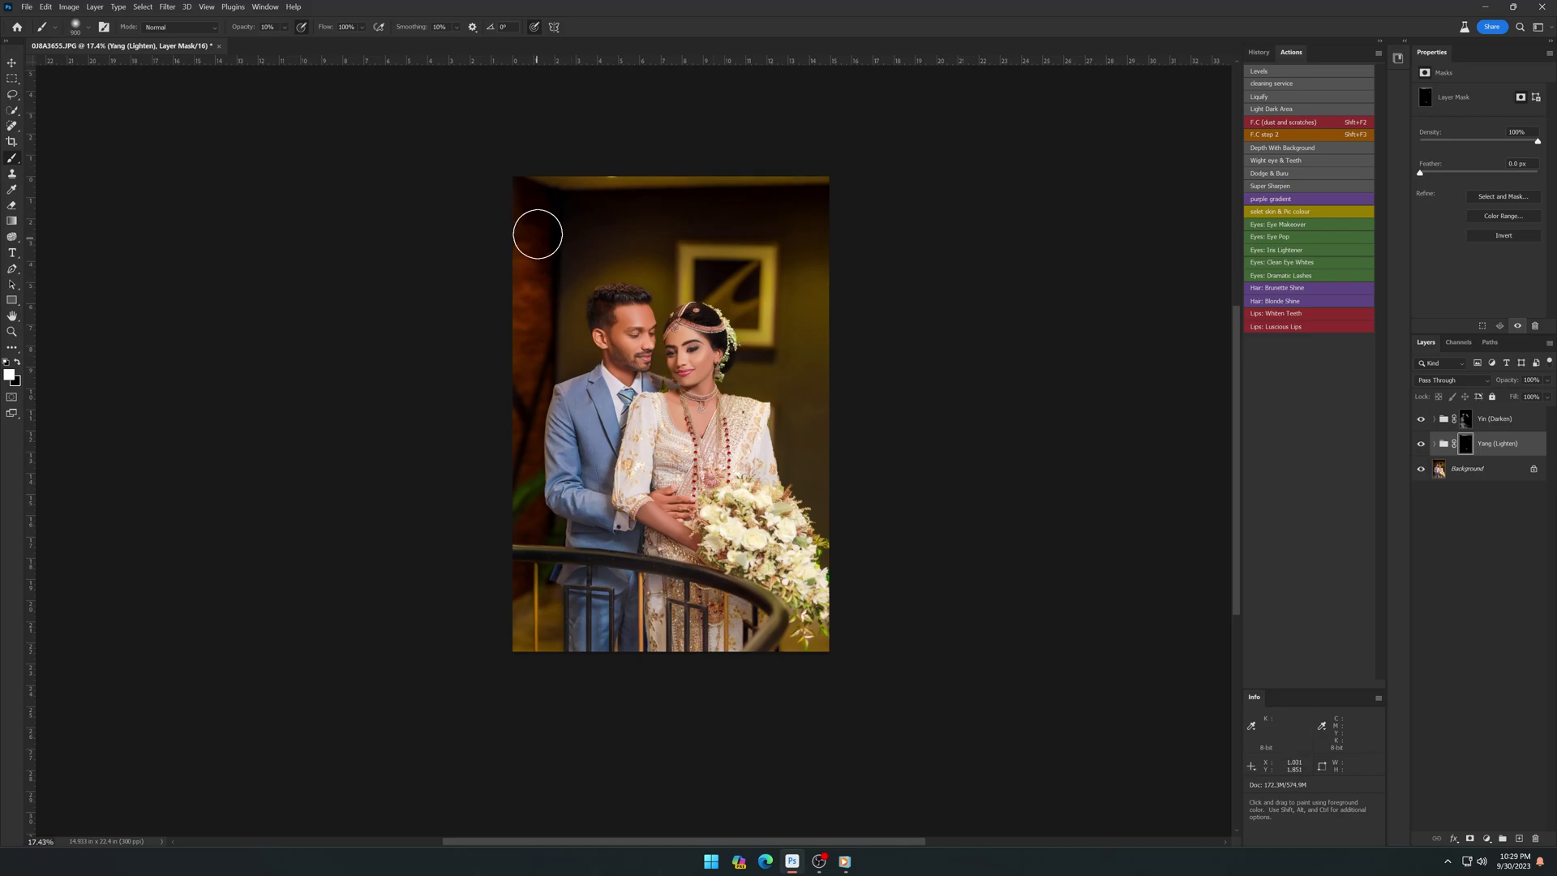
left_click_drag(535, 233, 531, 624)
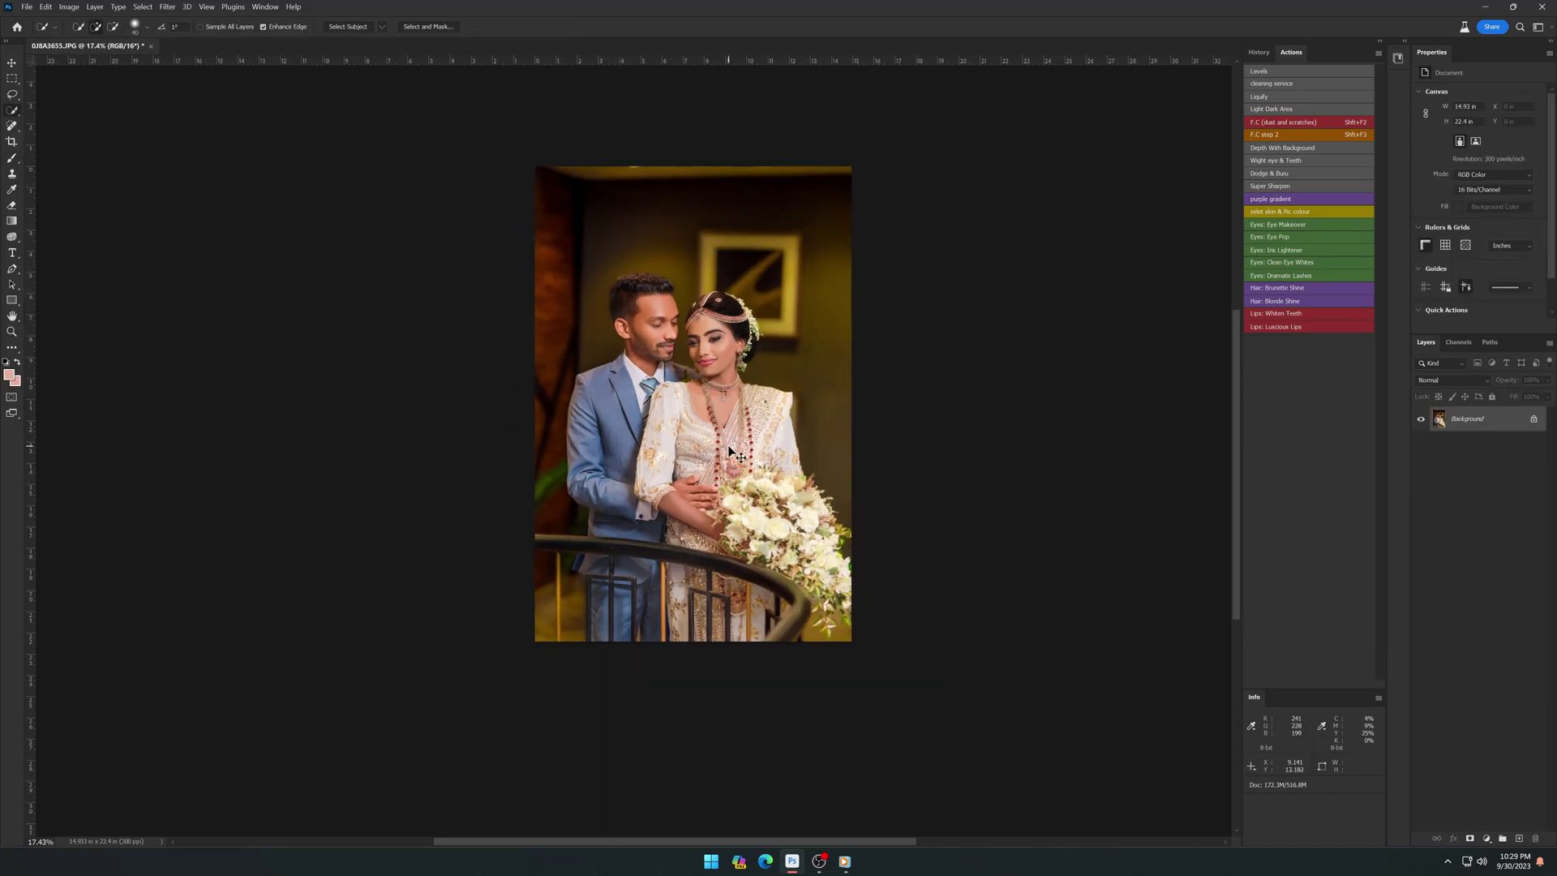
Step: Merge the visible edits into a new layer and set the Levels midtones to 0.95
key("ctrl+j")
key("ctrl+l")
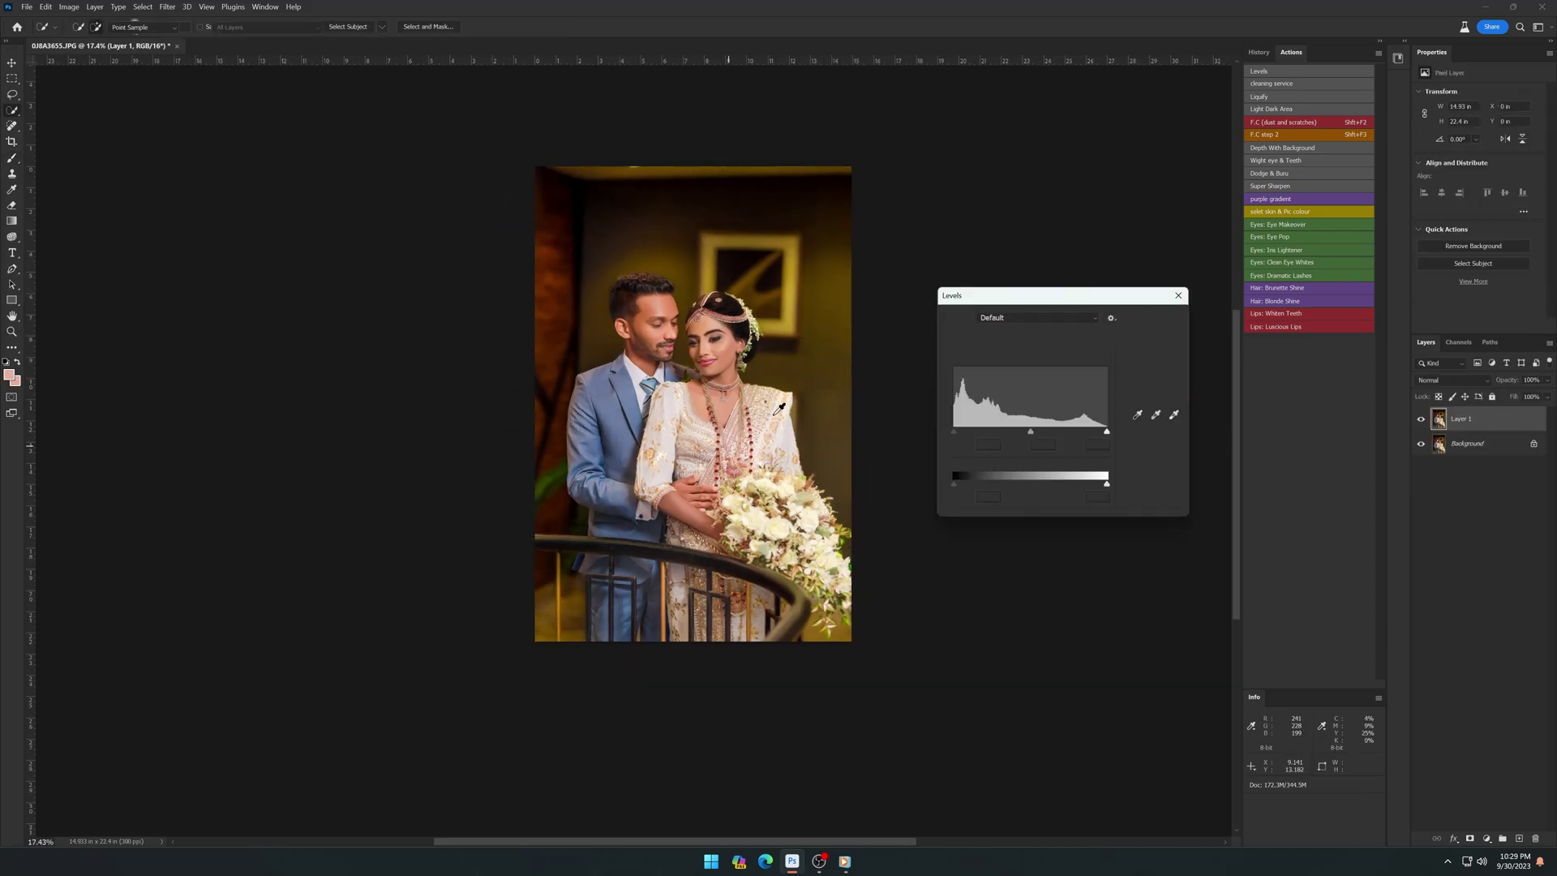
left_click_drag(1033, 436, 1035, 438)
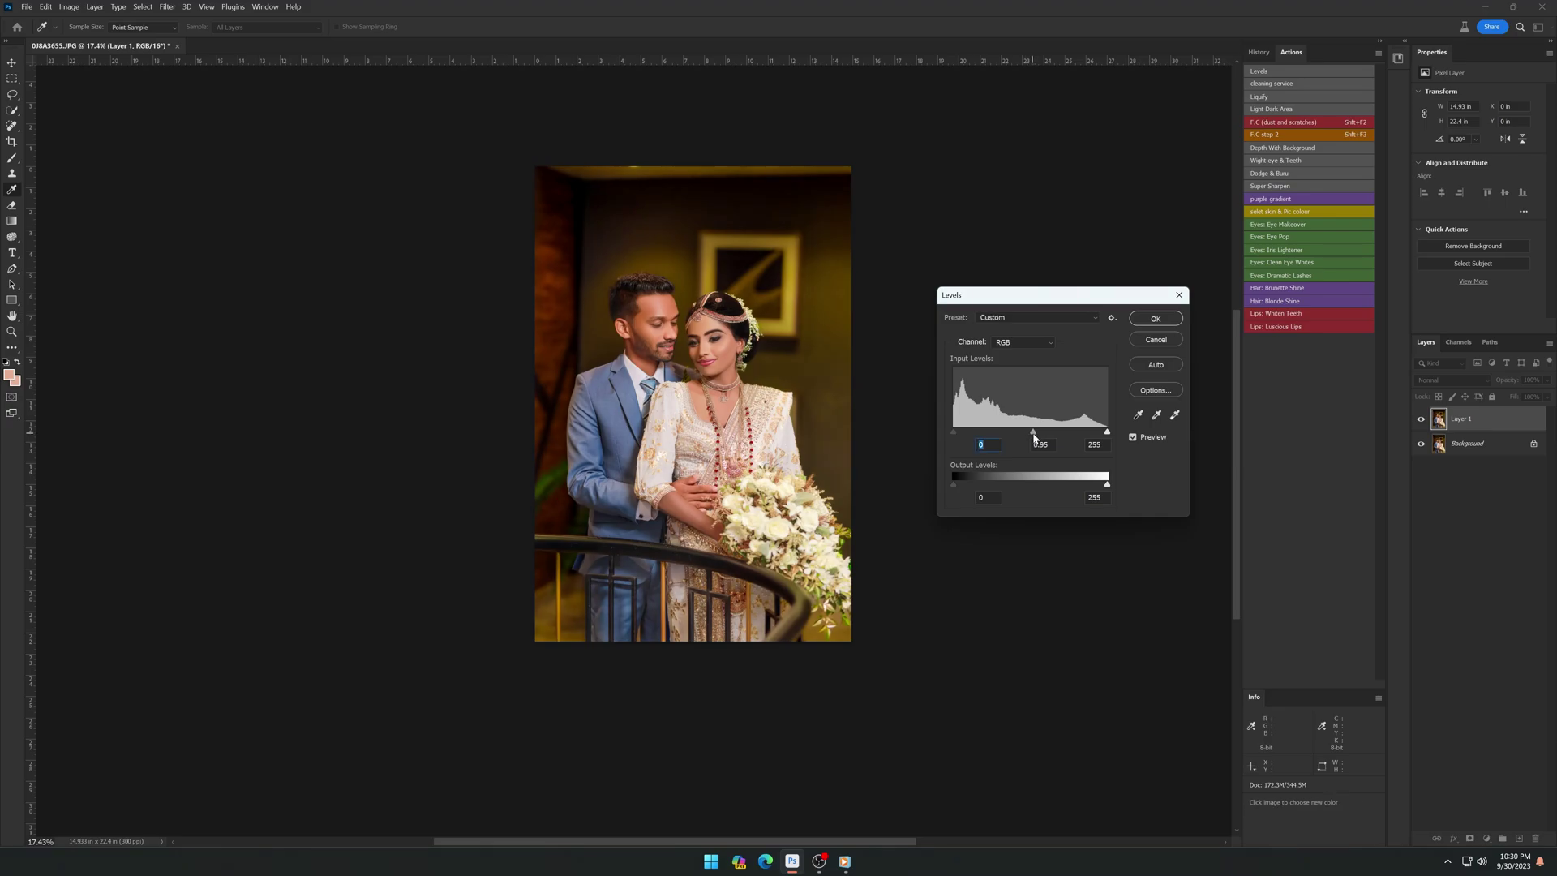
left_click(1155, 319)
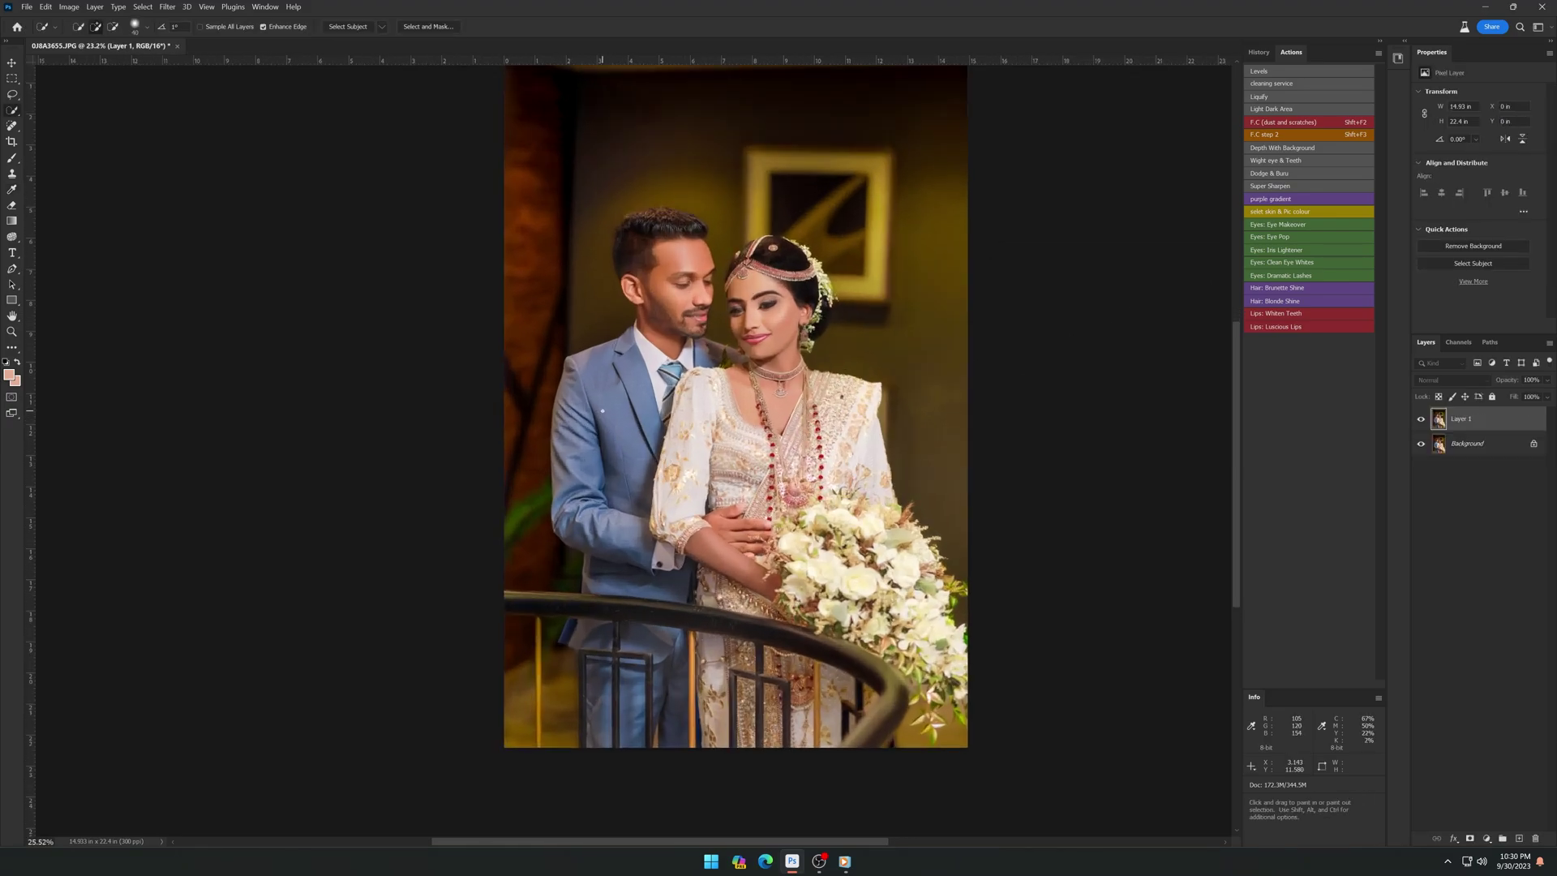
Step: Adjust the Selective Color black amount for the reds, then open the Camera Raw Filter
scroll(603, 406, "up", 3)
key("alt+i")
key("a")
key("s")
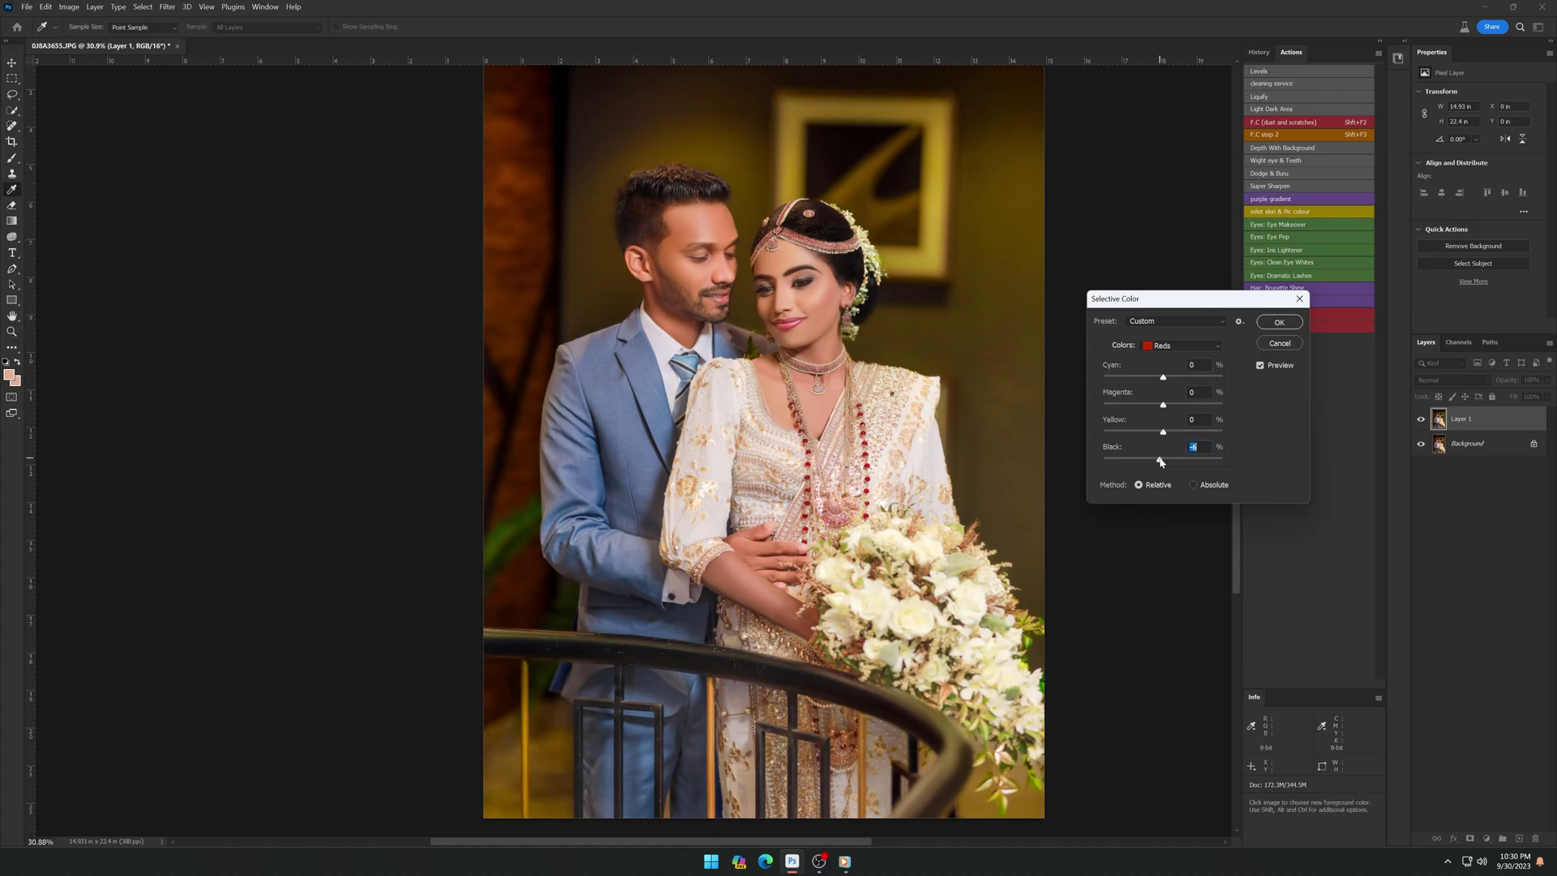
left_click(1279, 322)
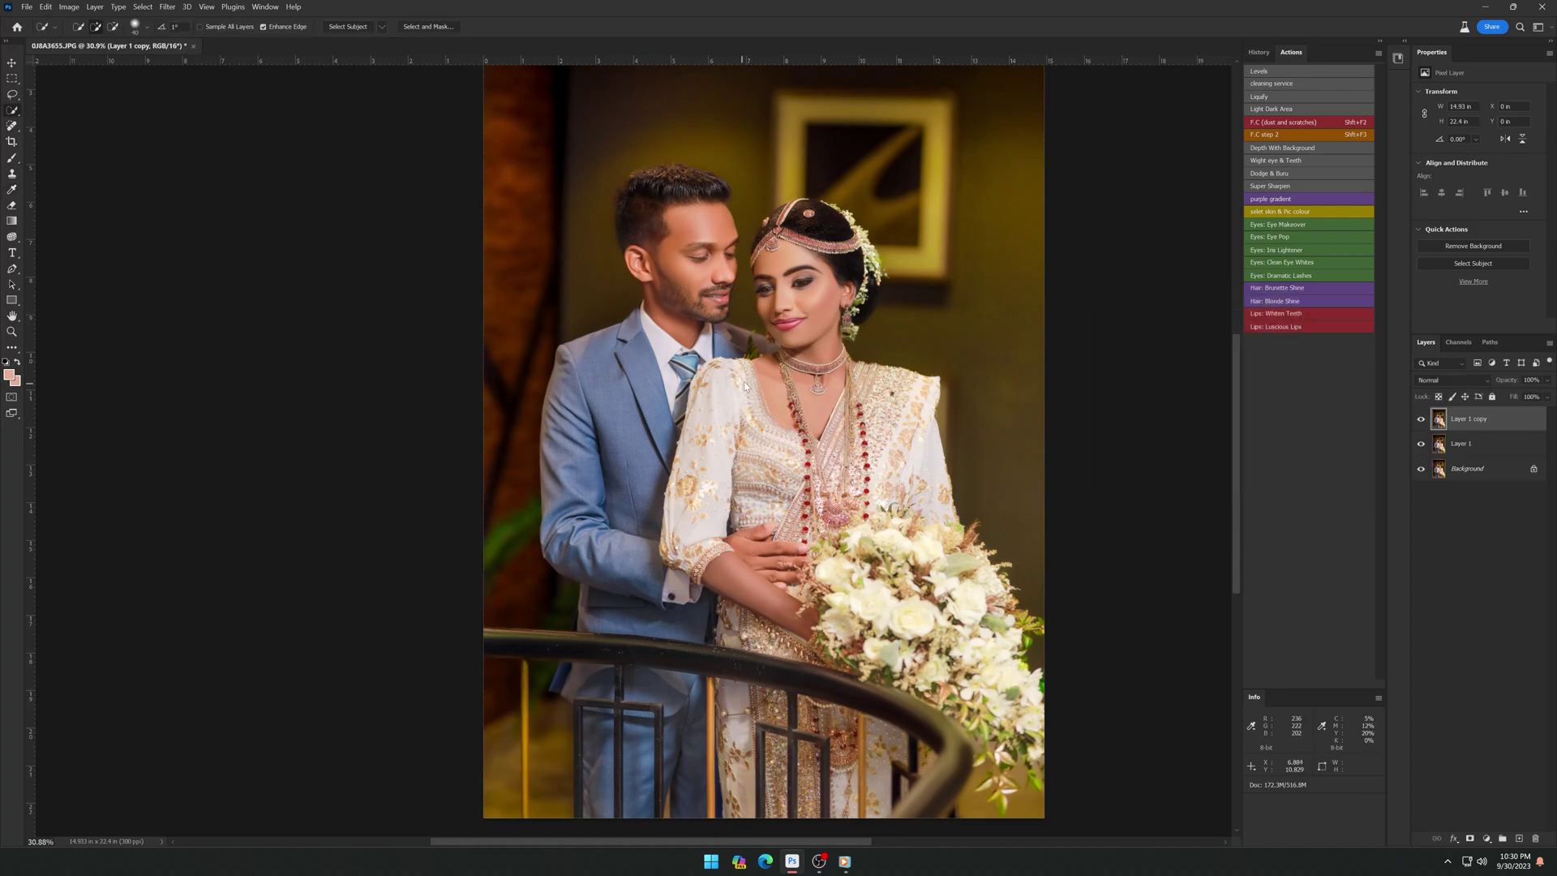
key("ctrl+shift+a")
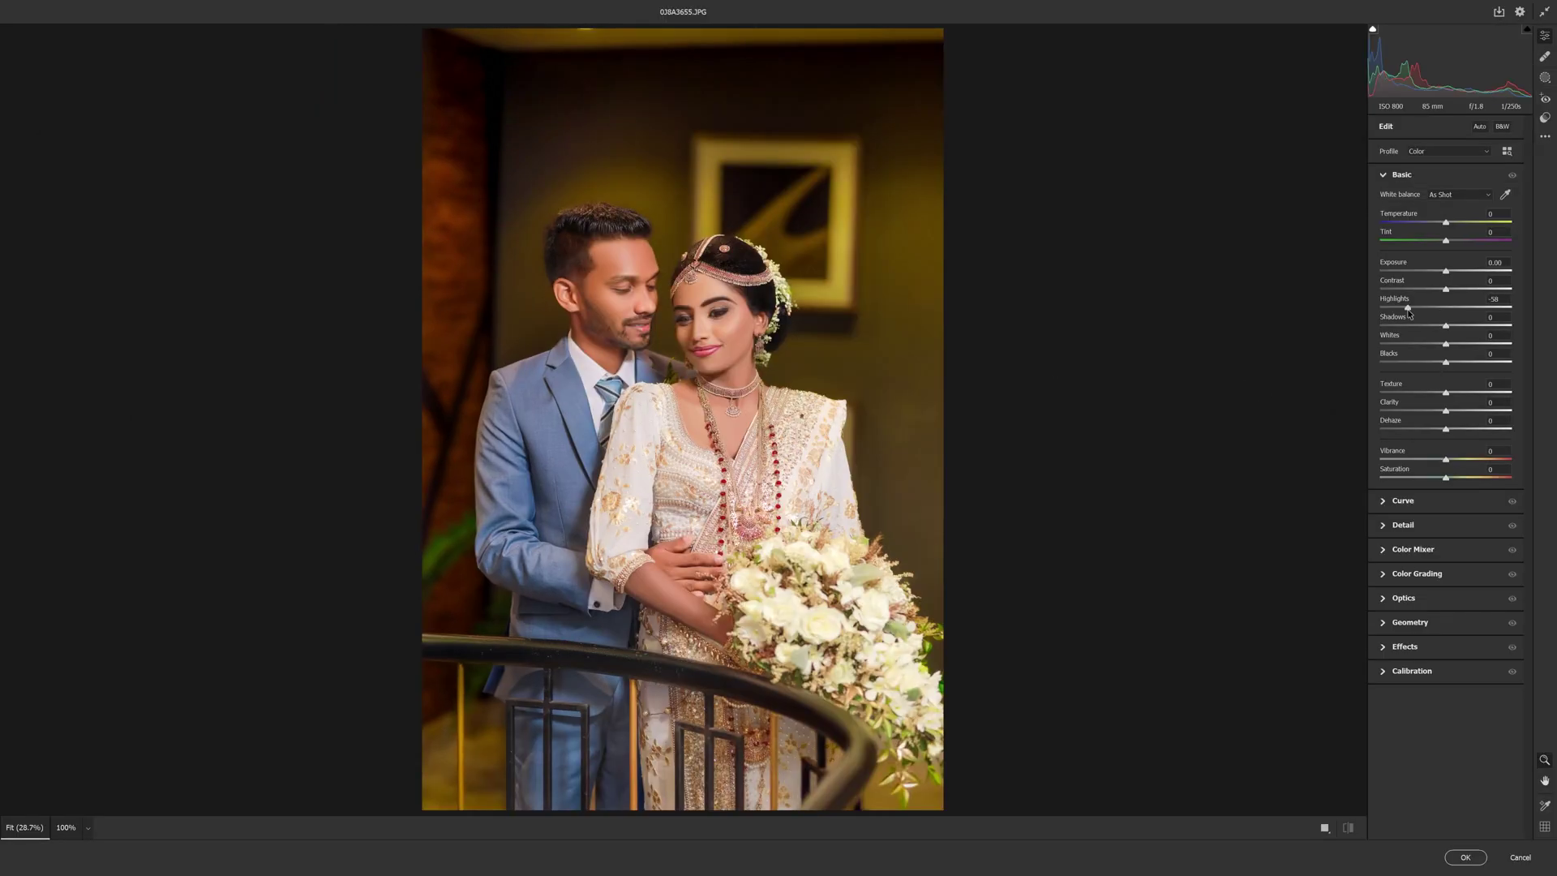
Step: Set Highlights -77, Whites +44, Exposure +0.25 and Vibrance -7, comparing against the original
left_click_drag(1408, 312, 1396, 317)
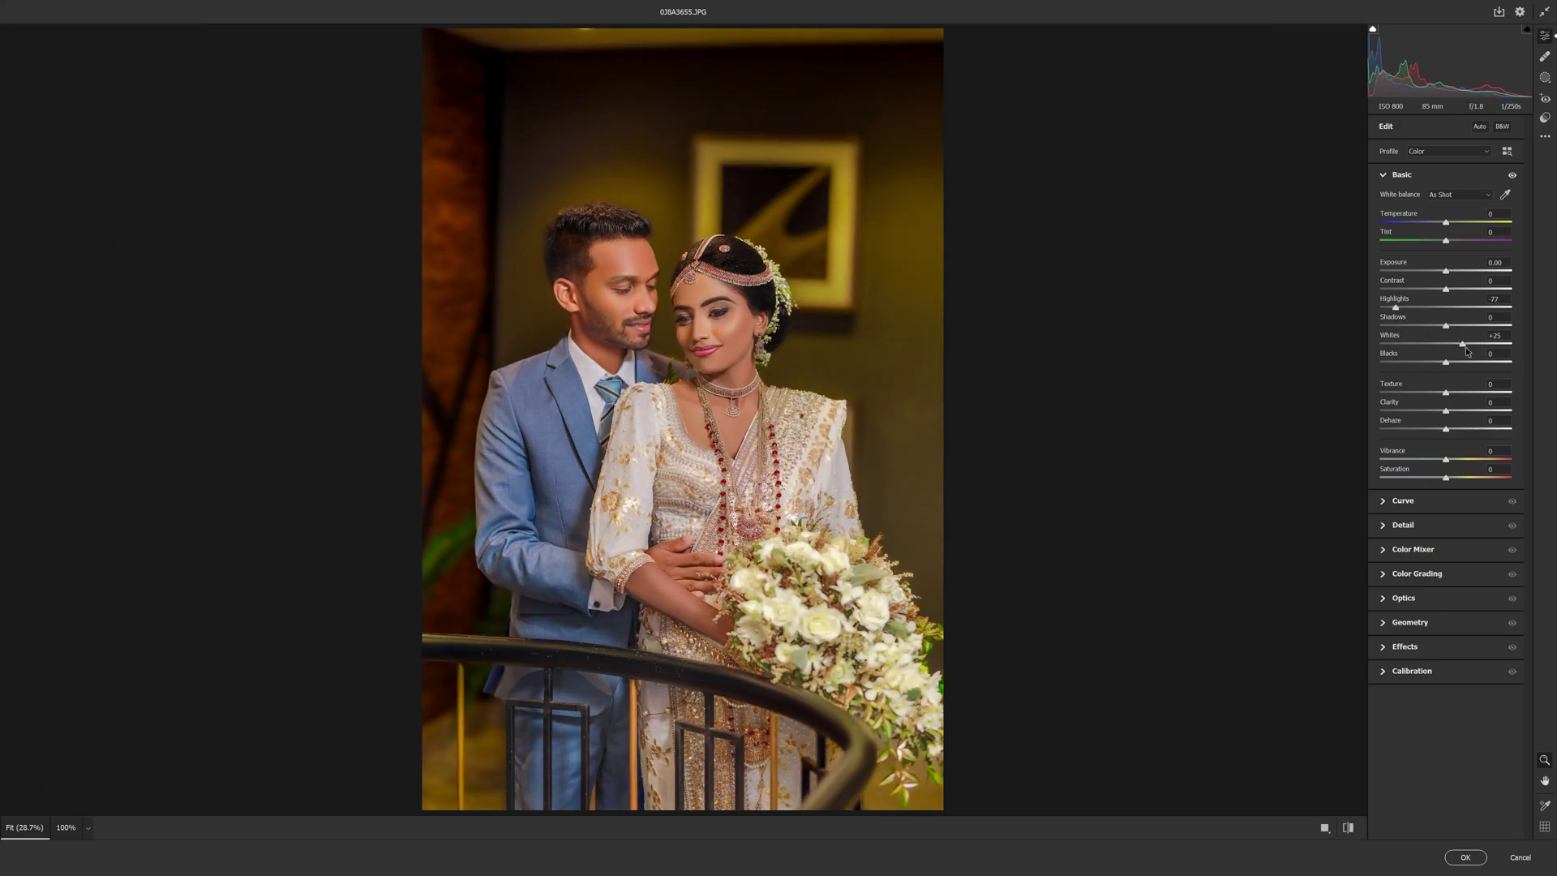
left_click_drag(1466, 348, 1478, 353)
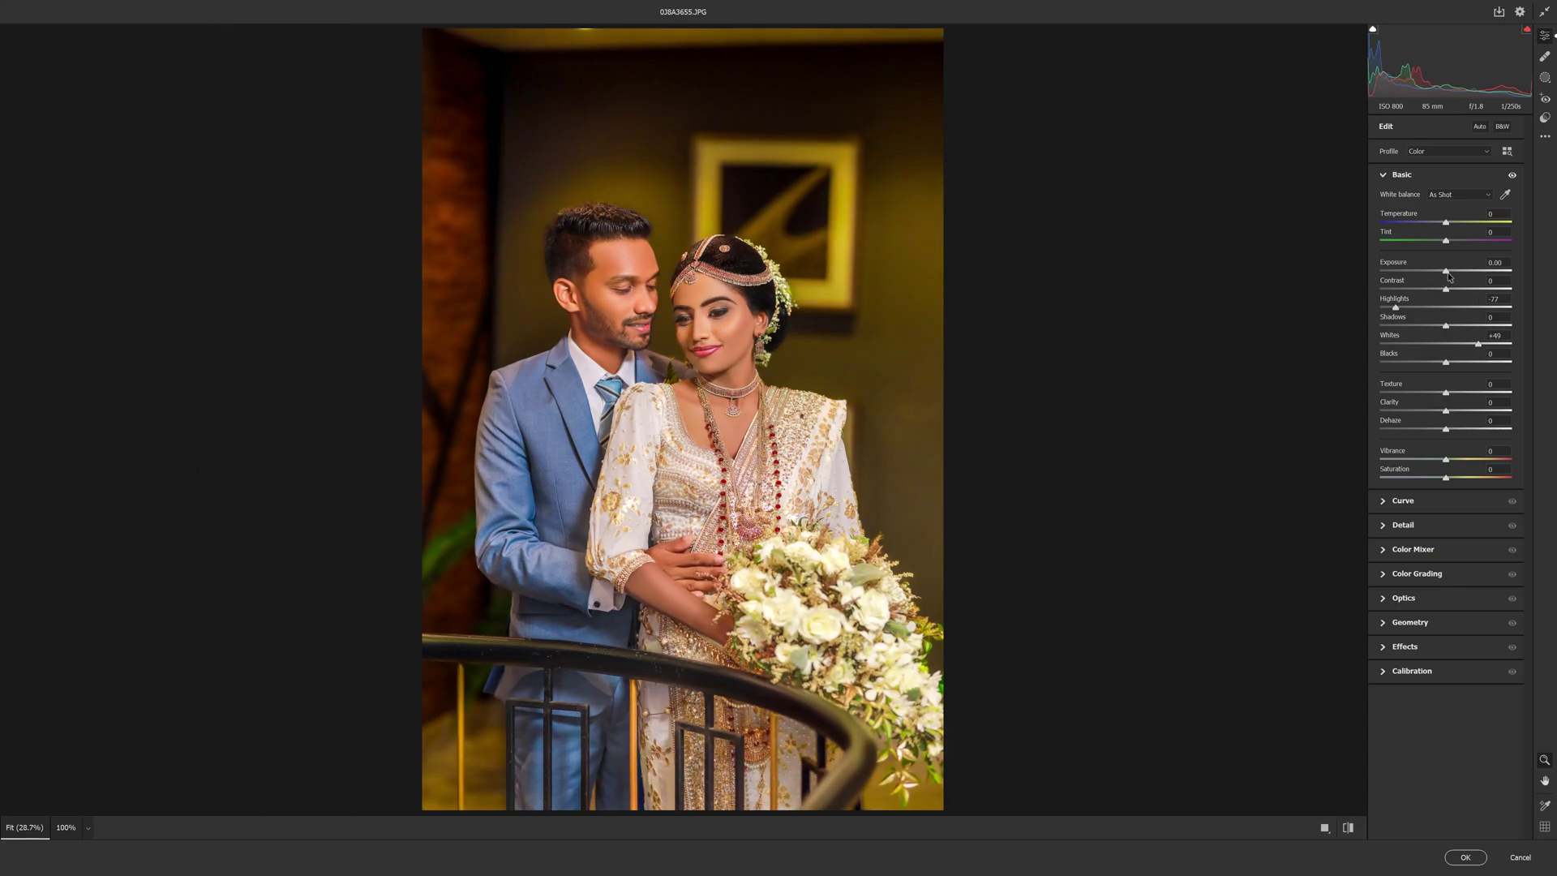
left_click_drag(1451, 278, 1453, 278)
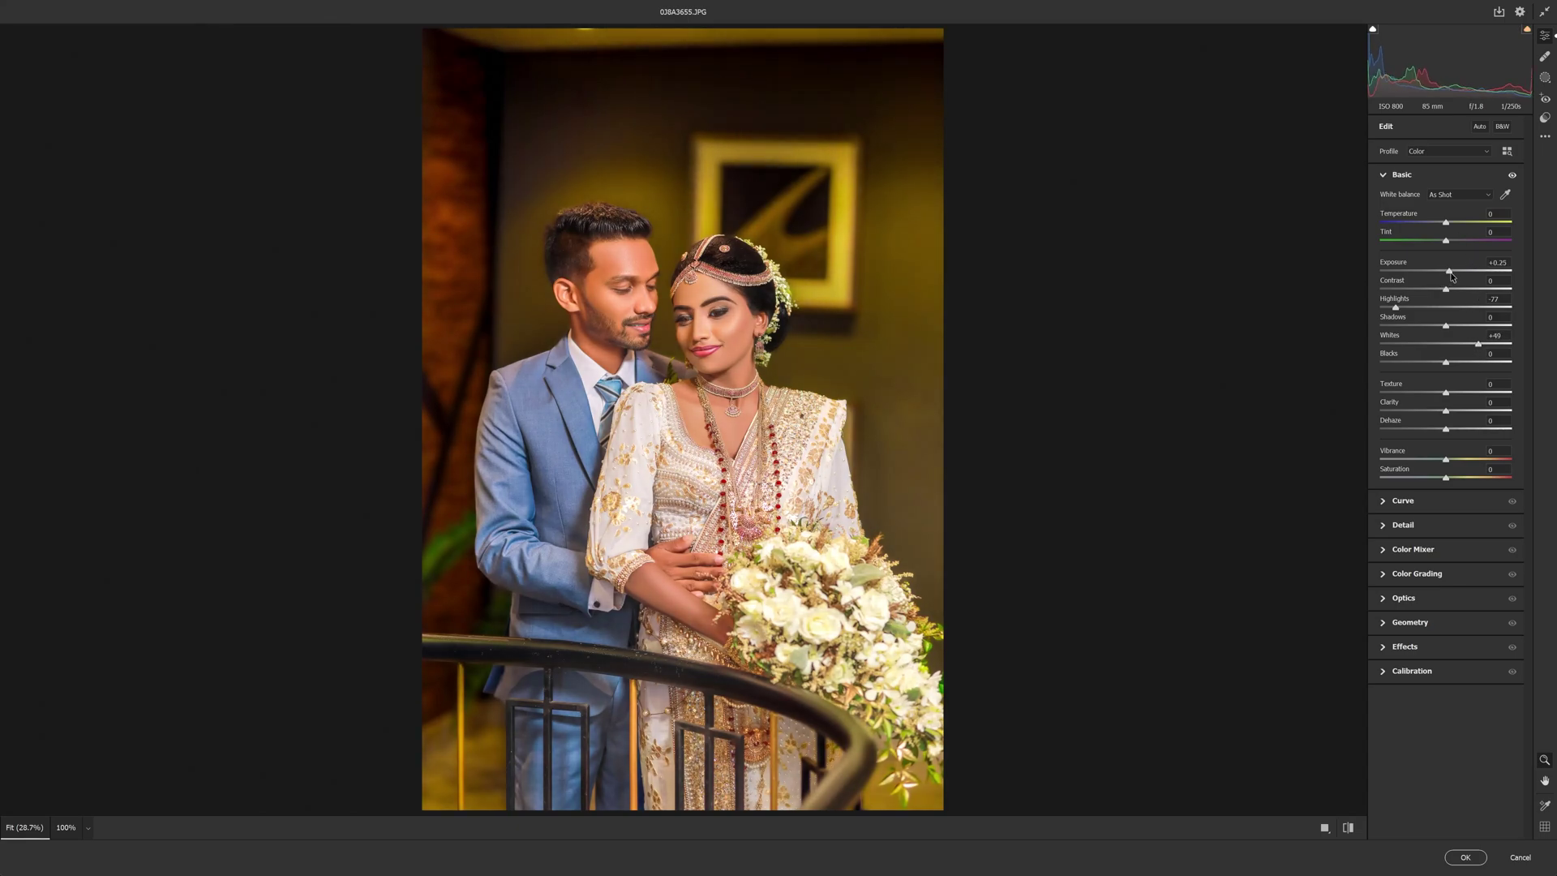
left_click_drag(1441, 463, 1442, 464)
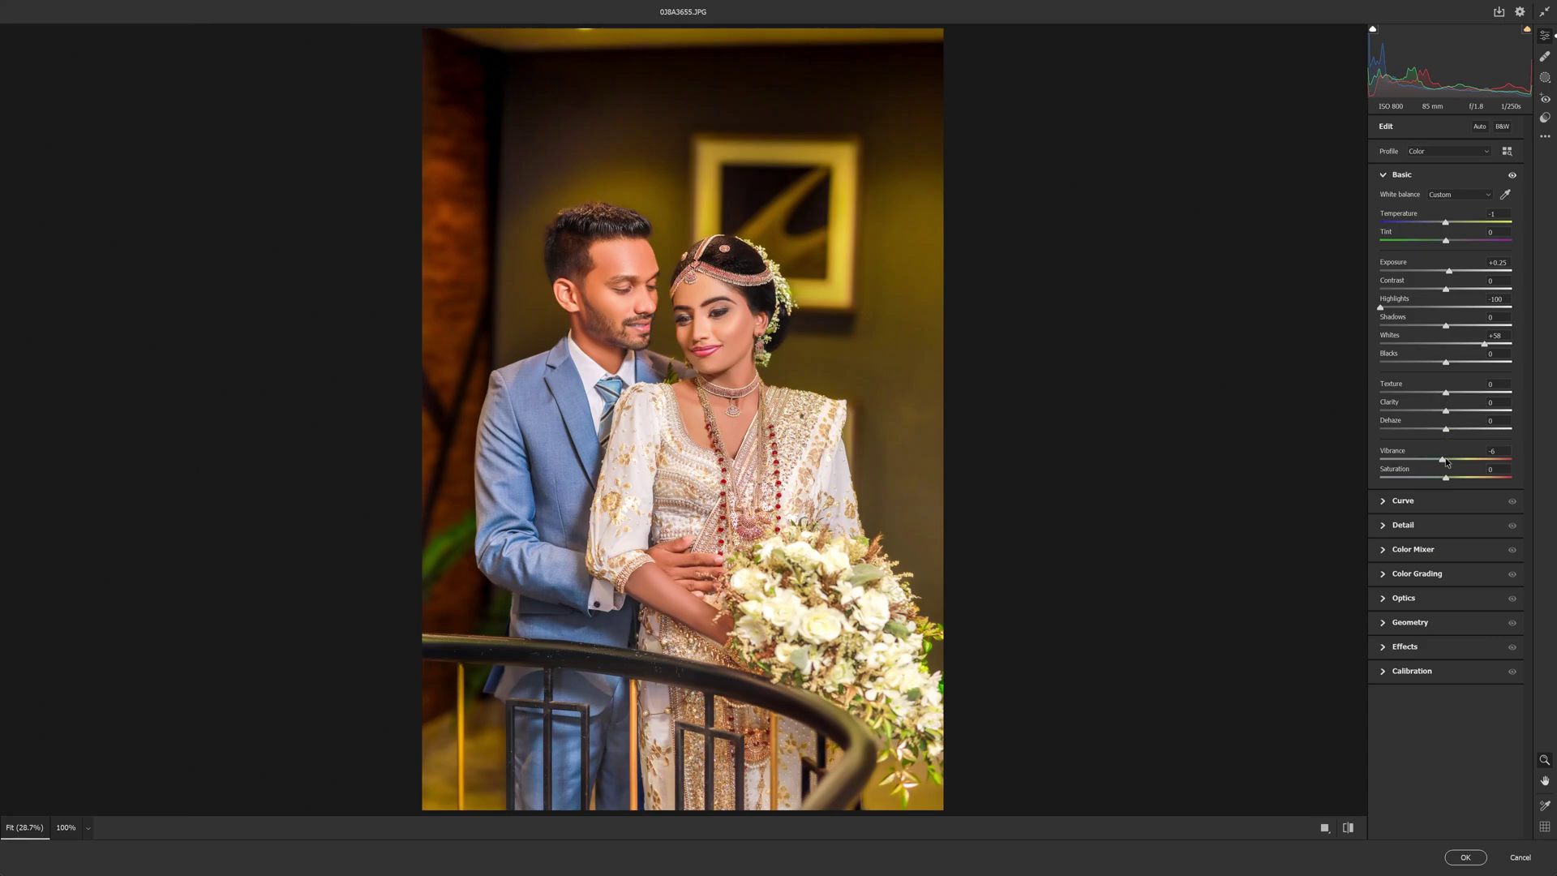
left_click(1348, 827)
left_click(1347, 827)
key("ctrl+minus")
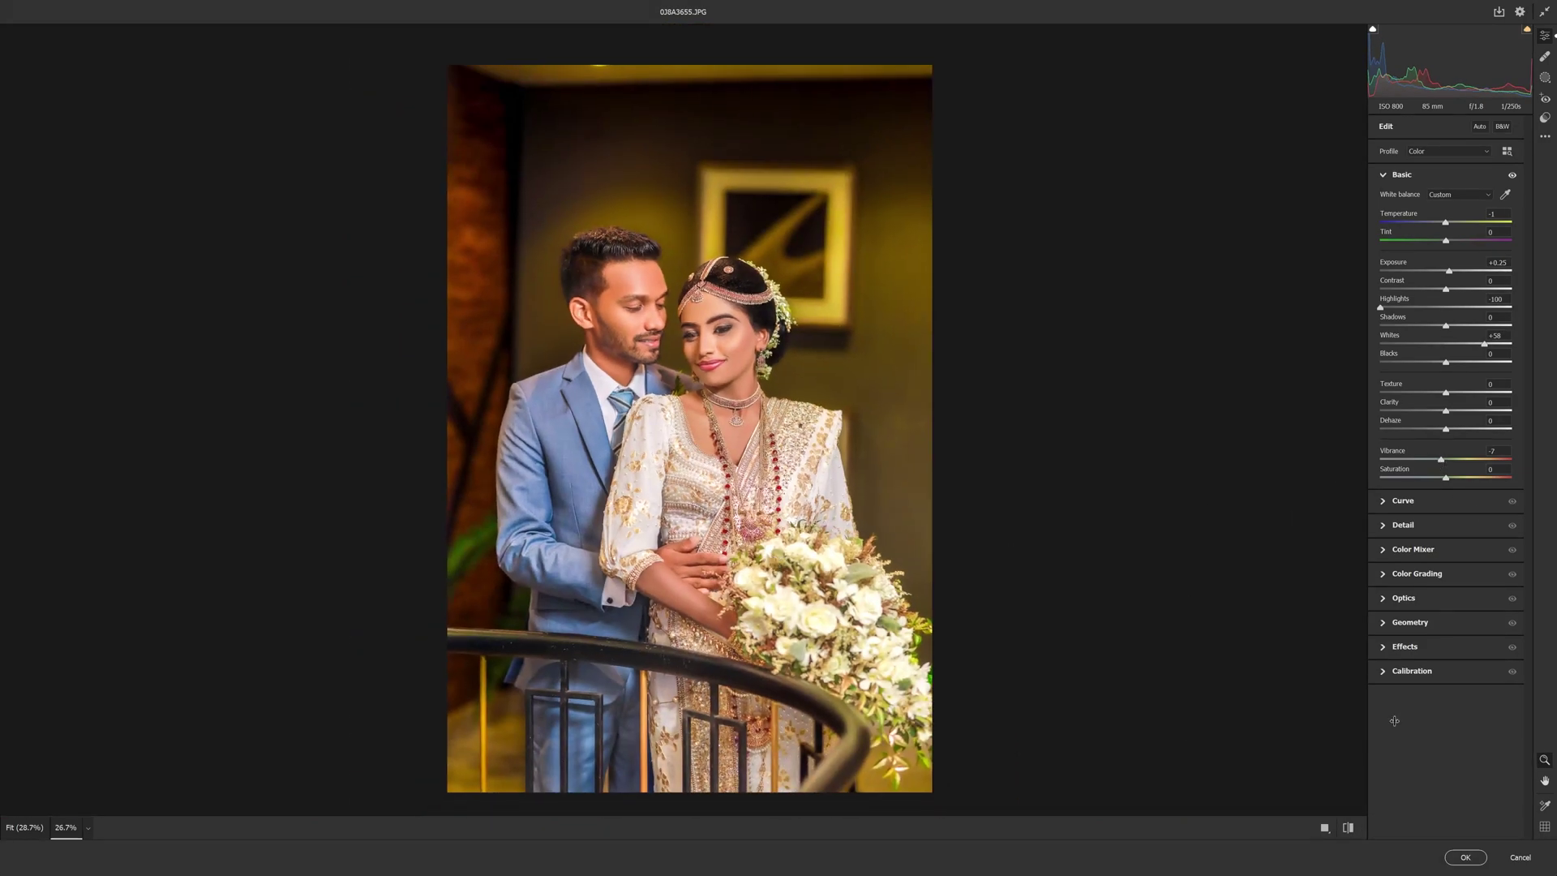
Step: Target the orange tones in Color Mixer, then set Red Primary Hue +3 and Blue Primary Saturation -3
left_click(1421, 557)
key("ctrl+plus")
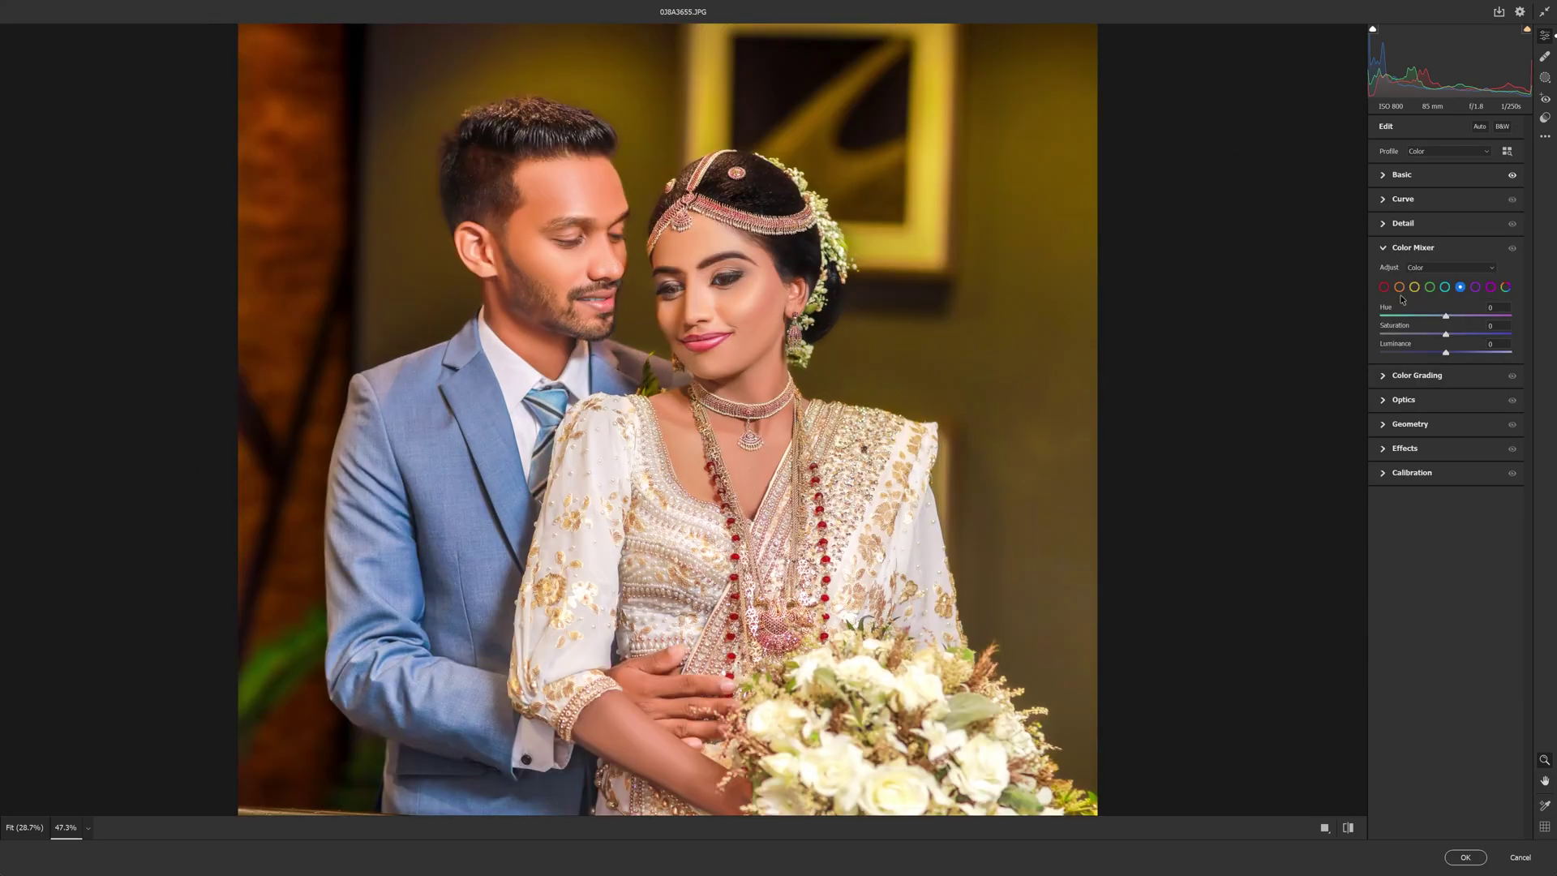
left_click(1399, 287)
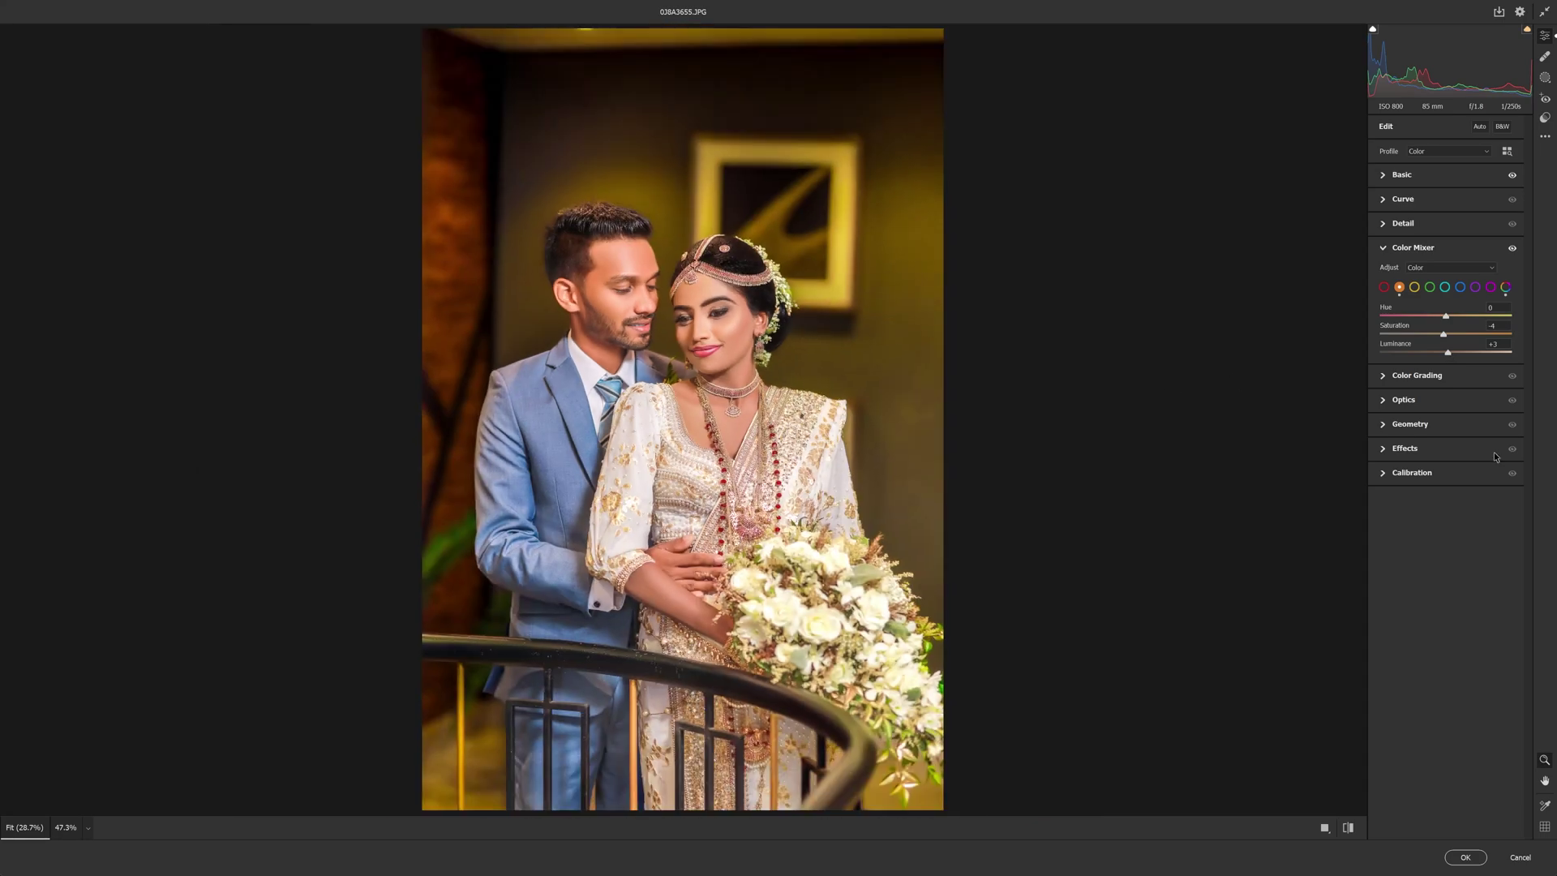
left_click(1447, 472)
left_click_drag(1448, 472, 1451, 475)
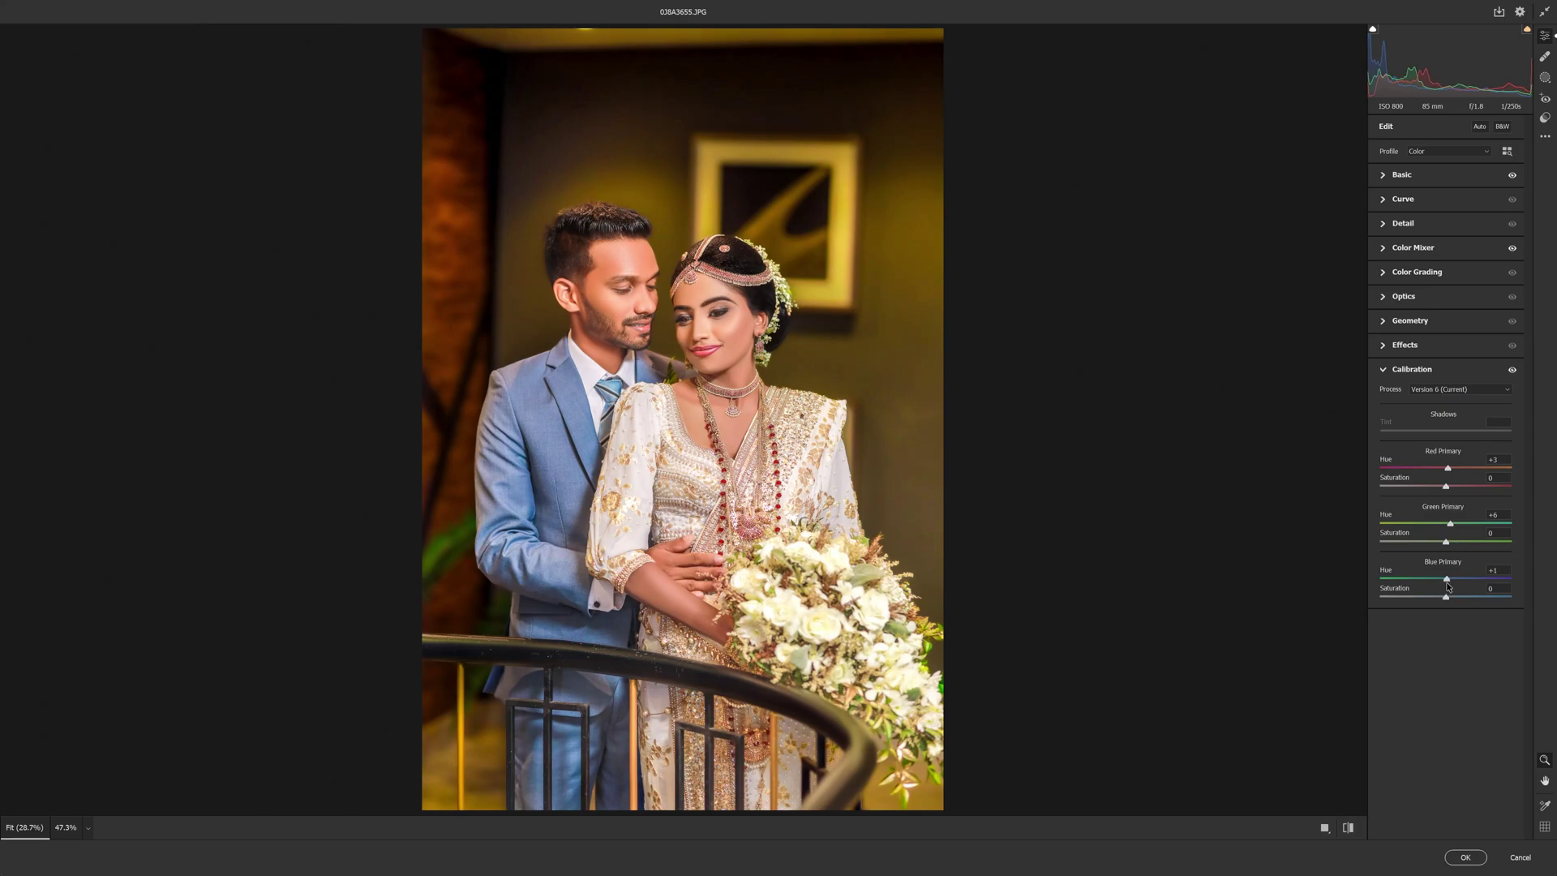
left_click_drag(1447, 599, 1445, 598)
Step: Add a radial mask around the couple with Highlights -52, Whites -54, Texture -10, and apply it
left_click(1545, 77)
left_click(1420, 270)
mouse_move(697, 485)
left_mouse_down()
mouse_move(859, 770)
mouse_move(840, 602)
left_mouse_up()
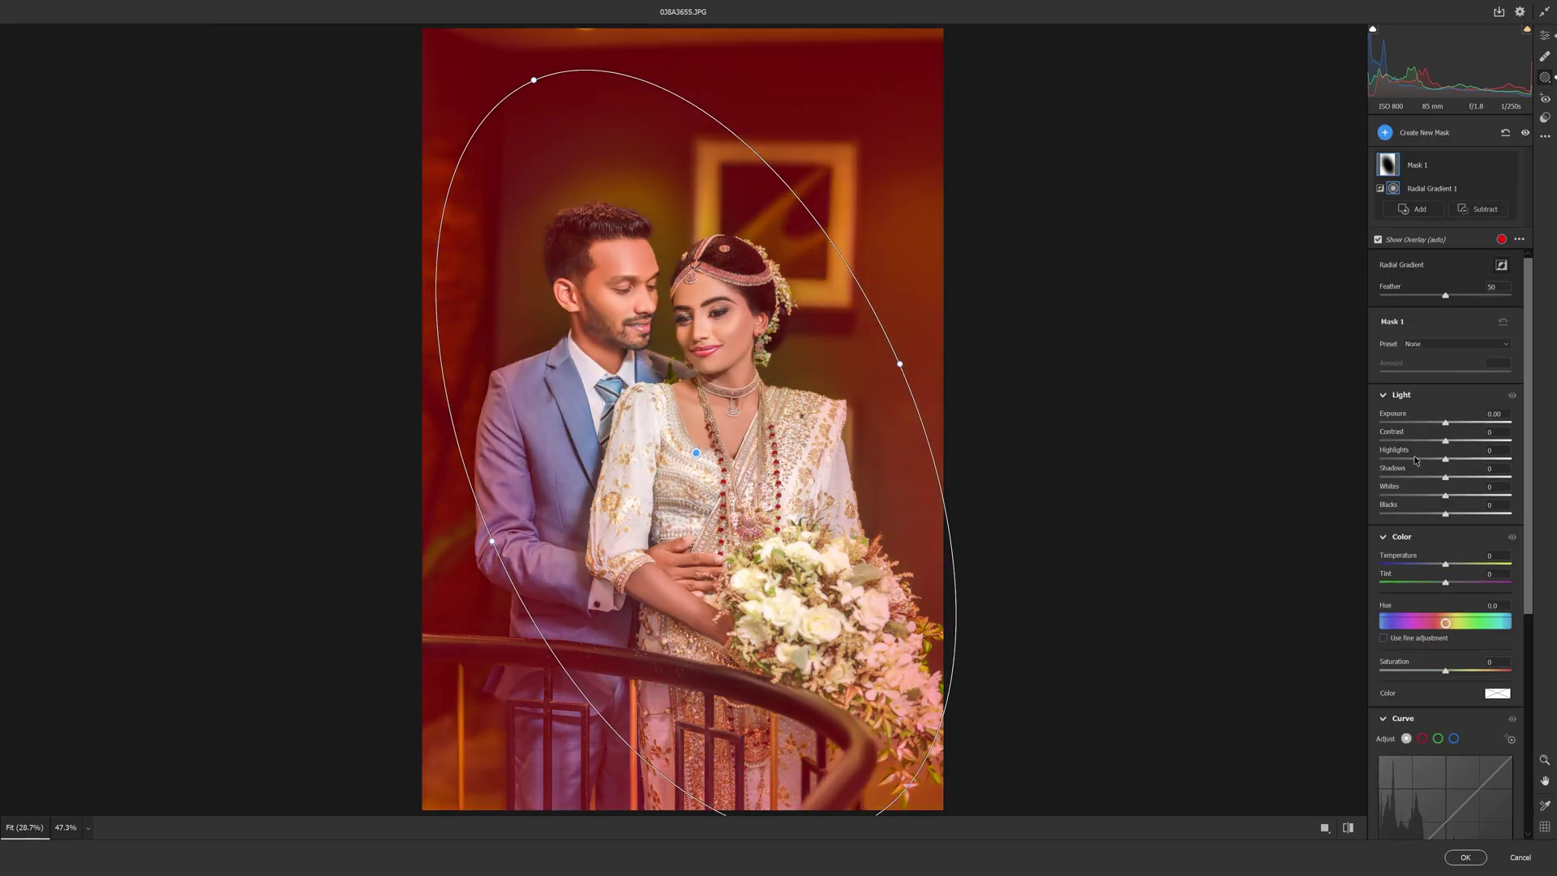
left_click_drag(1446, 459, 1412, 502)
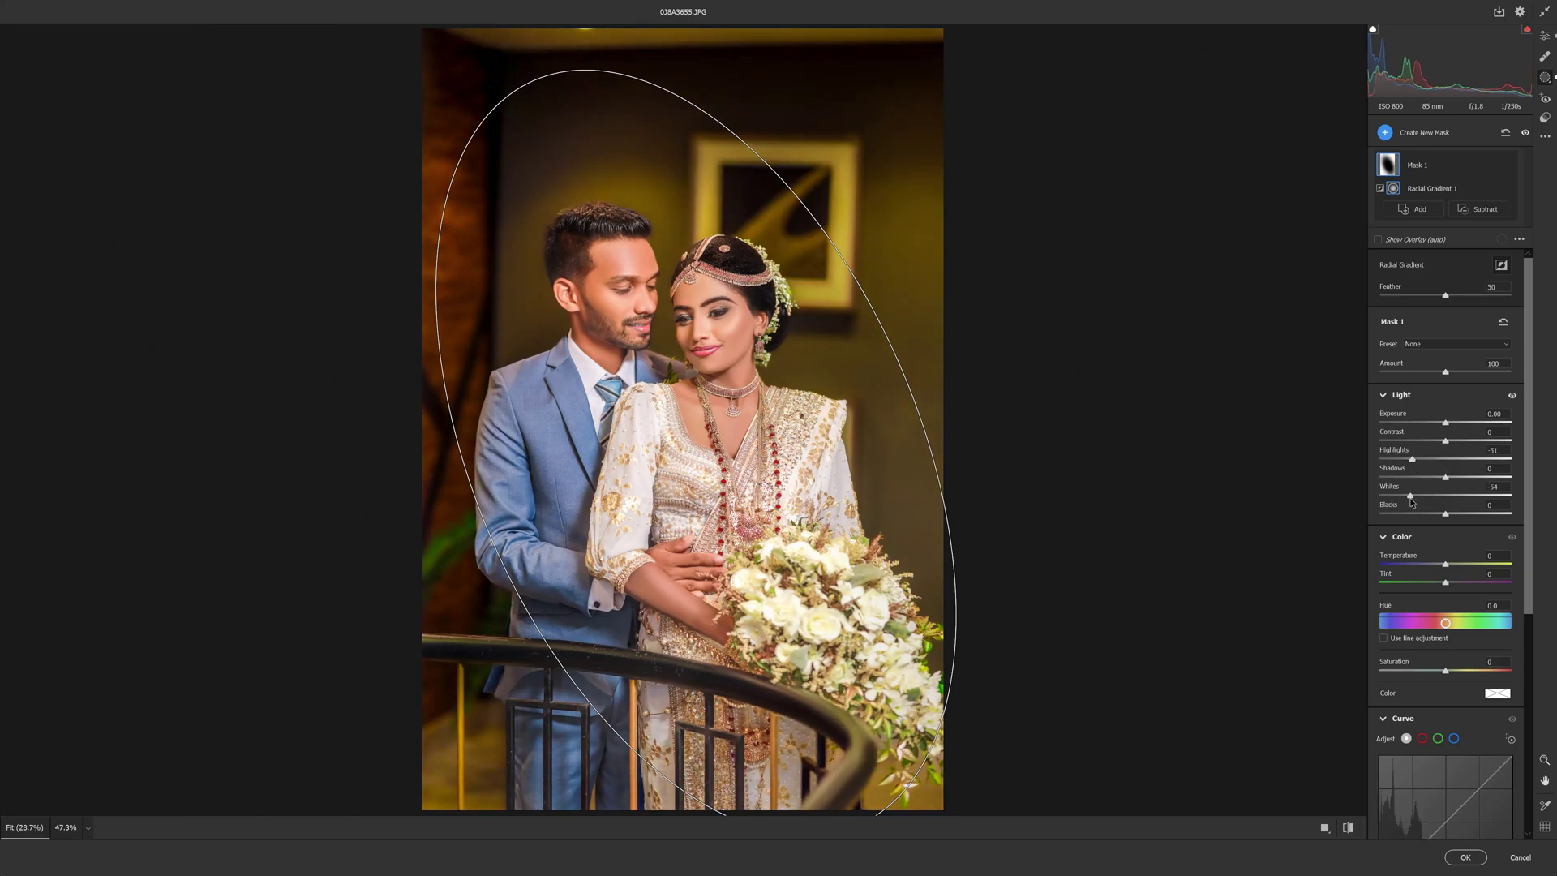
scroll(1438, 663, "down", 5)
scroll(1438, 663, "down", 2)
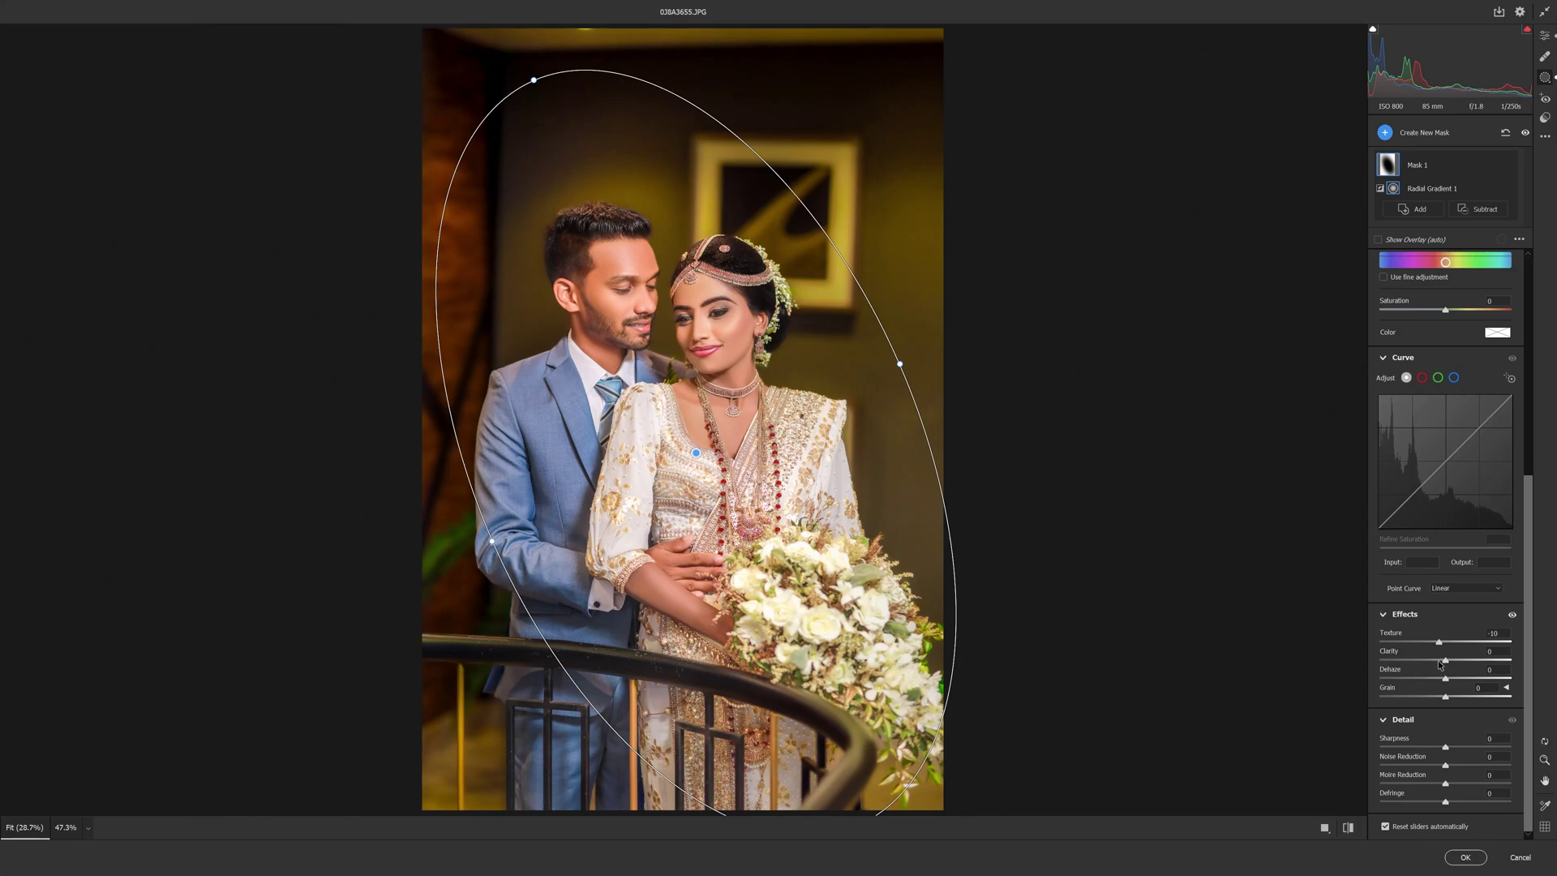
left_click(1464, 856)
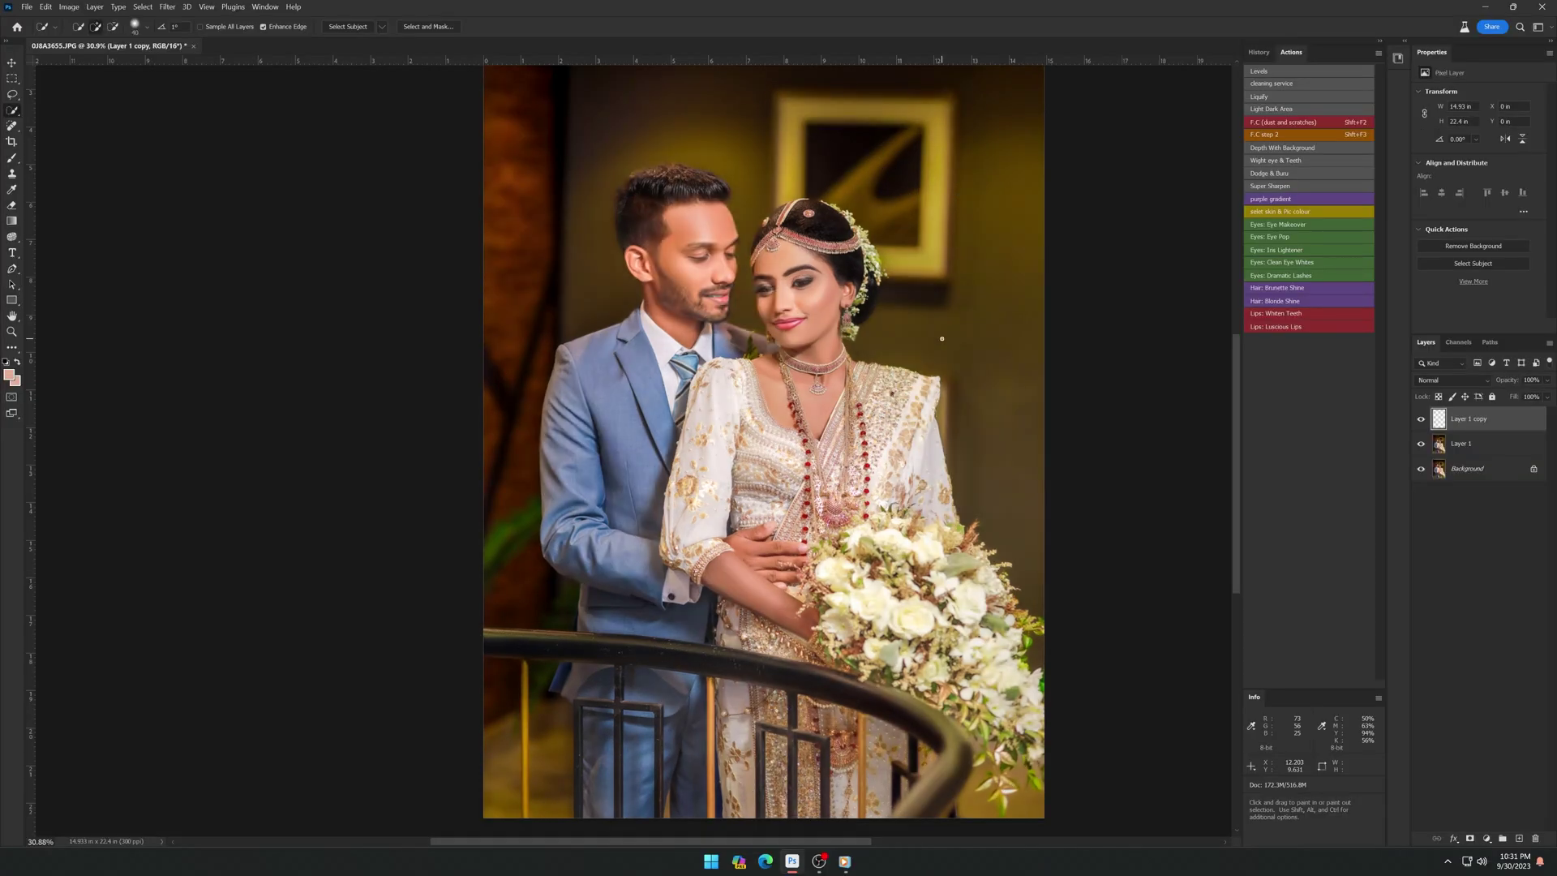
Step: Flatten all layers into one Background and run the skin and picture colour action
scroll(942, 338, "down", 2)
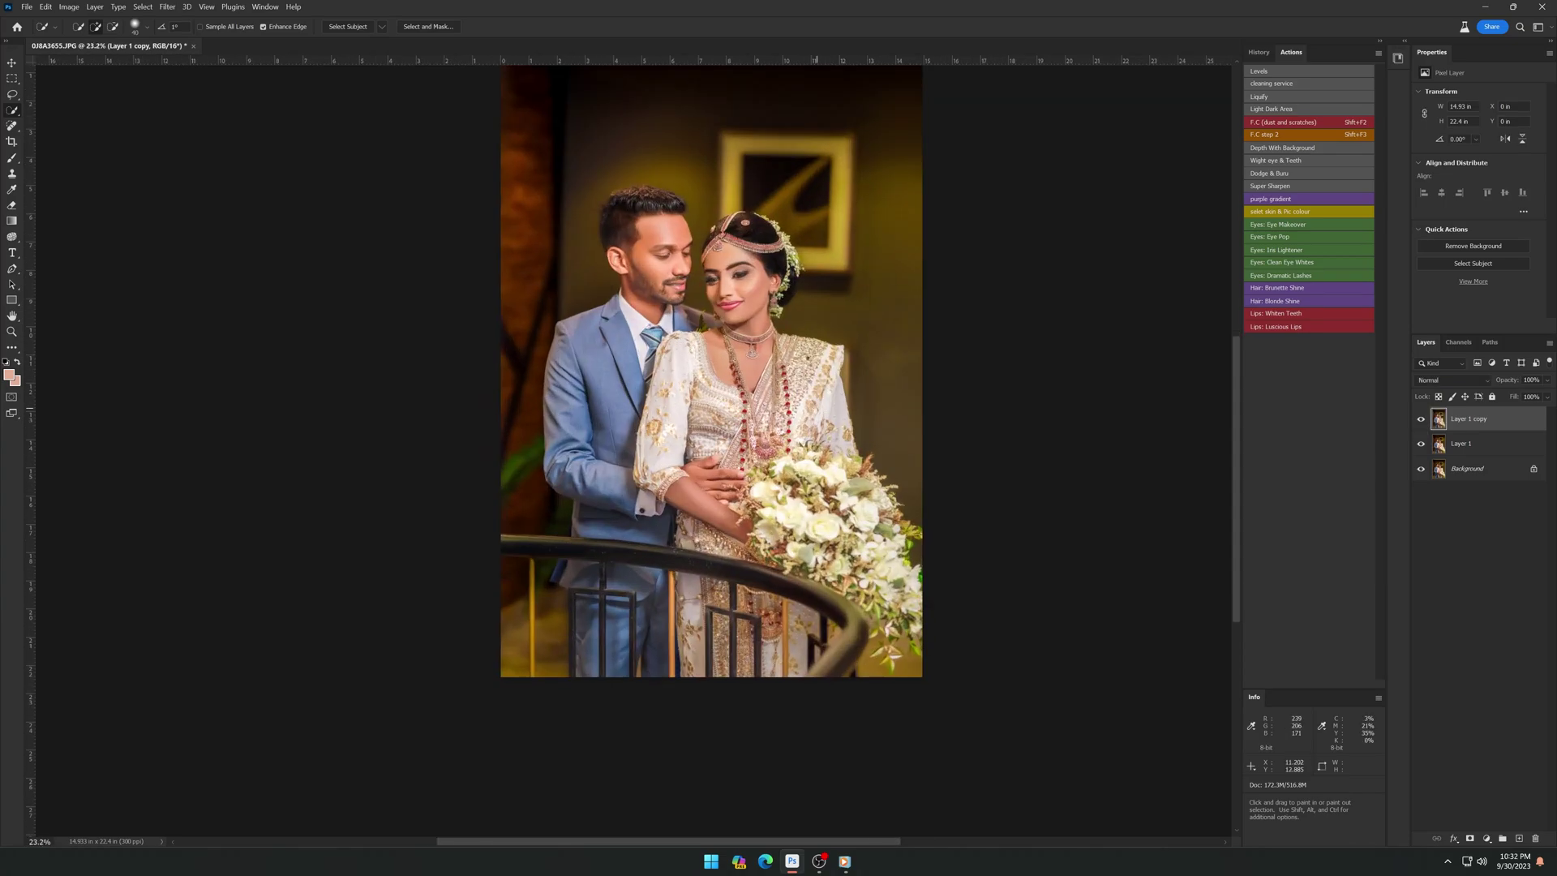
scroll(815, 416, "down", 2)
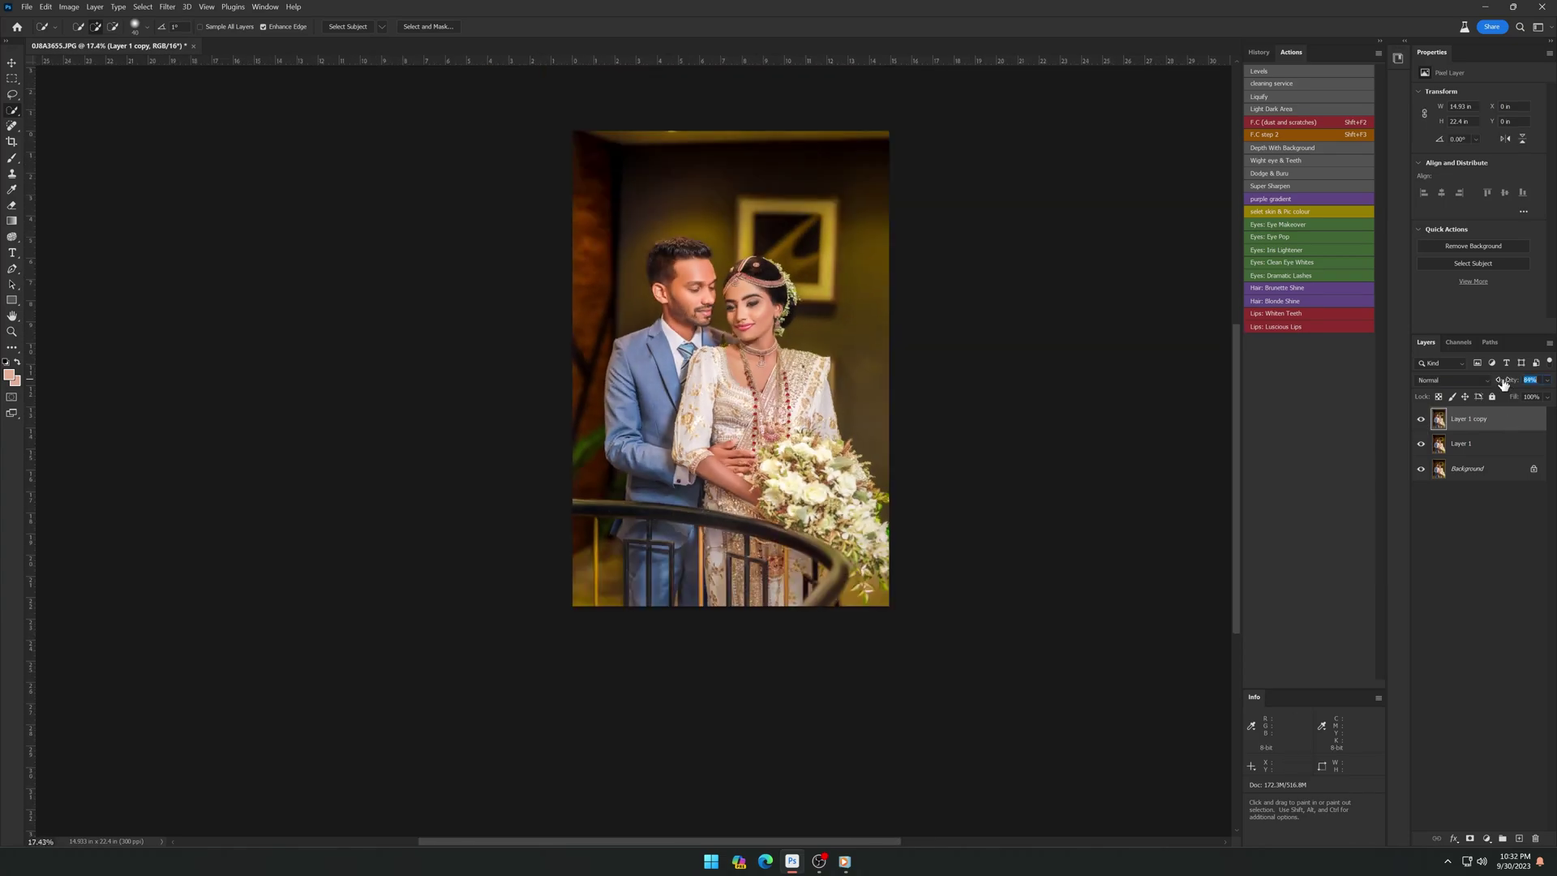
key("ctrl+shift+e")
scroll(702, 327, "up", 2)
scroll(702, 328, "up", 2)
key("v")
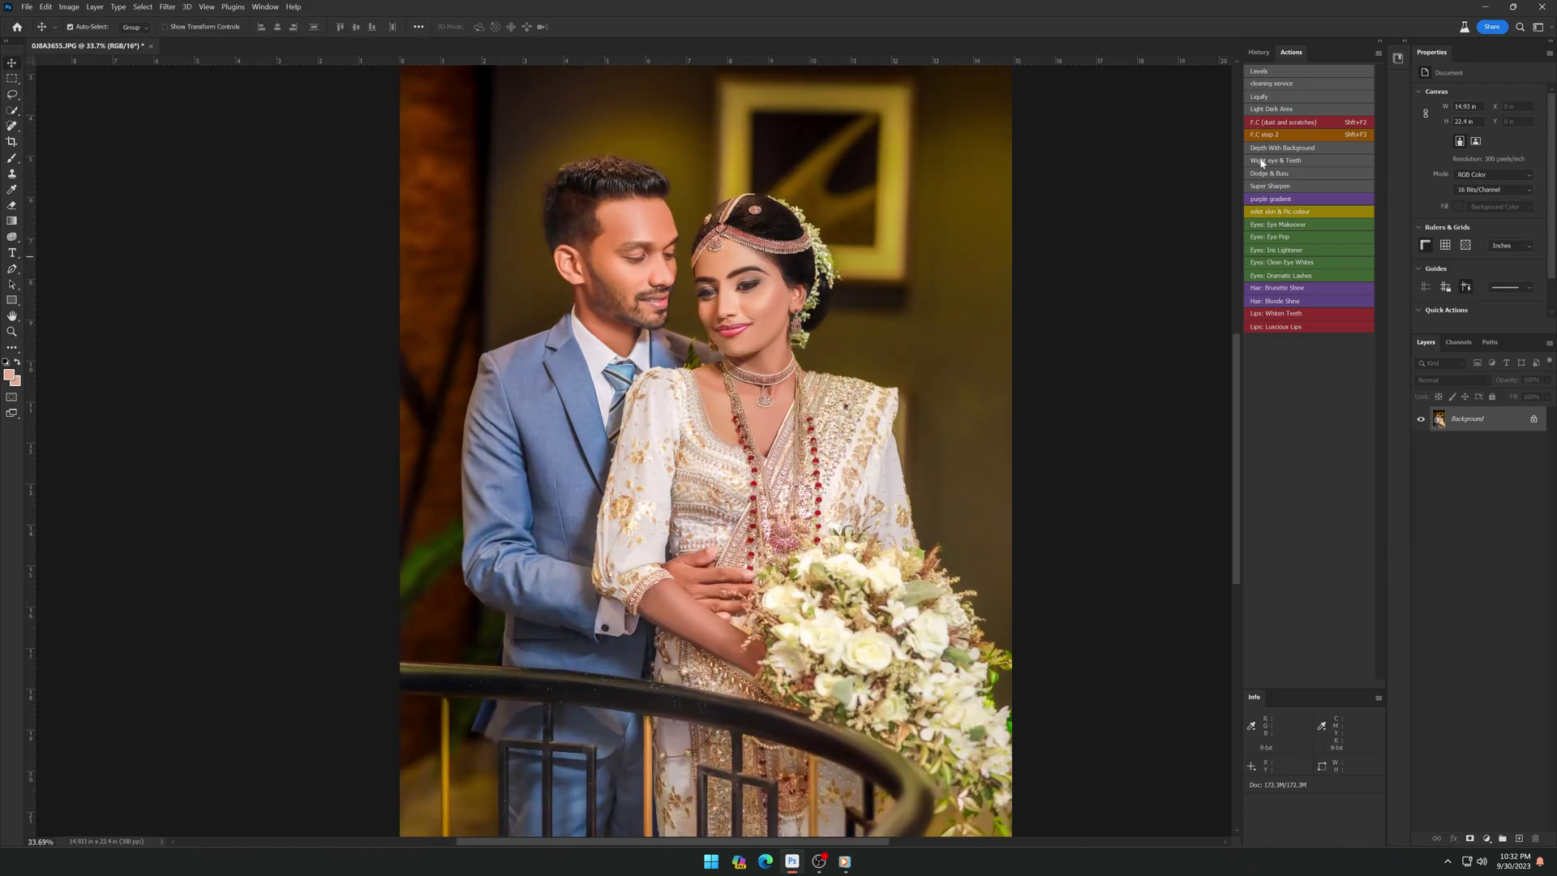
left_click(1275, 210)
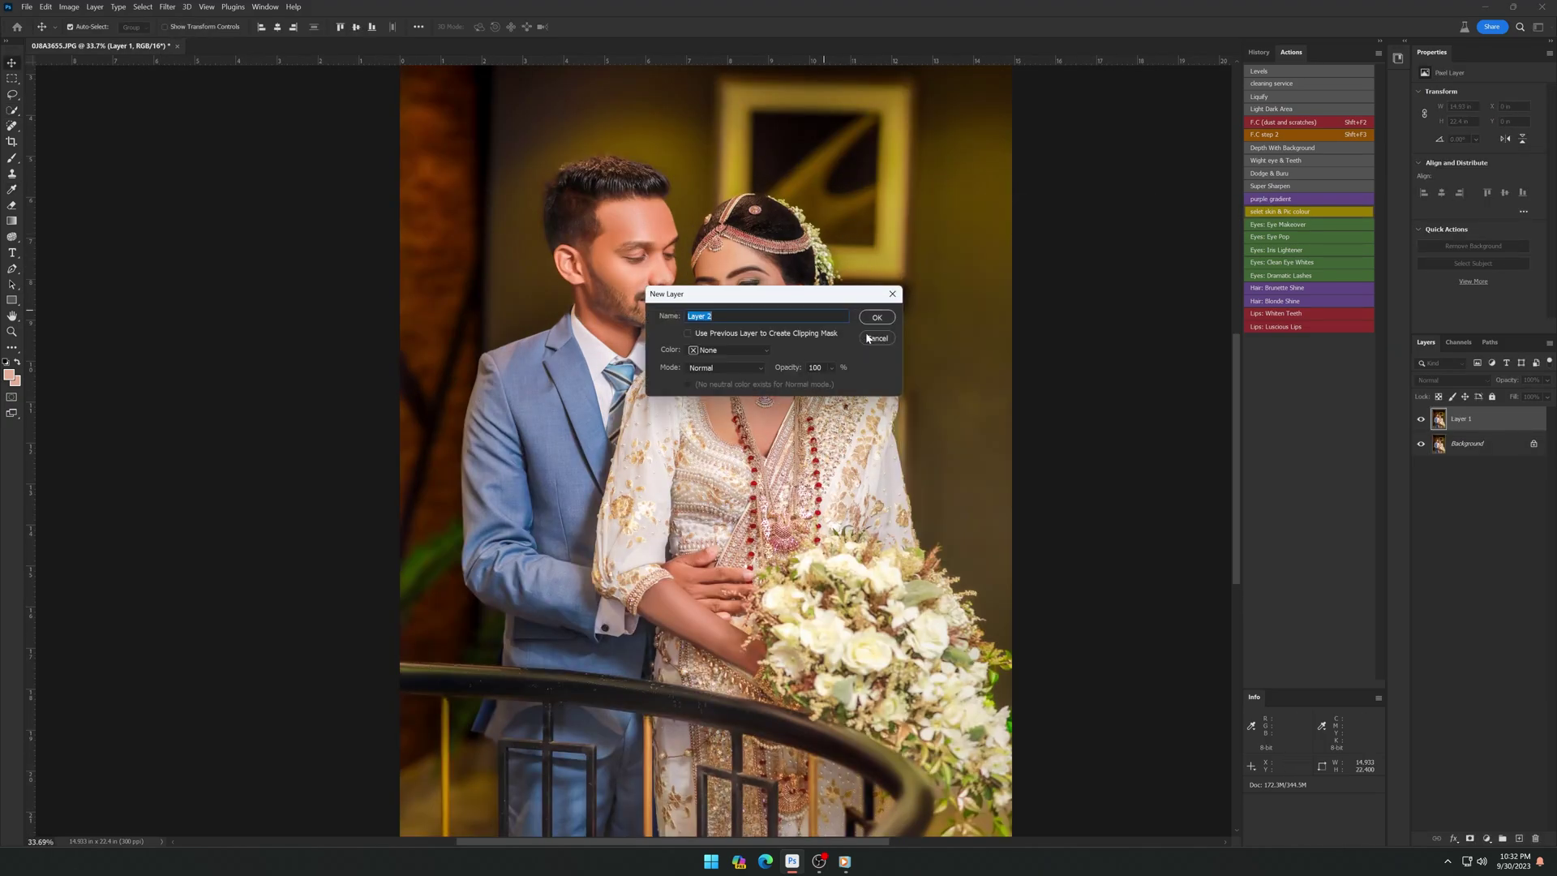
left_click(878, 319)
left_click(855, 290)
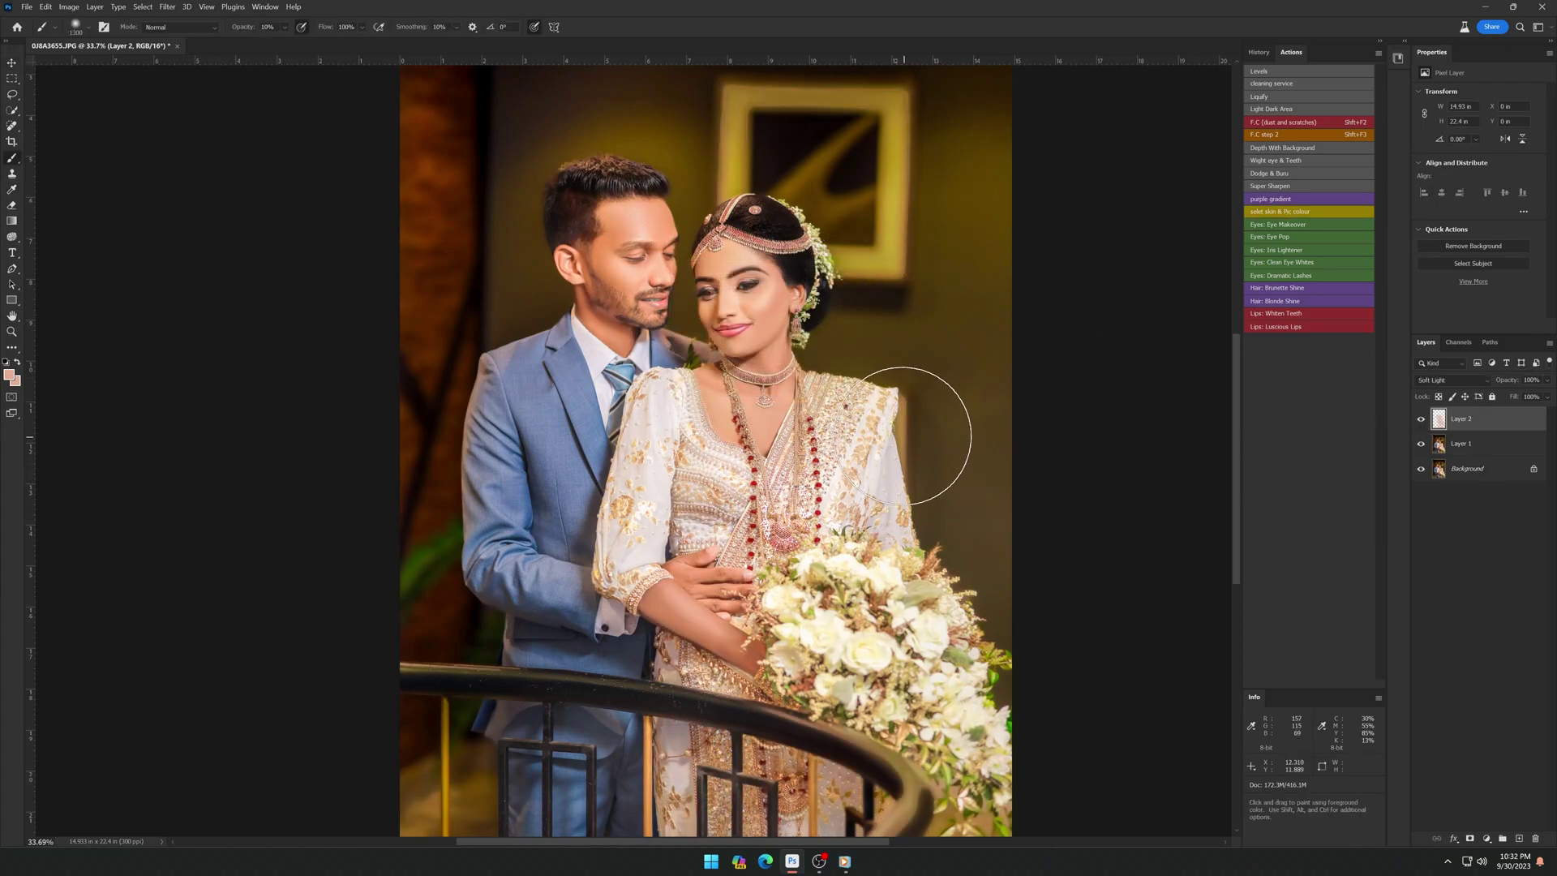
Step: Raise the brush opacity to 100% while reviewing the portrait
scroll(803, 623, "up", 5)
scroll(802, 623, "up", 5)
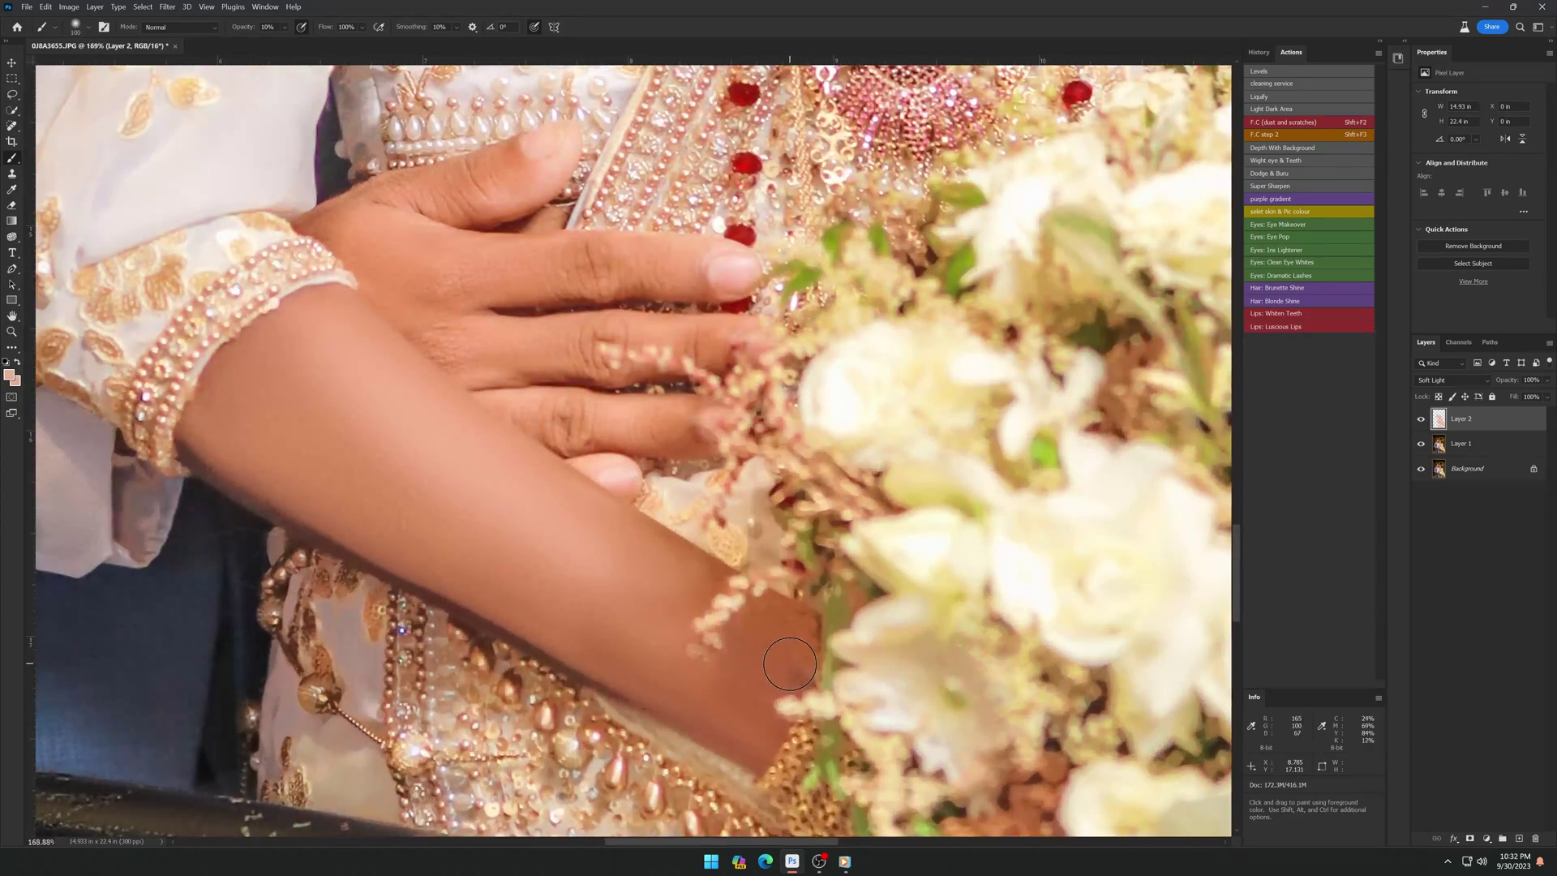
left_click_drag(234, 27, 324, 29)
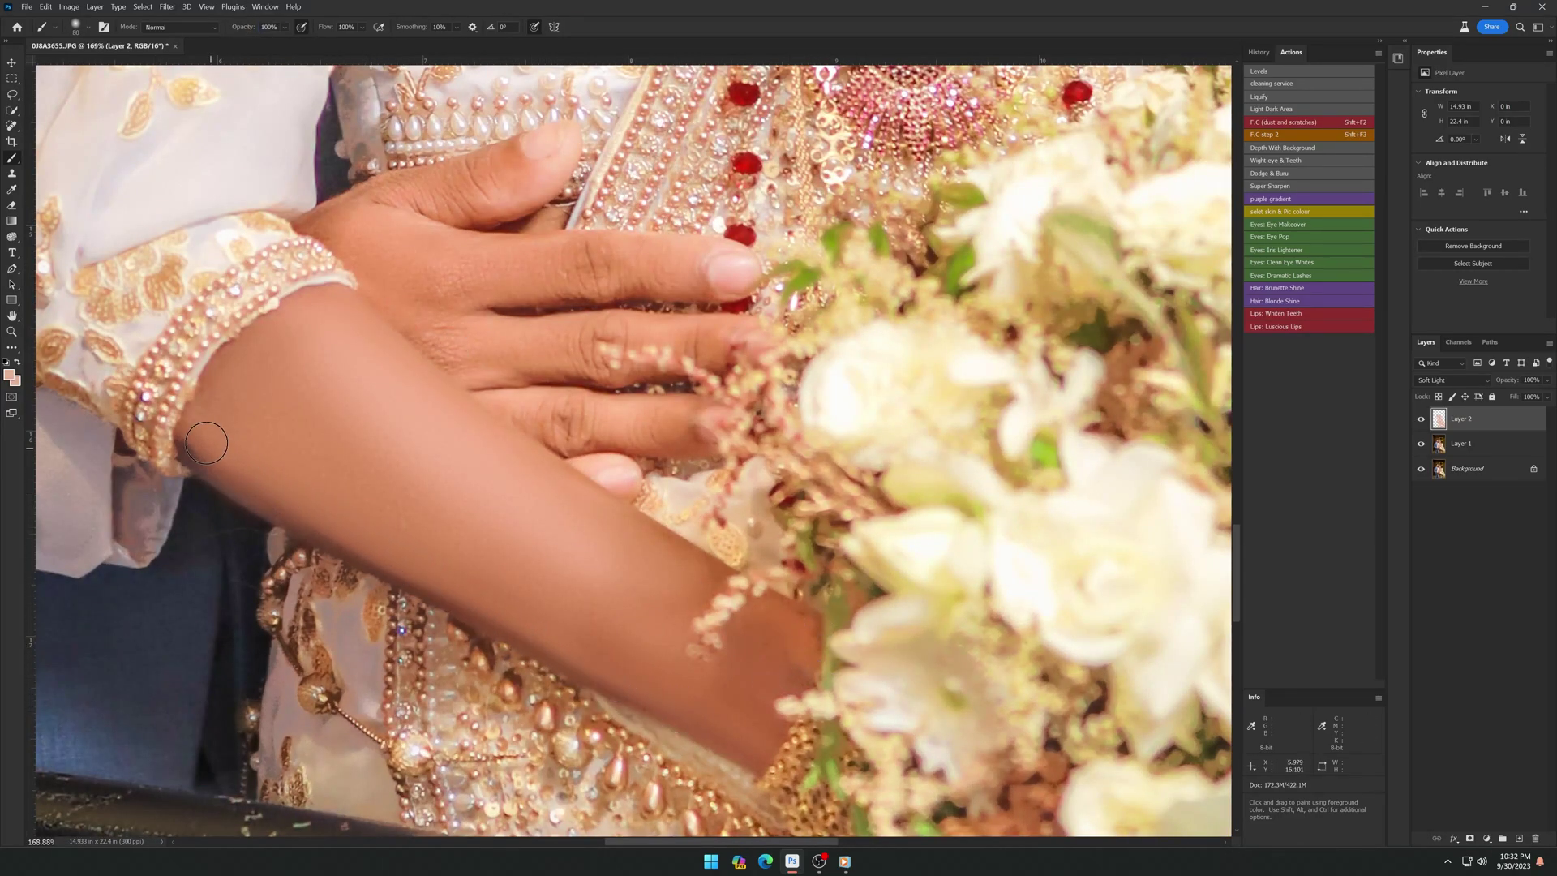
scroll(425, 276, "down", 2)
scroll(616, 528, "up", 3)
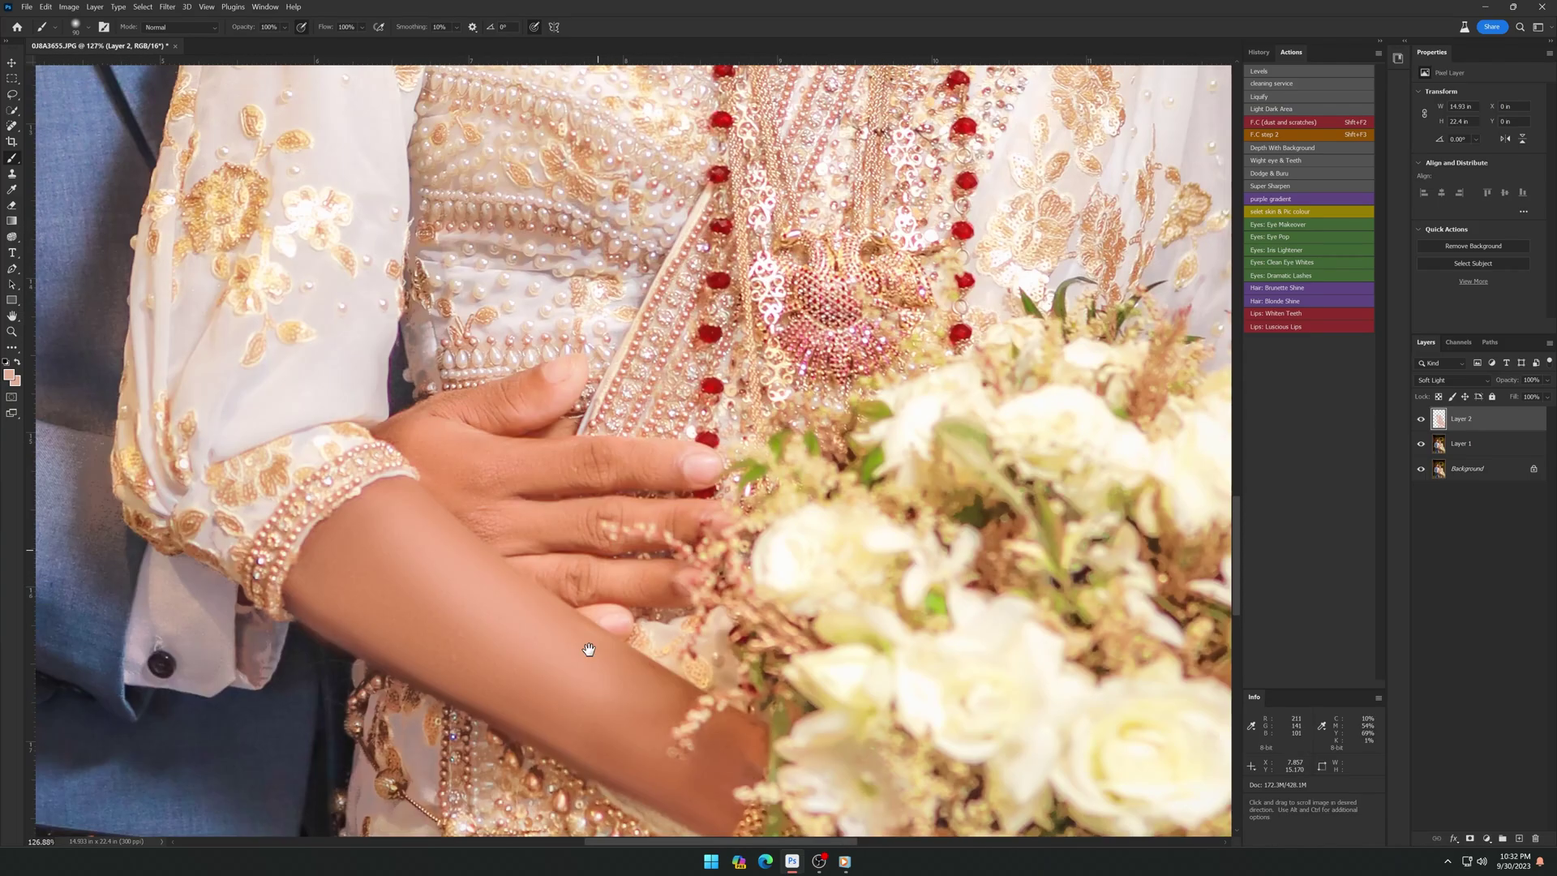
scroll(587, 646, "up", 8)
scroll(699, 559, "up", 1)
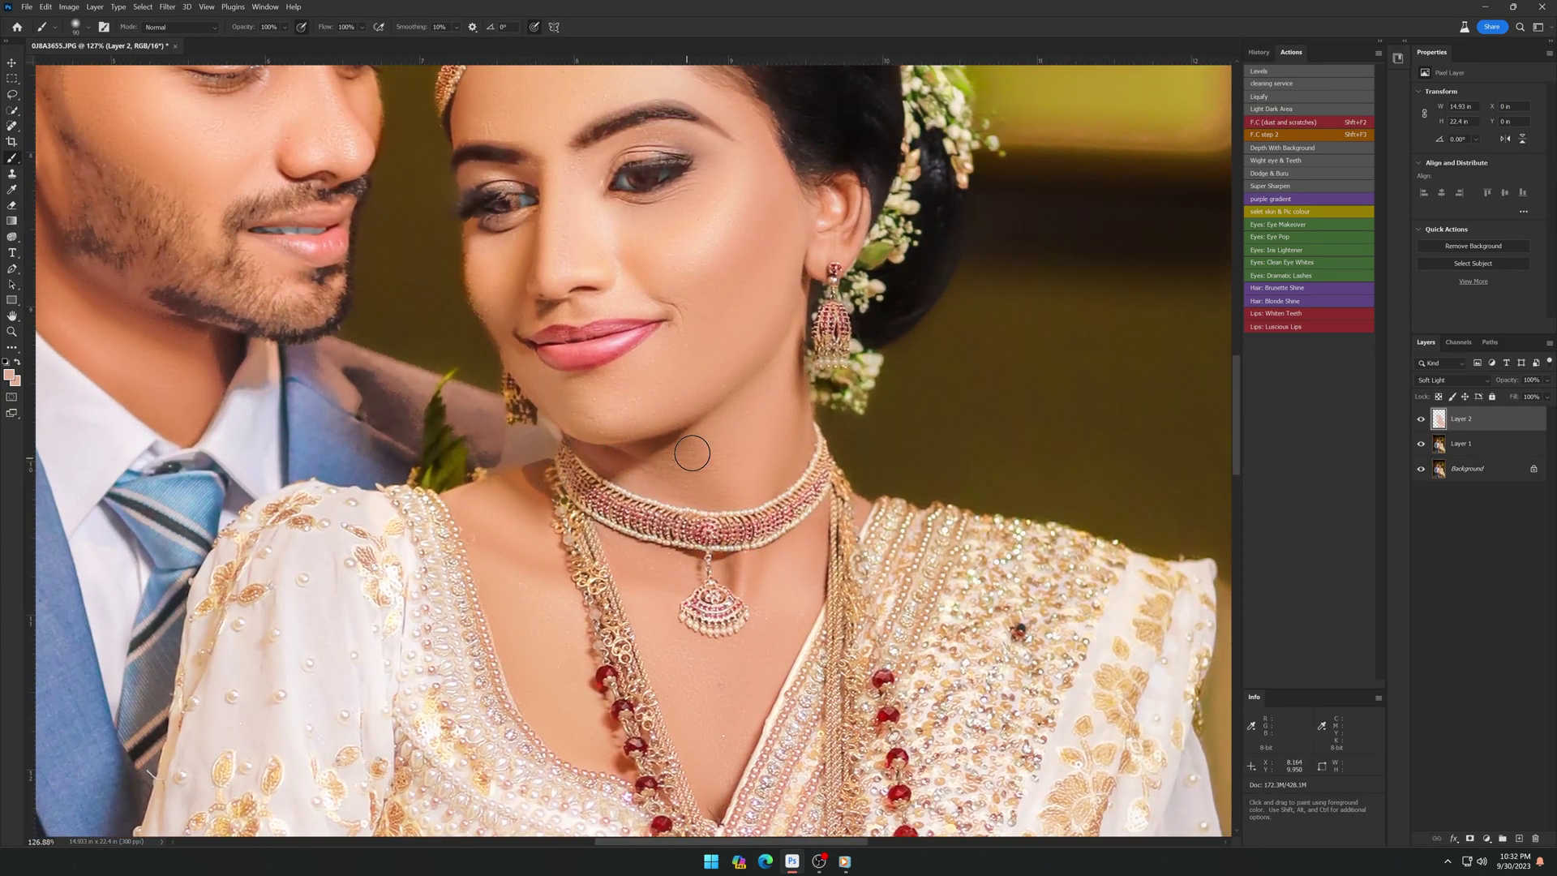
scroll(704, 562, "up", 3)
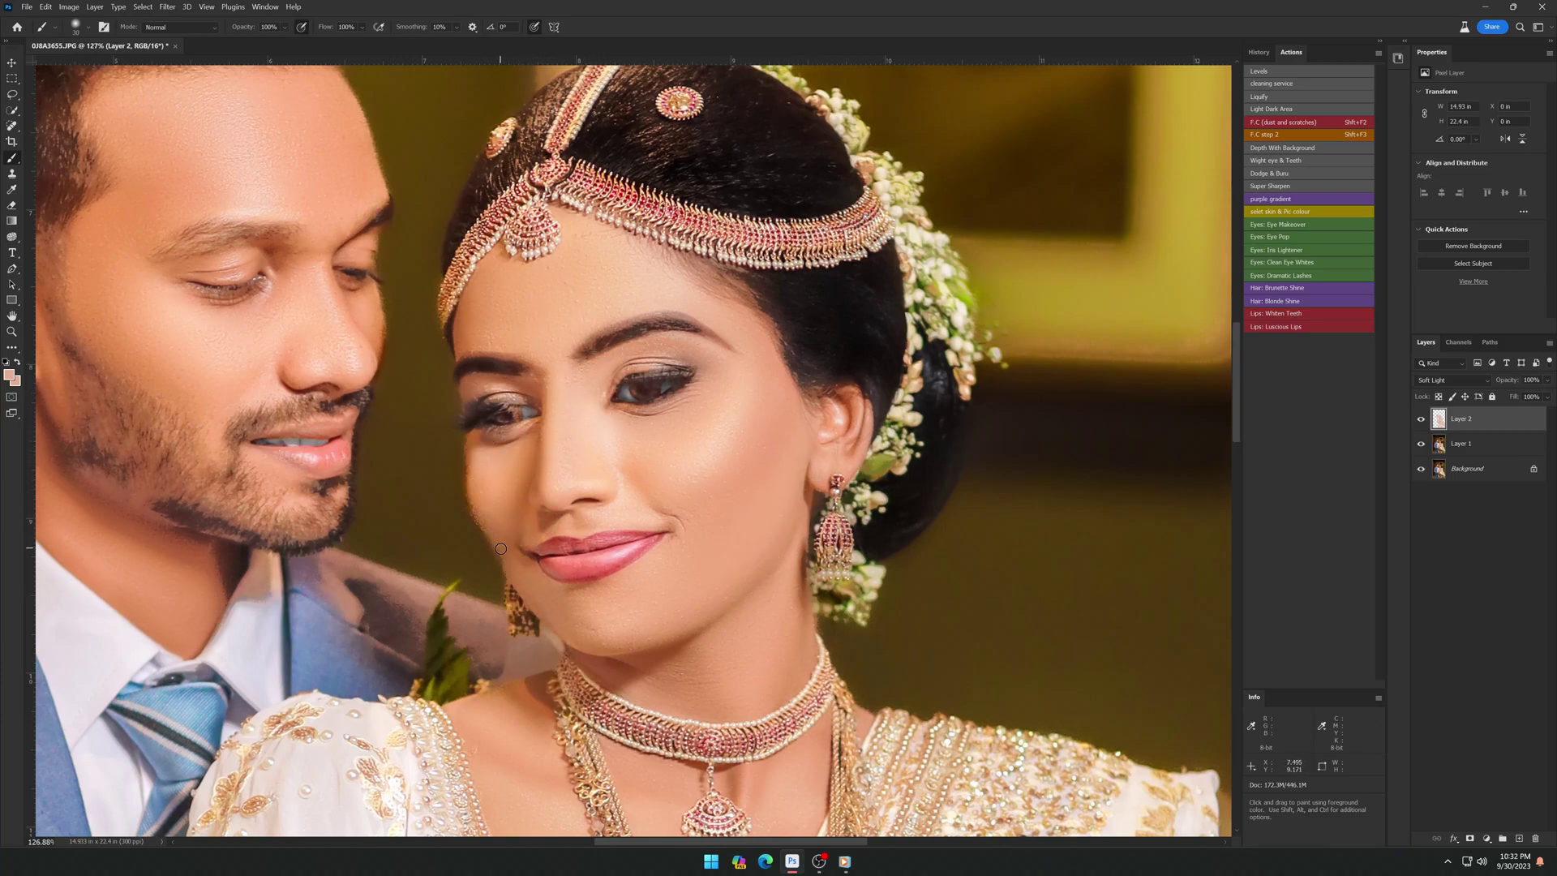
scroll(723, 301, "down", 3)
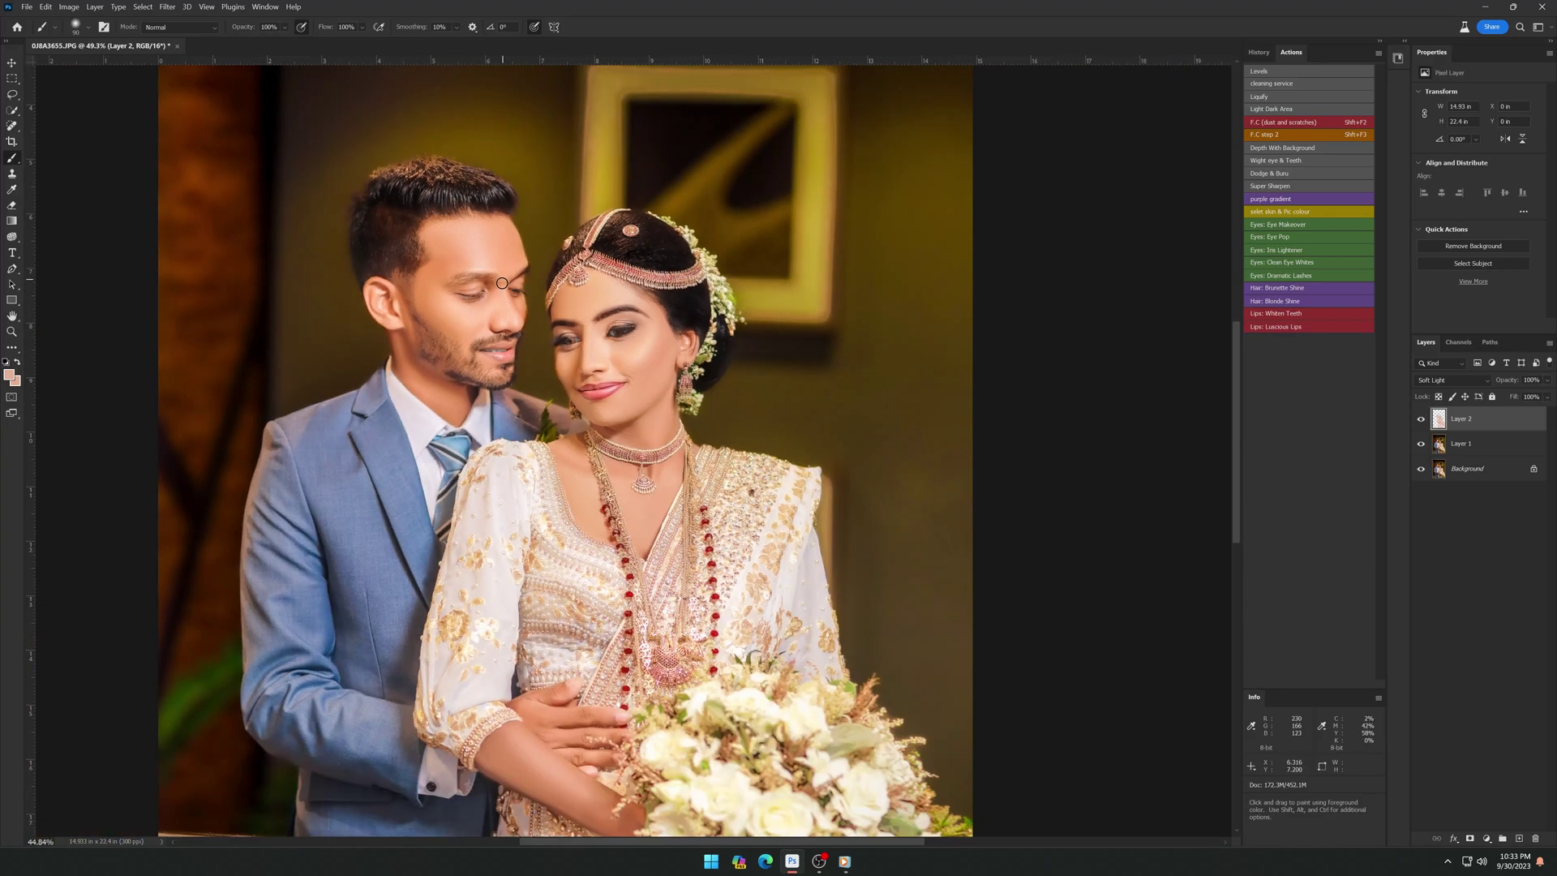
scroll(382, 260, "down", 5)
scroll(411, 561, "up", 4)
scroll(411, 560, "down", 3)
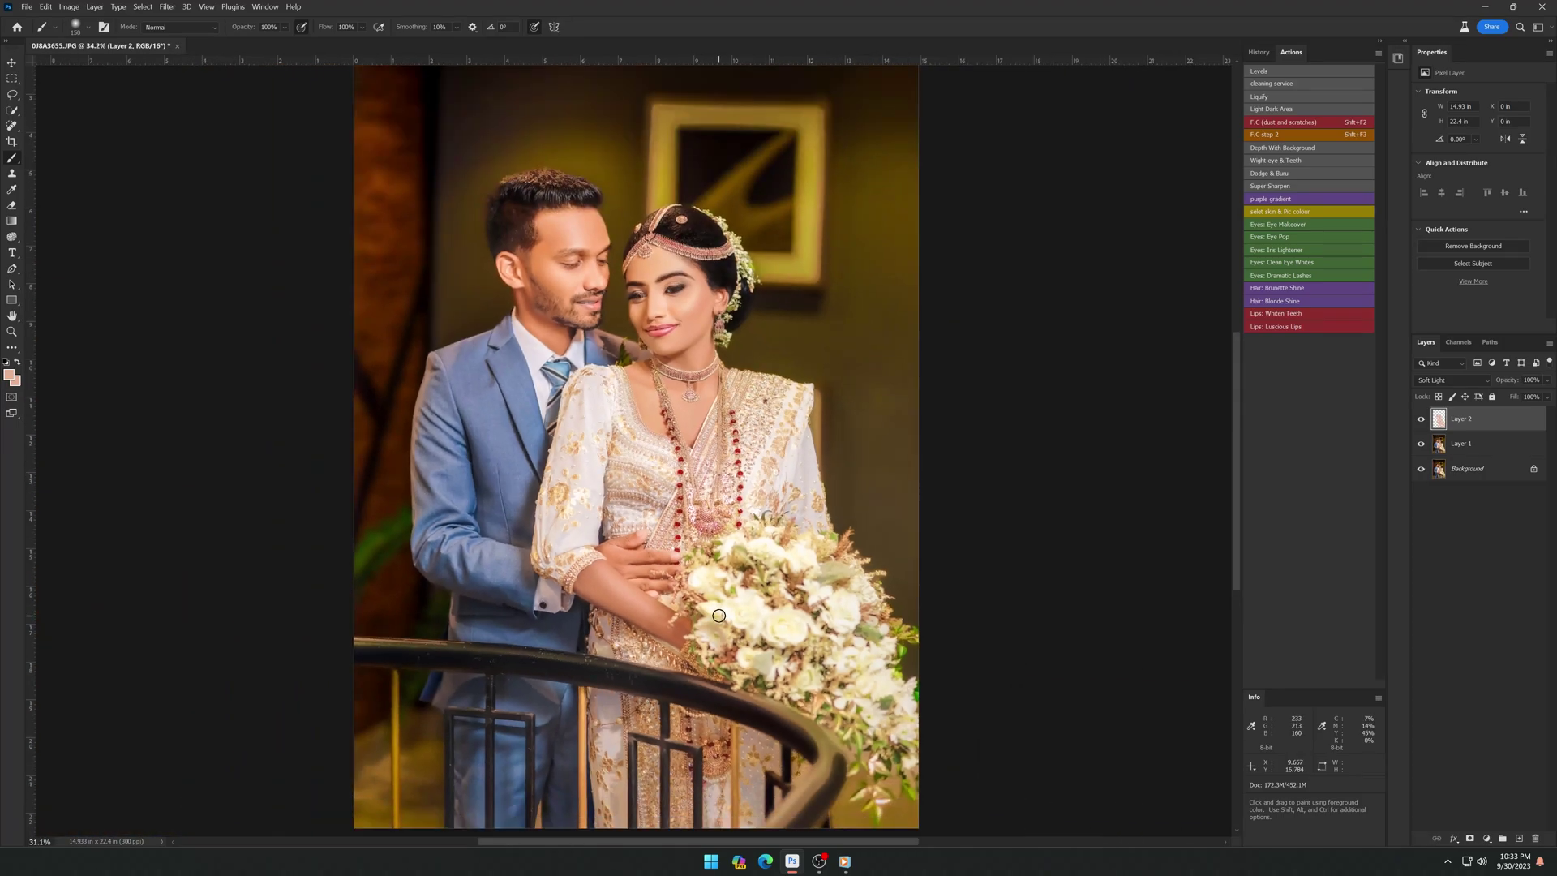
scroll(412, 561, "down", 2)
Step: Check the dodge-and-burn layer's effect and lower its opacity to 24%
left_click(1422, 423)
left_click(1422, 422)
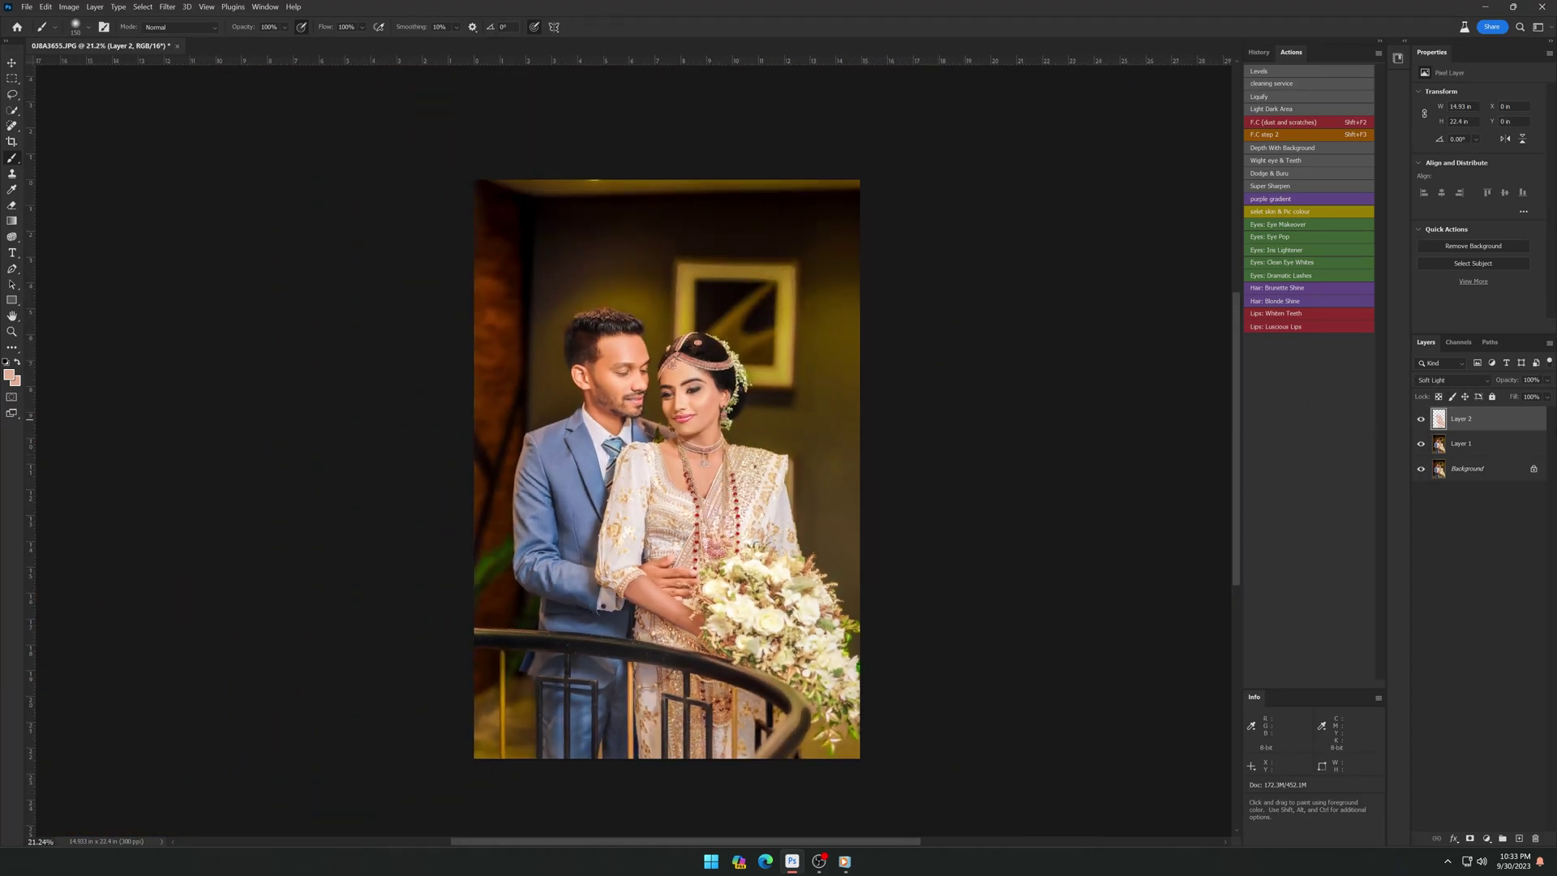
left_click_drag(1507, 379, 1407, 390)
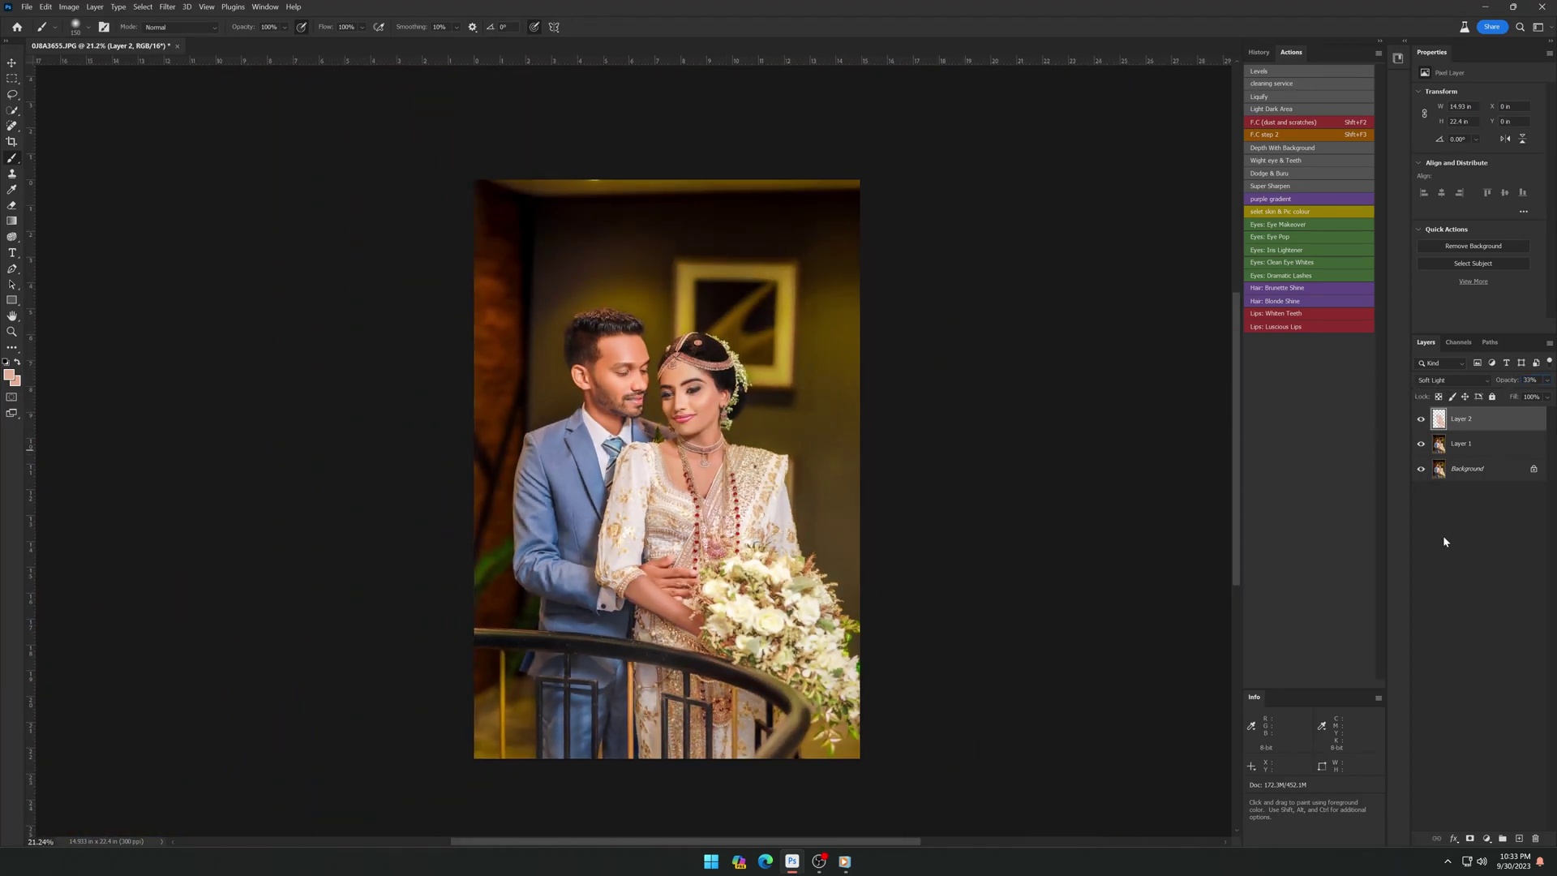
left_click(1443, 535)
left_click(1459, 418)
Step: Merge the dodge-and-burn layer down and duplicate the merged retouched layer
key("Delete")
key("ctrl+j")
key("v")
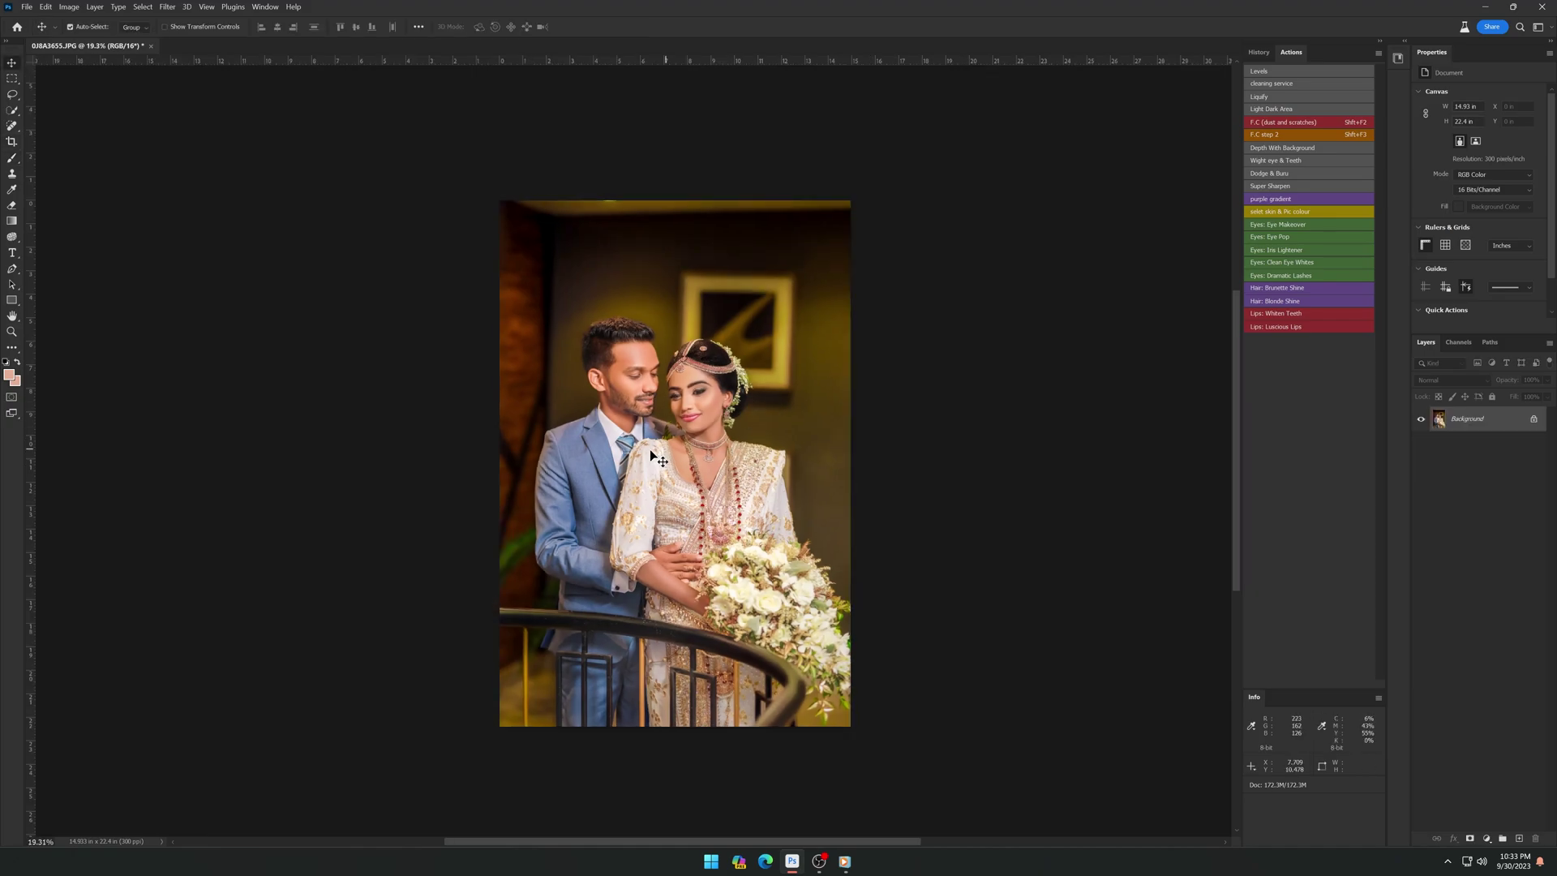
scroll(722, 390, "up", 3)
Step: Quick-mask select the skin of both faces and the bride's neck and chest
key("q")
key("b")
scroll(722, 390, "up", 2)
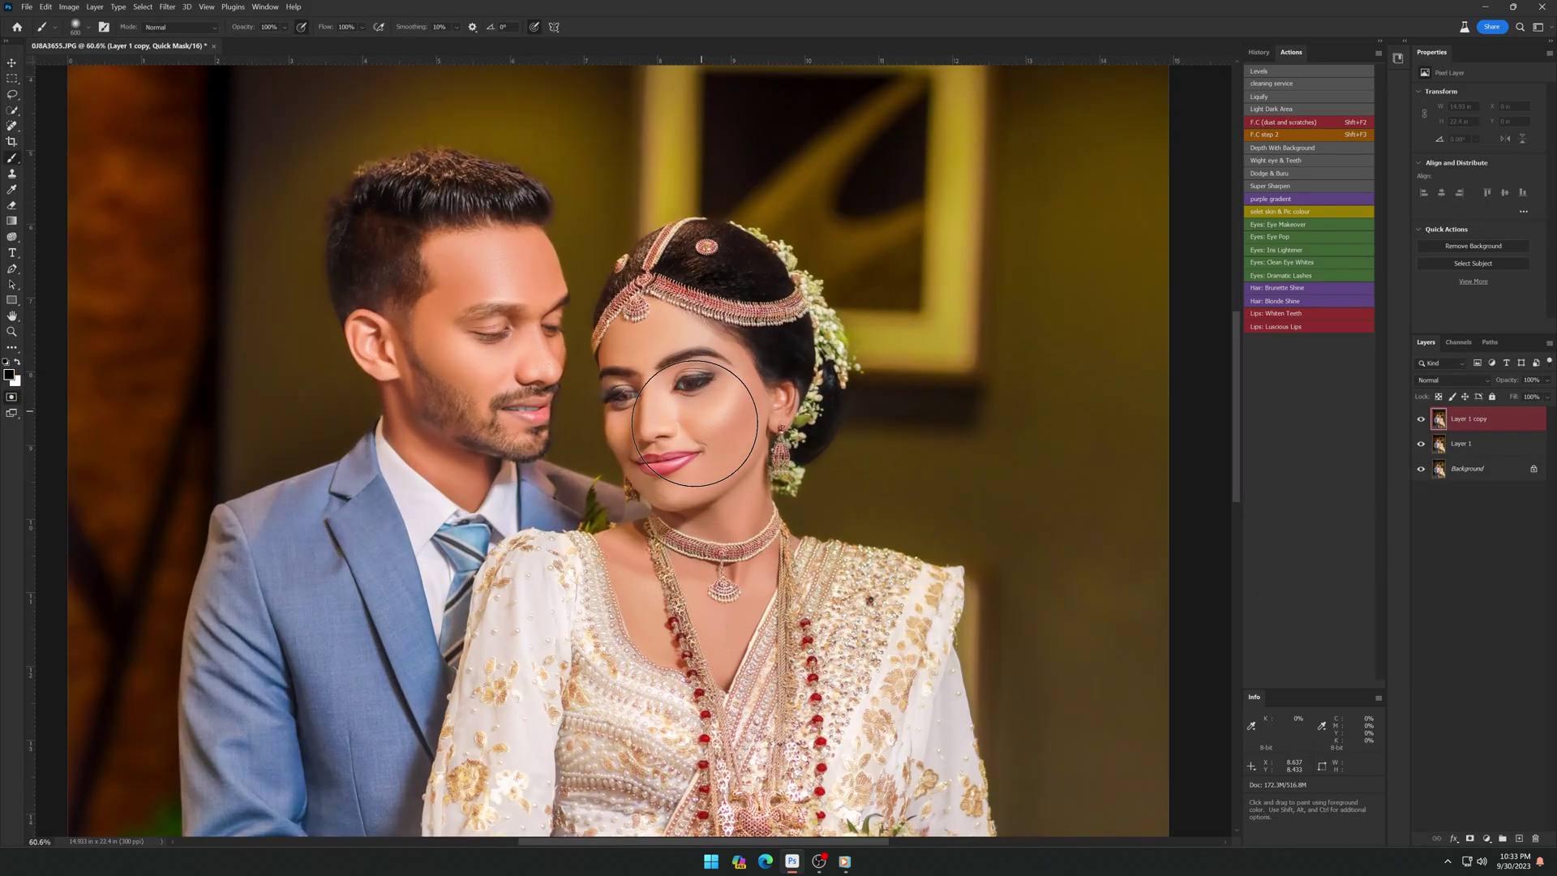
left_click_drag(665, 268, 755, 487)
mouse_move(649, 519)
left_mouse_down()
mouse_move(795, 641)
mouse_move(714, 779)
left_mouse_up()
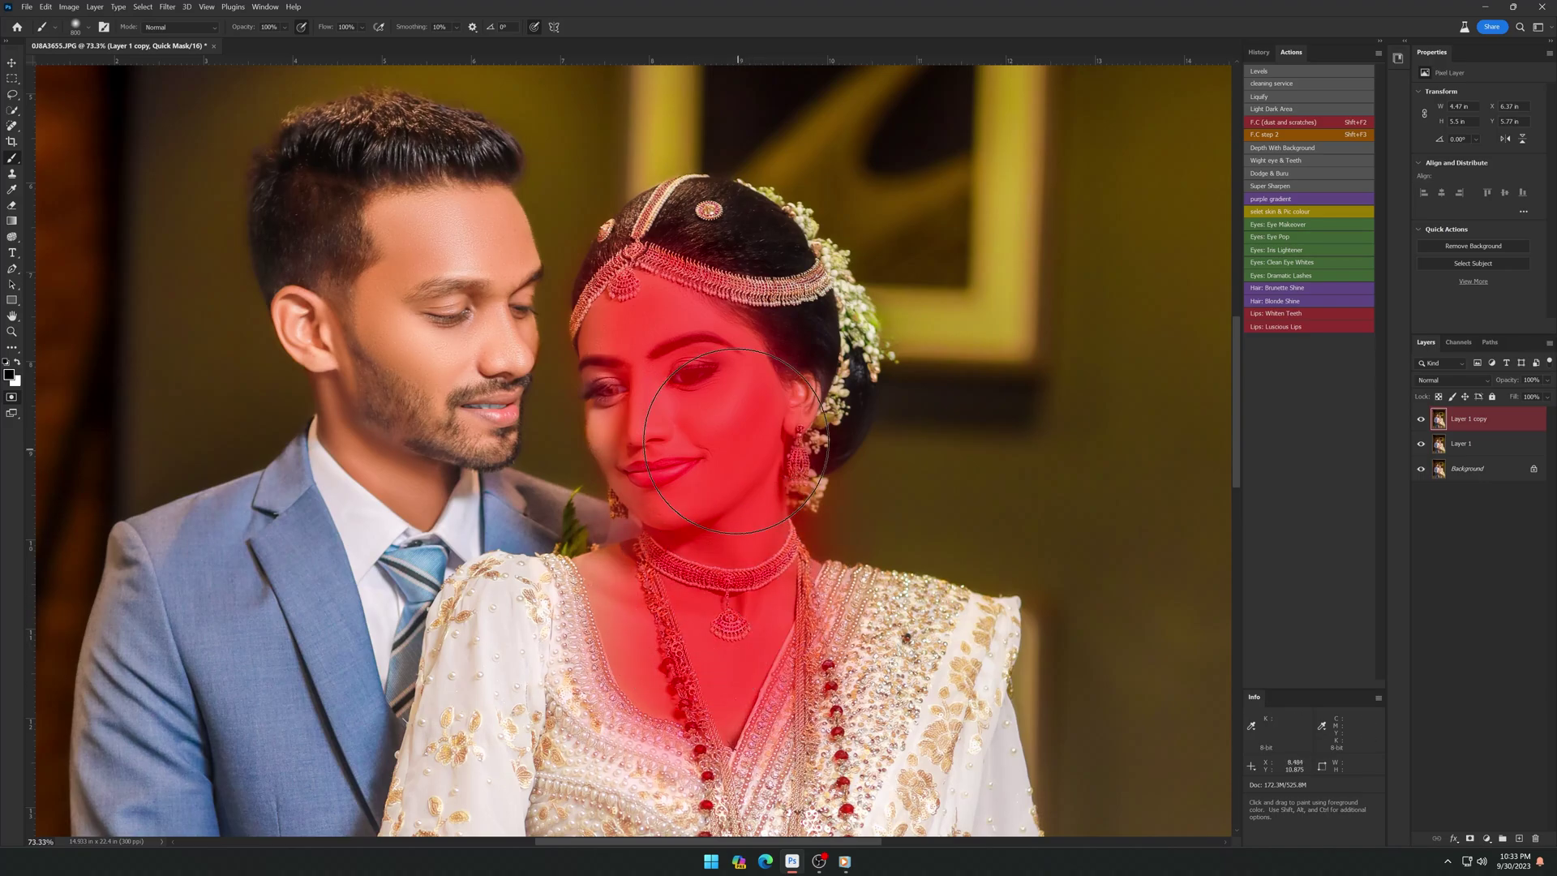
key("bracketright")
left_click_drag(373, 211, 454, 454)
key("q")
Step: Apply Color Balance Highlights +4/-2 to the selected skin and deselect
key("ctrl+b")
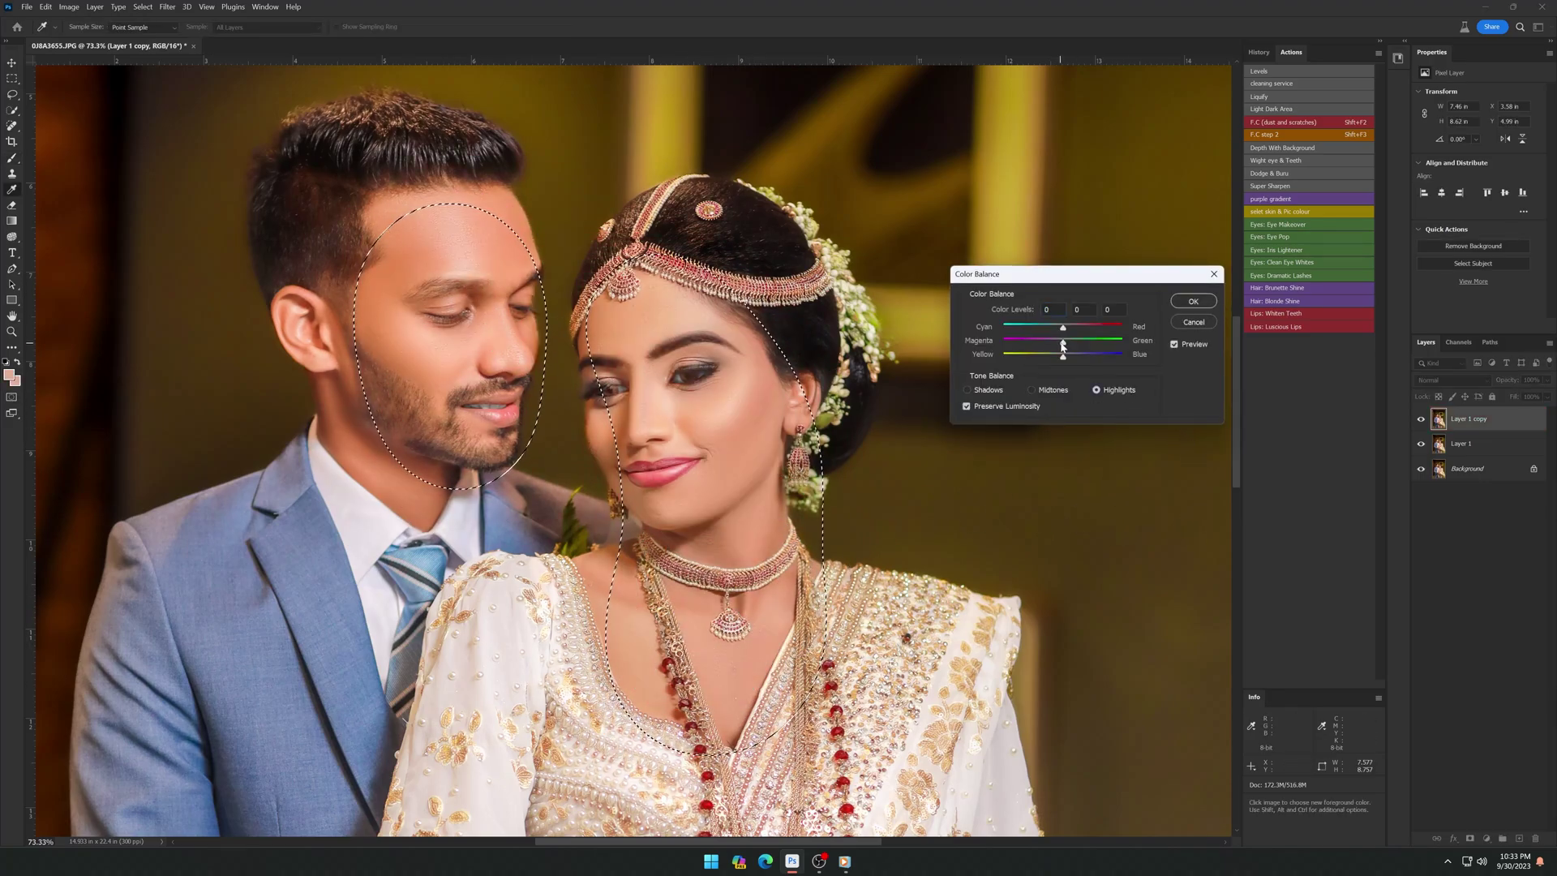
key("Return")
key("ctrl+d")
key("ctrl+0")
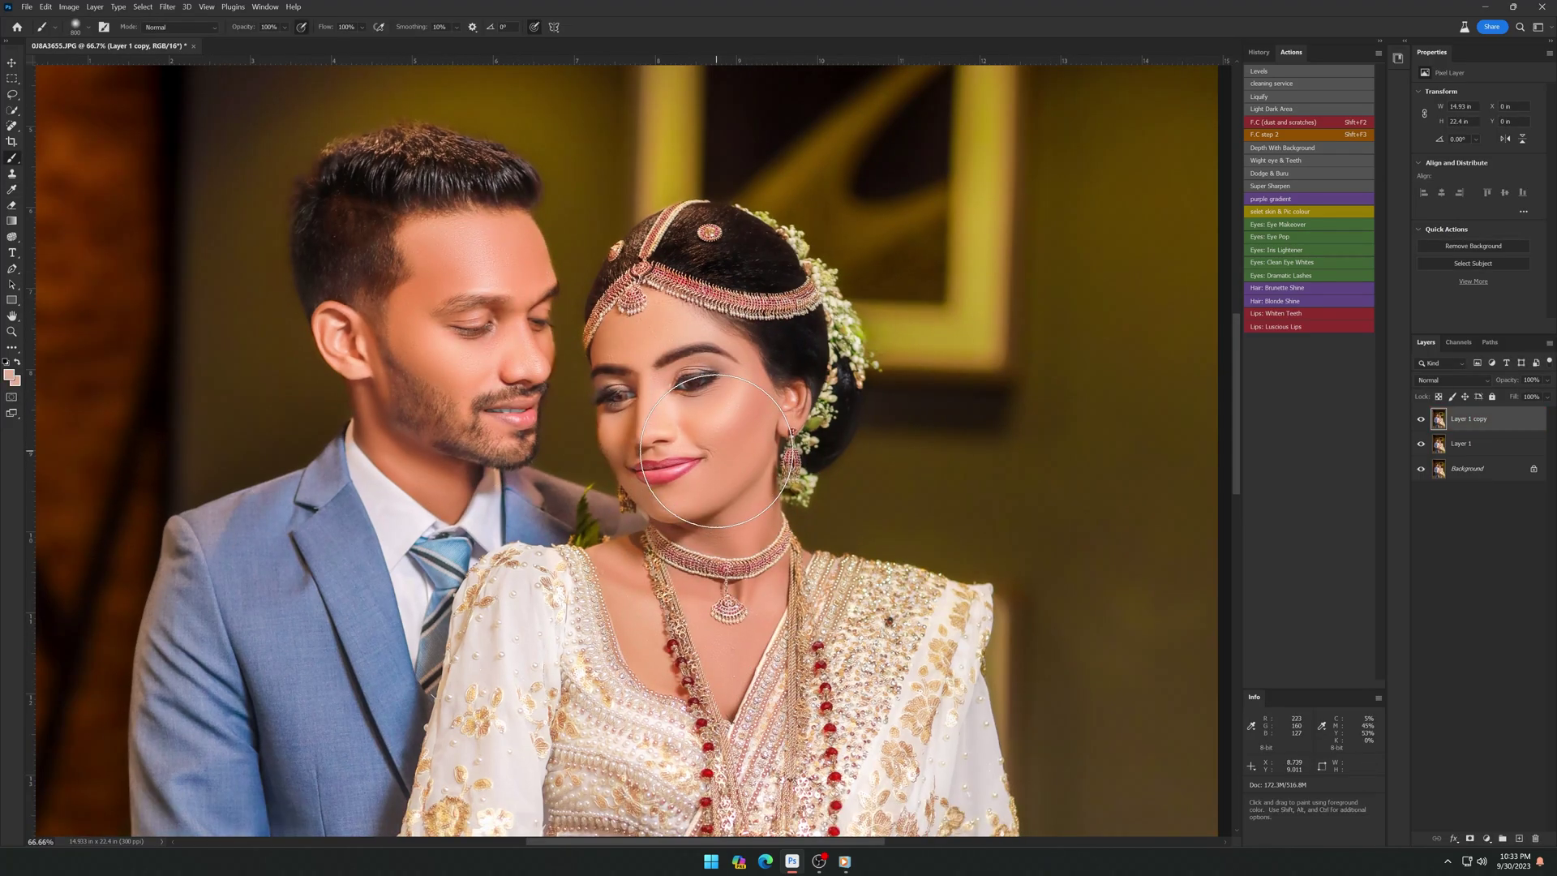
Step: On a duplicate layer, add Selective Color Blacks +1 to slightly deepen the blacks
key("ctrl+j")
key("alt+i")
key("j")
key("s")
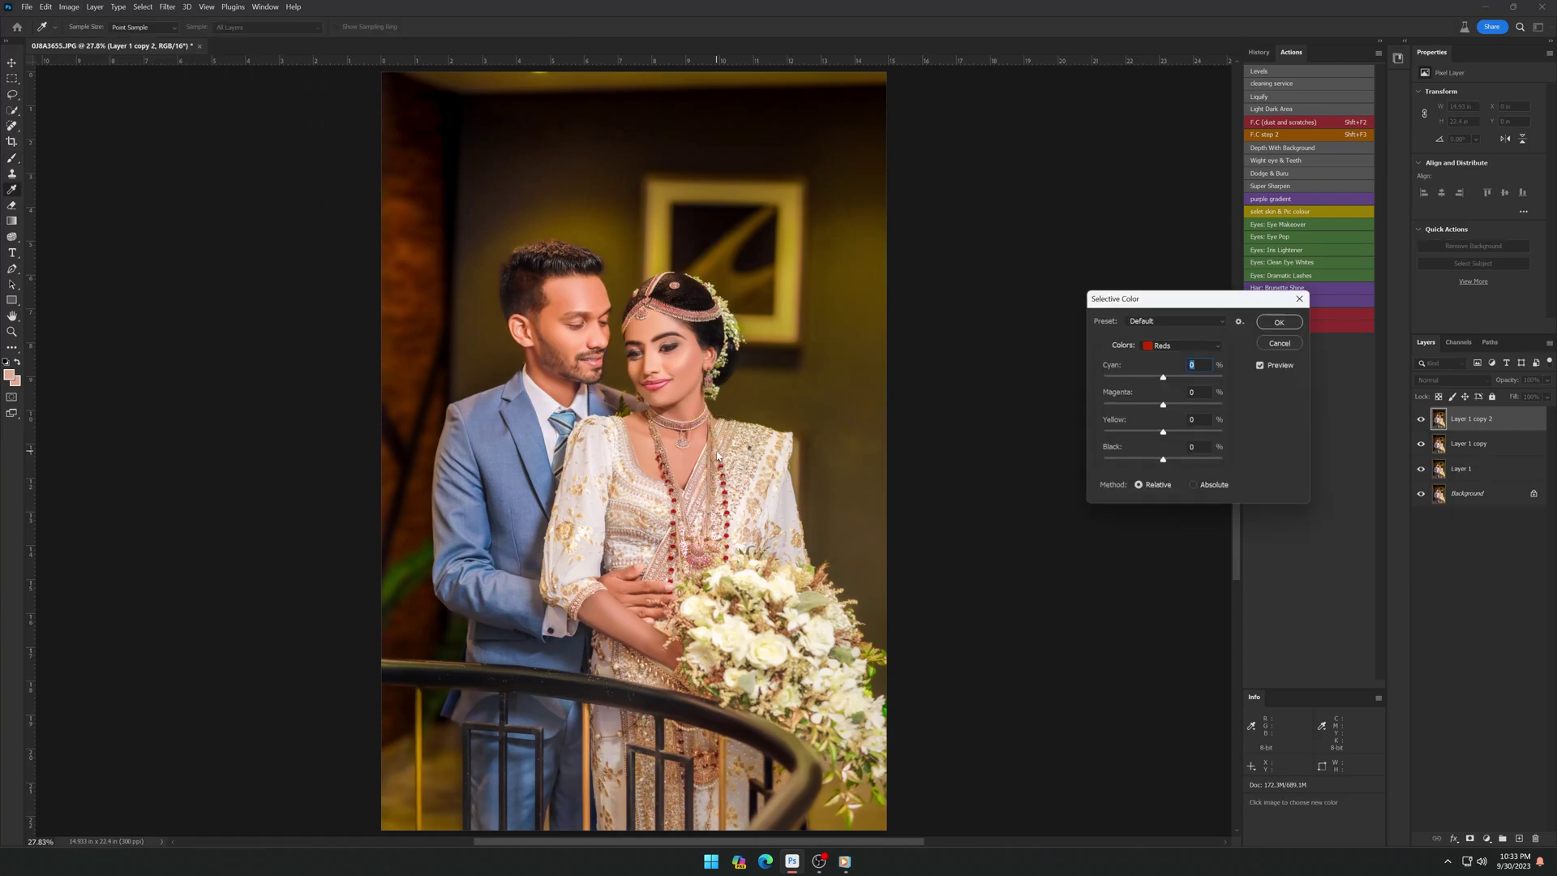
left_click(1180, 345)
left_click(1168, 448)
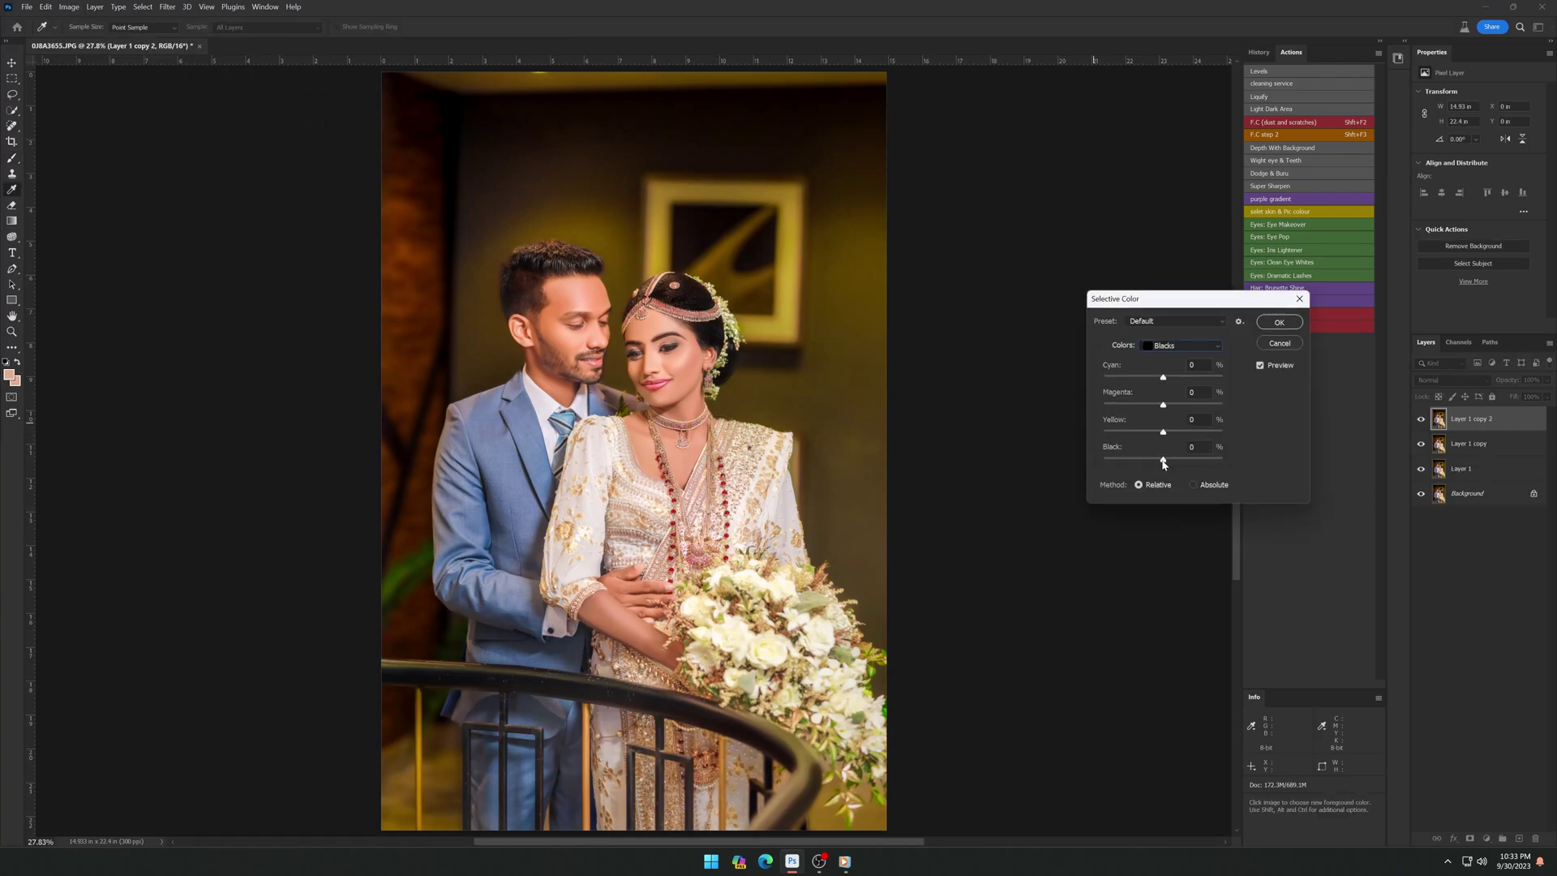
left_click_drag(1163, 460, 1165, 463)
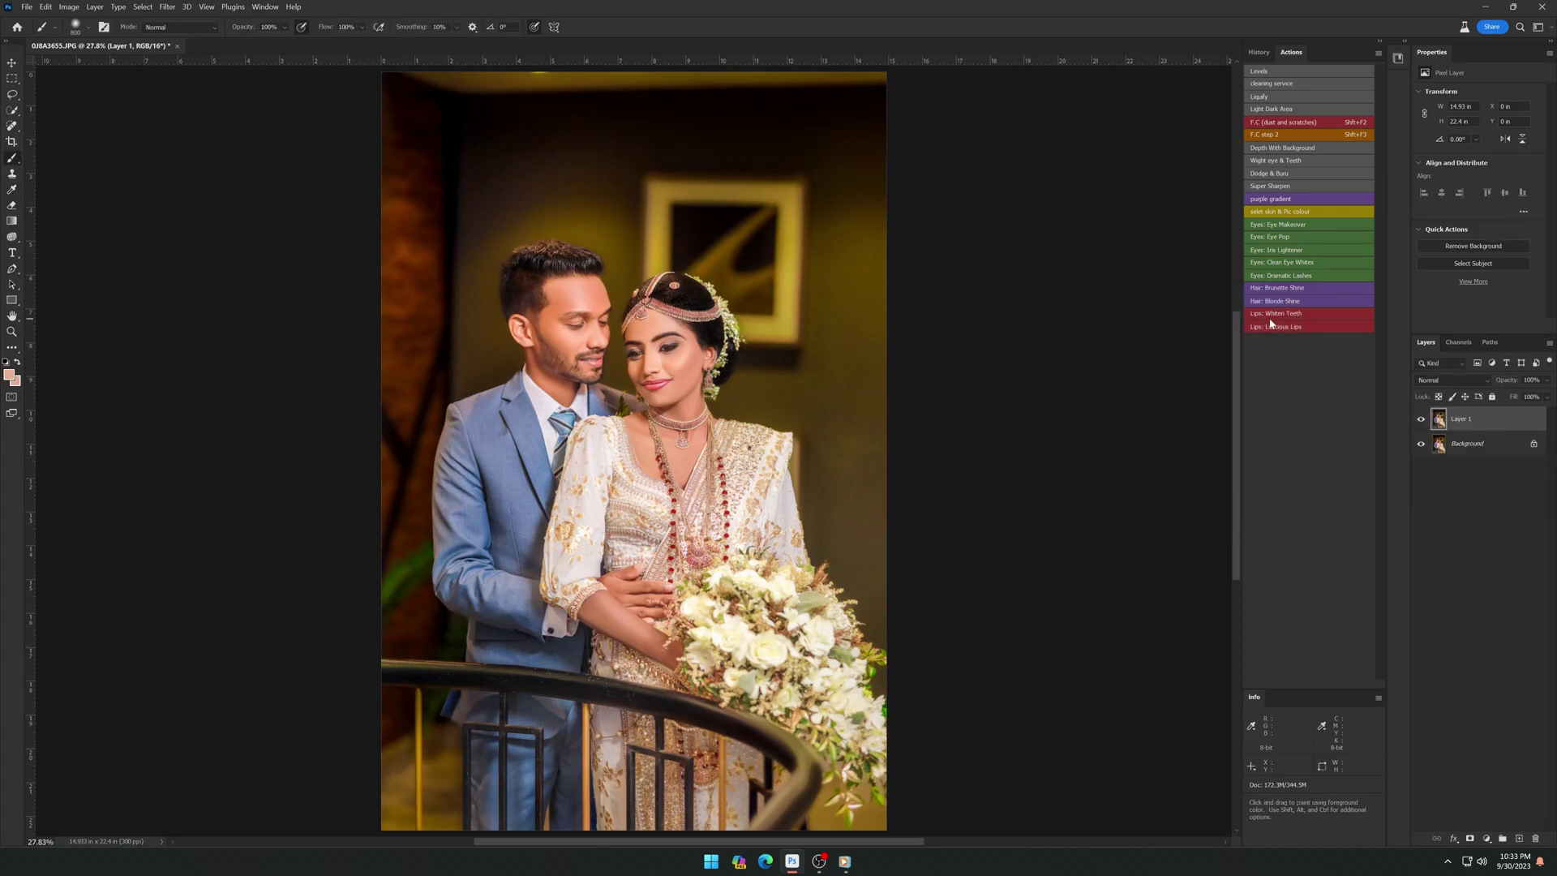
Step: Lower blue and aqua luminance in Camera Raw's Color Mixer (Luminance -11) and apply it
key("ctrl+shift+a")
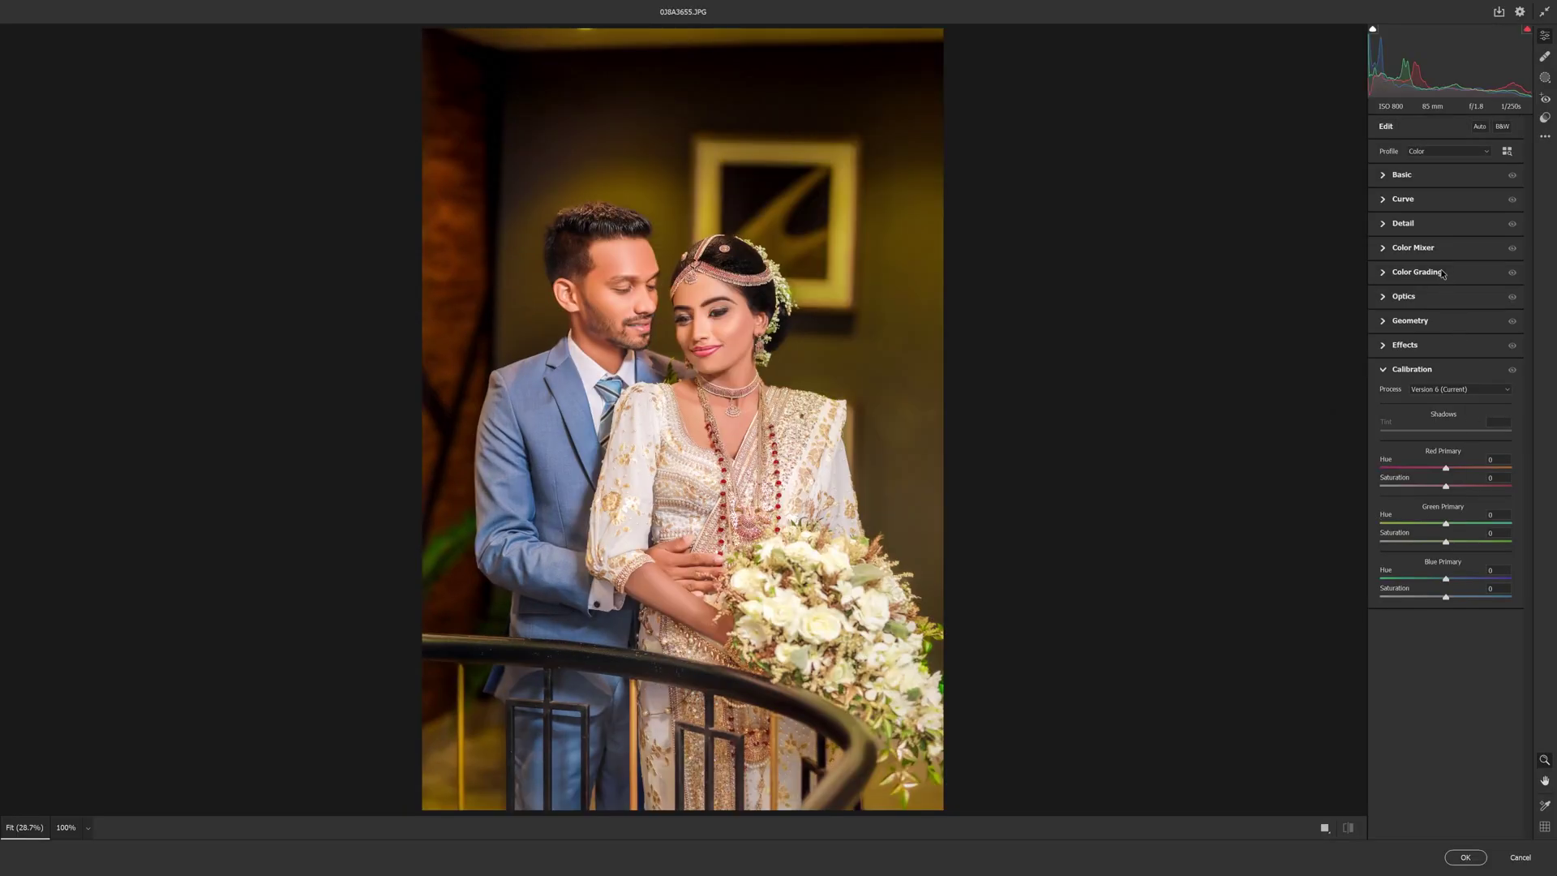
left_click(1413, 247)
left_click(1462, 287)
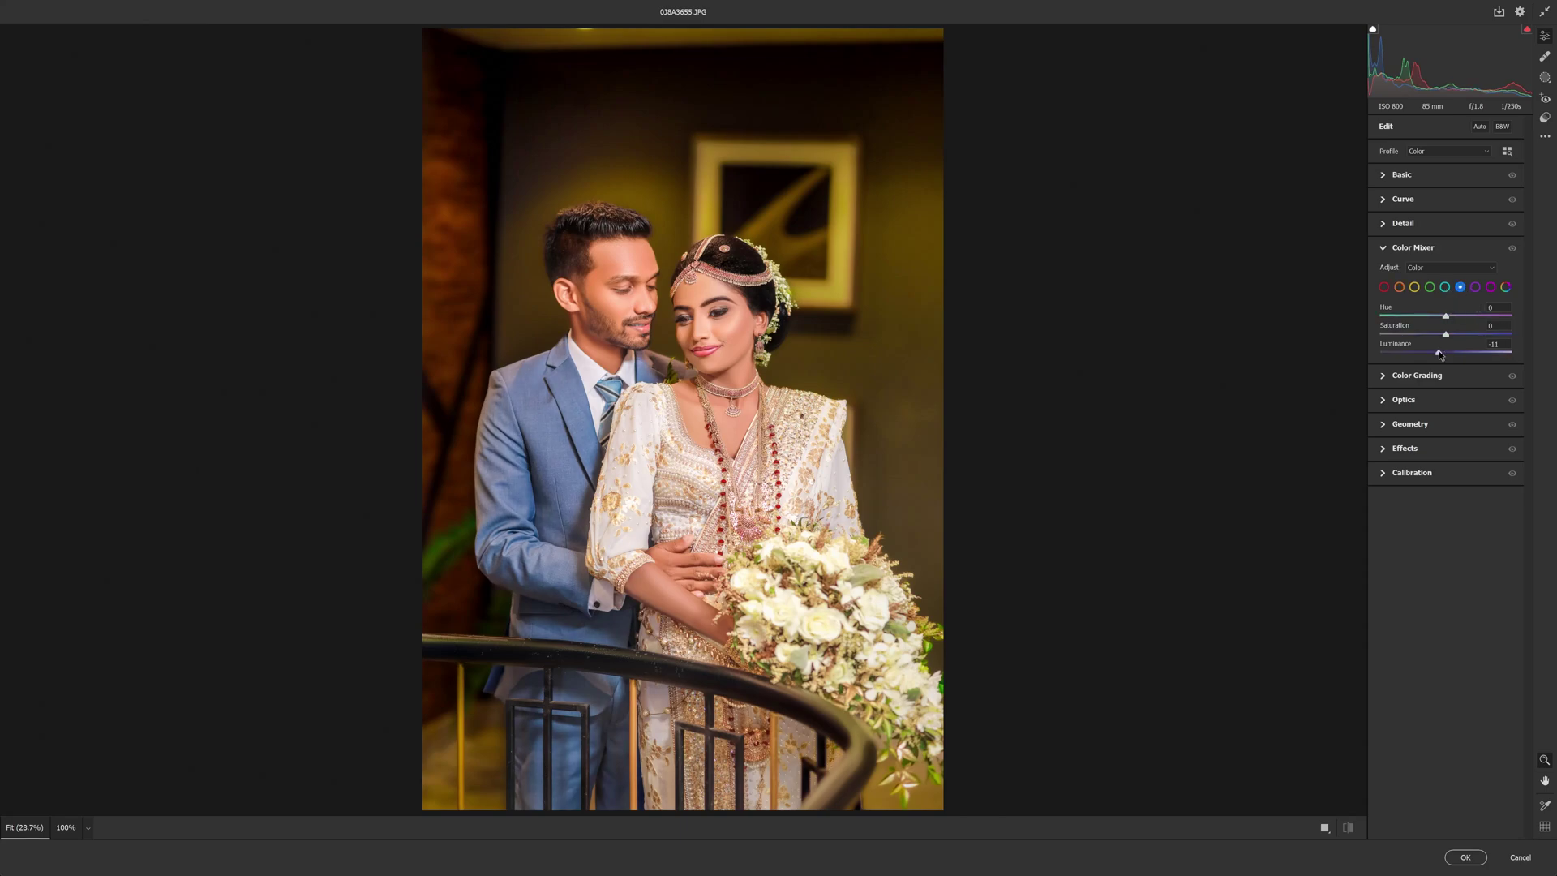
left_click(1445, 287)
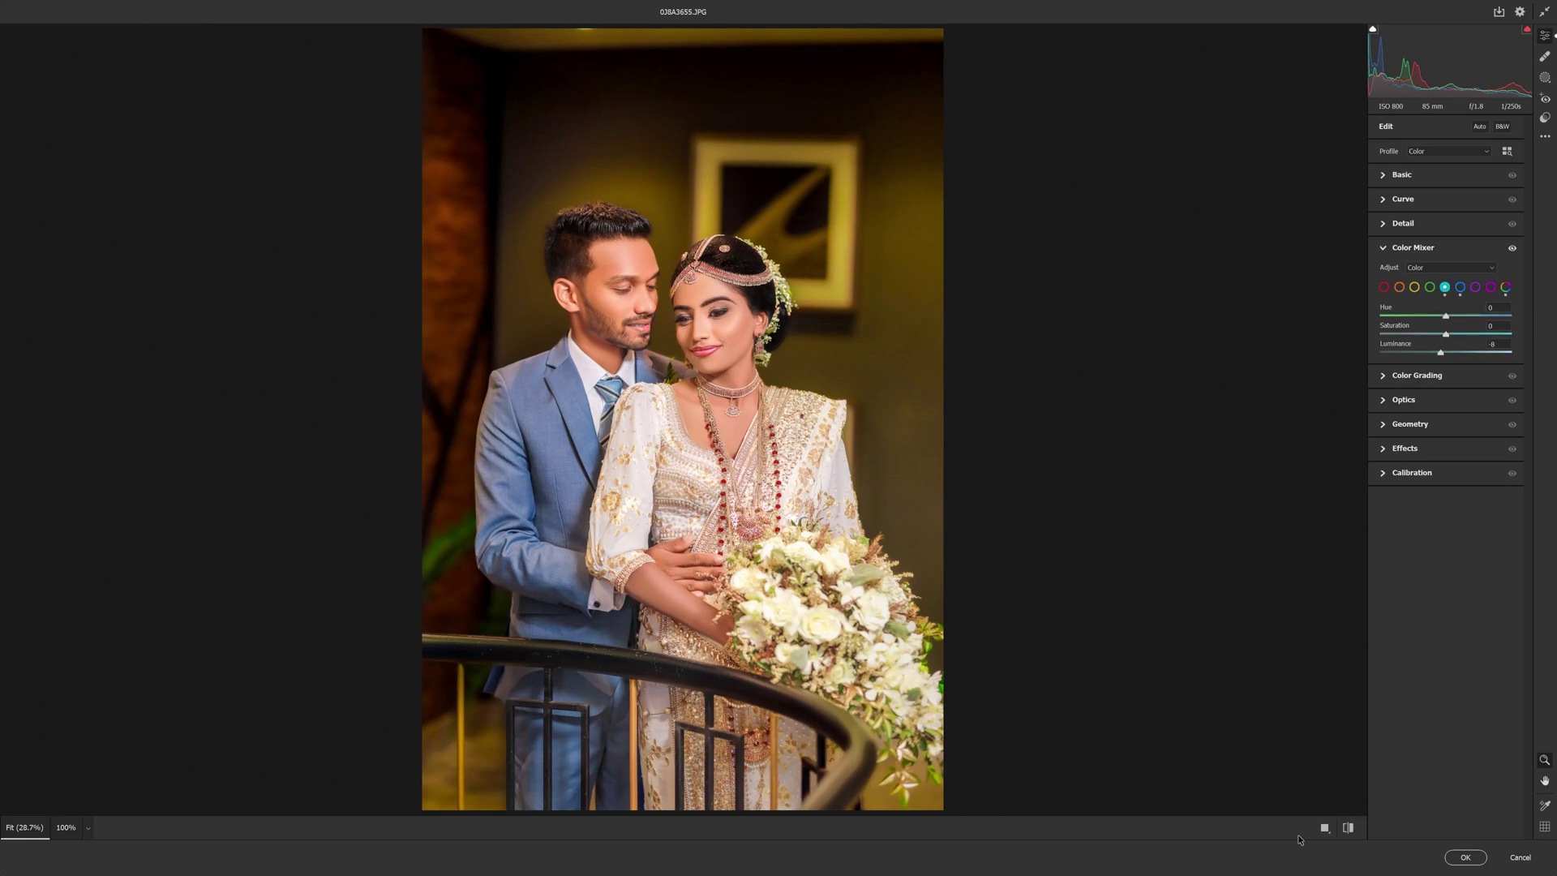
left_click(1464, 857)
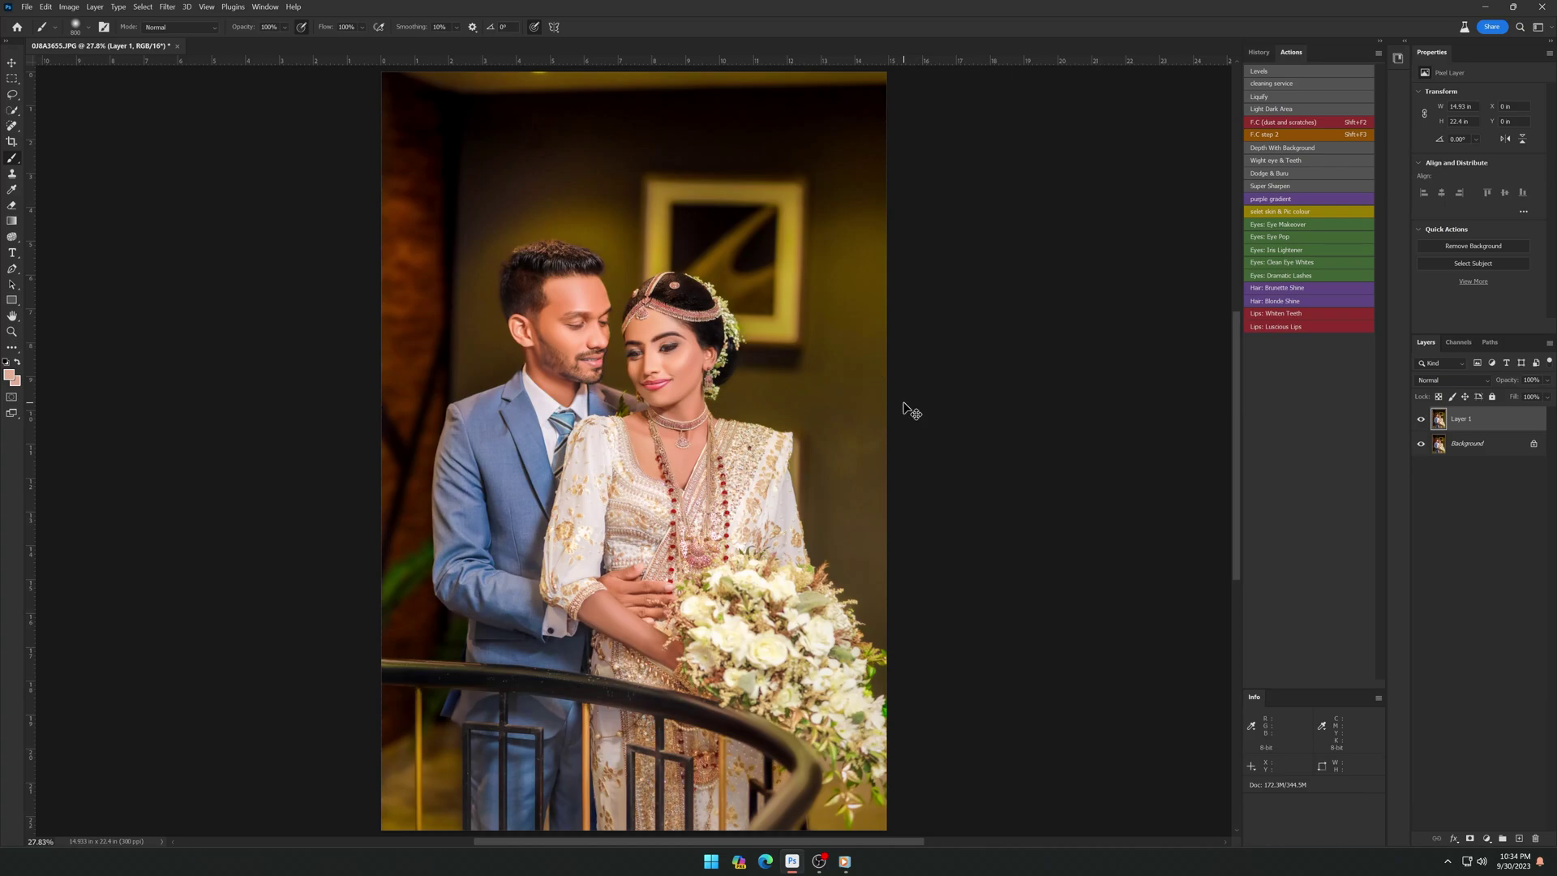
Step: Set the Spot Healing Brush to size 40 and heal the specks on the railing's top edge
key("j")
scroll(433, 612, "up", 5, "alt")
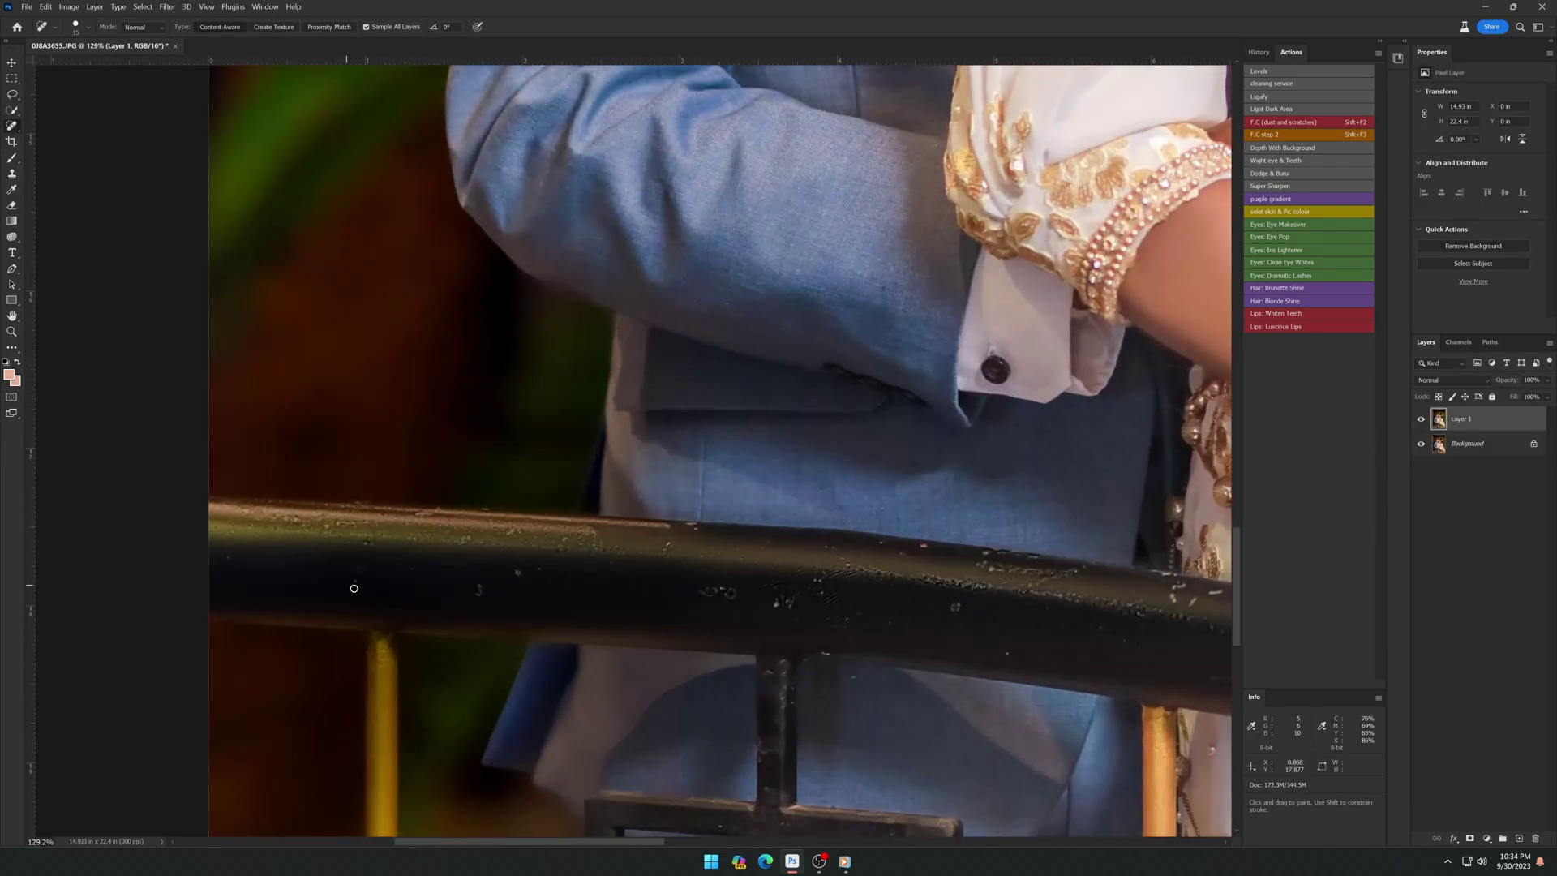
key("bracketright")
key("bracketright")
key("bracketright")
left_click_drag(697, 535, 684, 540)
scroll(722, 583, "right", 3)
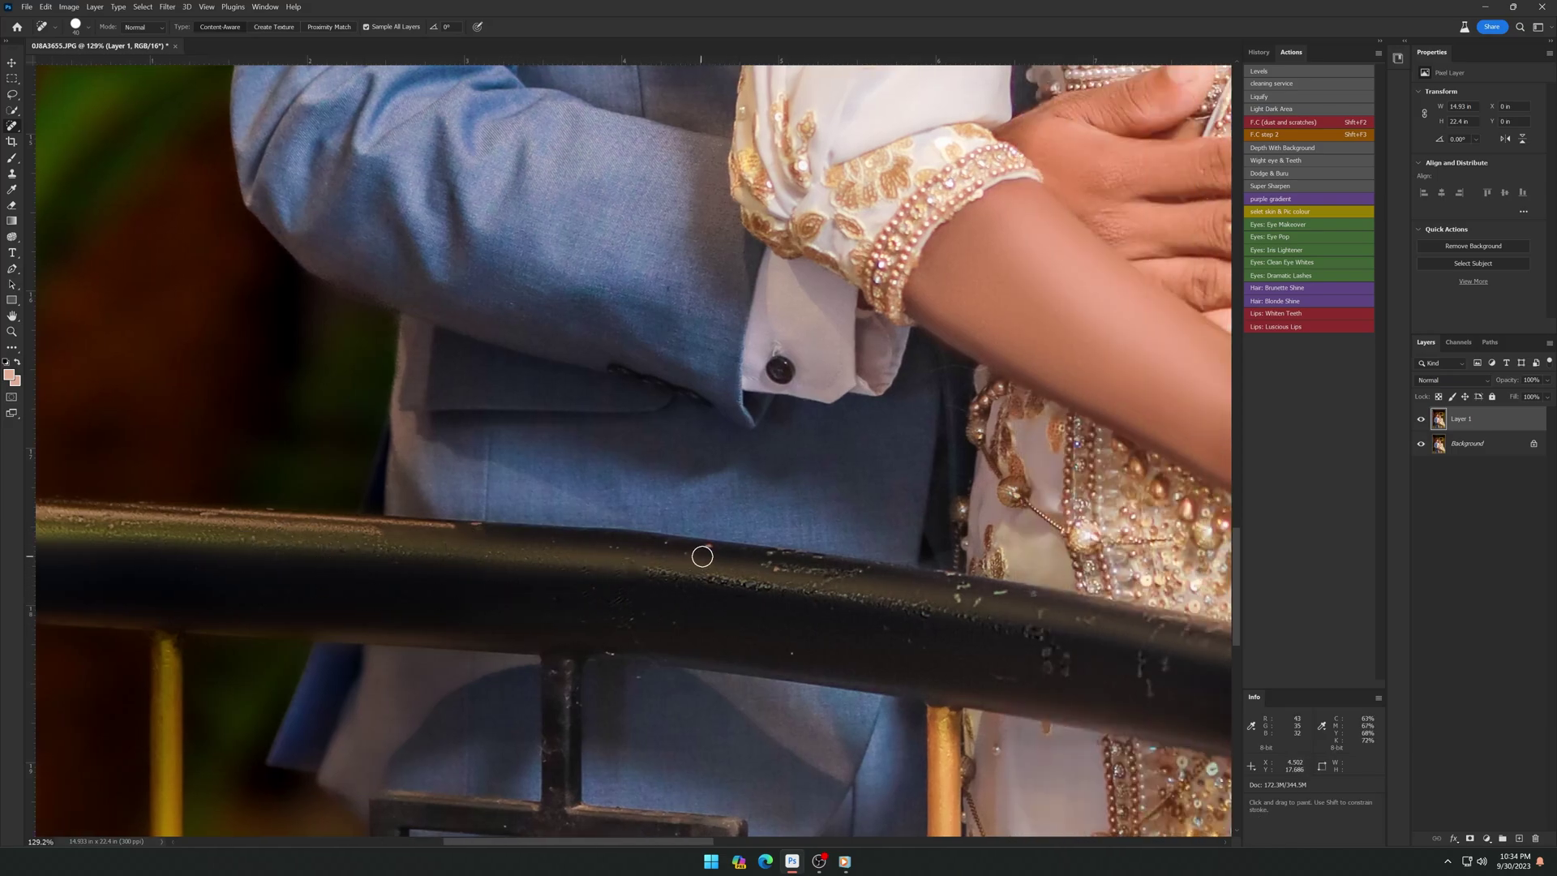
left_click_drag(754, 559, 876, 577)
Step: Heal the remaining railing specks beside the dress and near the bouquet
scroll(866, 615, "right", 2)
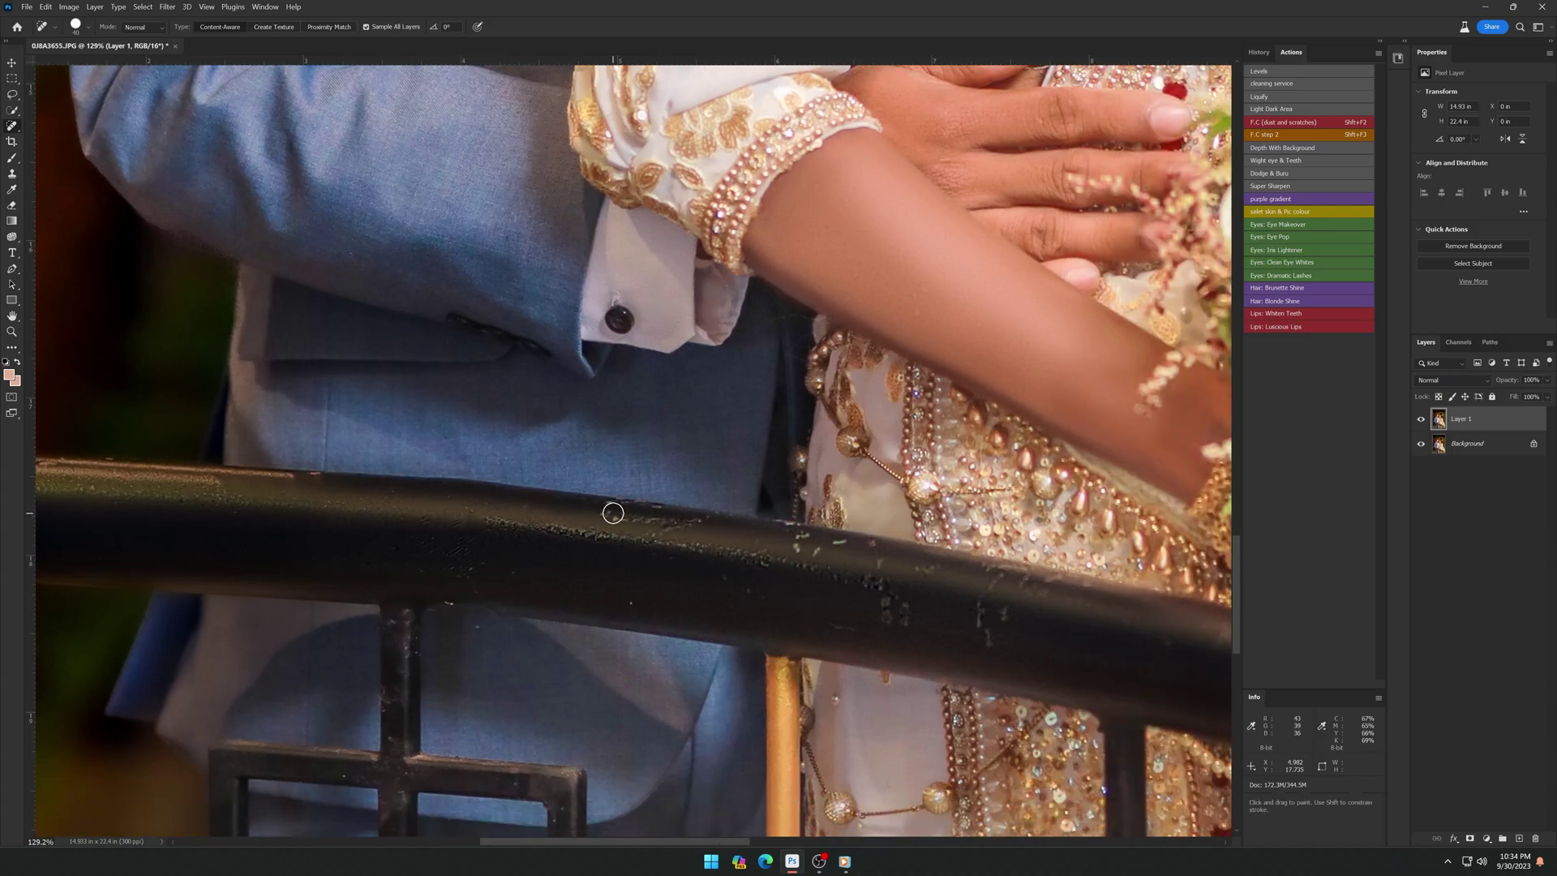
mouse_move(613, 513)
left_mouse_down()
mouse_move(722, 528)
mouse_move(625, 519)
left_mouse_up()
mouse_move(799, 545)
left_mouse_down()
mouse_move(880, 568)
mouse_move(897, 613)
left_mouse_up()
scroll(897, 612, "right", 5)
mouse_move(629, 612)
left_mouse_down()
mouse_move(635, 662)
mouse_move(693, 616)
left_mouse_up()
scroll(709, 698, "right", 5)
scroll(708, 698, "down", 5)
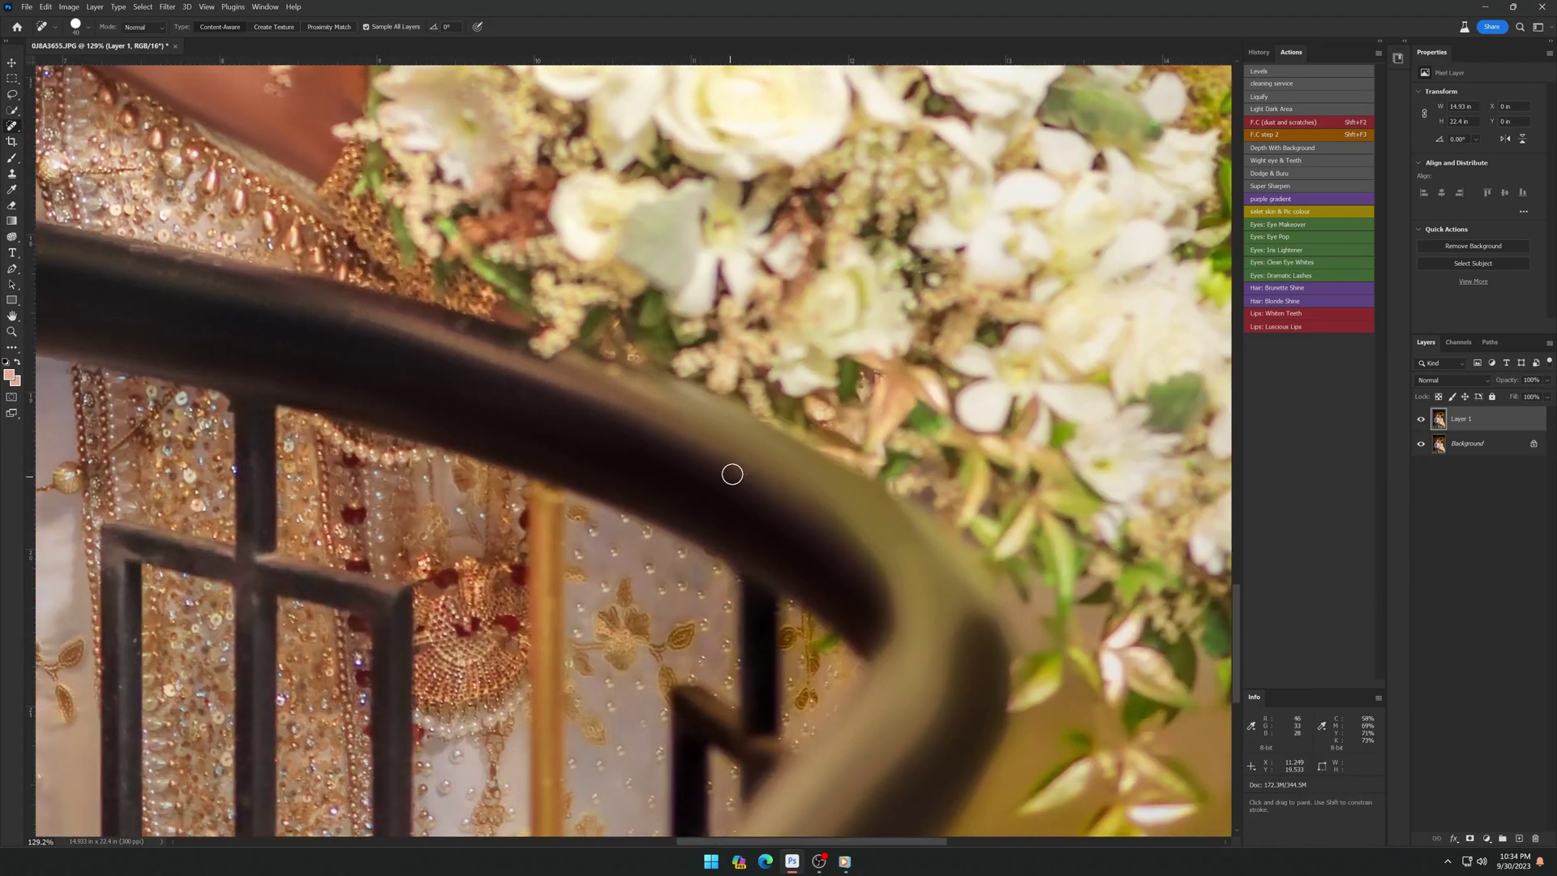
scroll(733, 475, "down", 5, "alt")
scroll(1297, 483, "down", 3, "alt")
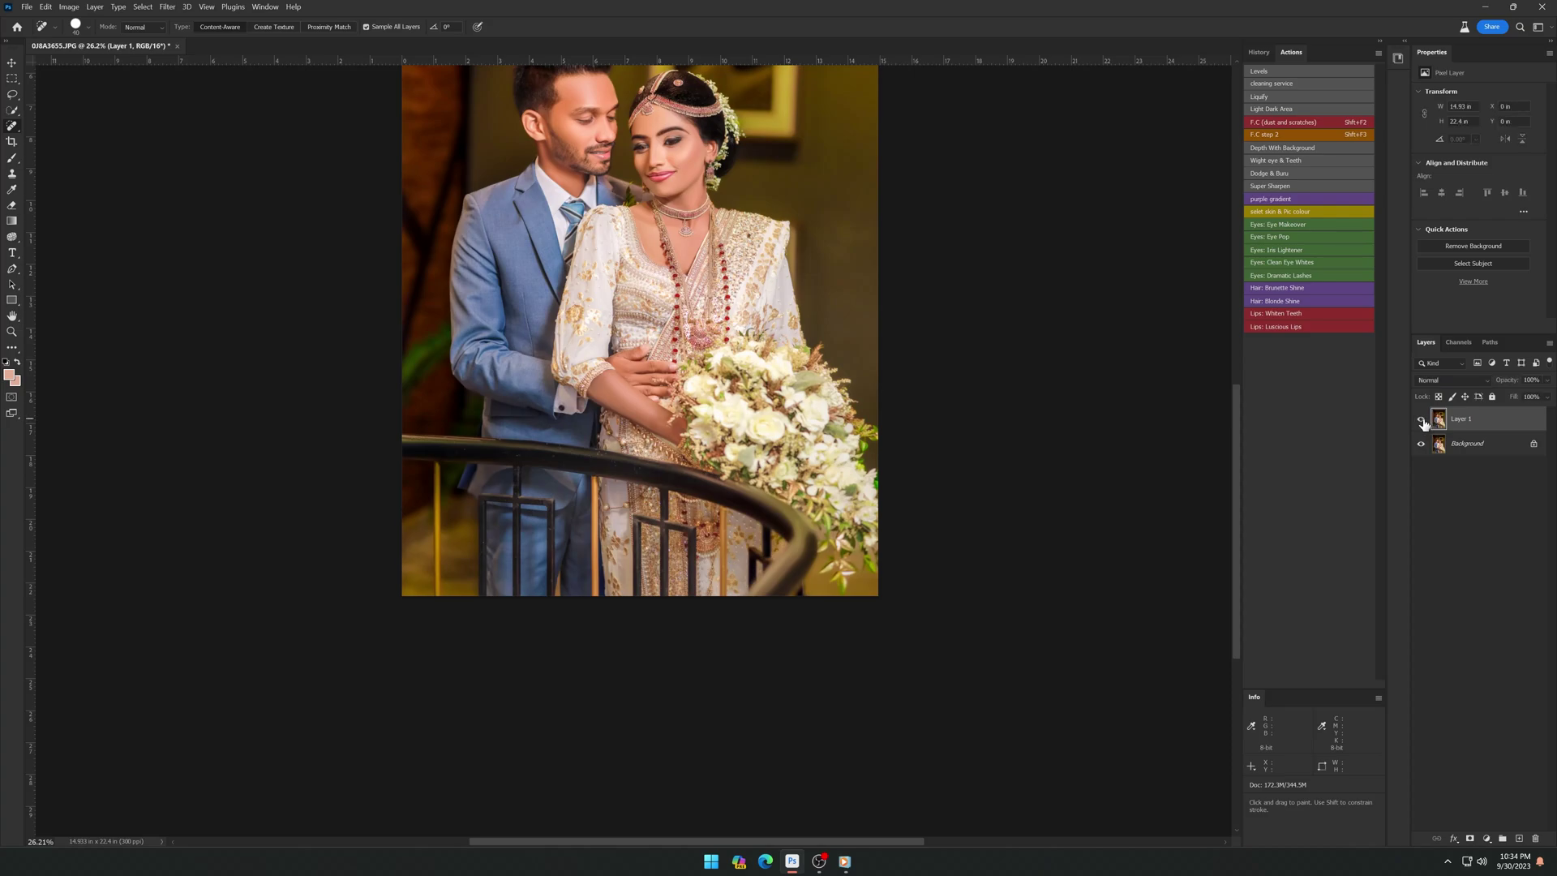
Step: Merge Layer 1 into the Background and fit the whole photo on screen
key("ctrl+e")
key("ctrl+0")
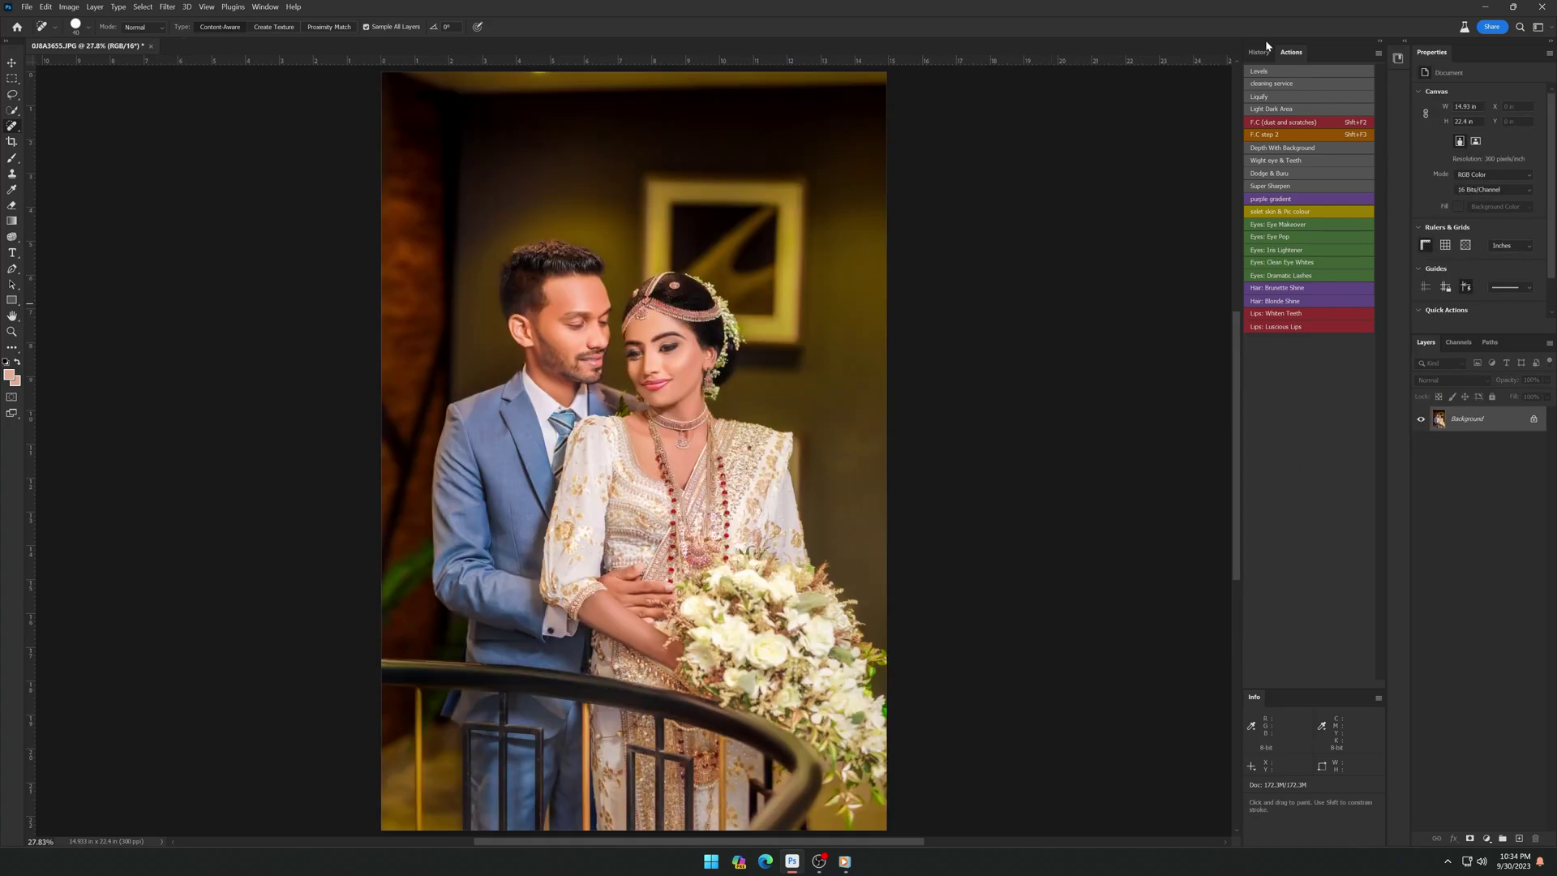
left_click(1259, 52)
Step: View the original snapshot full screen, then return to the finished edit to compare
left_click(1353, 80)
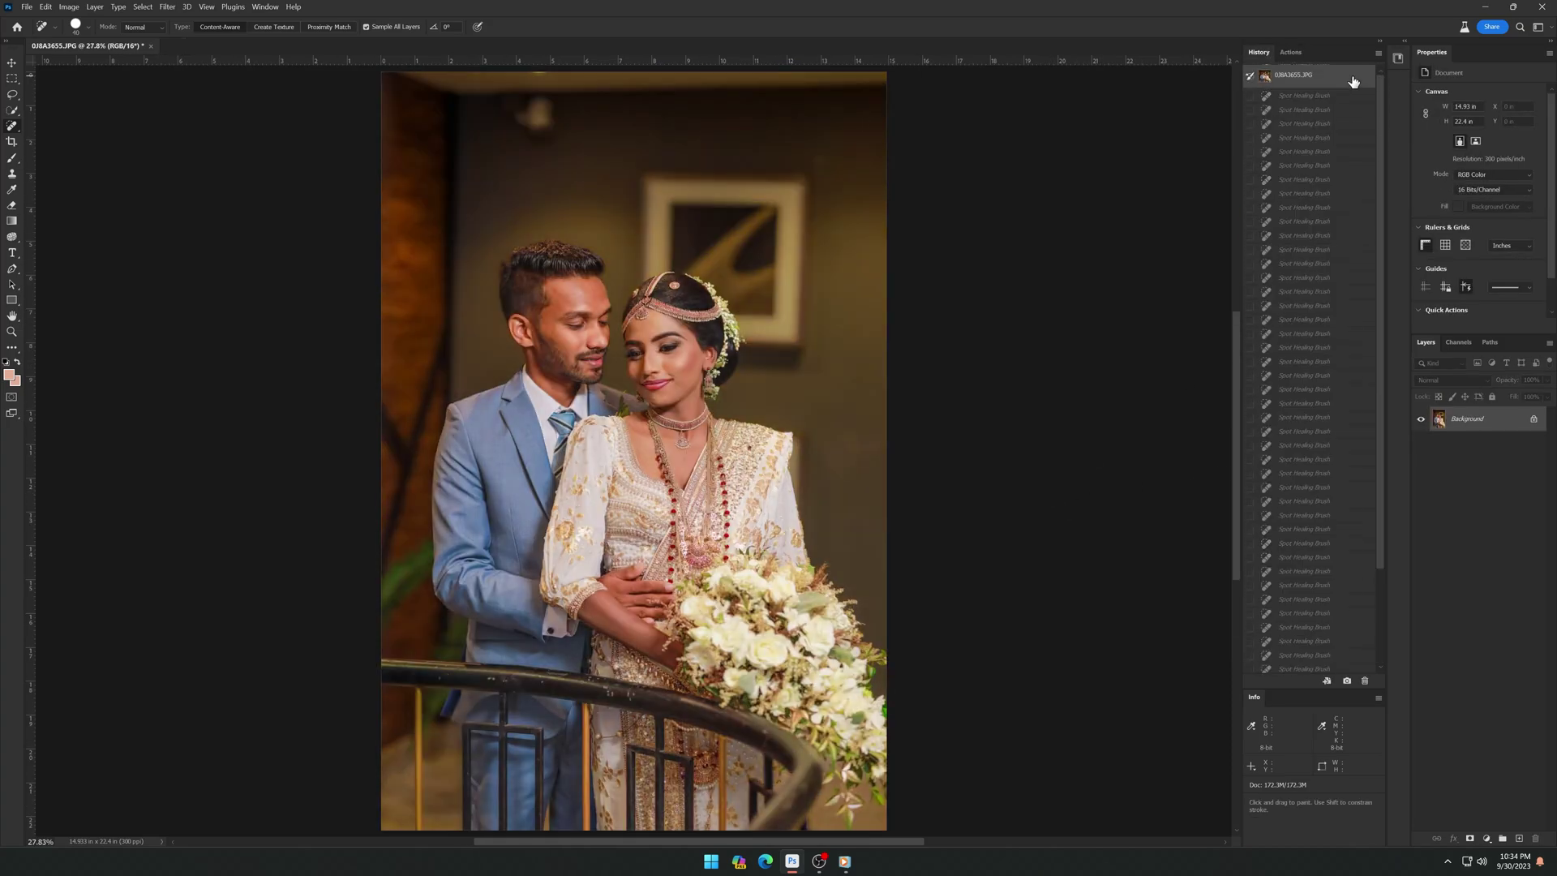
key("f")
key("f")
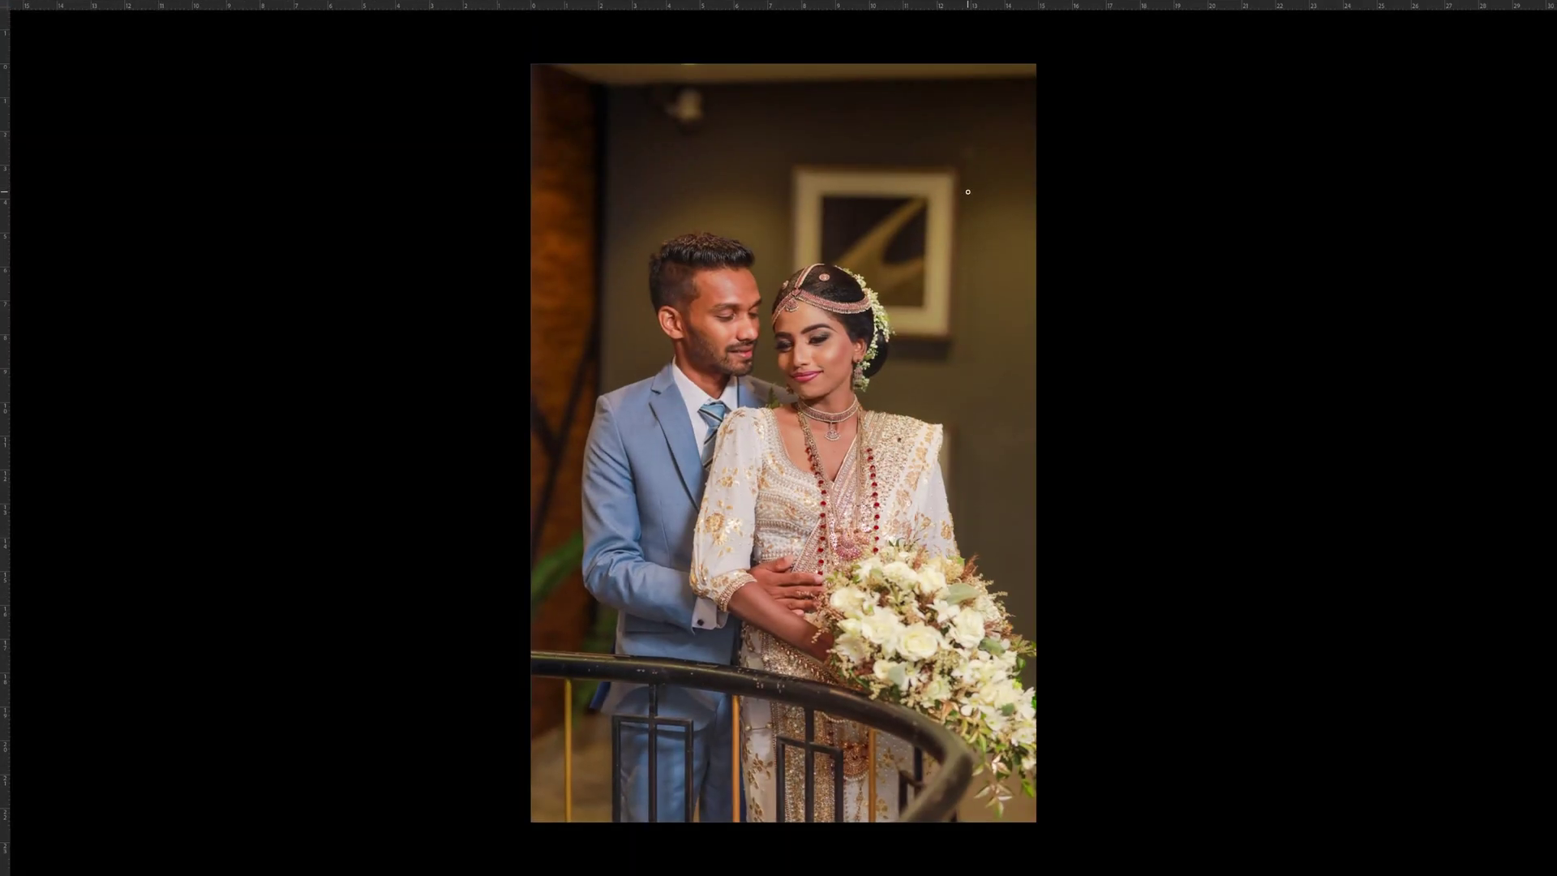
key("ctrl+z")
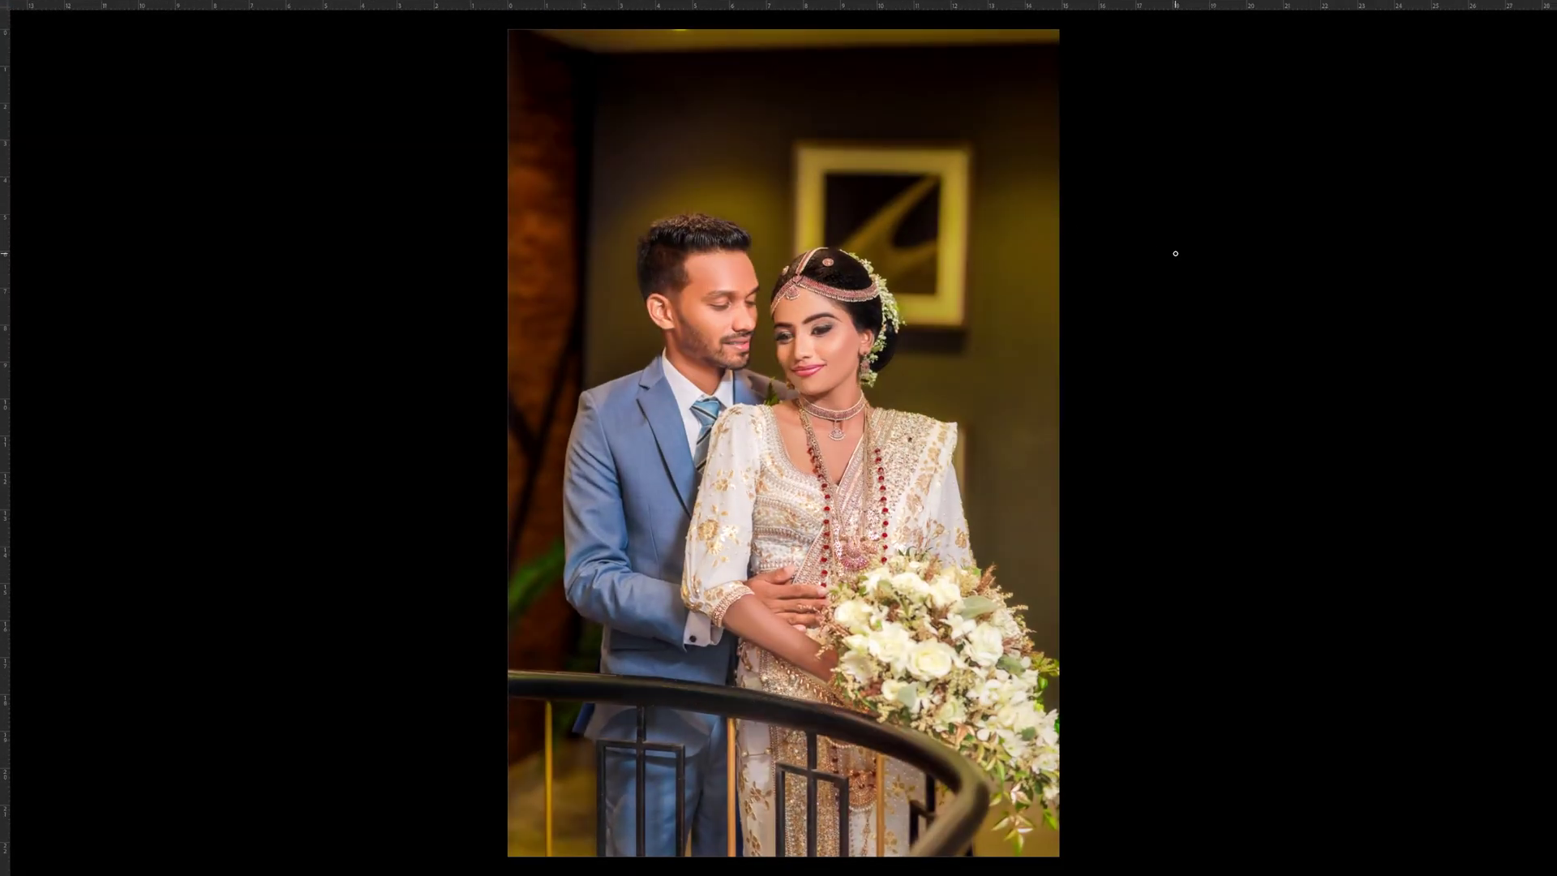
scroll(825, 306, "up", 4)
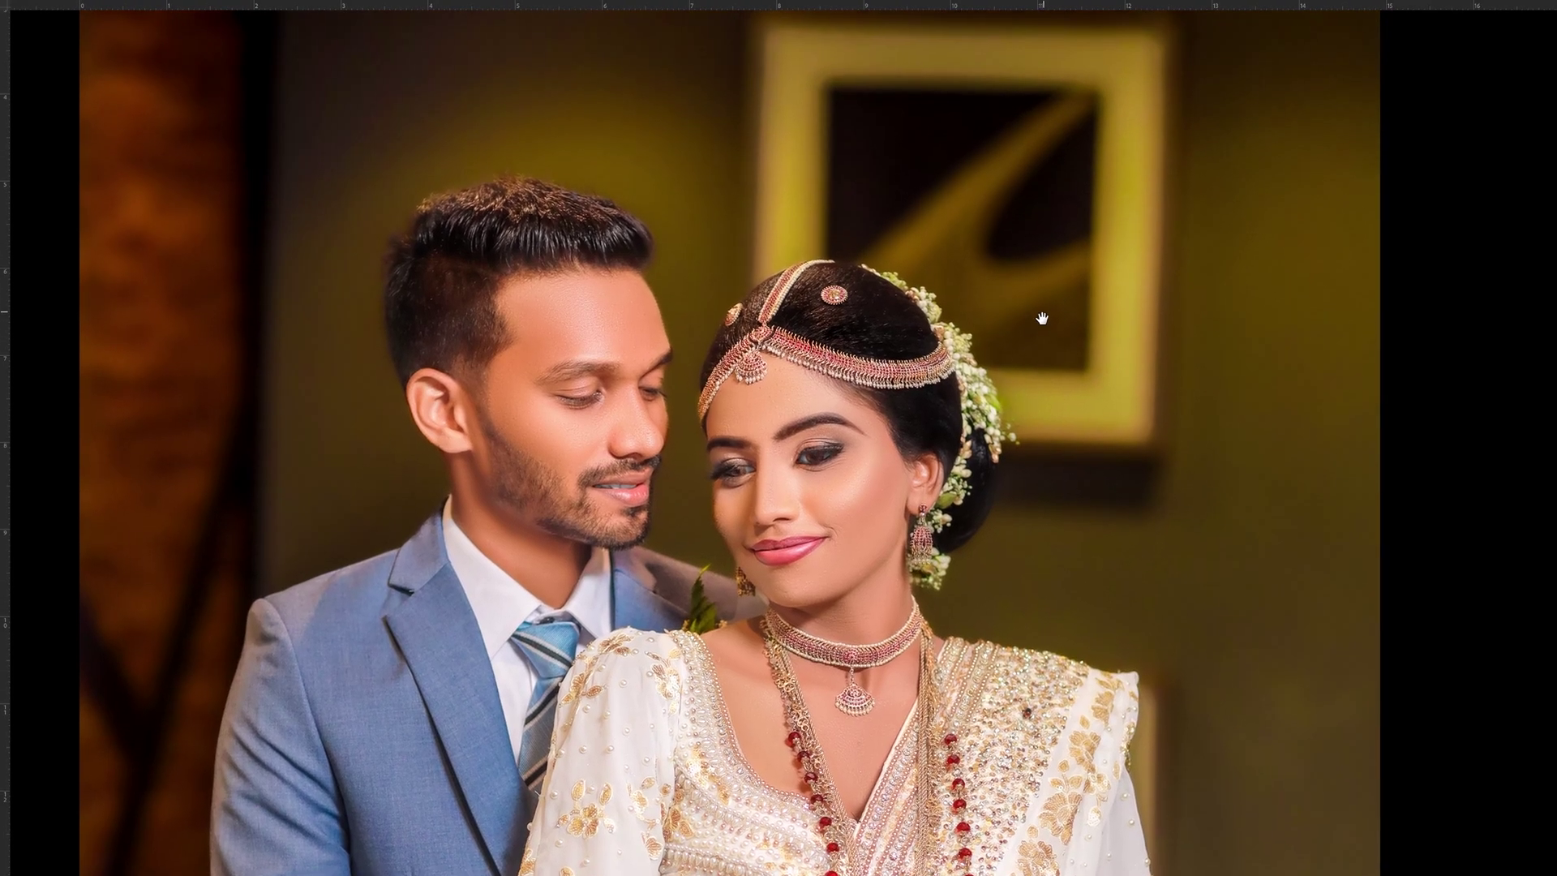
scroll(1052, 163, "down", 3)
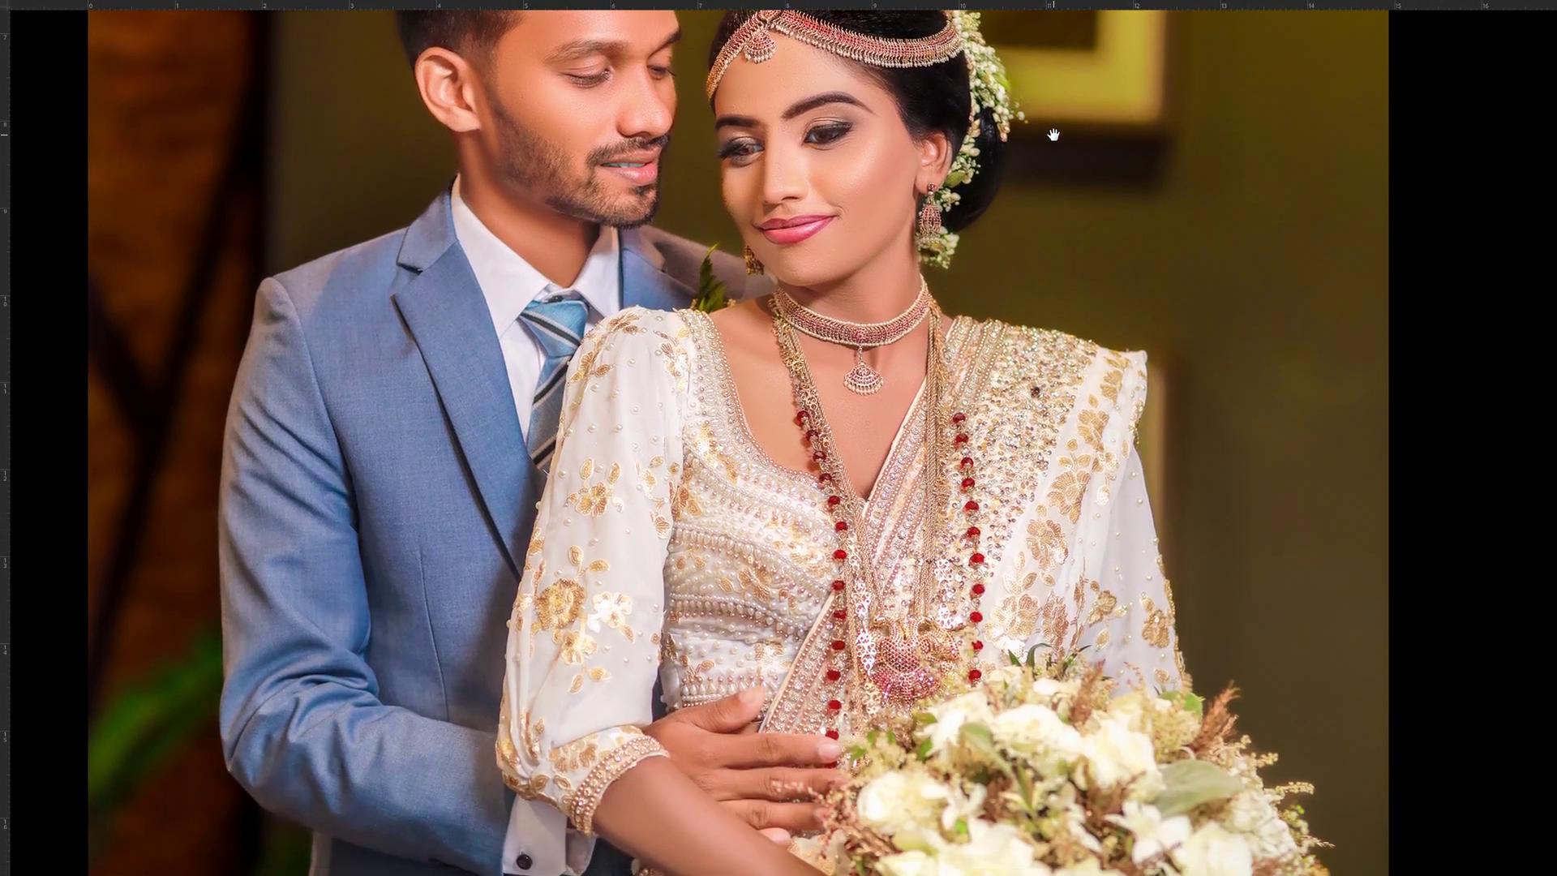
scroll(1038, 243, "down", 1)
scroll(1018, 324, "down", 2)
scroll(990, 389, "down", 1)
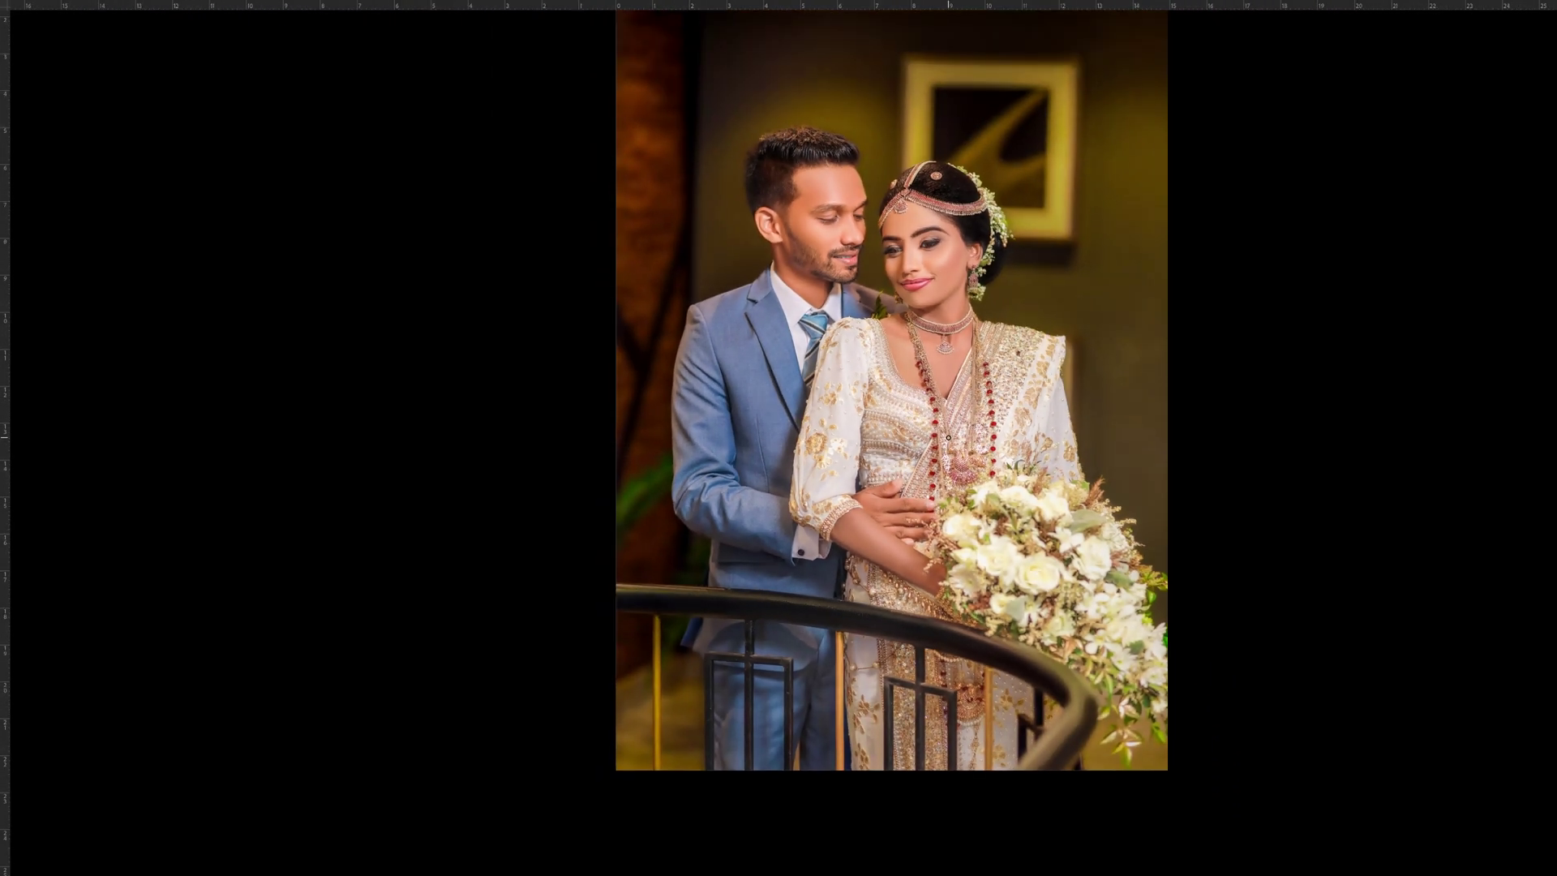